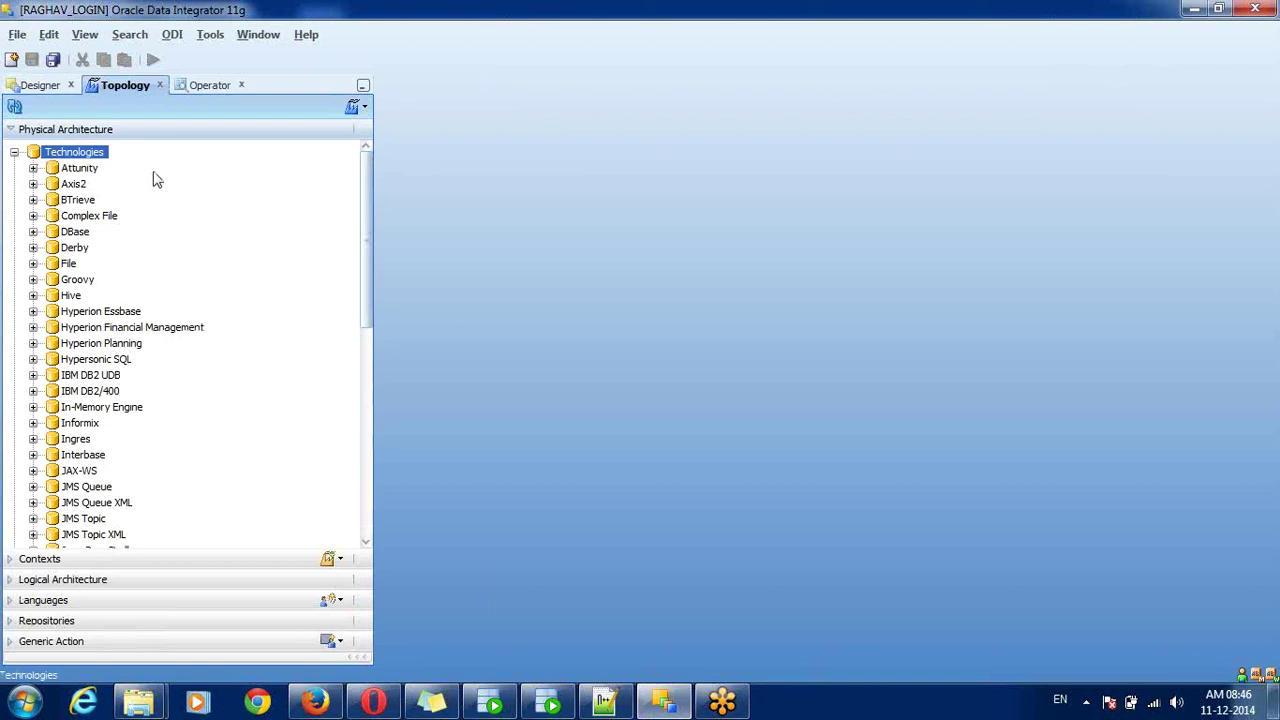
# - Collapse Technologies, expand the empty Agents node, then bring the agent notes forward
pyautogui.click(14, 152)
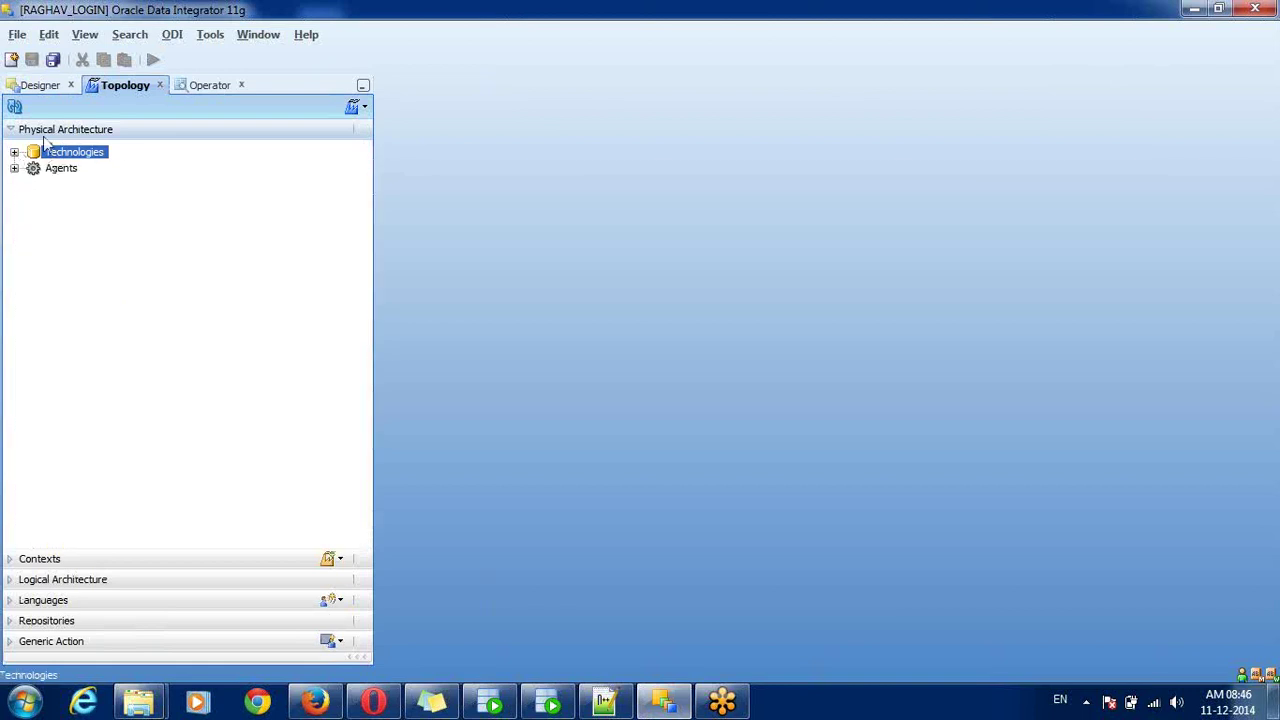
pyautogui.click(58, 172)
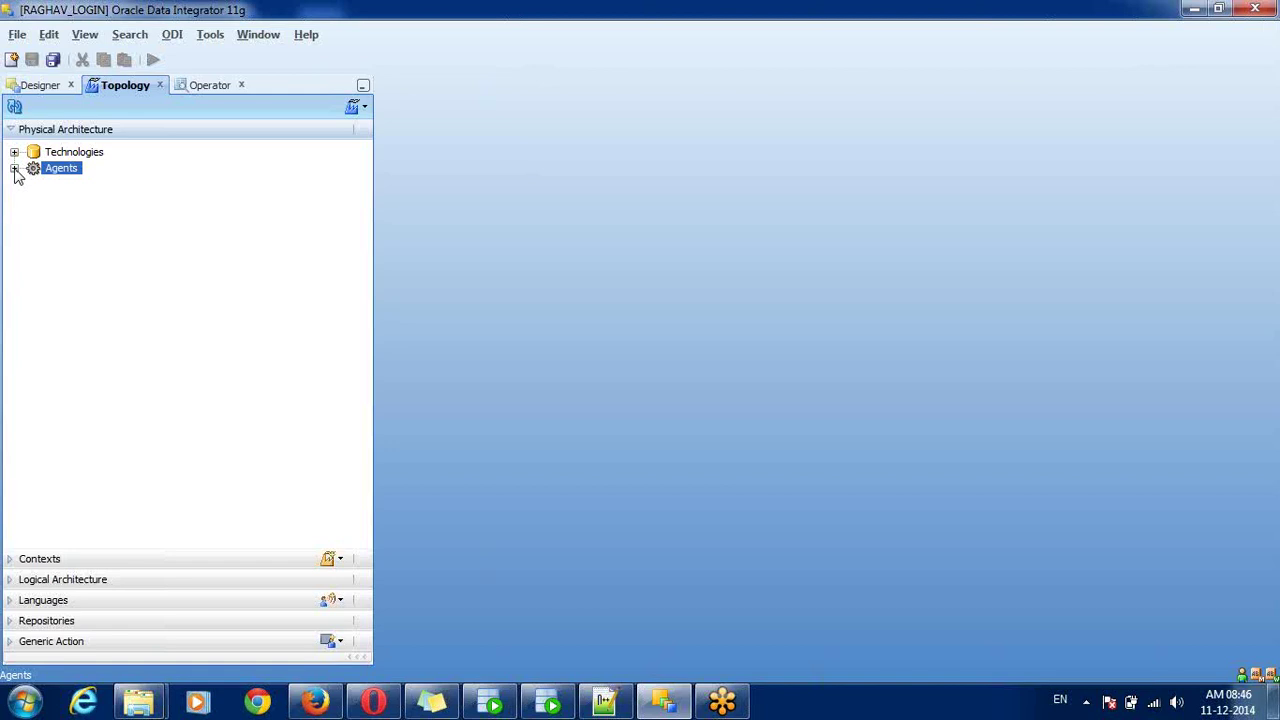
pyautogui.click(15, 170)
pyautogui.click(432, 702)
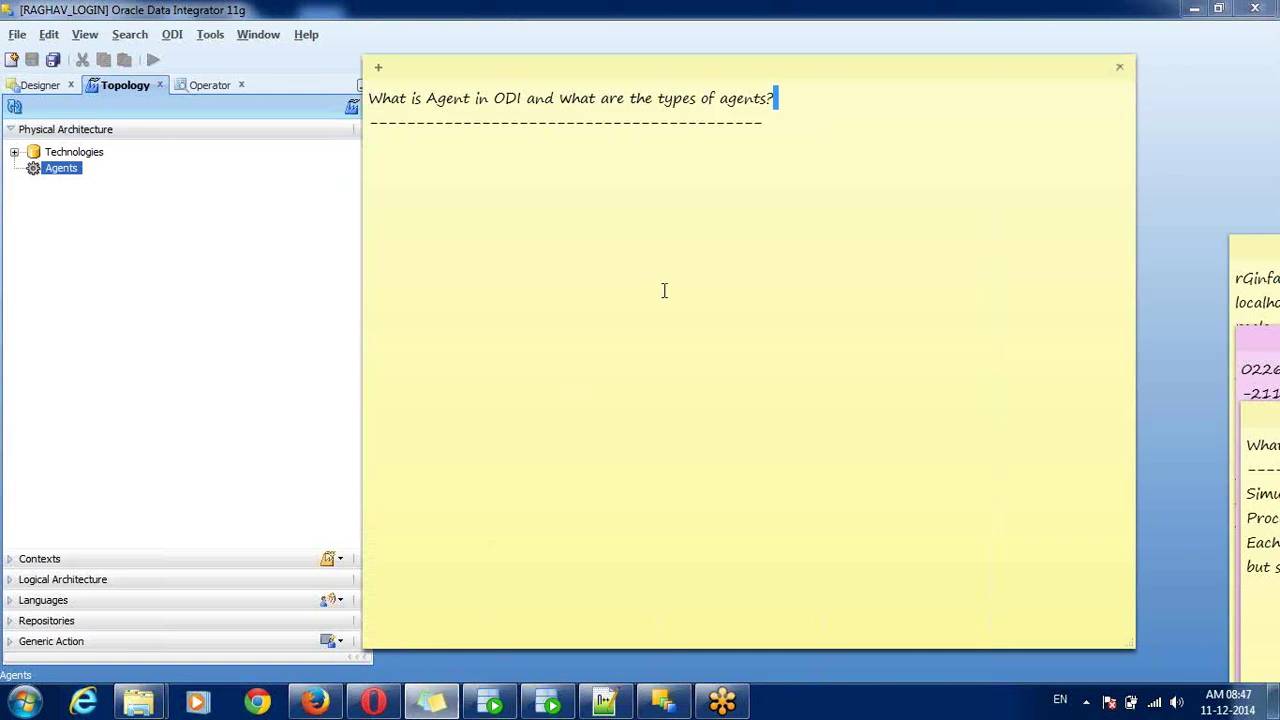
# - Write that an agent is a runtime component transferring all source code from client to servers
pyautogui.click(827, 155)
pyautogui.write('An agent is a runt')
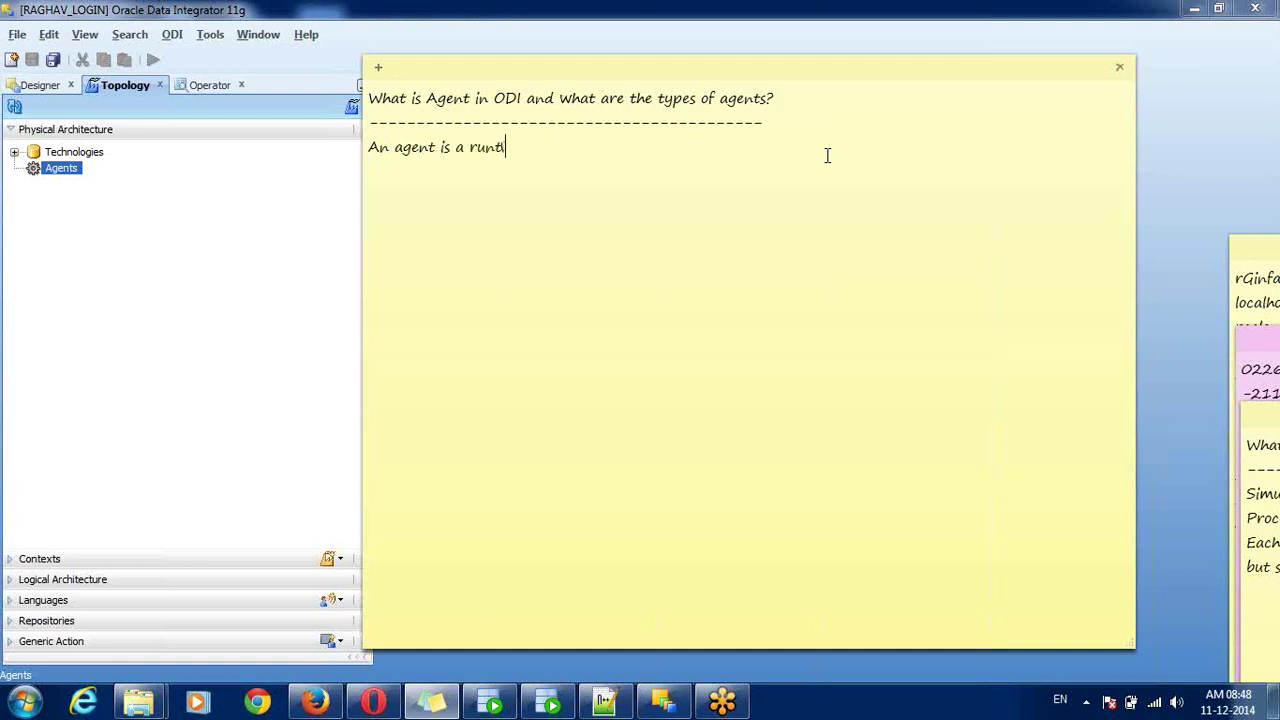
pyautogui.write('ime component whever')
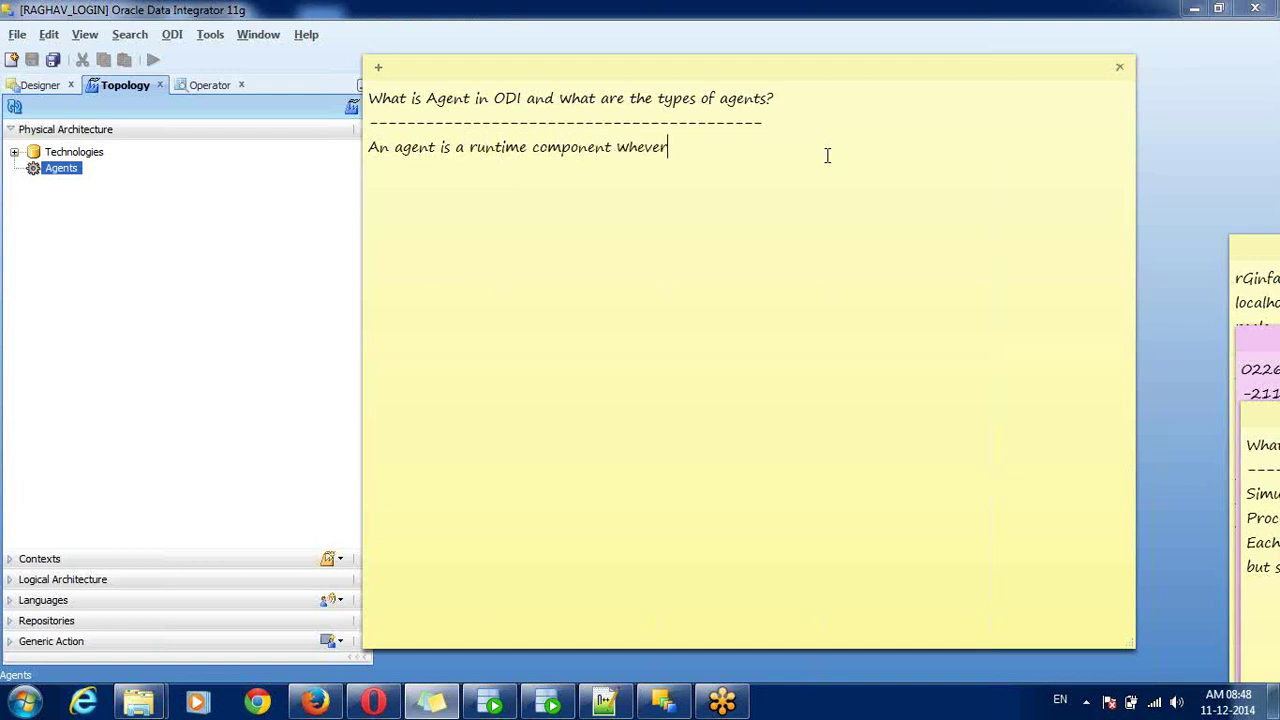
pyautogui.write(' we are running a  program at clie')
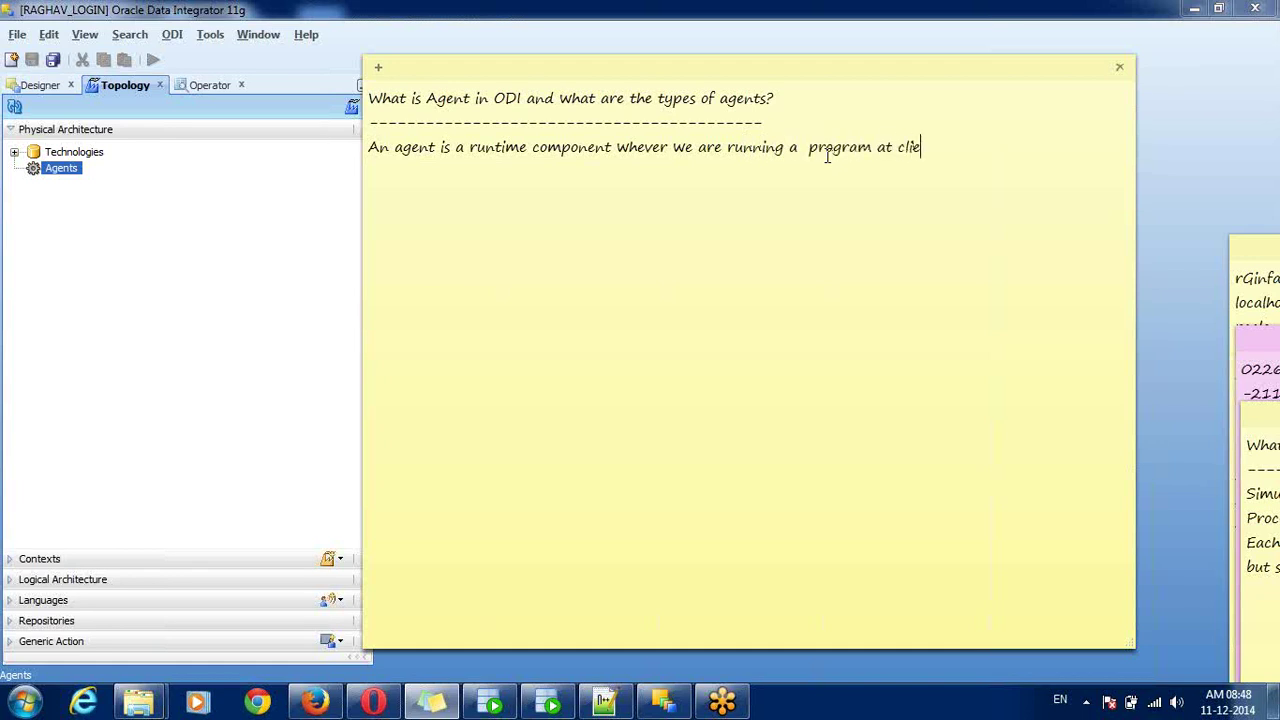
pyautogui.write('nt side( ODI Studio')
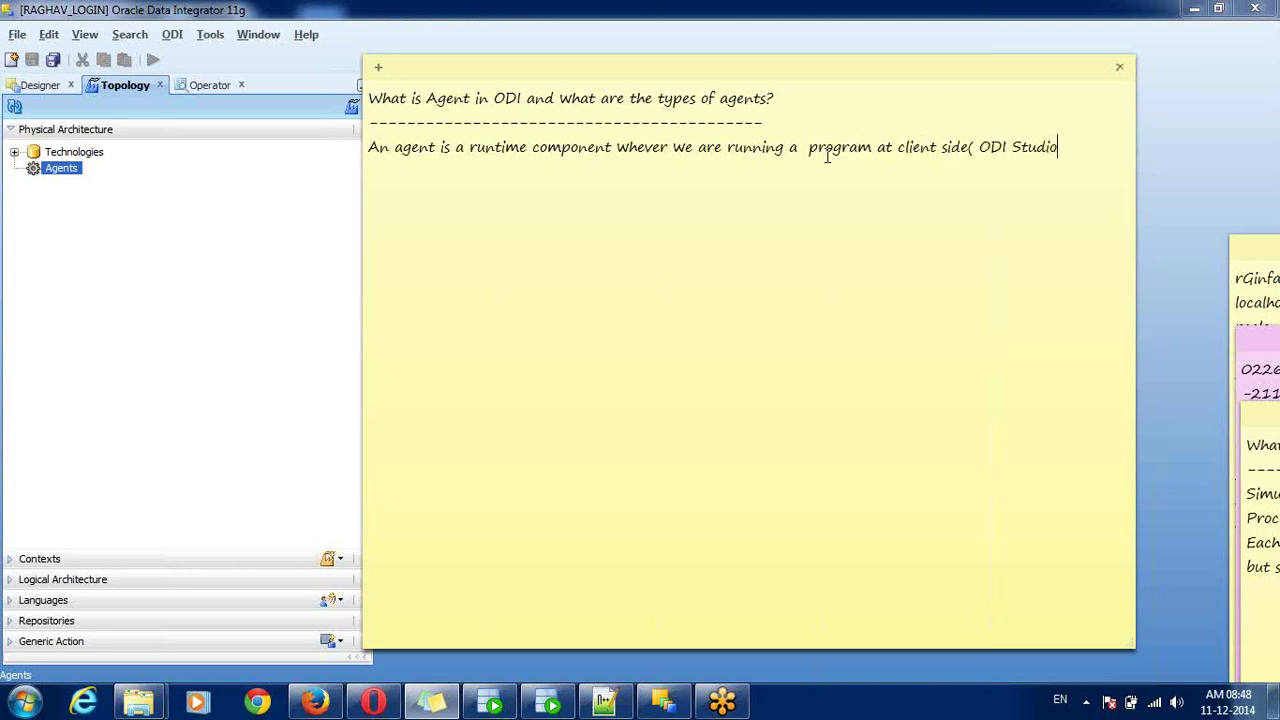
pyautogui.write('),')
pyautogui.press('Return')
pyautogui.write('this agent will come to i')
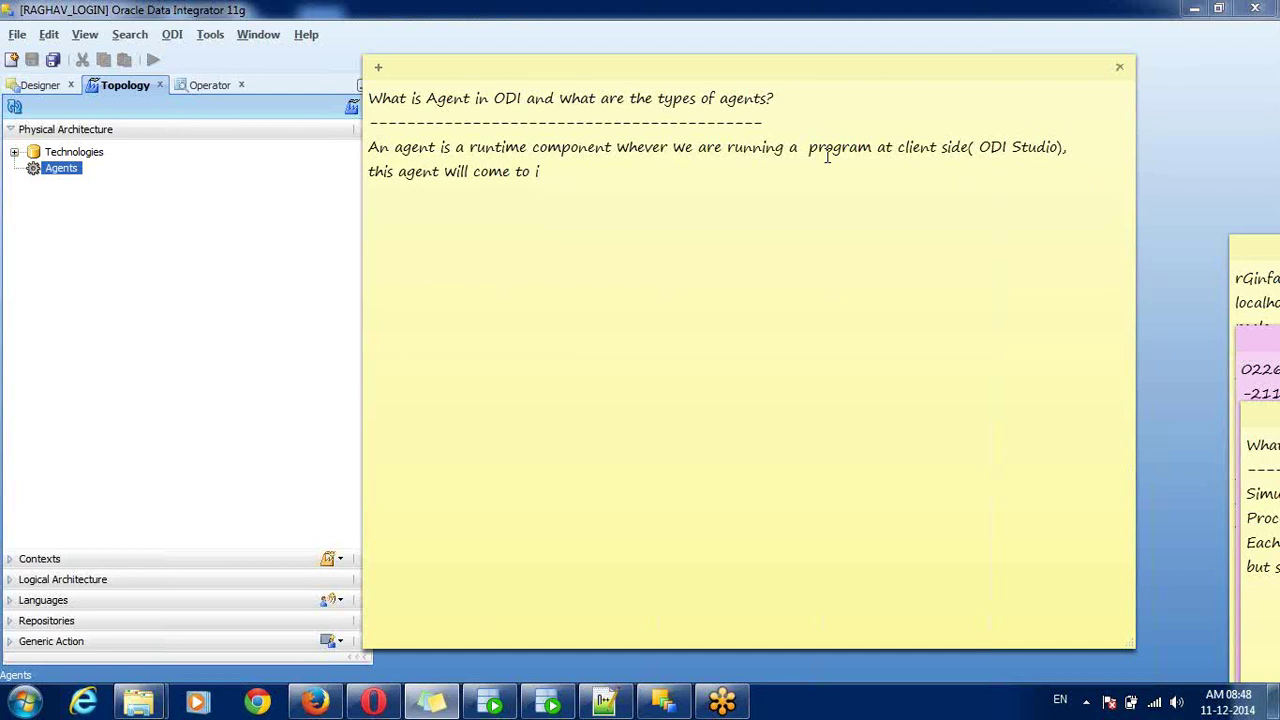
pyautogui.press('BackSpace')
pyautogui.press('BackSpace')
pyautogui.press('BackSpace')
pyautogui.press('BackSpace')
pyautogui.write('into the picture')
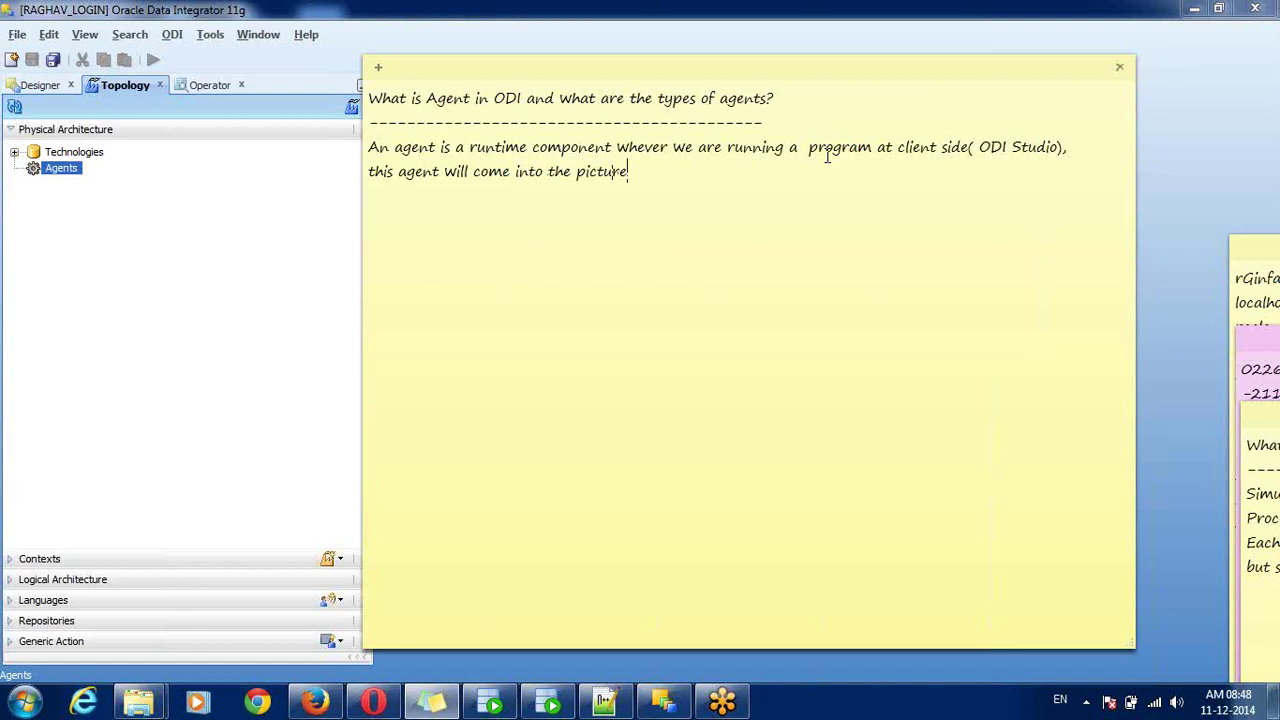
pyautogui.write(' and it will transf')
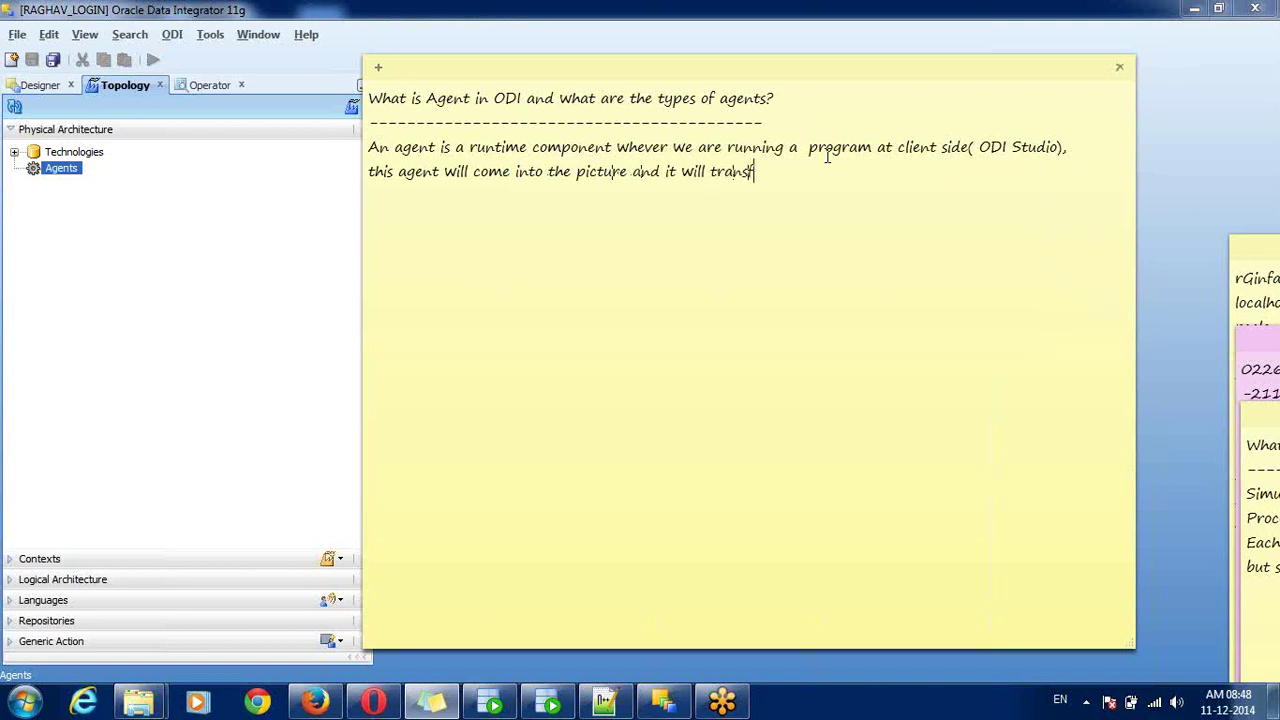
pyautogui.write('er all source code from ')
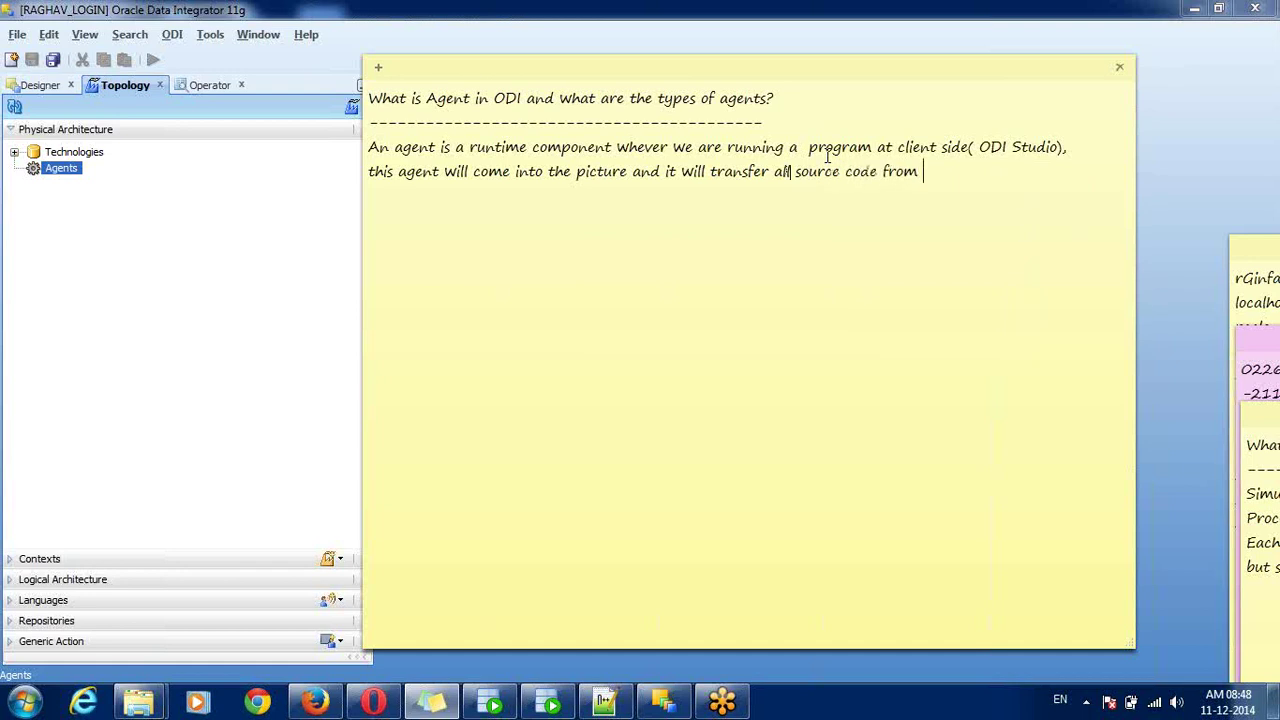
pyautogui.write('client to servers')
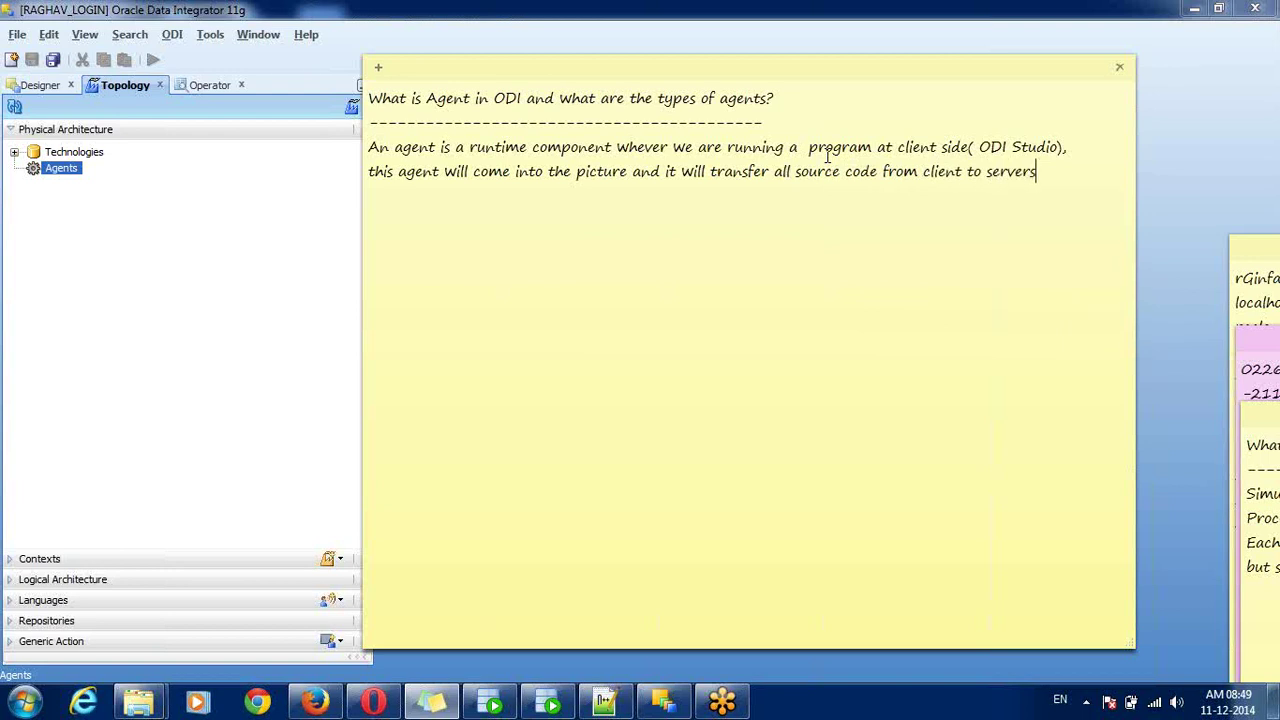
pyautogui.press('Return')
pyautogui.write('and after finishing p')
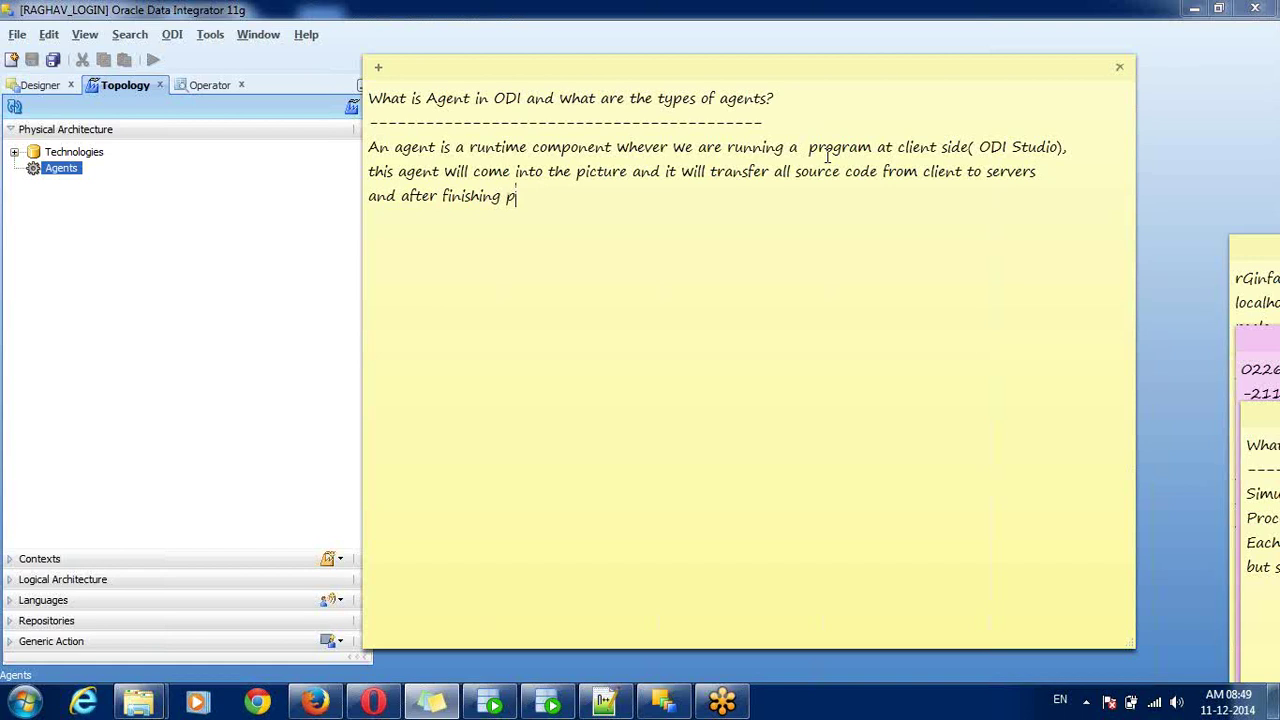
pyautogui.write('rogram it close the se')
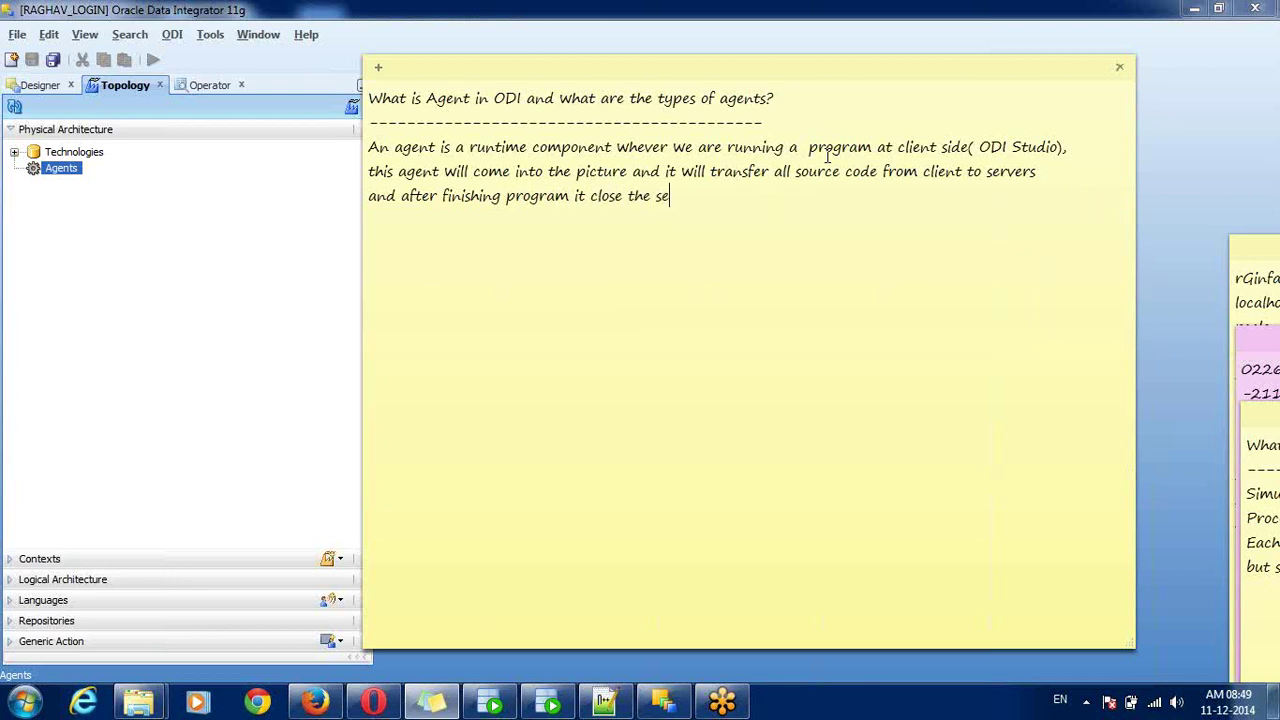
# - Add that it closes the session, starts a new one with a new session id, and tracks information
pyautogui.write('ssion.')
pyautogui.write('agent')
pyautogui.write('will start')
pyautogui.write(' new ')
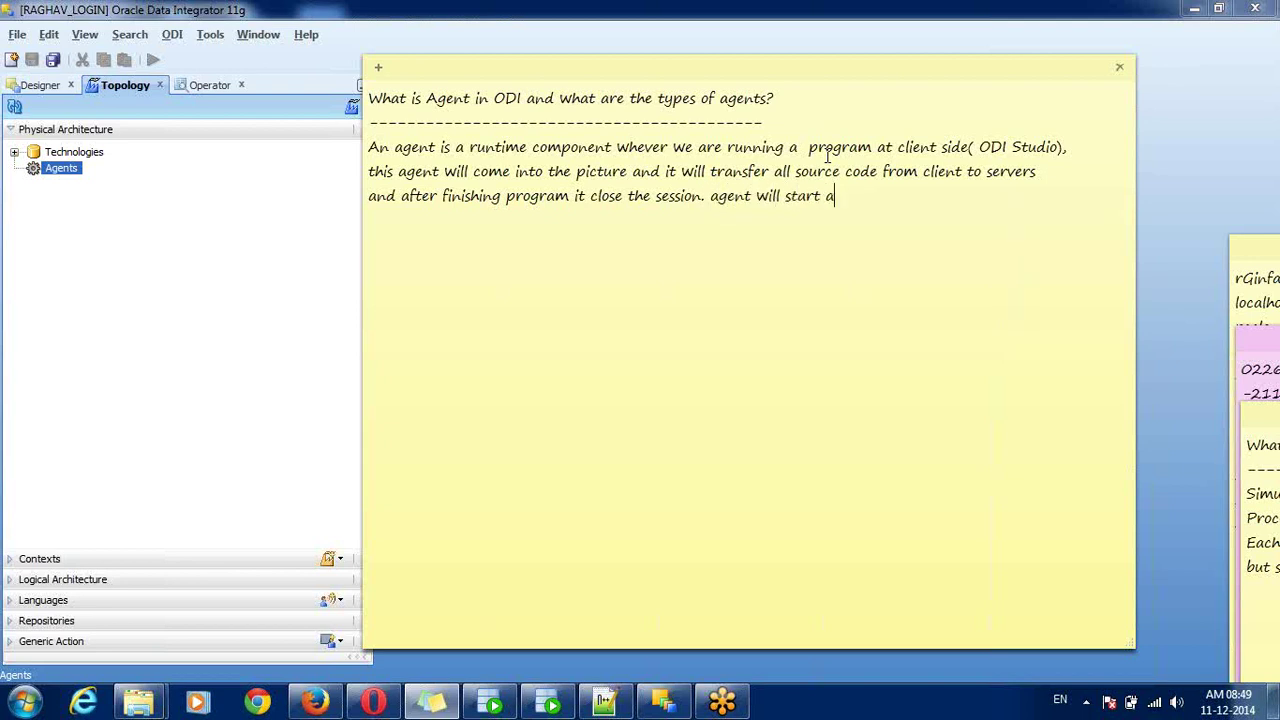
pyautogui.write('session with ass')
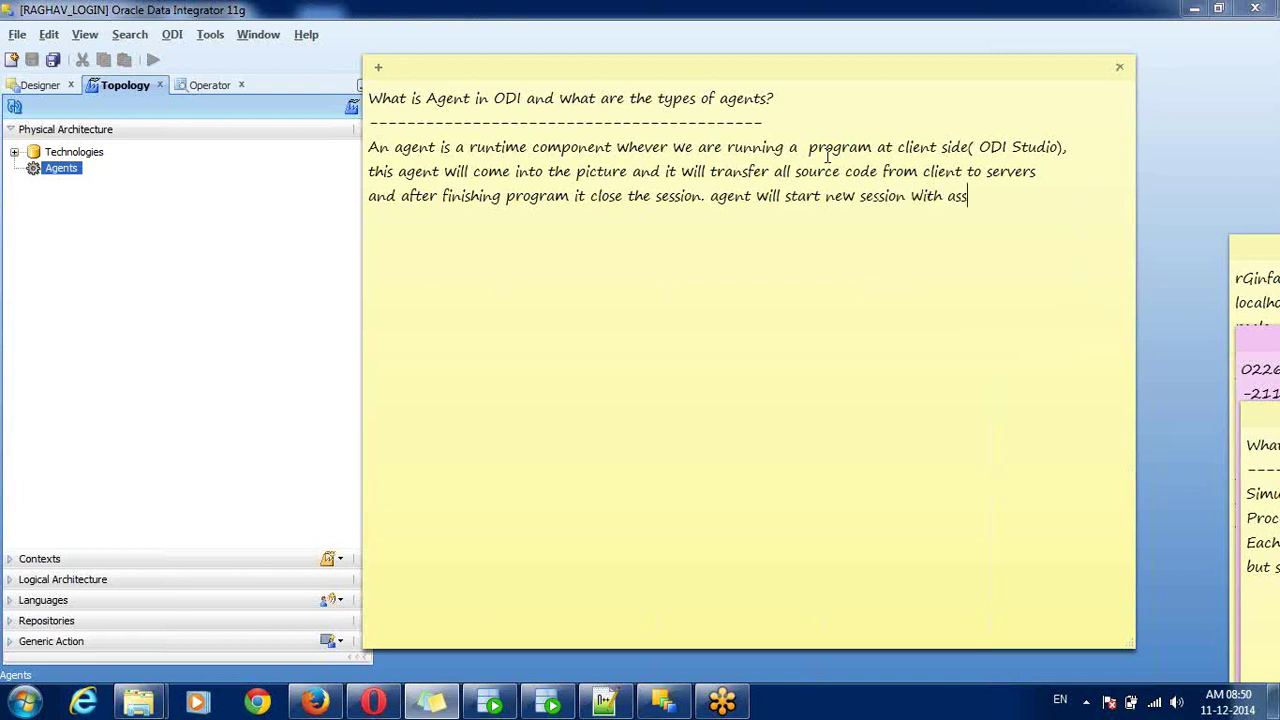
pyautogui.write('gining new session id')
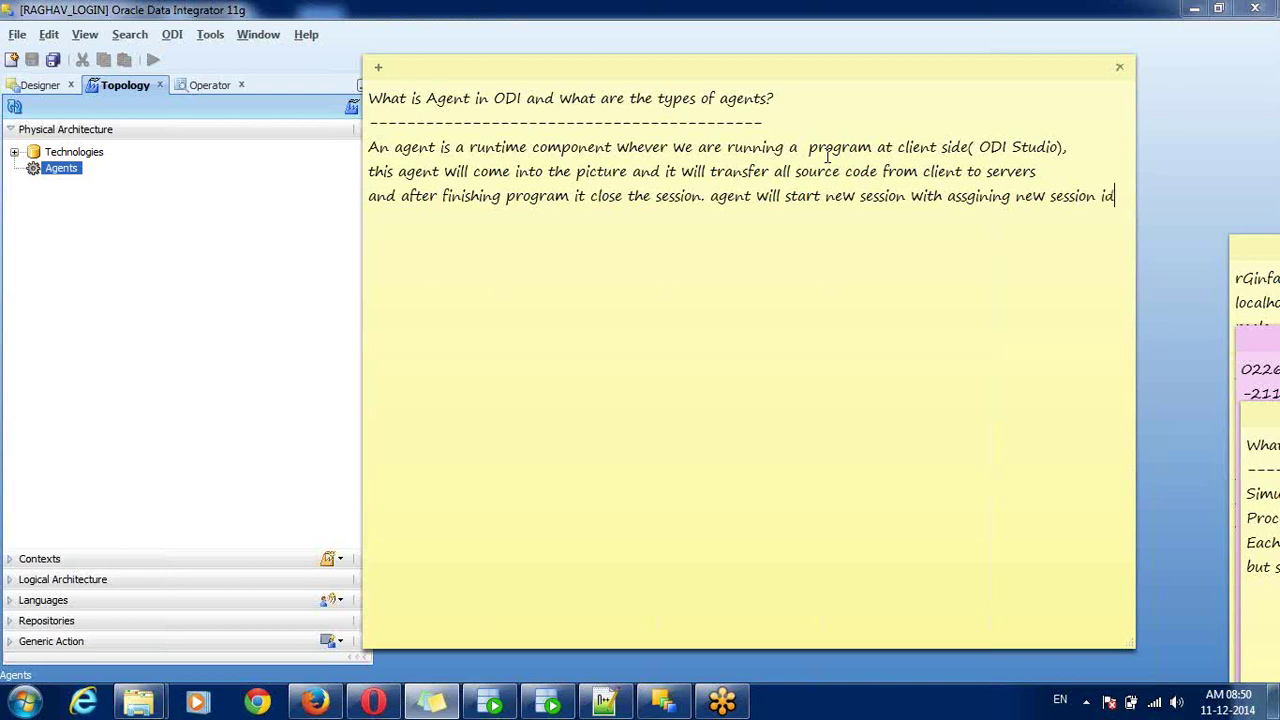
pyautogui.write(' and it will track all ')
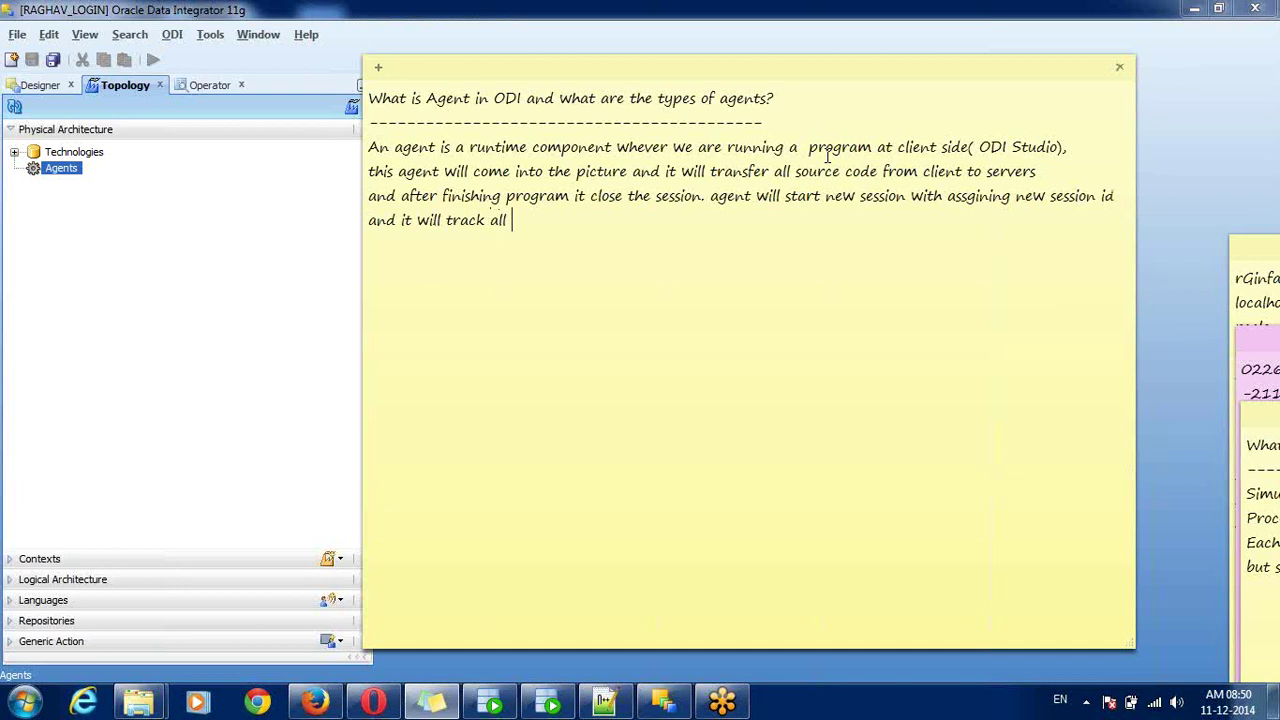
pyautogui.write('information at server le')
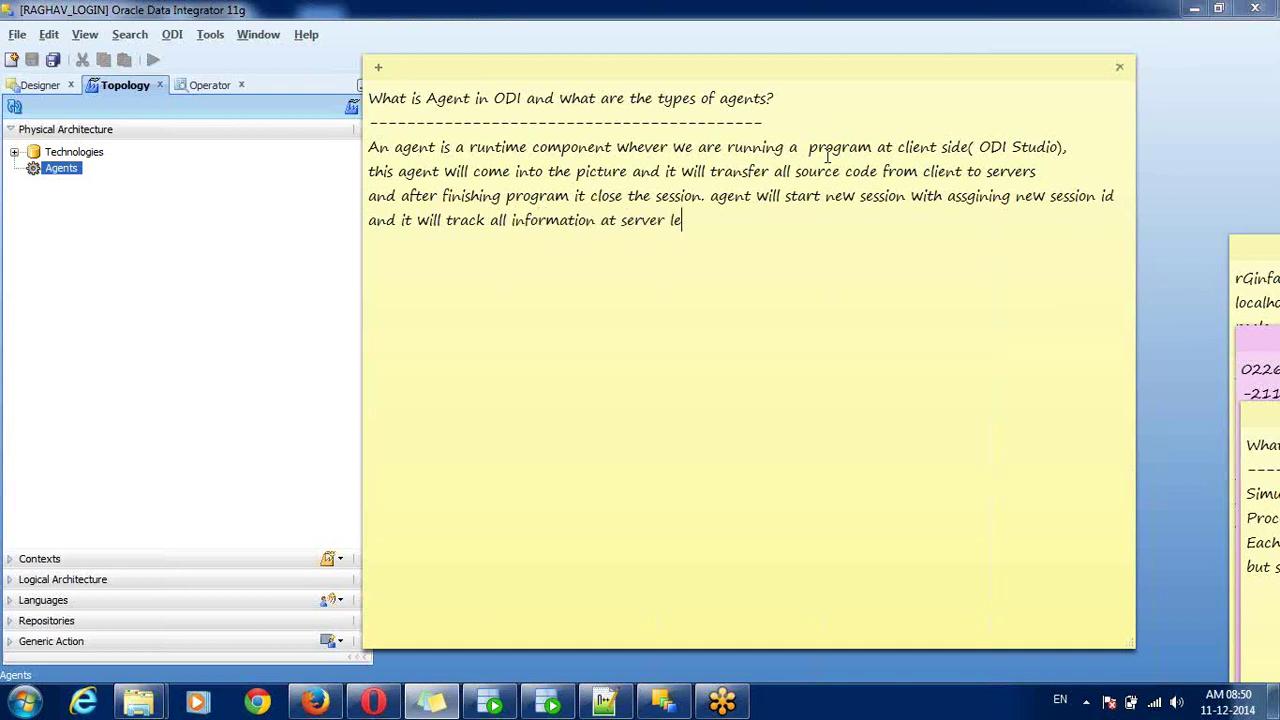
pyautogui.write('vel how many row')
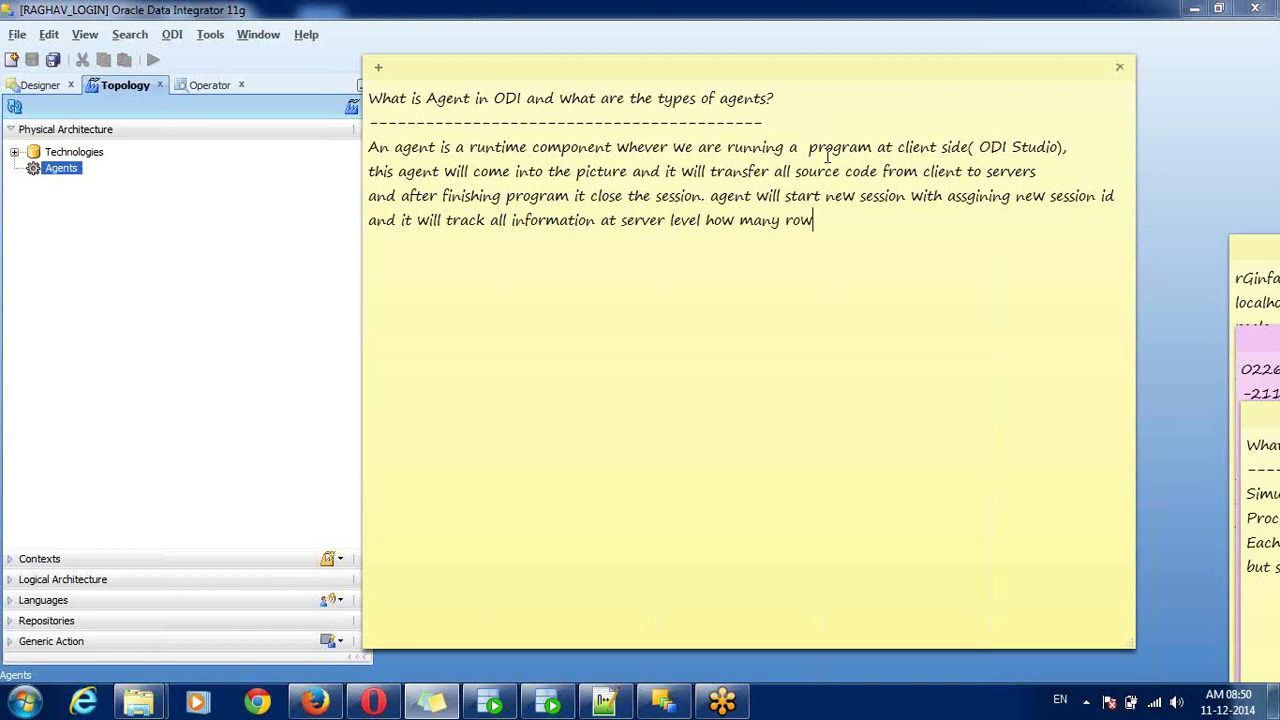
pyautogui.write(' r')
# - Add that rows selected, inserted, updated, deleted or errored and timing are tracked, ending with status SUCCESS
pyautogui.press('BackSpace')
pyautogui.press('BackSpace')
pyautogui.write('s are selected, inserted, ')
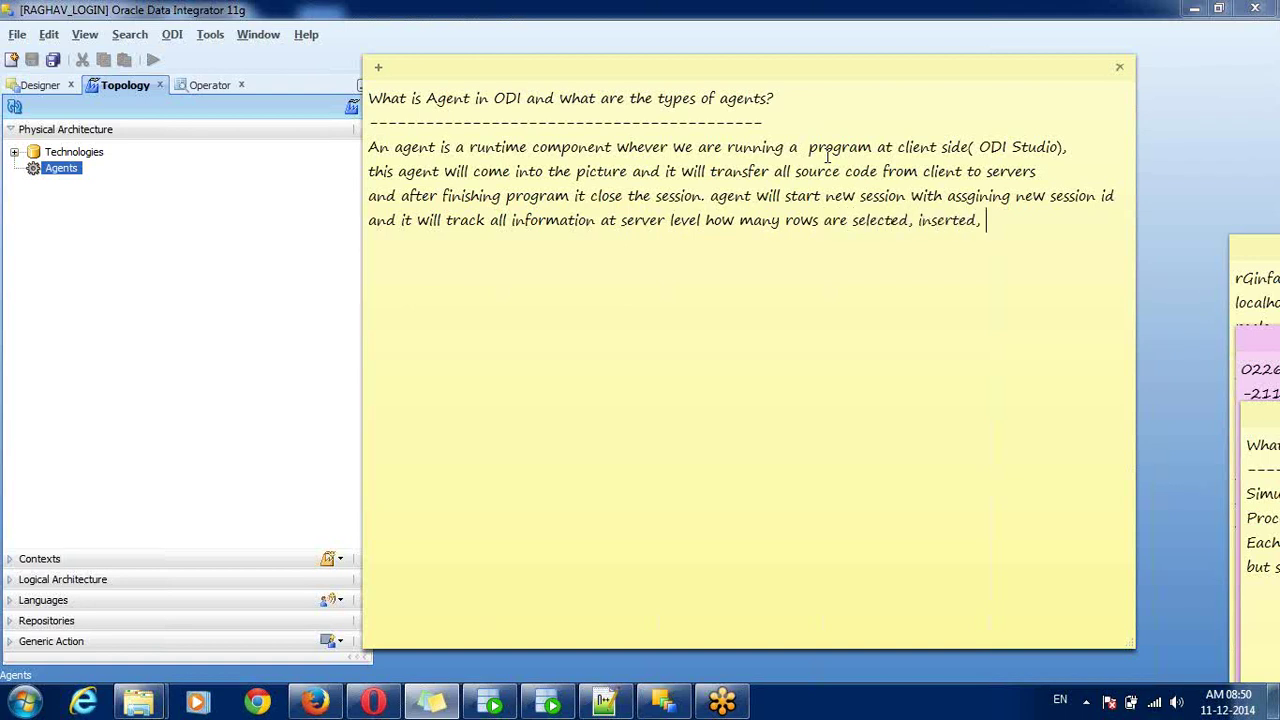
pyautogui.write('updated,deleted')
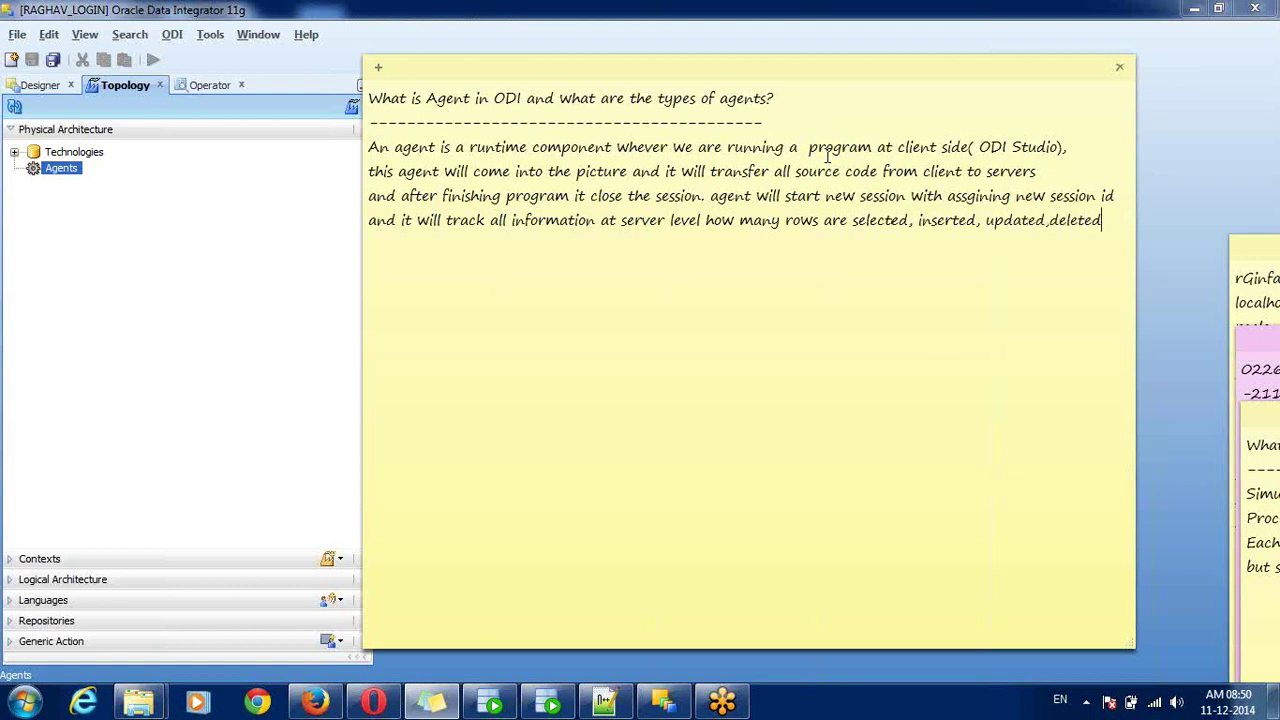
pyautogui.press('Return')
pyautogui.write('or errored and ho')
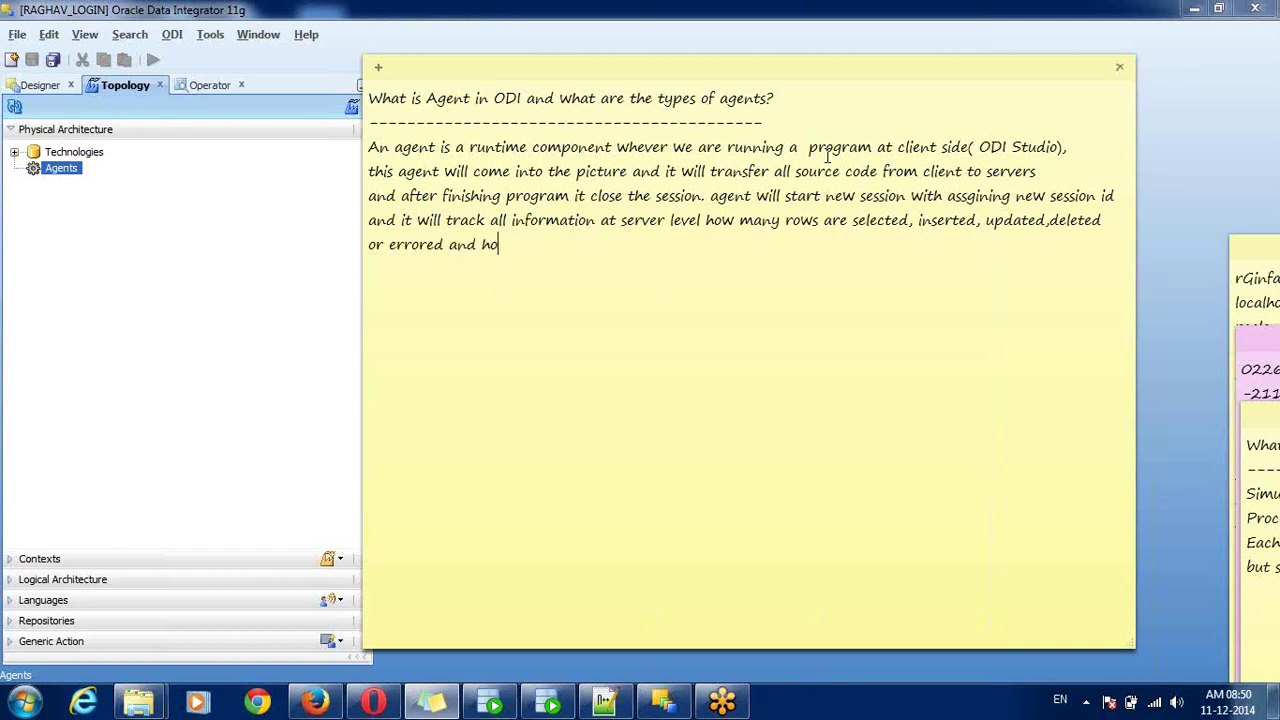
pyautogui.write('w time its took for entire')
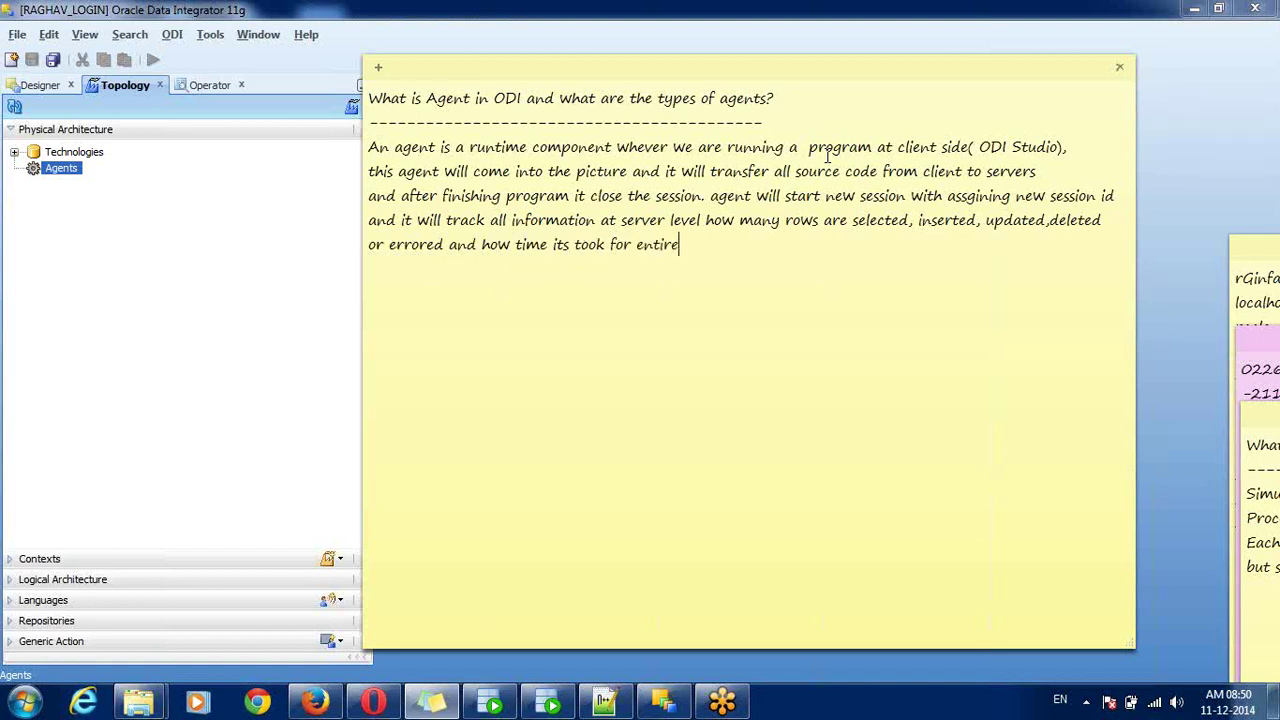
pyautogui.write(' process then it will c')
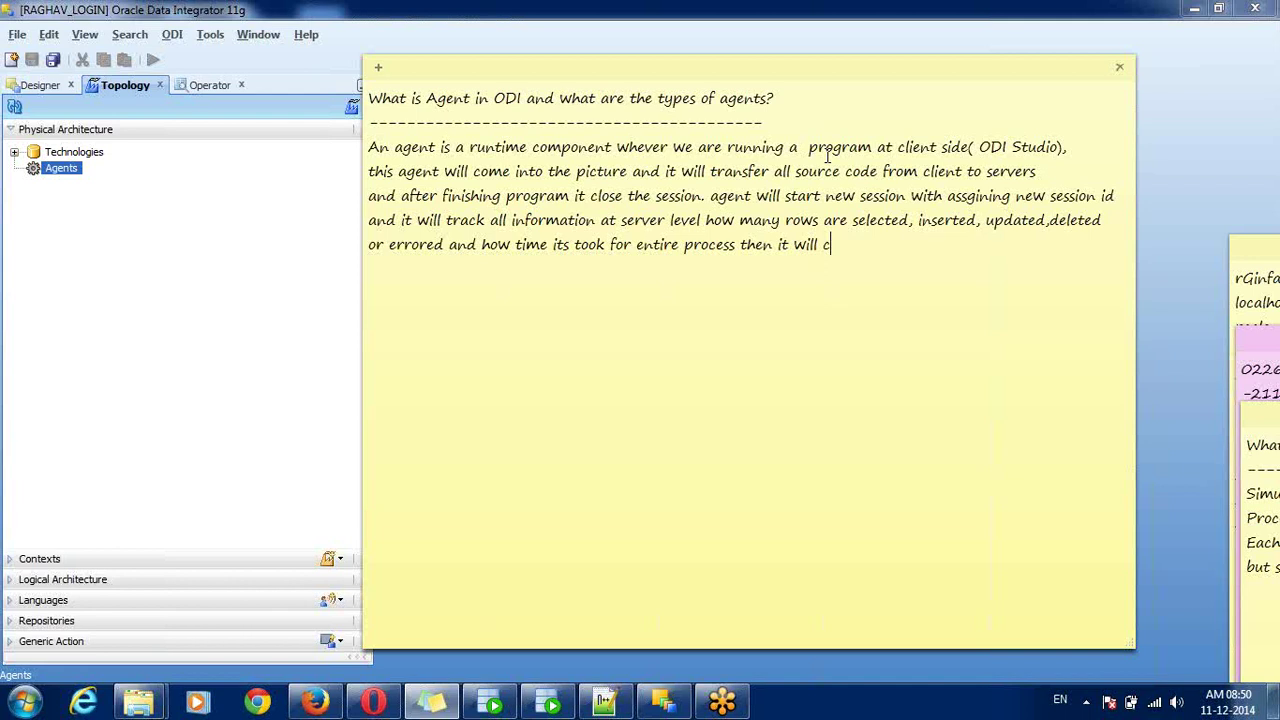
pyautogui.write('lose the session af')
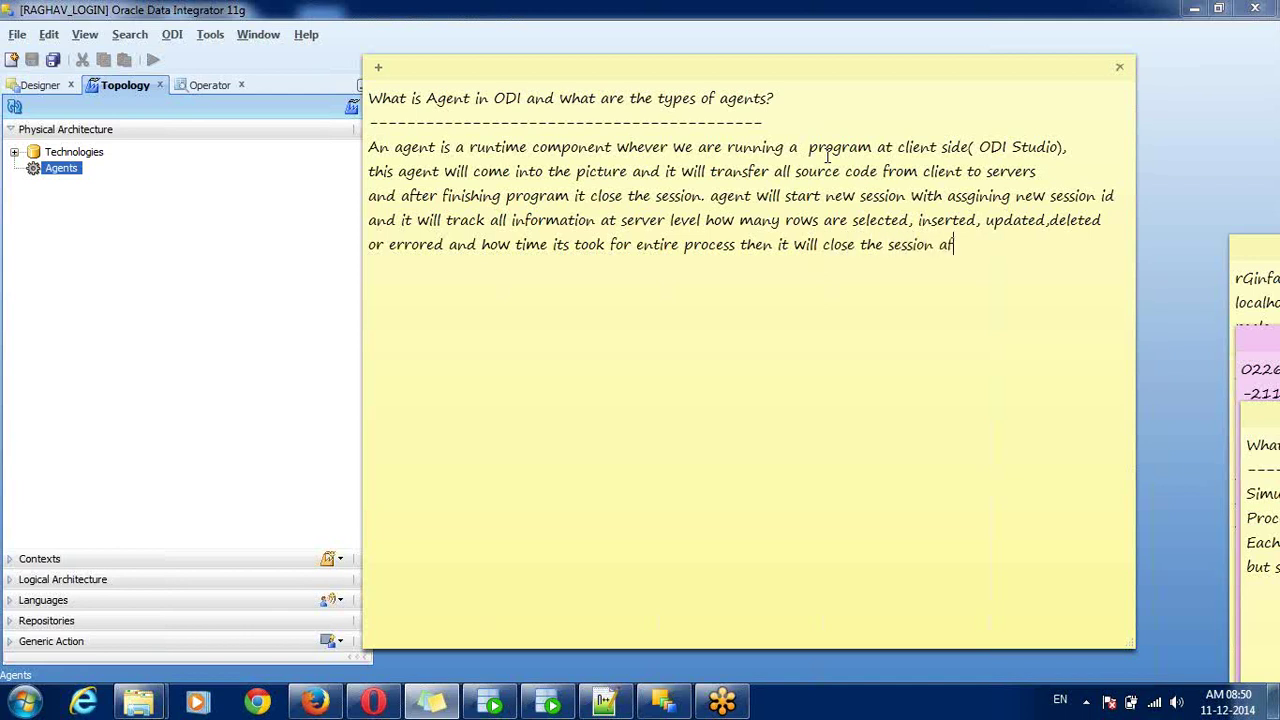
pyautogui.write('ter finishing your pg')
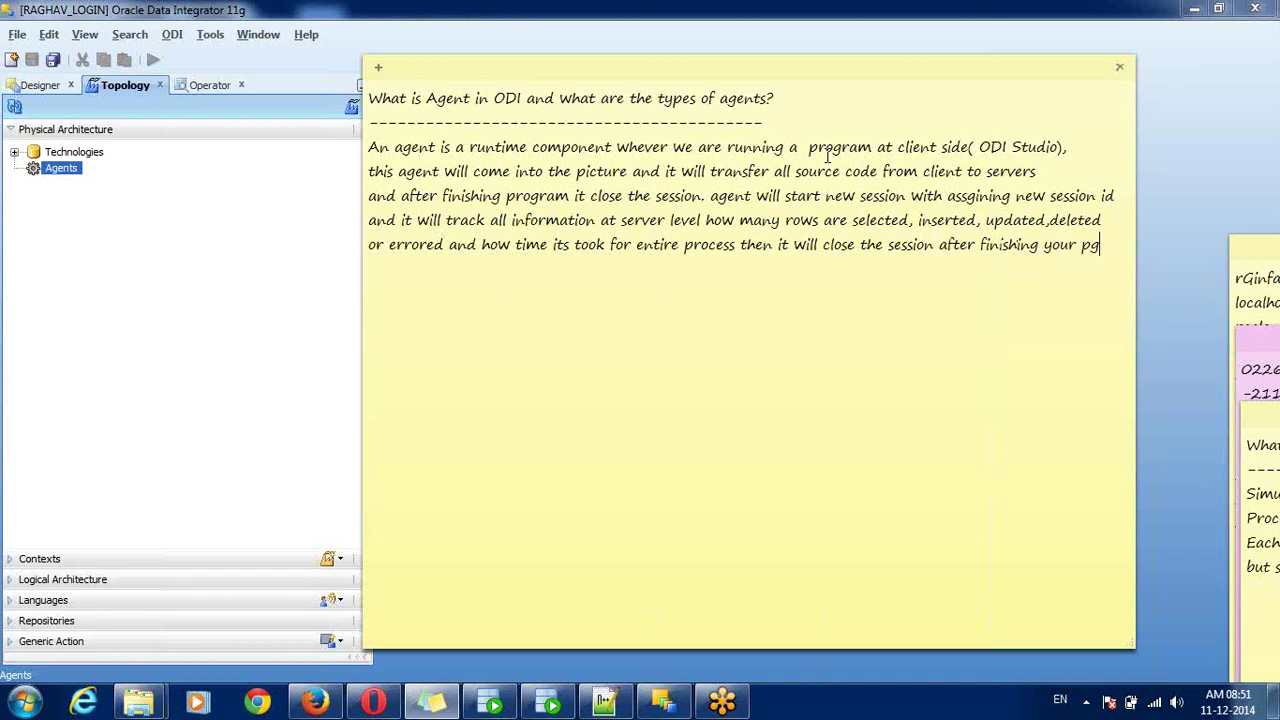
pyautogui.press('BackSpace')
pyautogui.write('rogram with ')
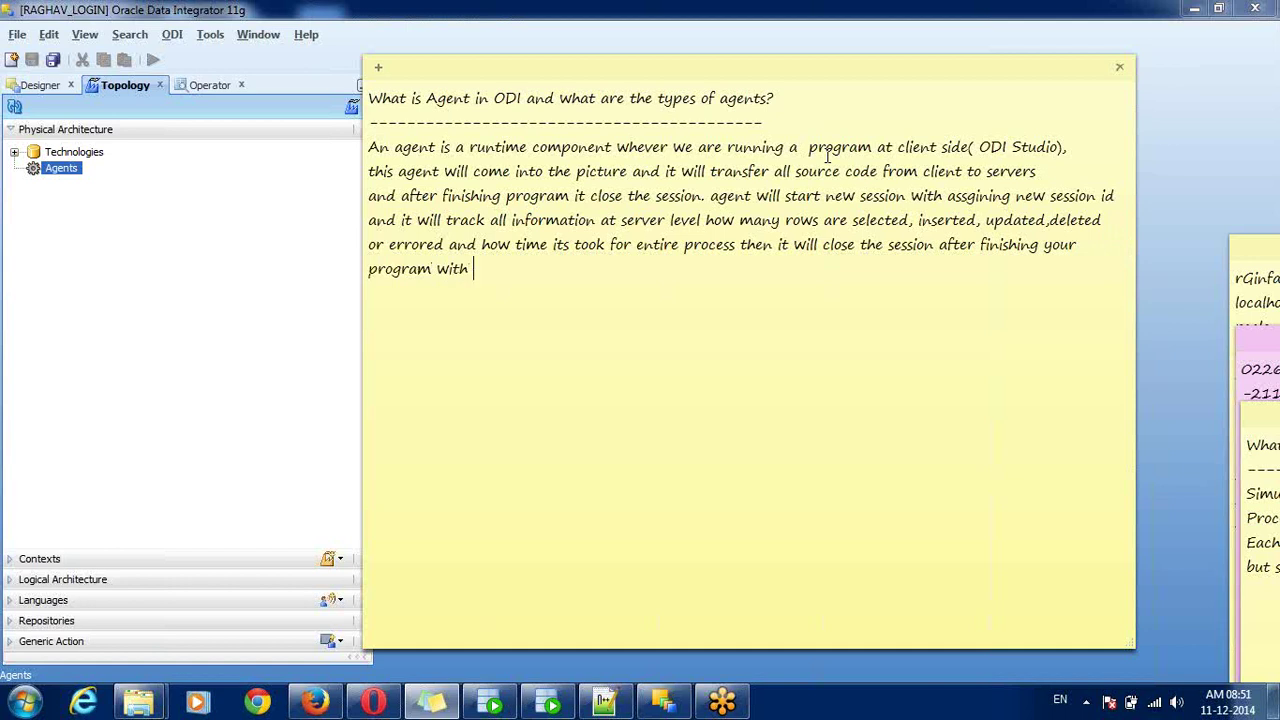
pyautogui.write('status as SUCCESS')
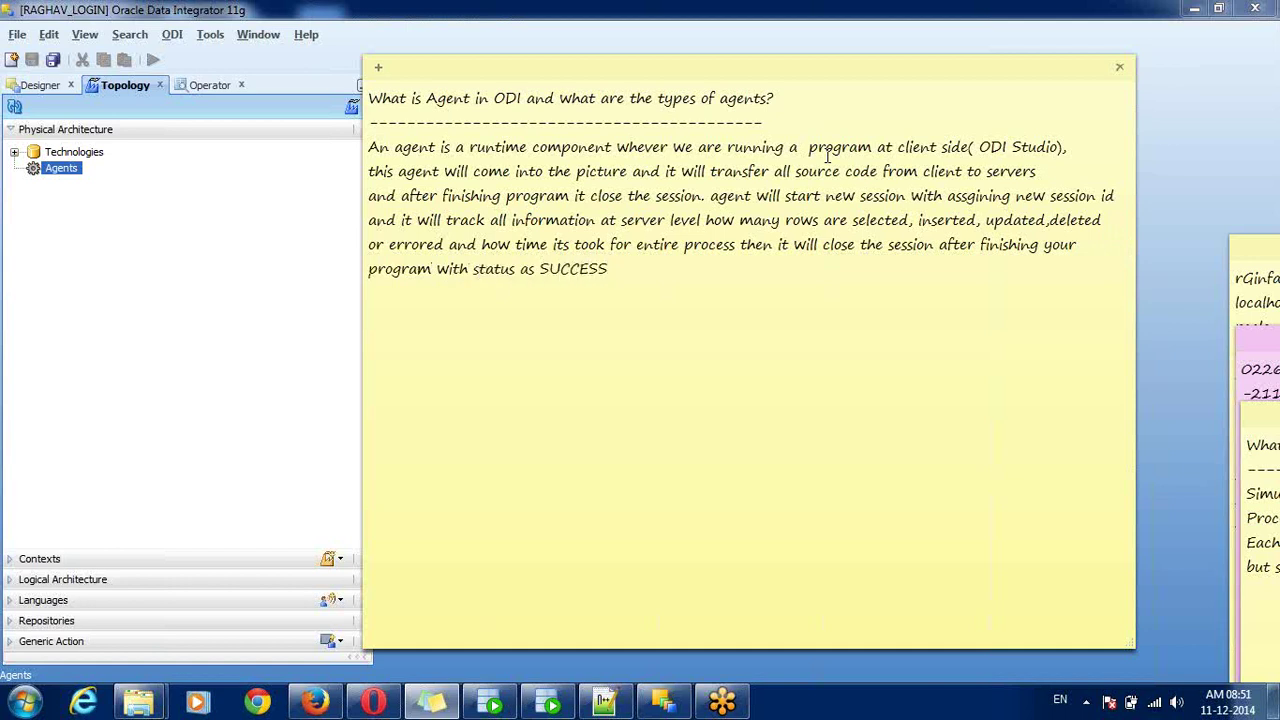
pyautogui.write('..')
pyautogui.write('this all information ')
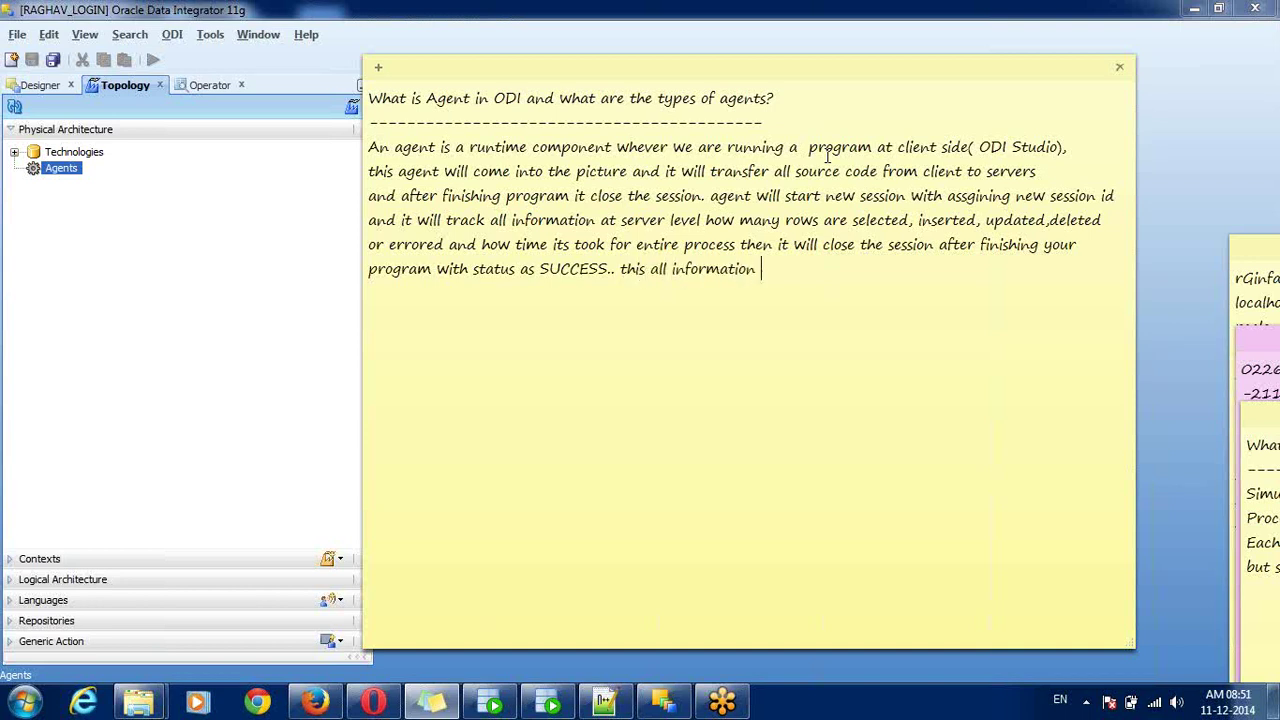
pyautogui.write('agent will store')
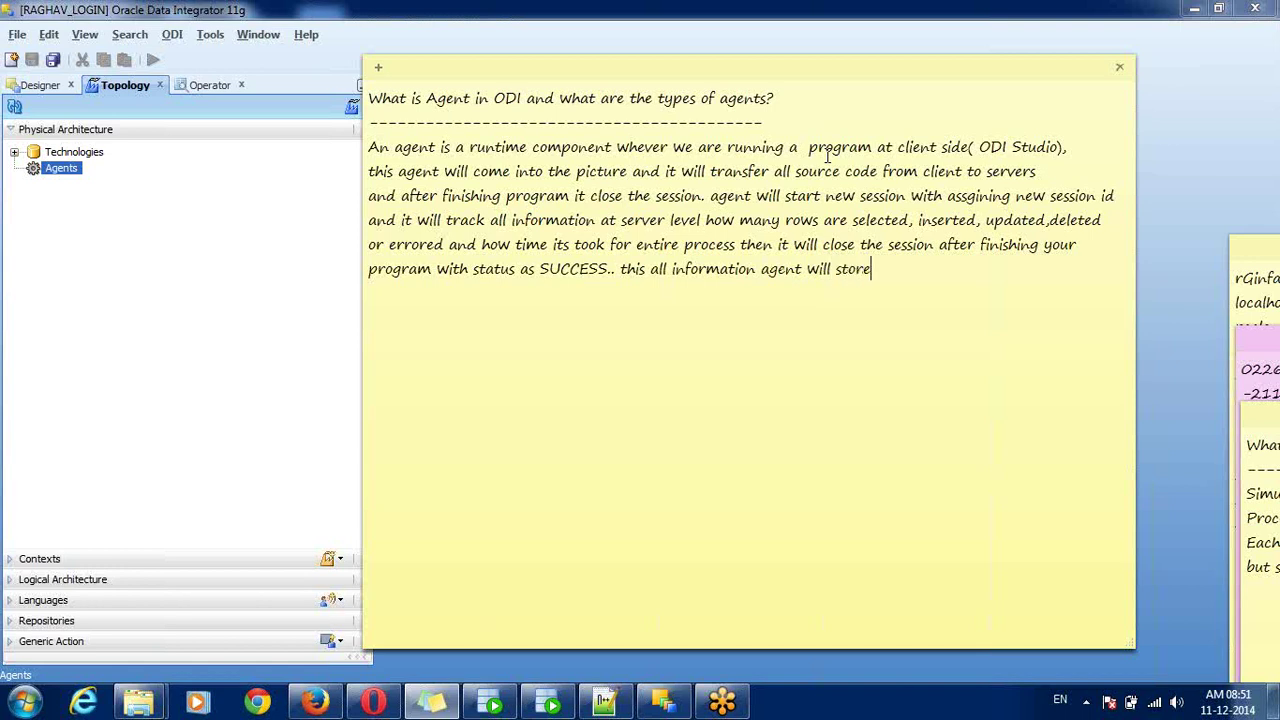
pyautogui.write(' into Work repository ')
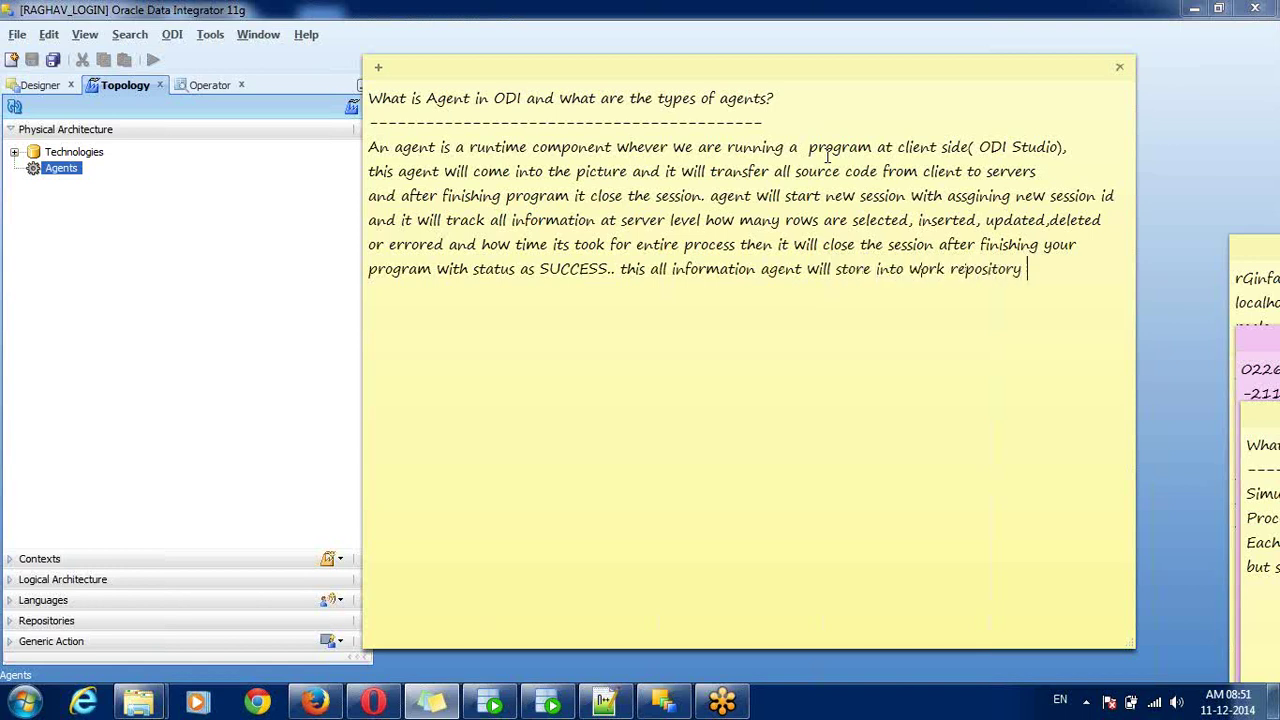
pyautogui.write('tables')
pyautogui.write(' SNP')
pyautogui.write('_tables')
pyautogui.write(' an')
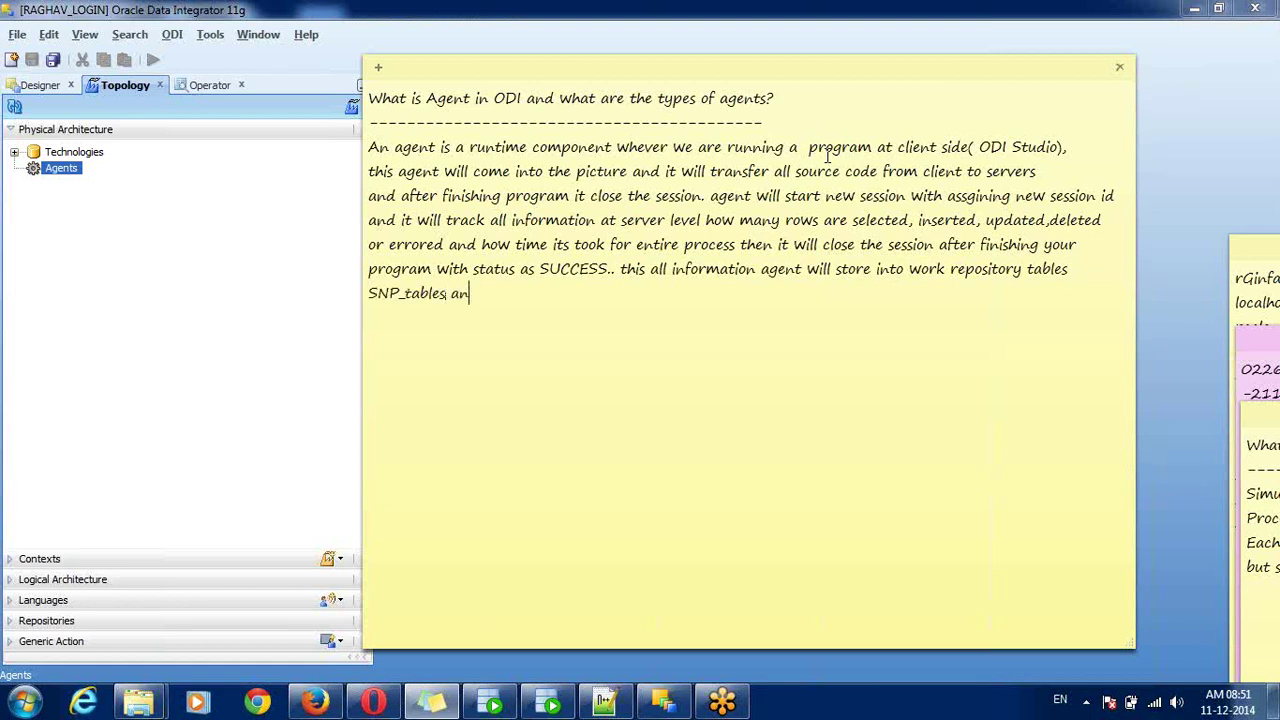
pyautogui.write('d we can all this sessi')
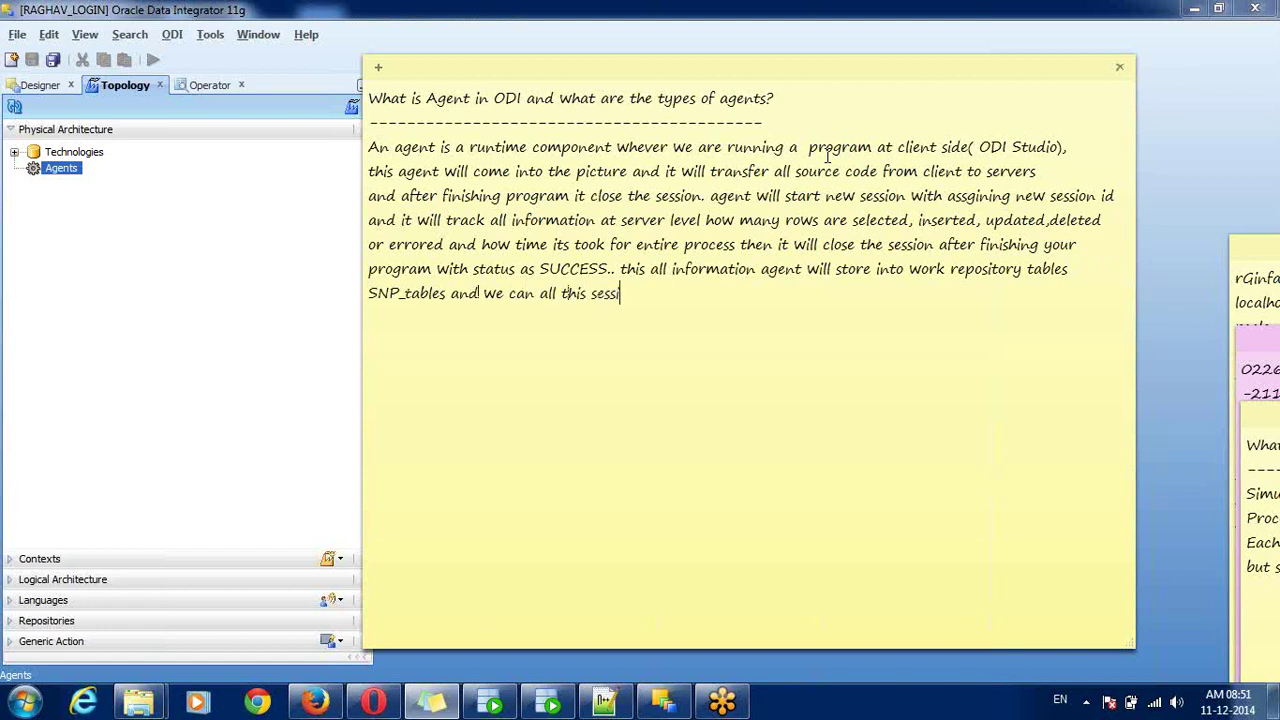
pyautogui.write('on log in OPERATOR')
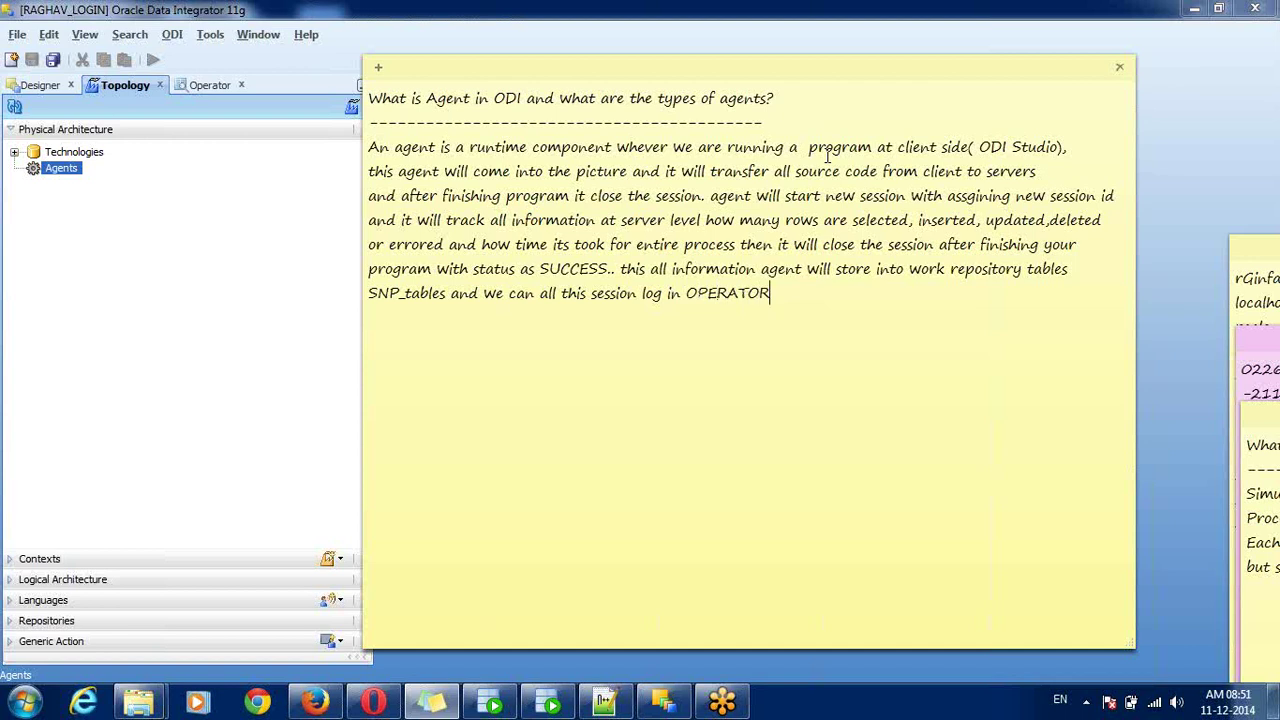
pyautogui.write('....')
# - Finish the note about SNP_tables storage and OPERATOR session logs and start a new paragraph
pyautogui.press('Return')
pyautogui.press('Return')
# - Browse the Operator Session List by Date, Yesterday, This Week and Years, then collapse it
pyautogui.click(195, 88)
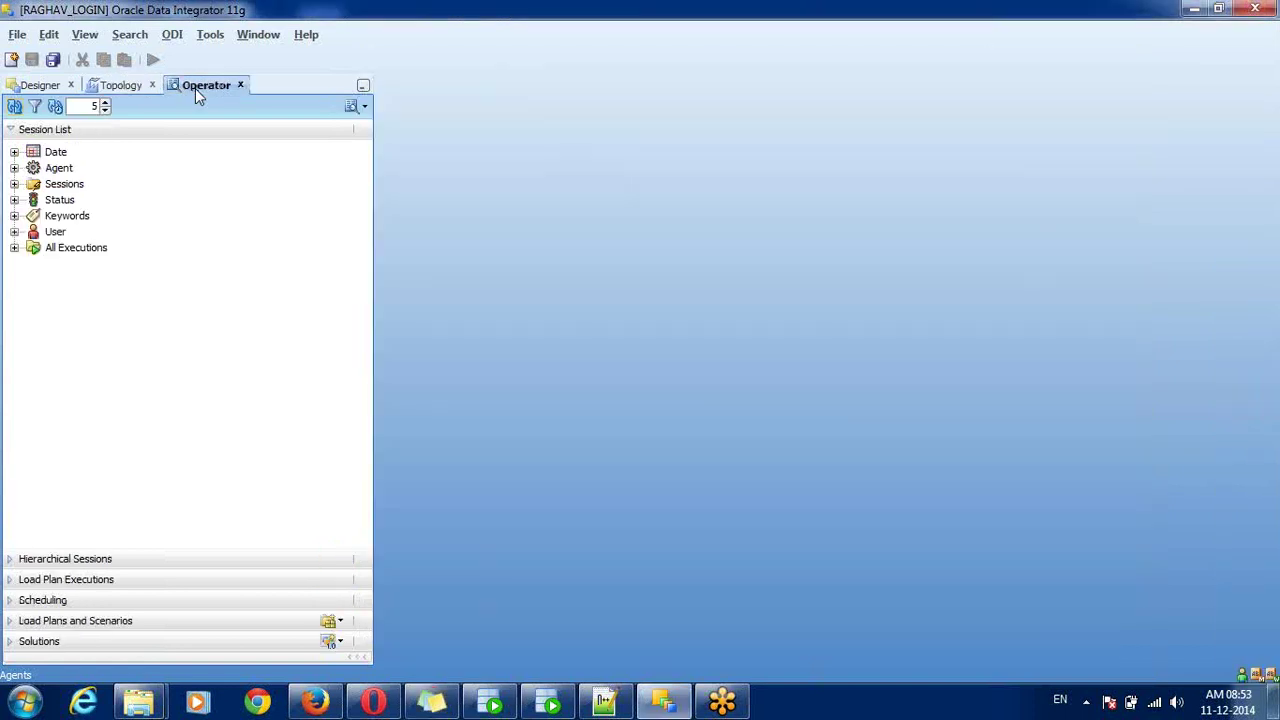
pyautogui.click(14, 152)
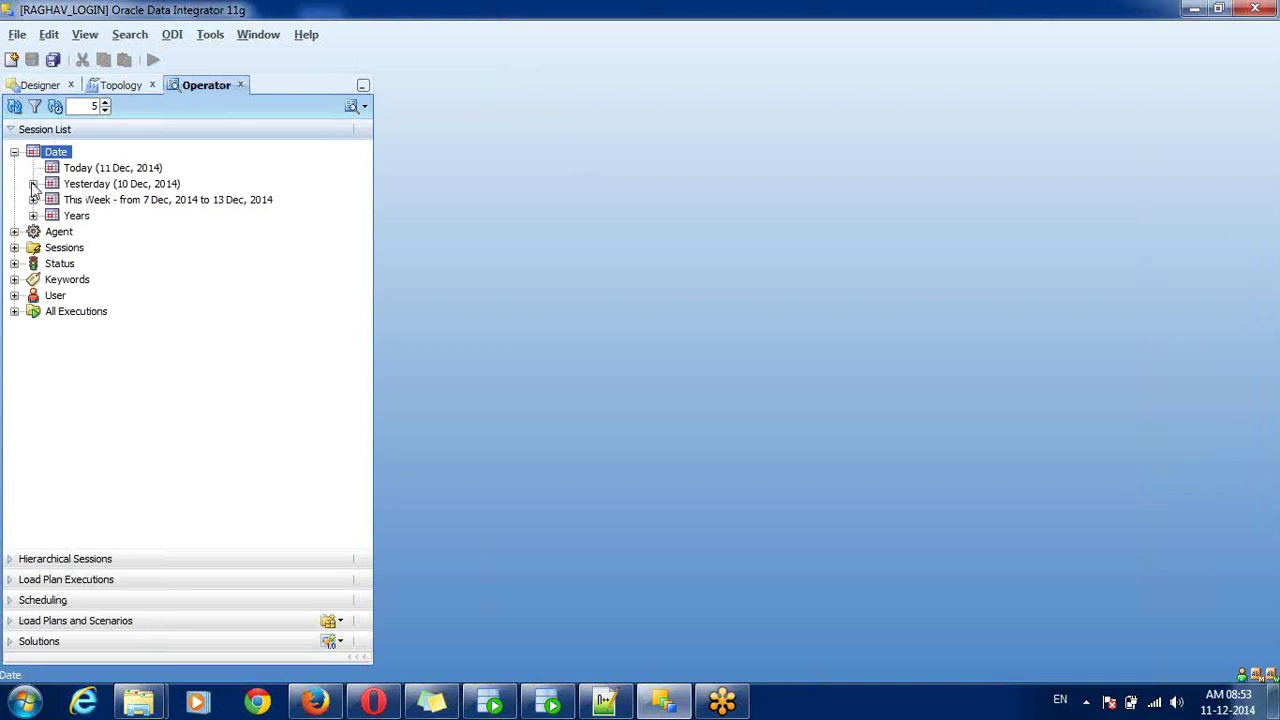
pyautogui.click(33, 184)
pyautogui.click(33, 199)
pyautogui.click(33, 216)
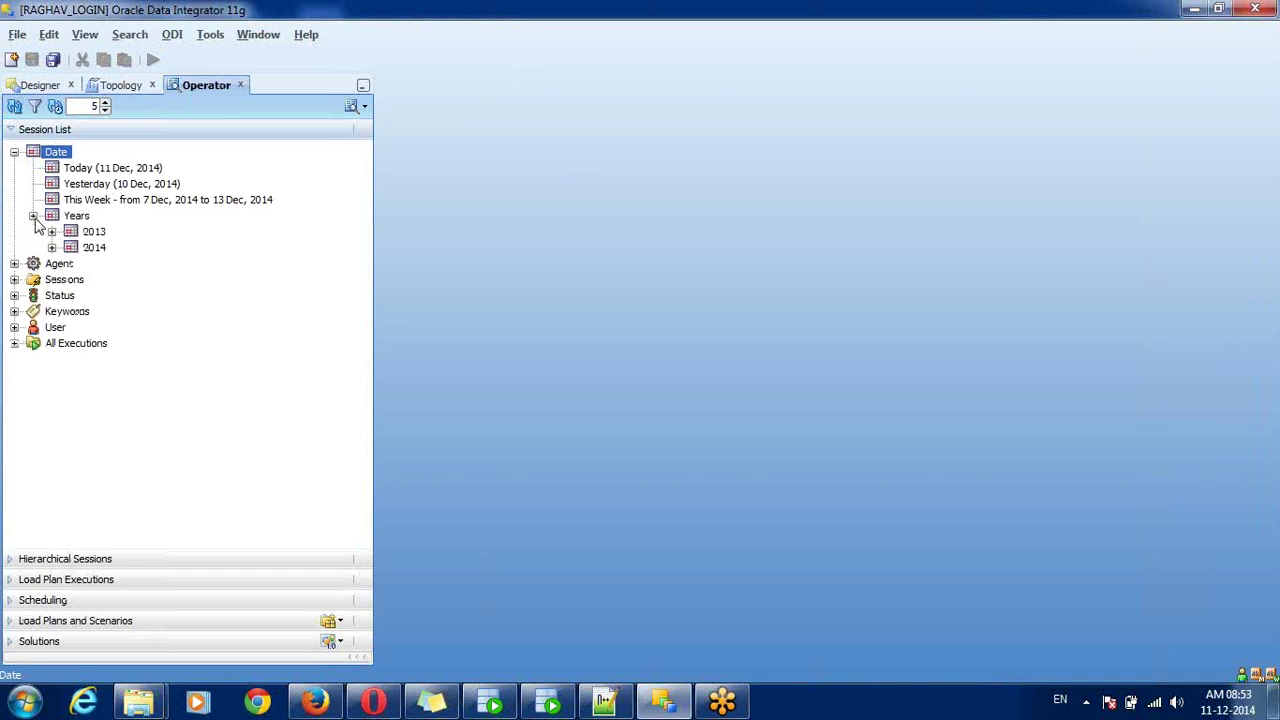
pyautogui.click(33, 216)
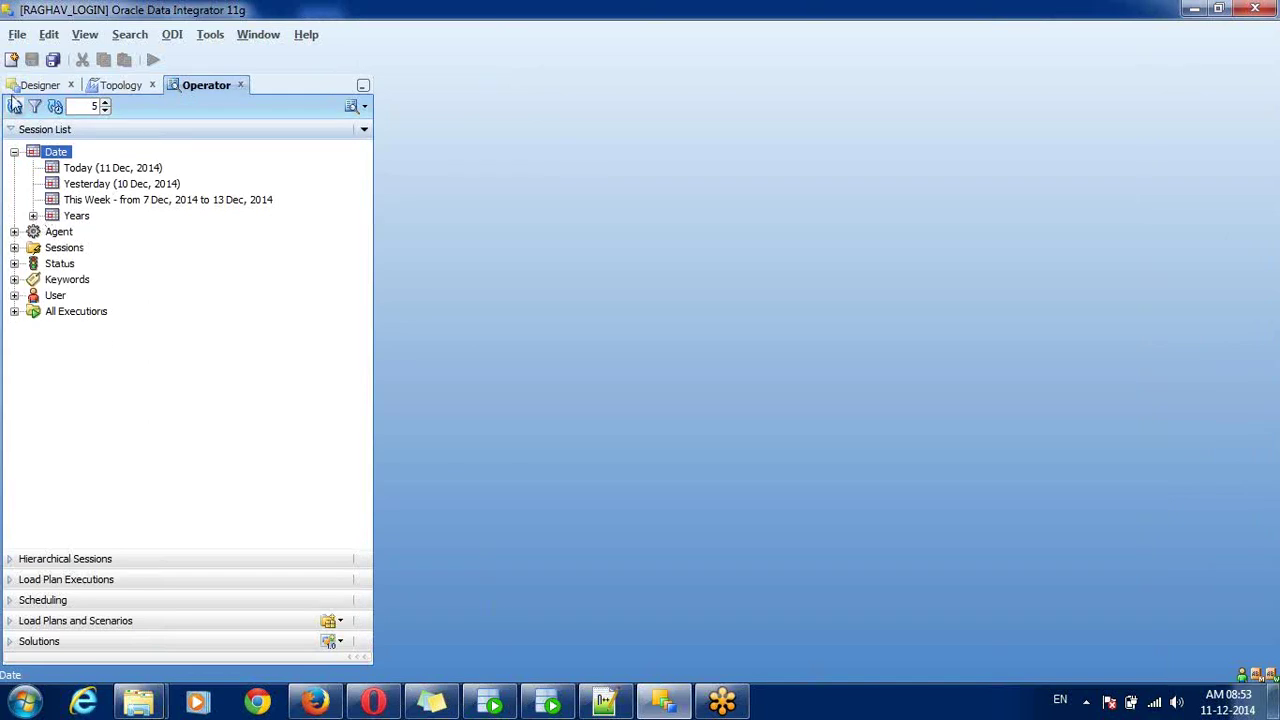
pyautogui.click(14, 152)
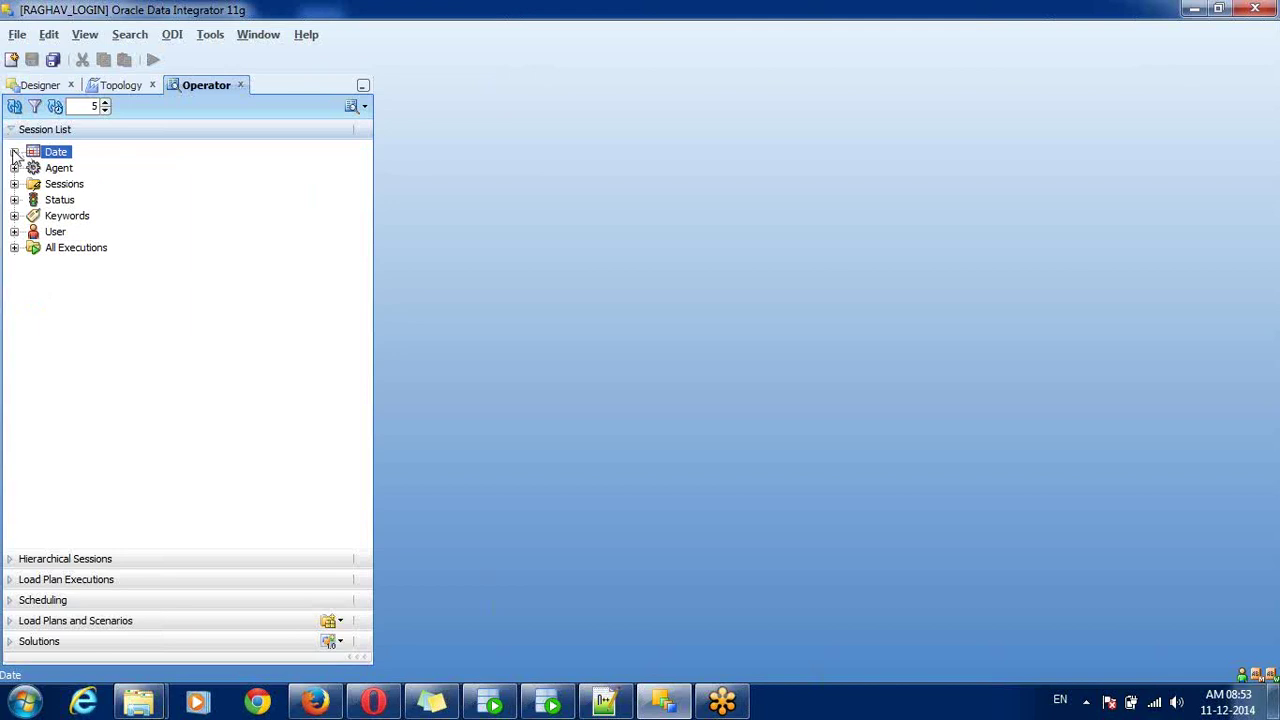
pyautogui.click(14, 152)
pyautogui.click(14, 152)
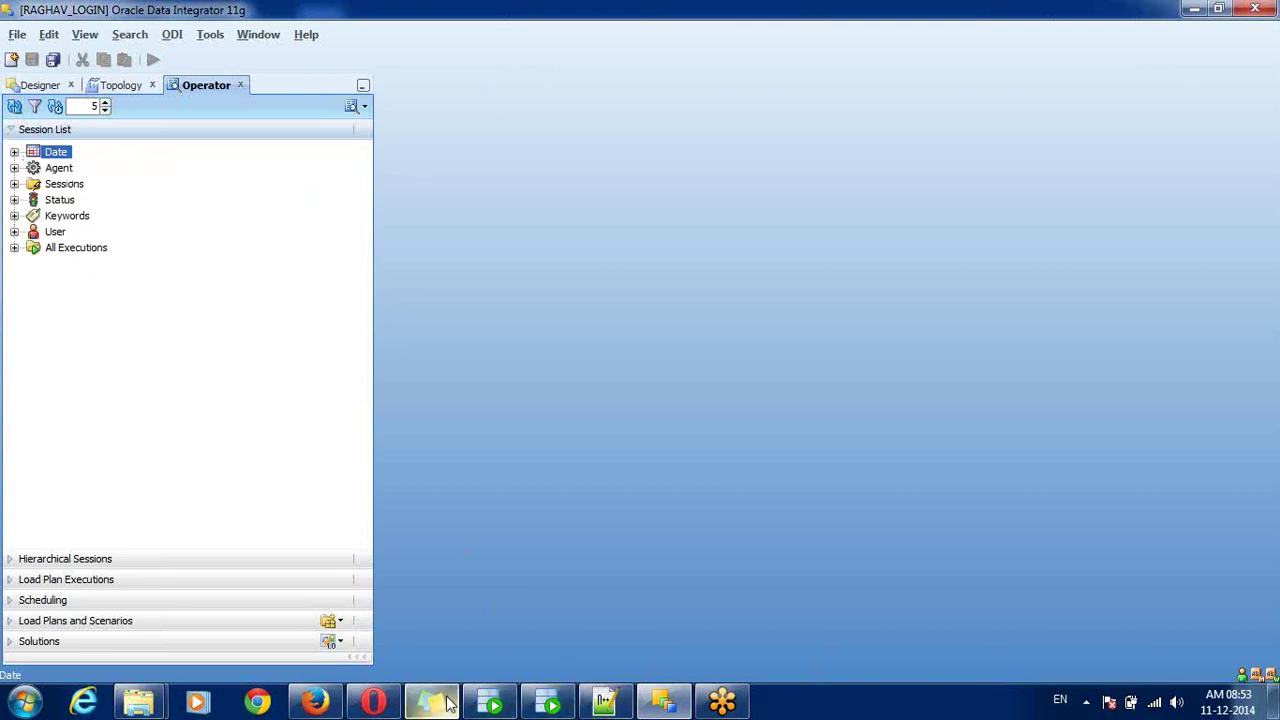
# - Add the underlined heading 'What are the types of agents in odi?': two in ODI 11G, three in 12c
pyautogui.moveTo(449, 703)
pyautogui.click(457, 627)
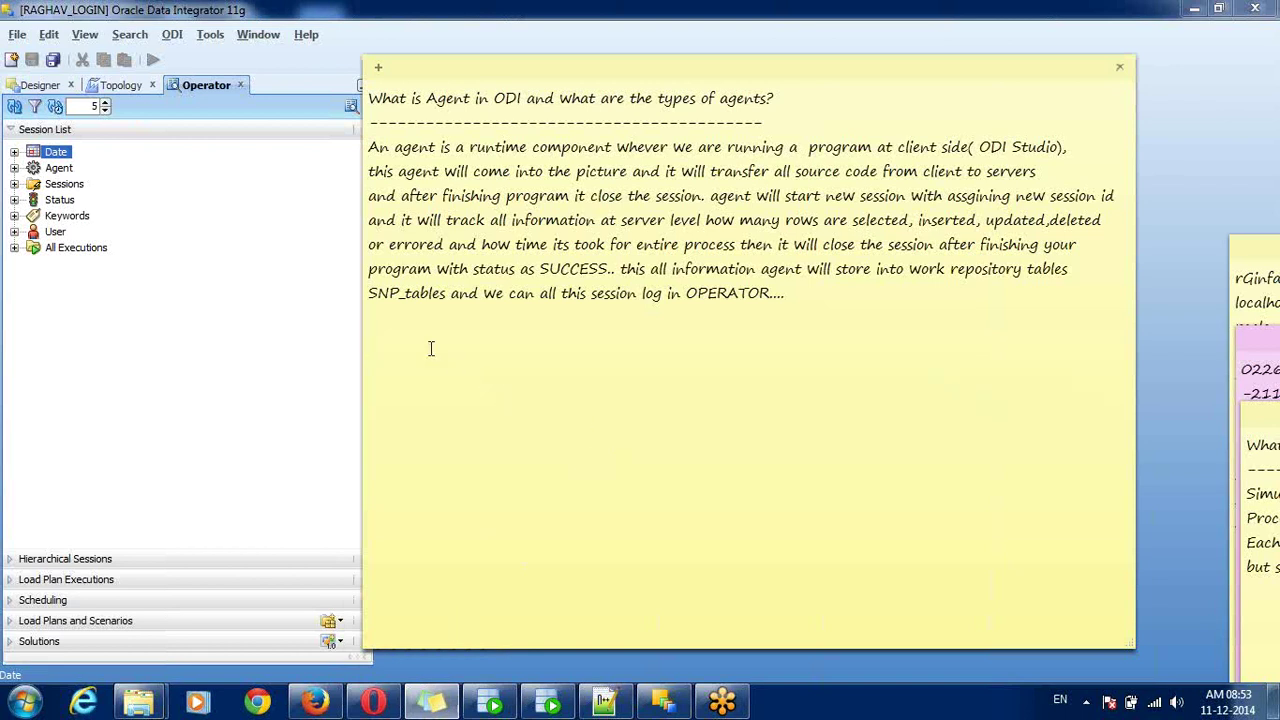
pyautogui.write('What are the types of age')
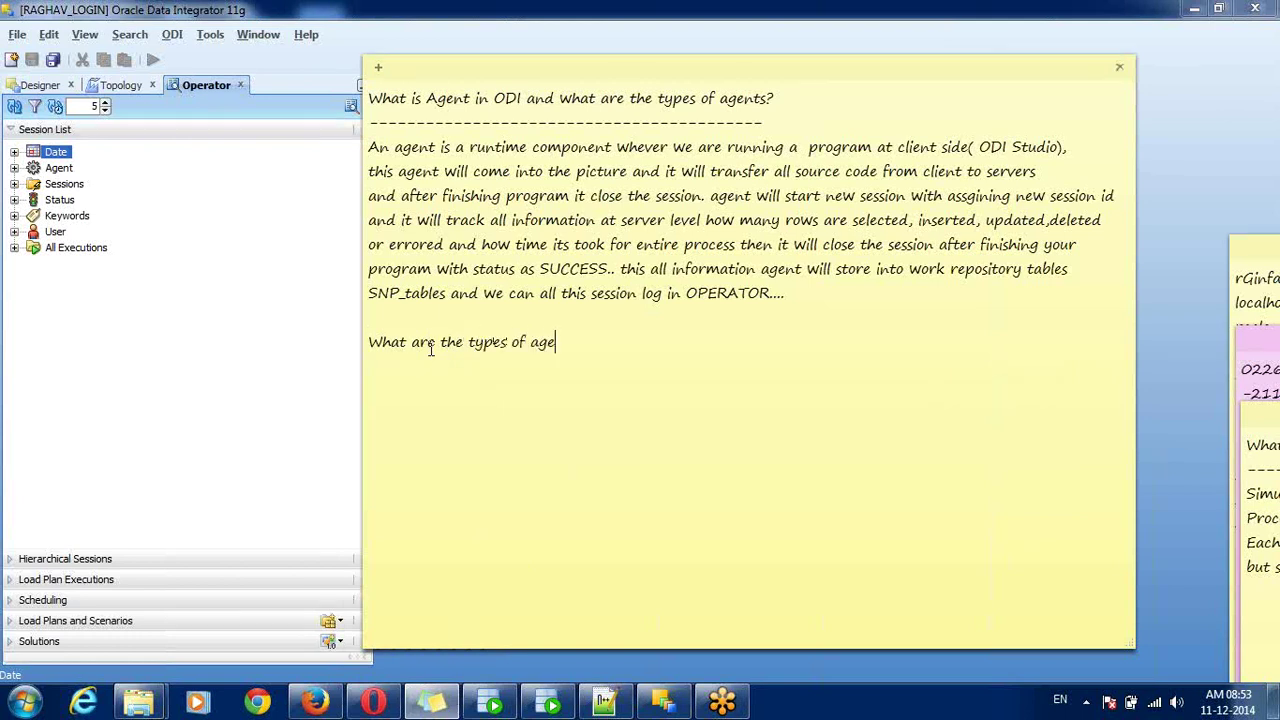
pyautogui.write('nts in odi?')
pyautogui.press('Return')
pyautogui.write('------------------------------------')
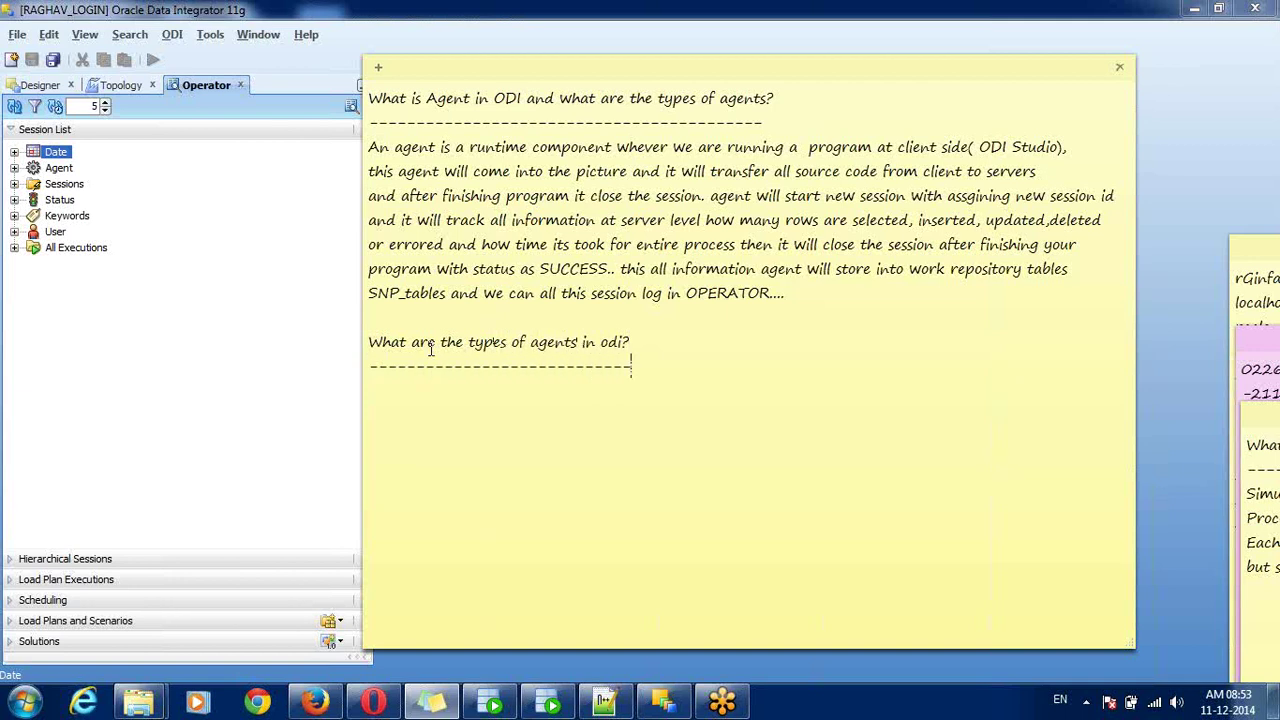
pyautogui.press('Return')
pyautogui.write('there are two a')
pyautogui.press('BackSpace')
pyautogui.write('types')
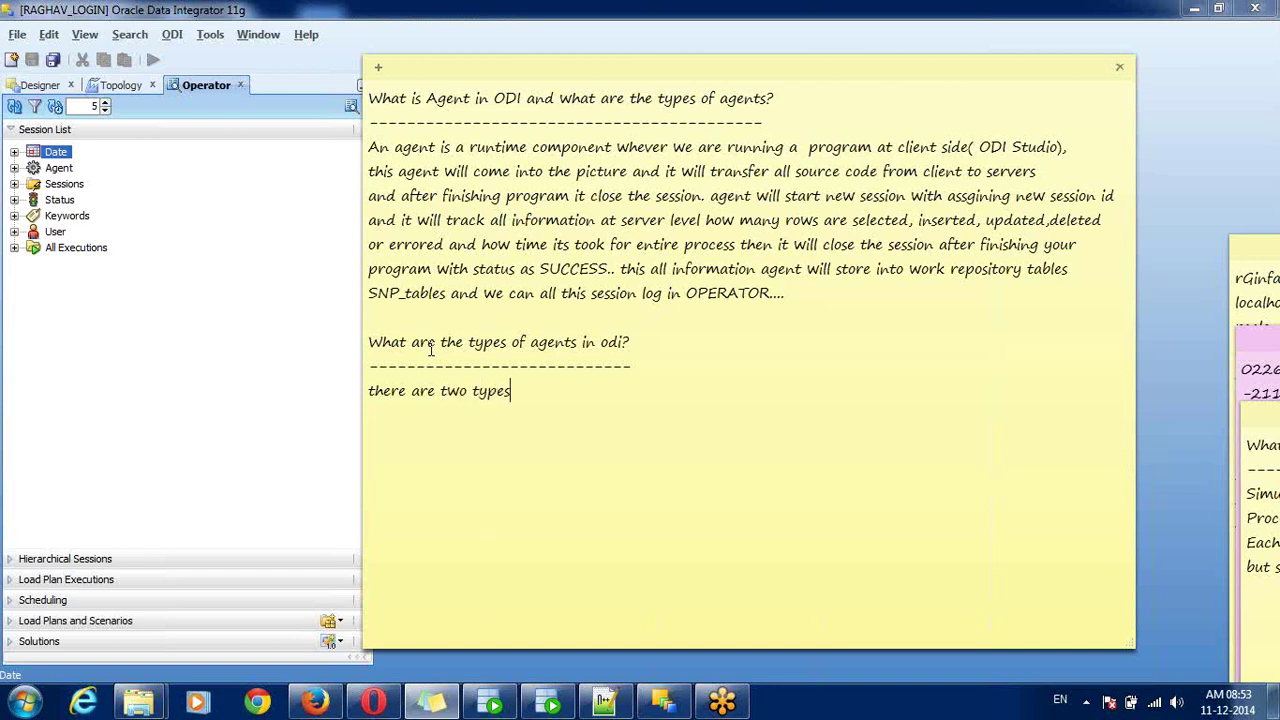
pyautogui.write(' of agent in ODI 11')
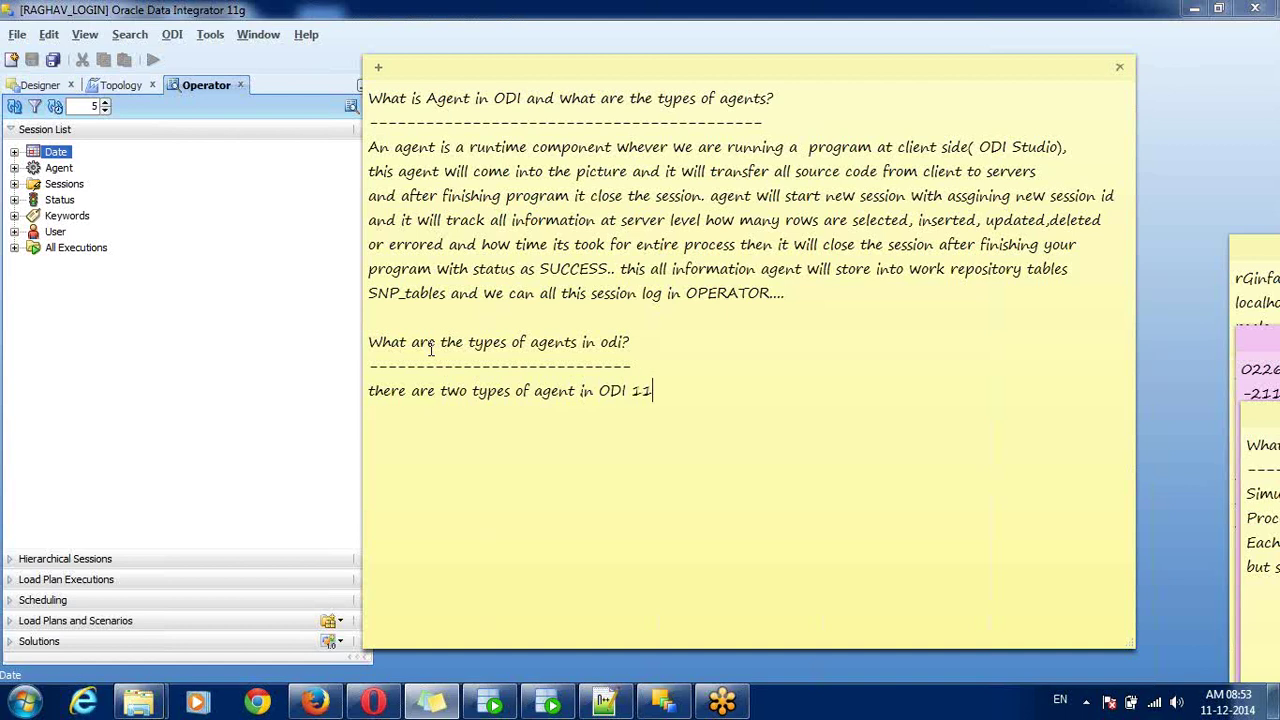
pyautogui.write('G and three types')
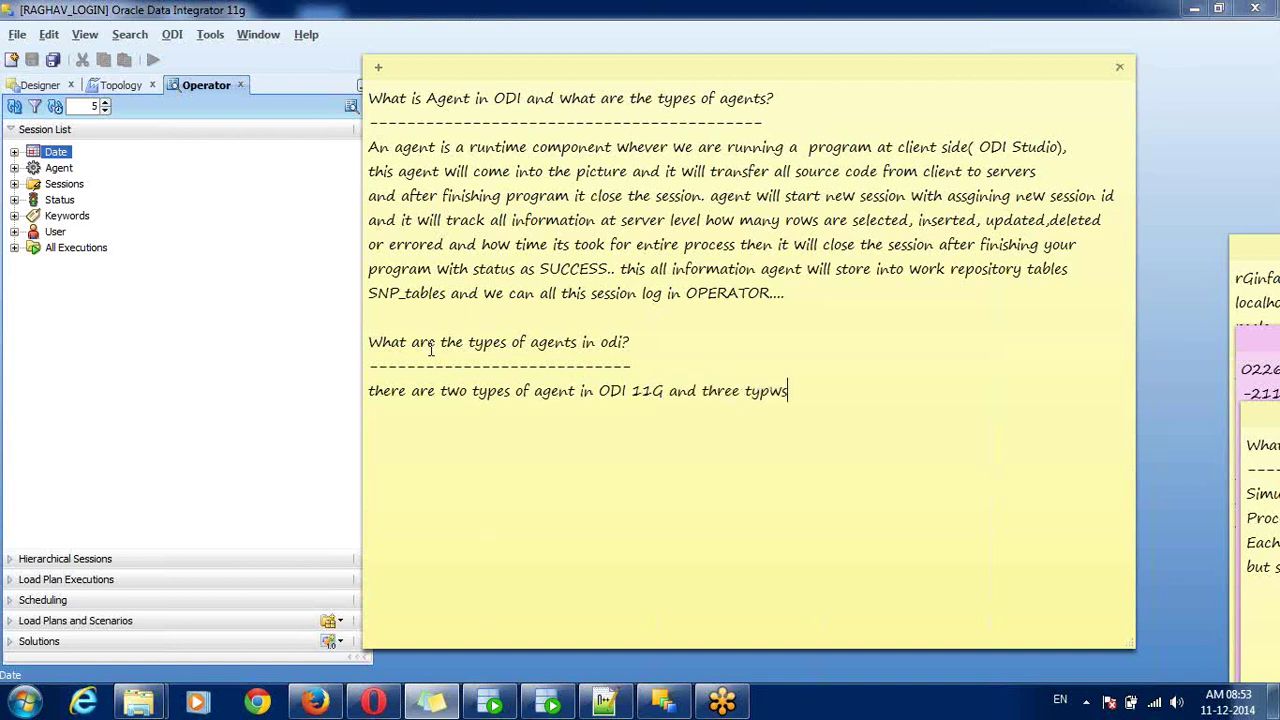
pyautogui.press('BackSpace')
pyautogui.press('BackSpace')
pyautogui.write('es of a')
pyautogui.write('gent in ')
pyautogui.write('ODI ')
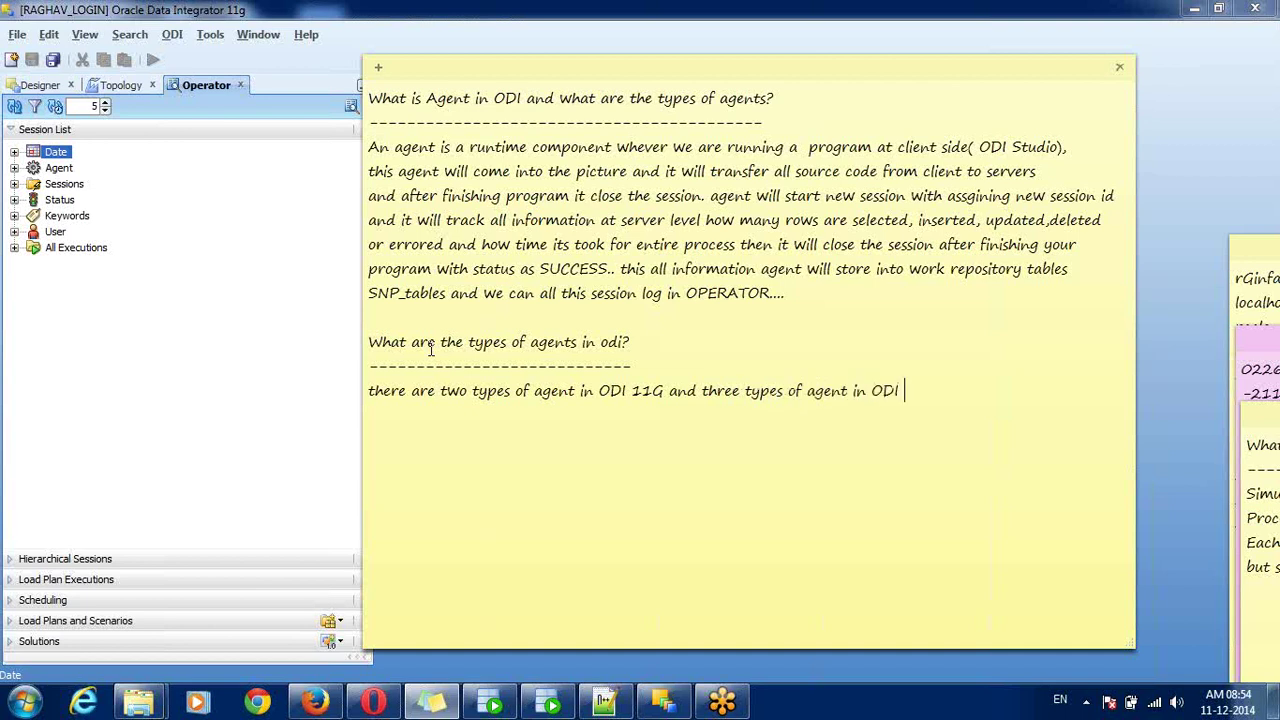
pyautogui.write('12c..')
pyautogui.press('Return')
# - List under an underlined '11G:' label: 1) Standalone Agent and 2) JAVA EE Agent
pyautogui.write('11G')
pyautogui.press('Return')
pyautogui.press('BackSpace')
pyautogui.write(':')
pyautogui.press('Return')
pyautogui.write('----')
pyautogui.press('Return')
pyautogui.write('1) Stan')
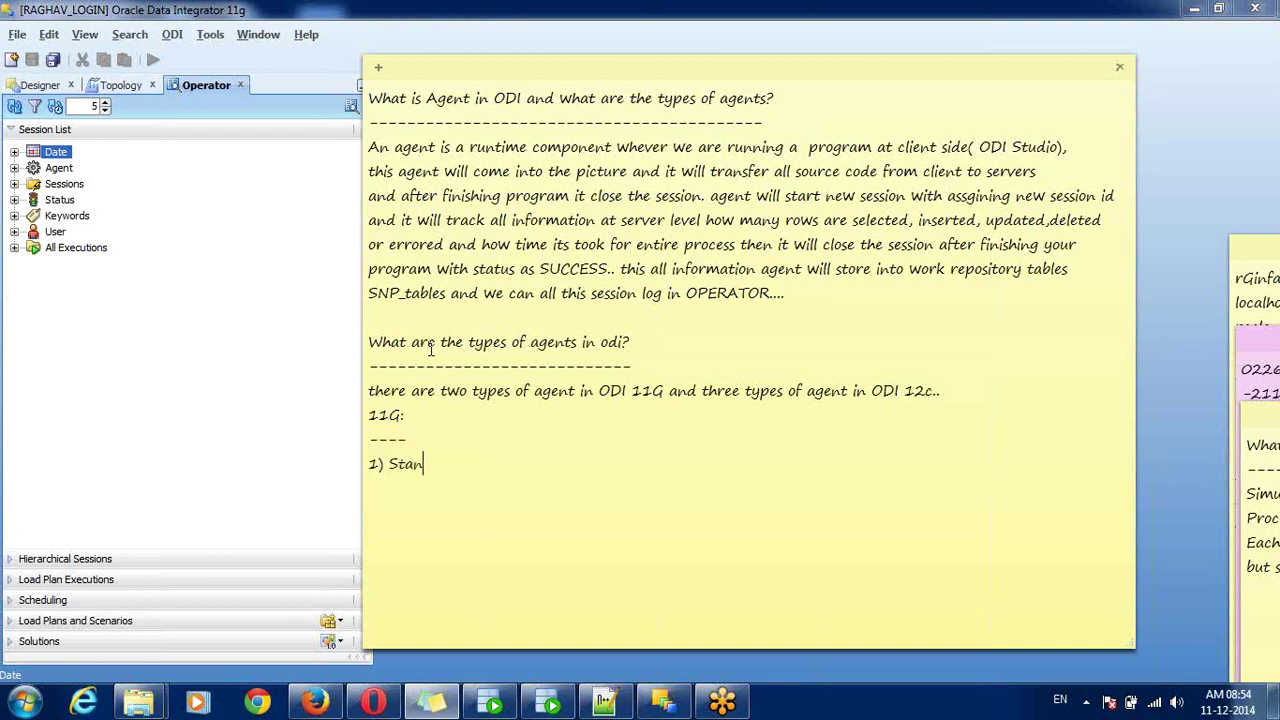
pyautogui.write('dalone Agent')
pyautogui.press('Return')
pyautogui.write('2) J')
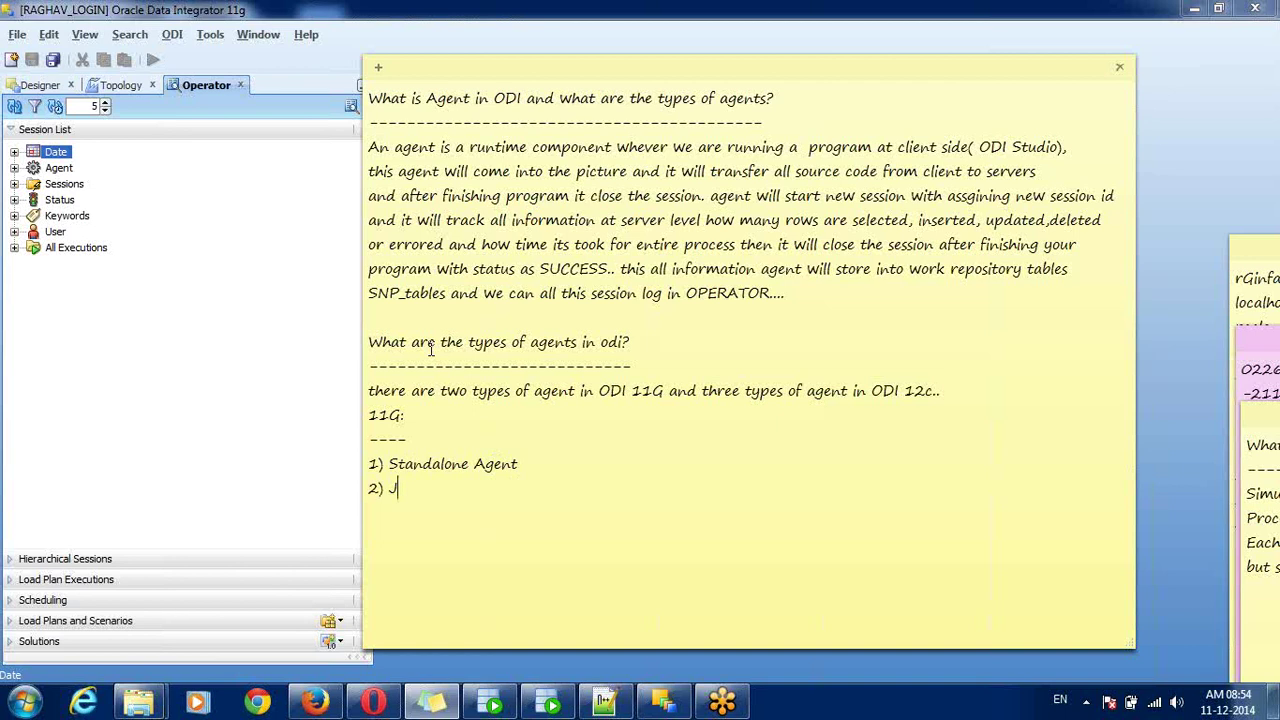
pyautogui.write('AVA EE Agent')
pyautogui.press('Return')
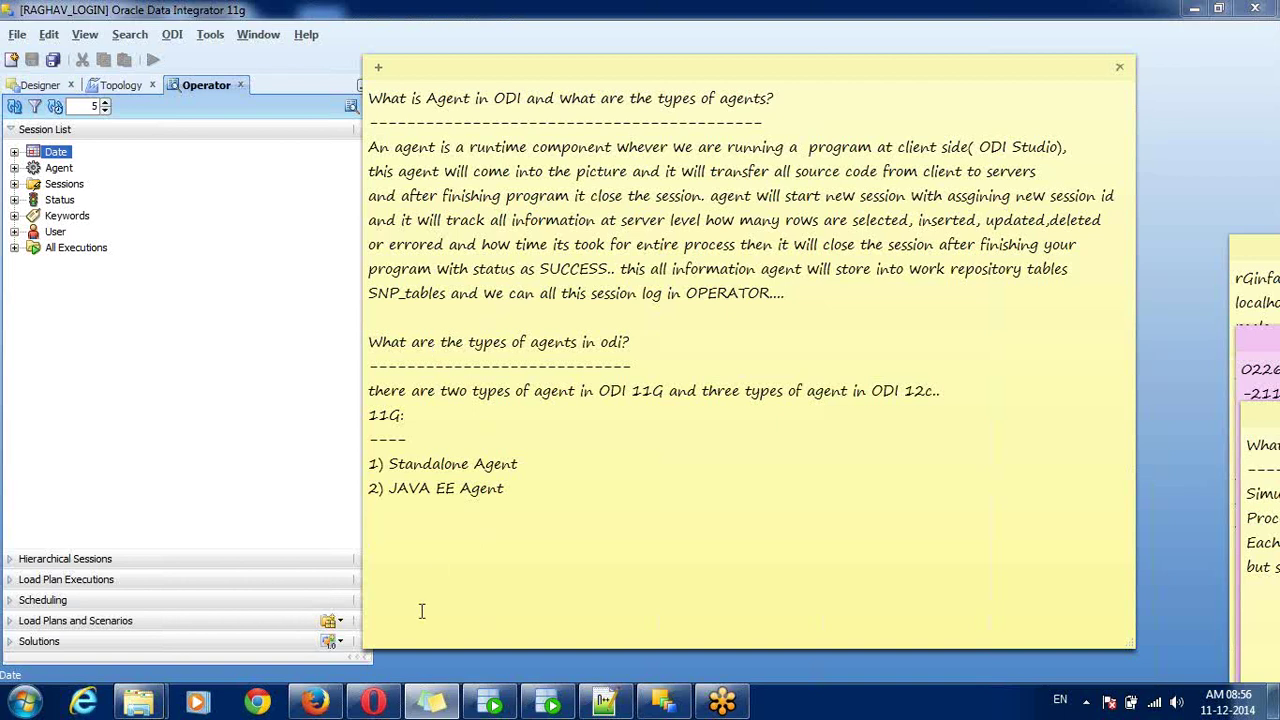
# - Add the underlined heading 'How configure Standalone agent in ODI?'
pyautogui.write('How to')
pyautogui.write('confif')
pyautogui.press('BackSpace')
pyautogui.write('gure Stand')
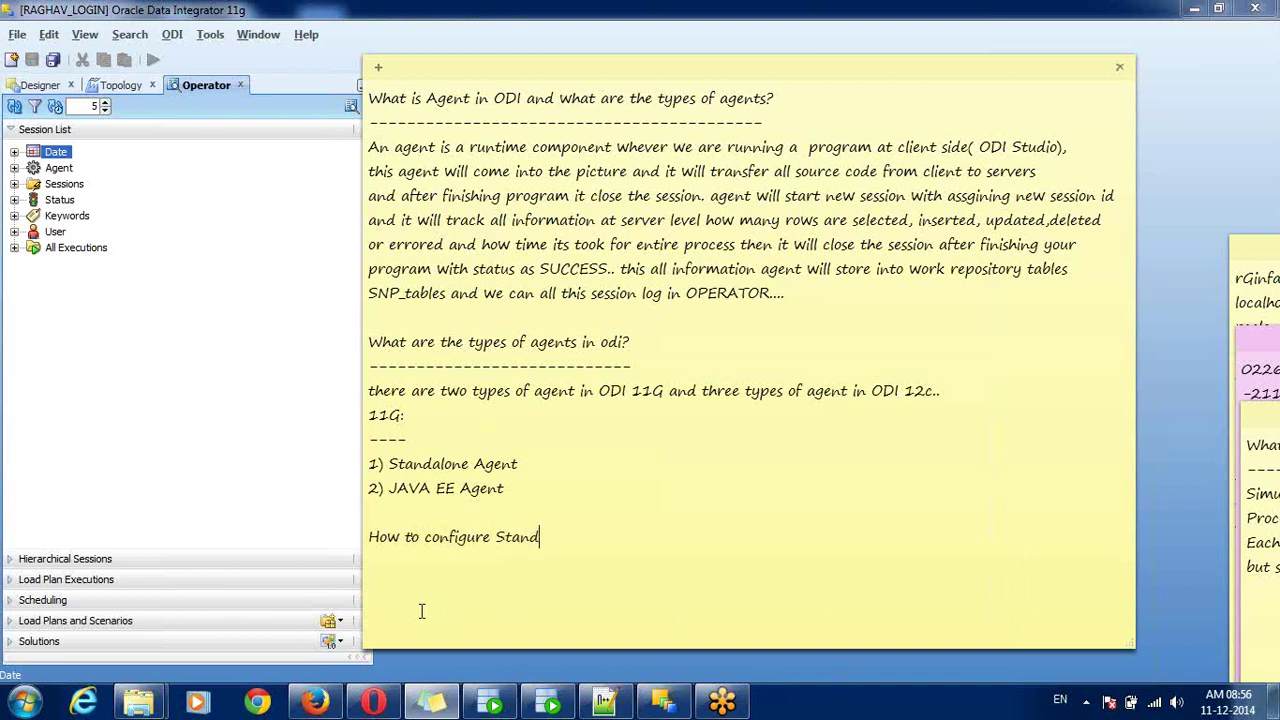
pyautogui.write('alone agent in ODI?')
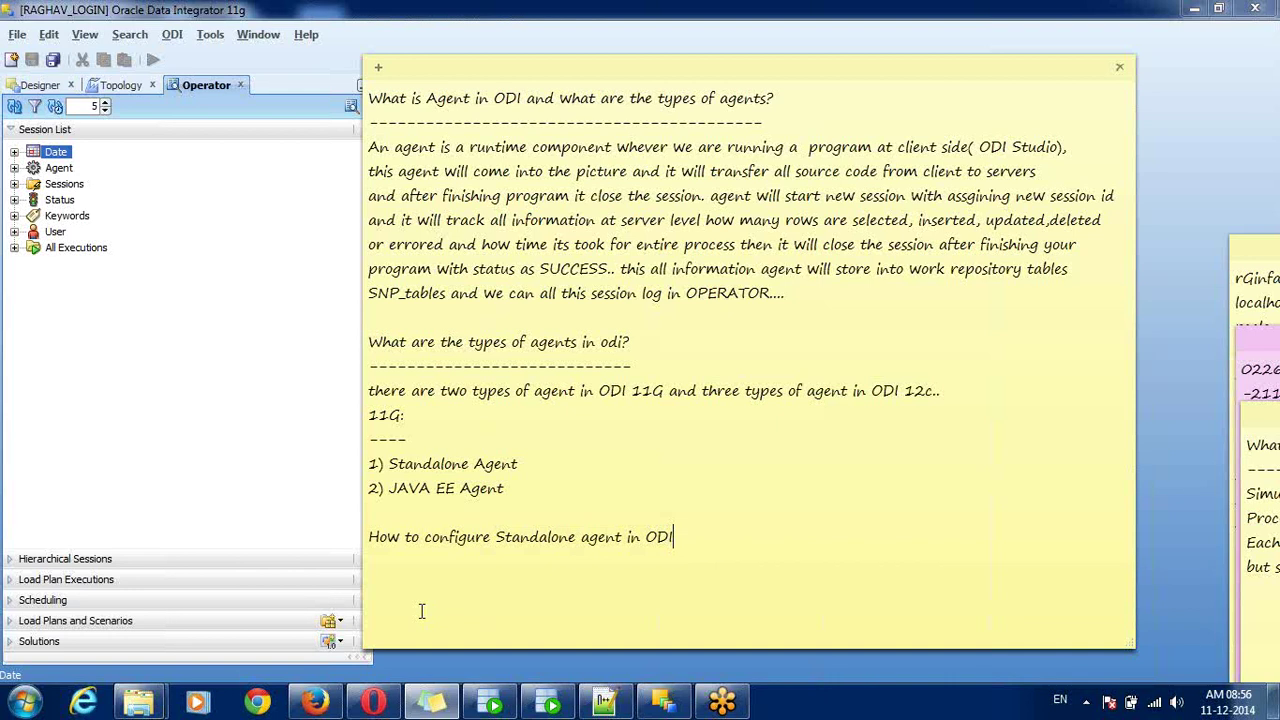
pyautogui.press('Return')
pyautogui.write('----------------------------------')
pyautogui.press('Return')
pyautogui.press('Return')
pyautogui.press('Return')
pyautogui.press('Return')
pyautogui.press('Return')
pyautogui.press('Return')
pyautogui.press('Return')
pyautogui.press('Return')
pyautogui.press('Return')
pyautogui.press('Return')
pyautogui.press('Return')
pyautogui.press('Return')
pyautogui.press('Return')
pyautogui.press('Return')
pyautogui.press('Return')
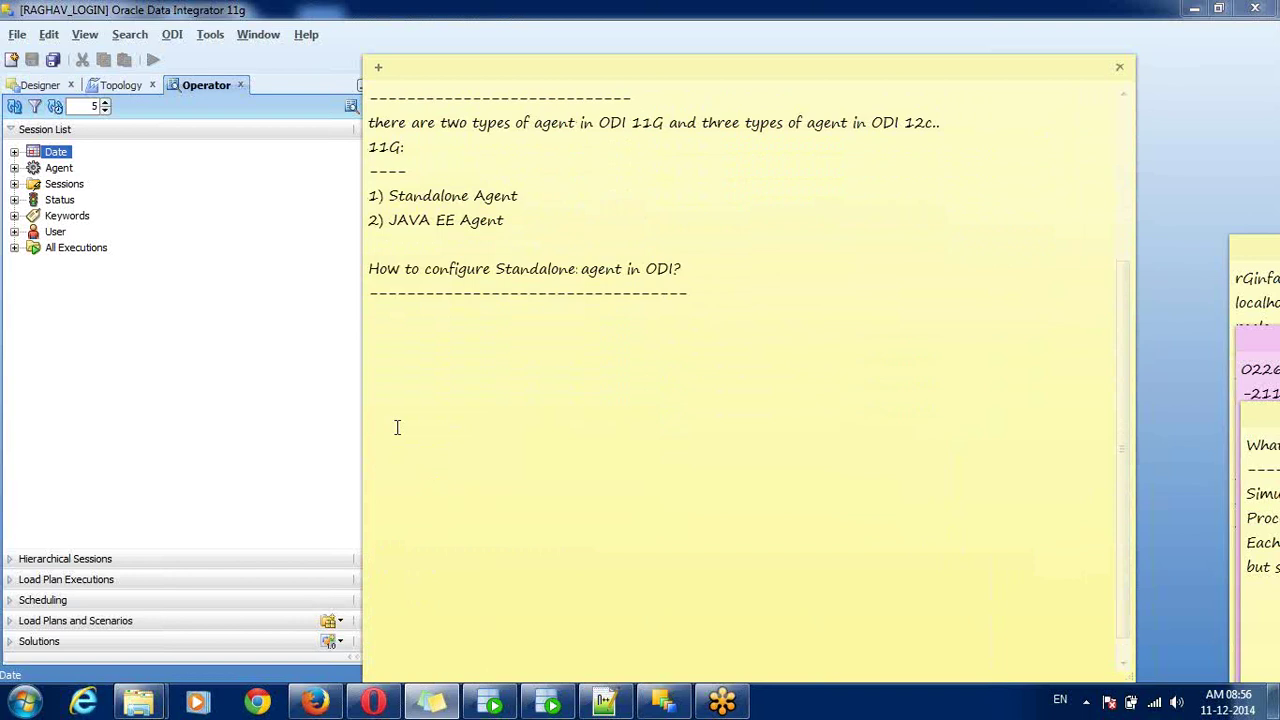
# - Add step1: 'Create Standalone agent in ODI Studio Topology=>Physical Architecture'
pyautogui.click(395, 323)
pyautogui.write('step1:')
pyautogui.press('Return')
pyautogui.write('-----')
pyautogui.press('Return')
pyautogui.write('Crea')
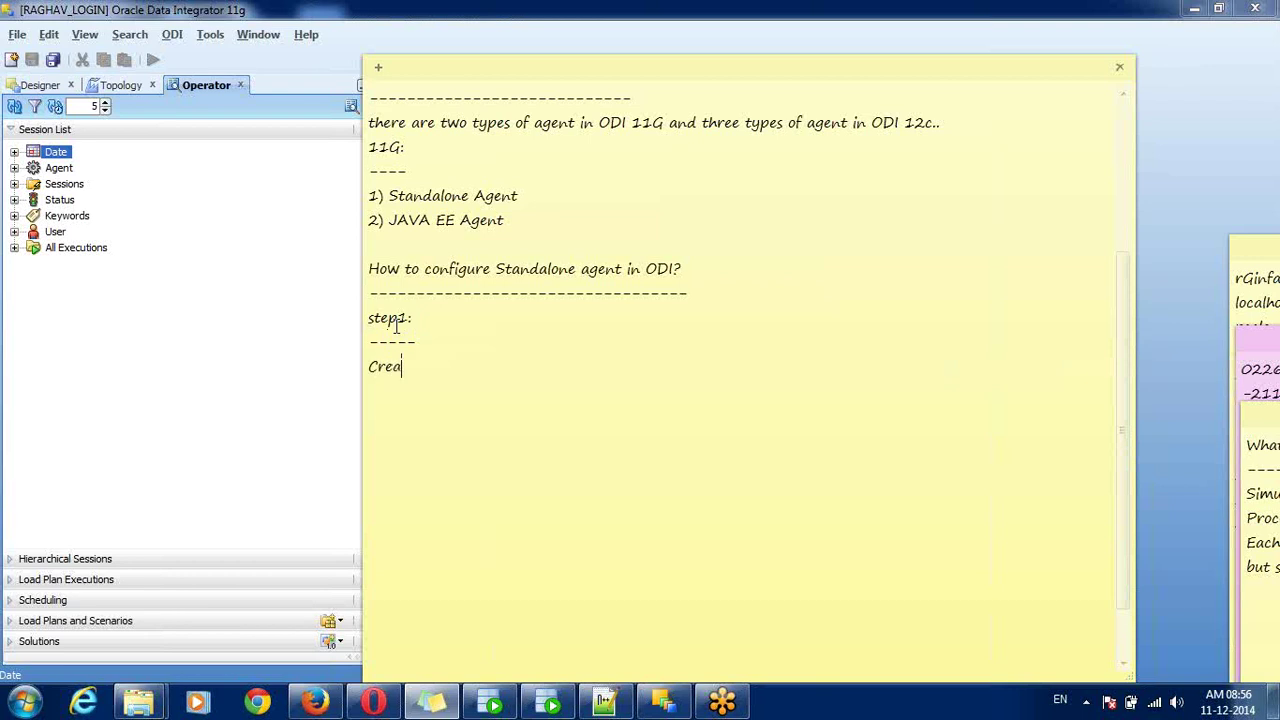
pyautogui.write('te Standalone a')
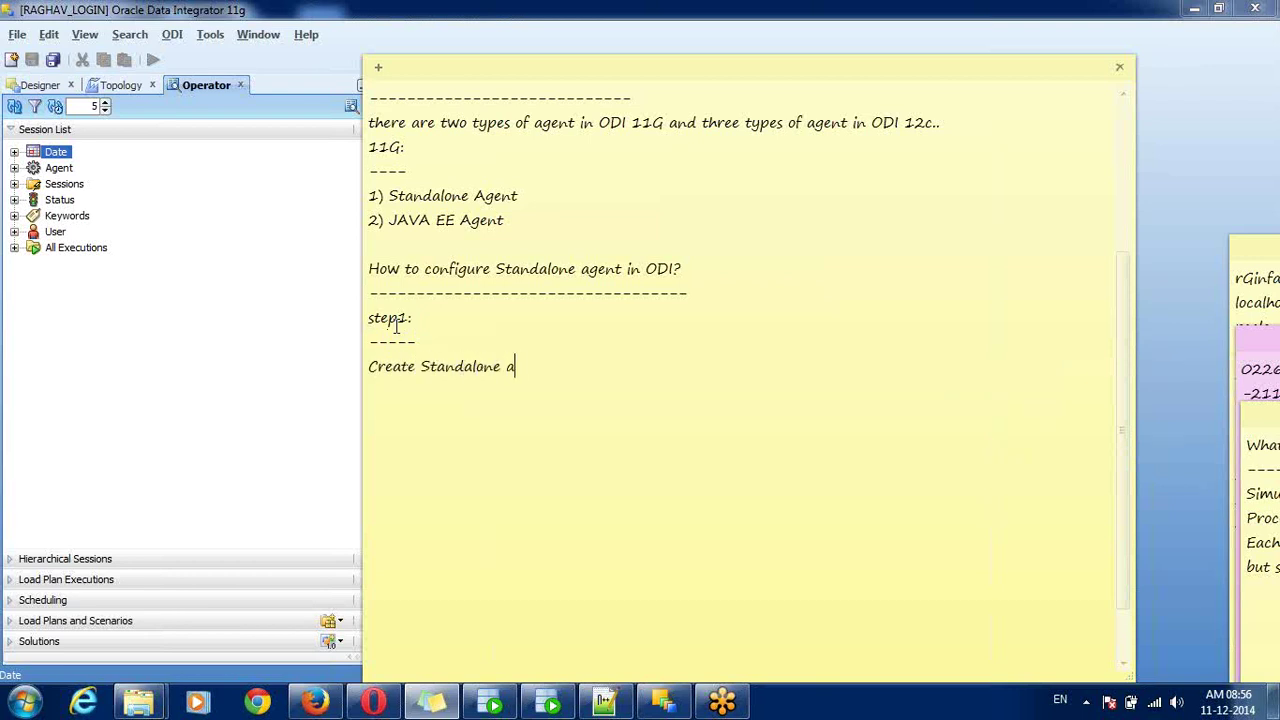
pyautogui.write('gent in T')
pyautogui.press('BackSpace')
pyautogui.write('ODI Studio ')
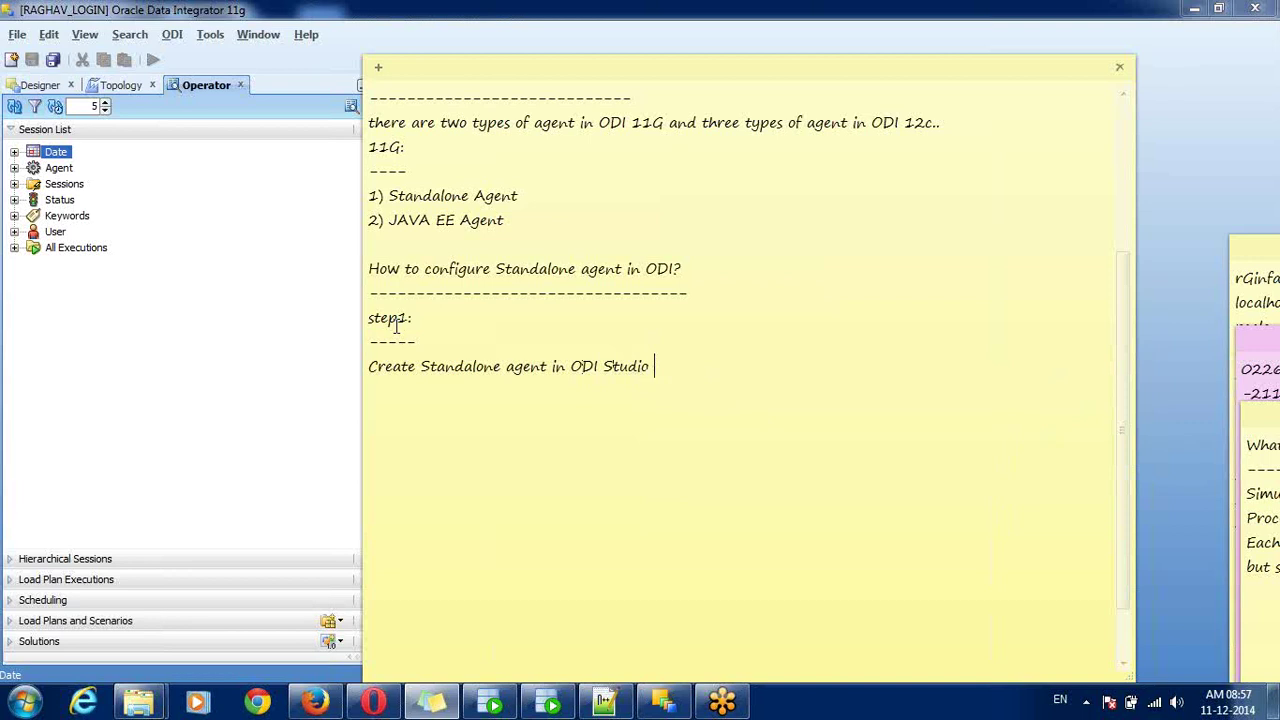
pyautogui.write('Topology=>Phy')
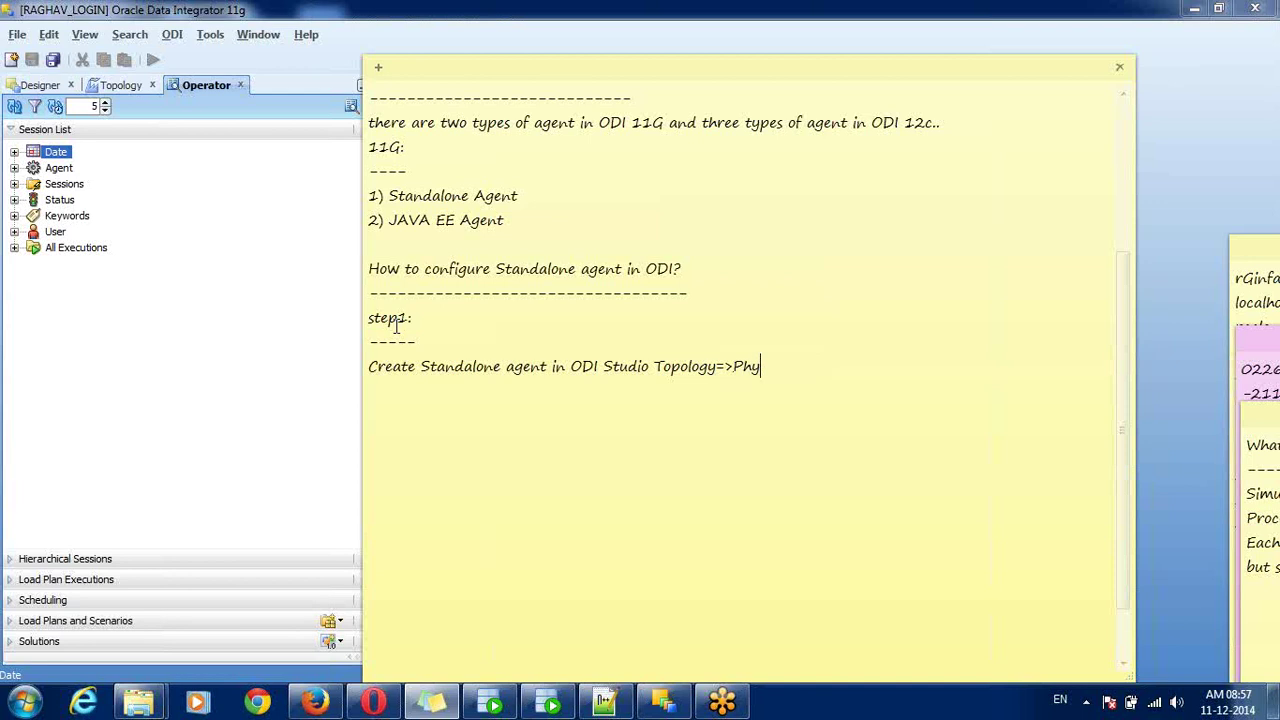
pyautogui.write('sical Architecture')
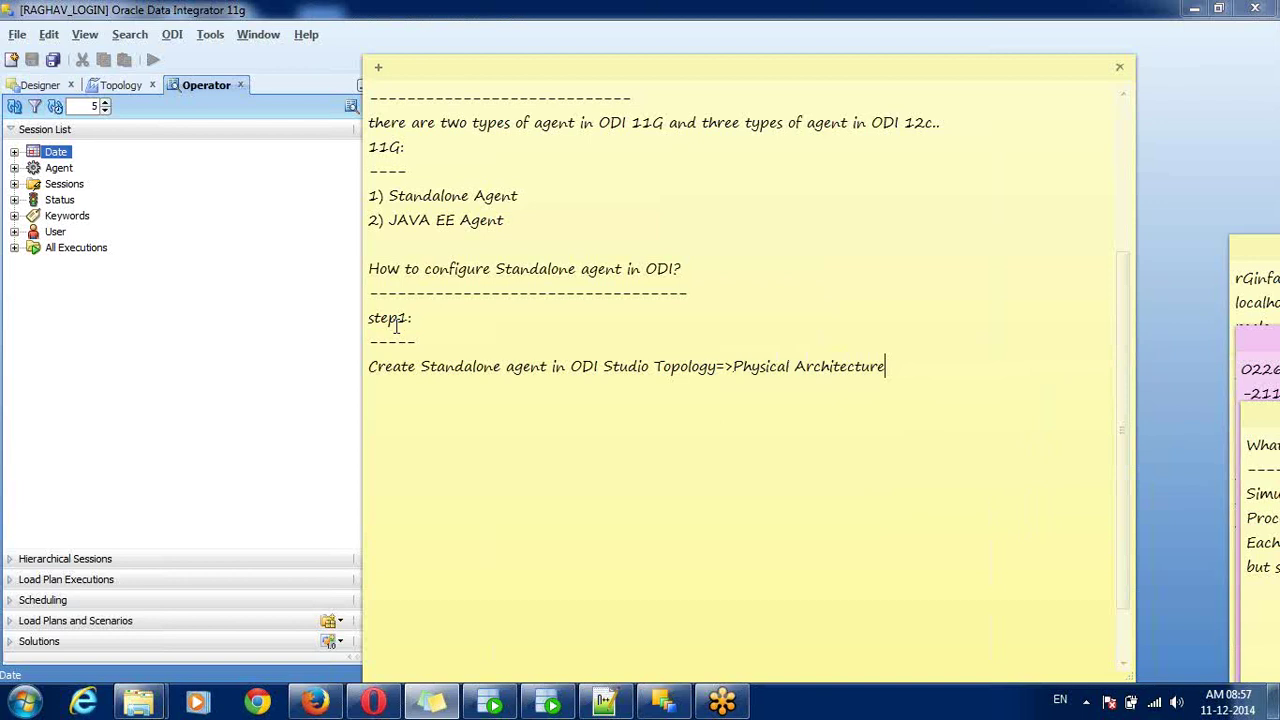
pyautogui.press('Return')
# - Create a new agent from the Agents node in Topology's Physical Architecture
pyautogui.click(118, 88)
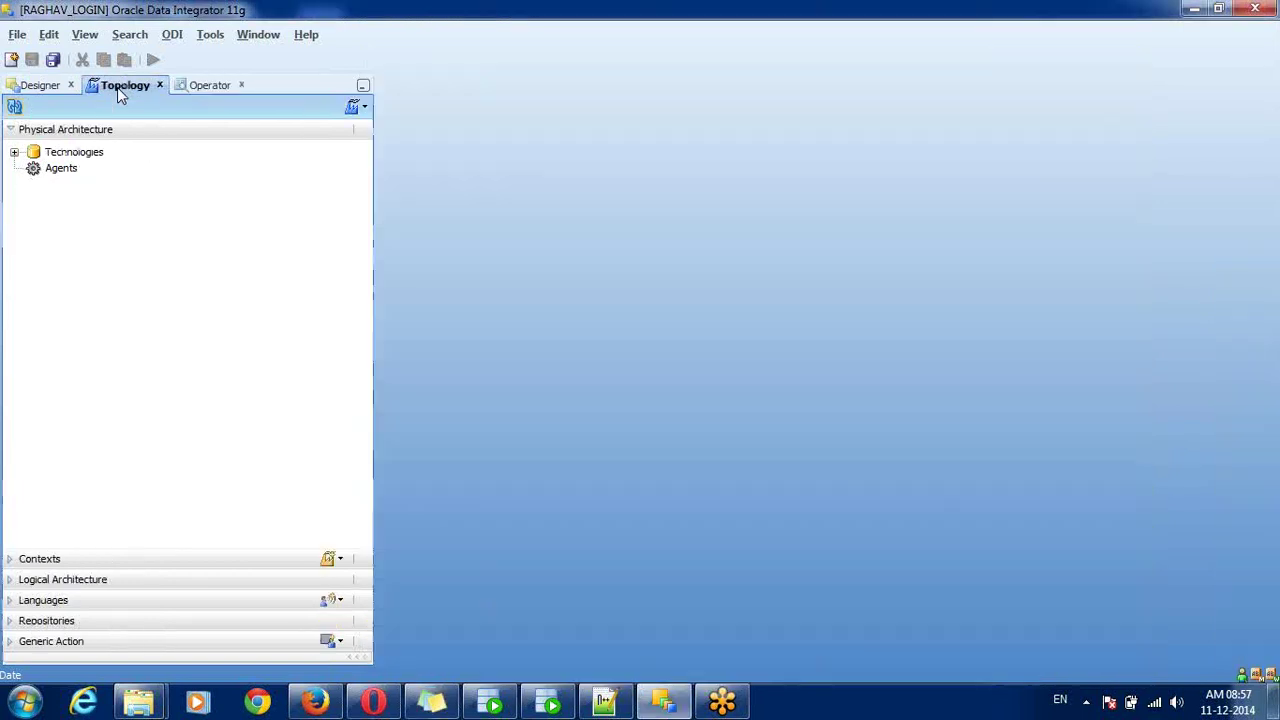
pyautogui.click(55, 168)
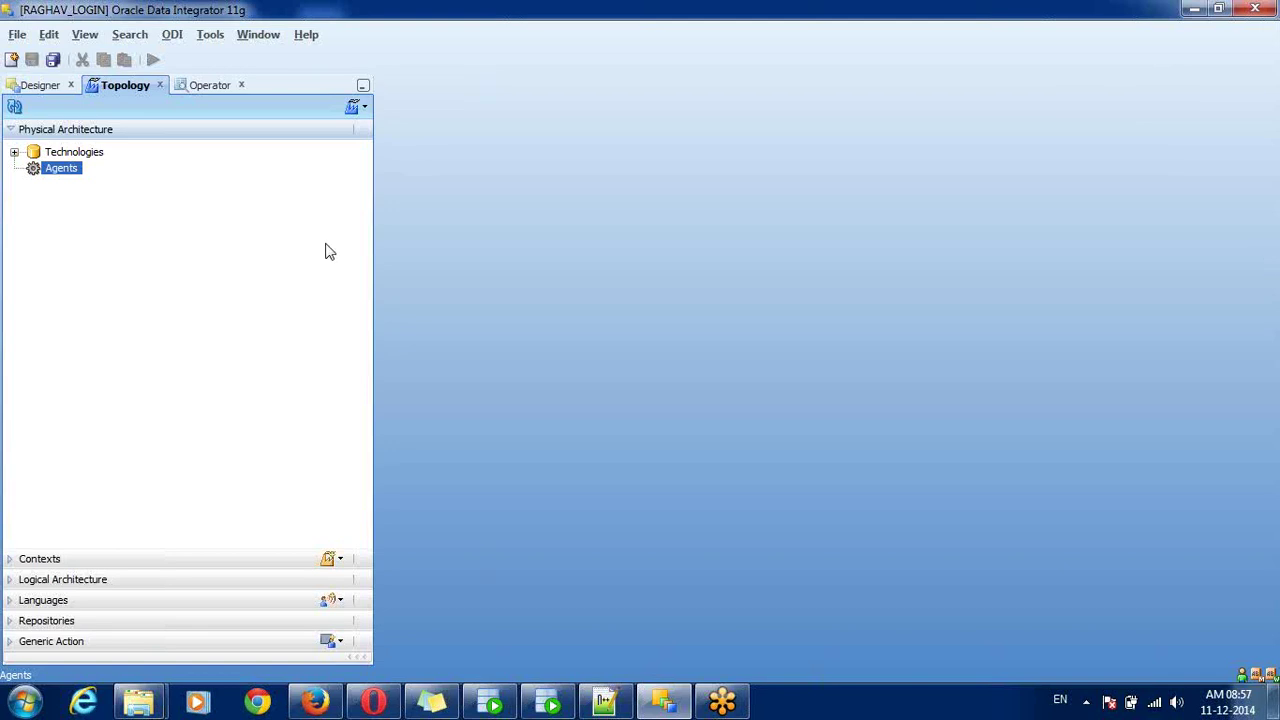
pyautogui.rightClick(80, 174)
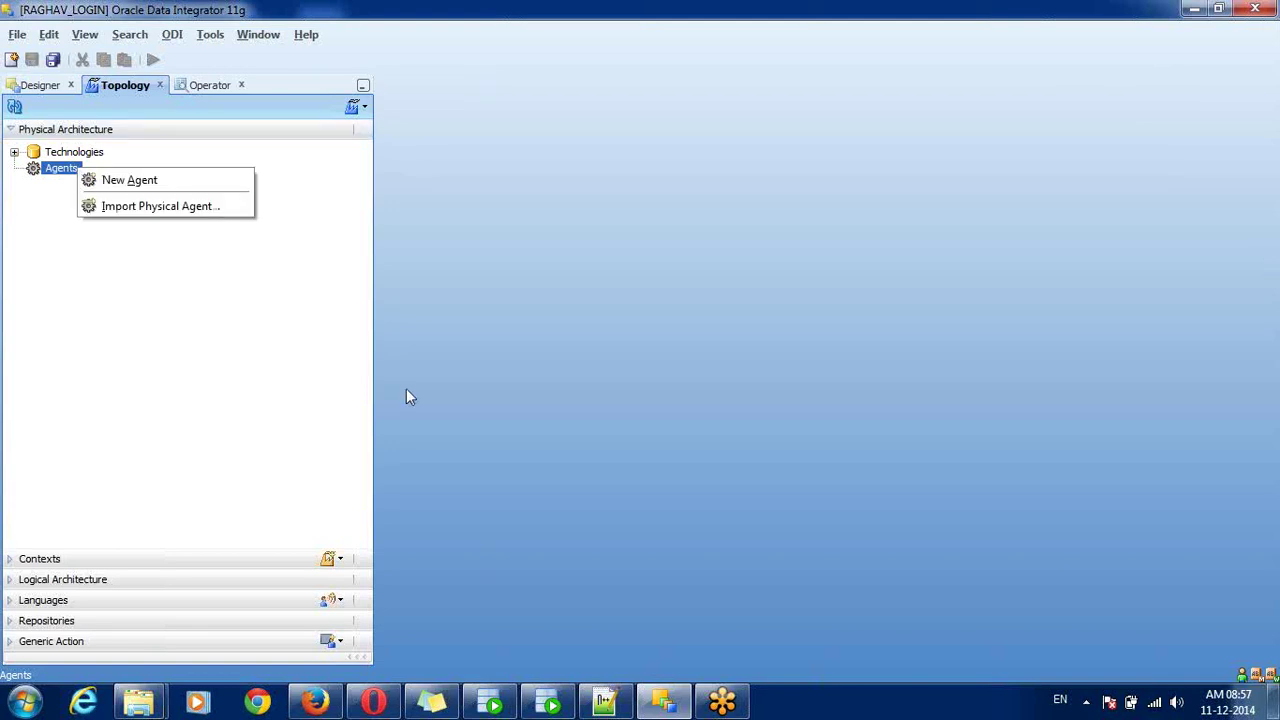
pyautogui.click(1204, 273)
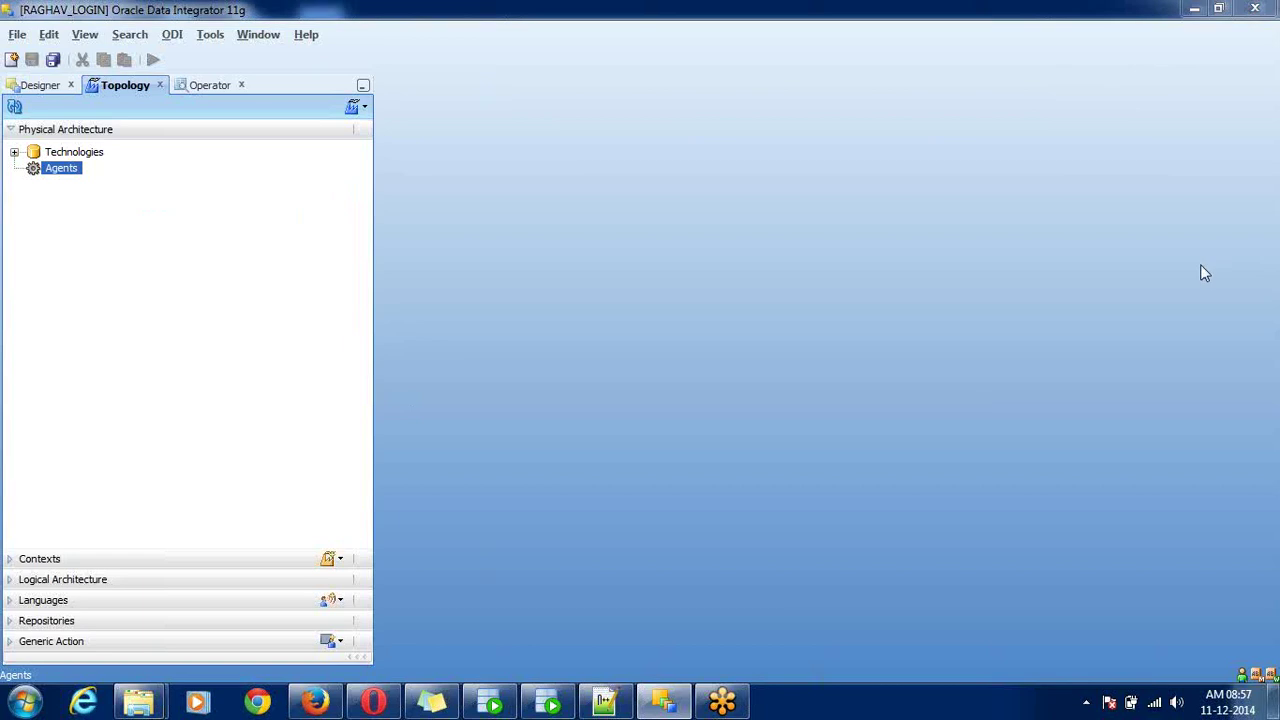
pyautogui.click(1186, 280)
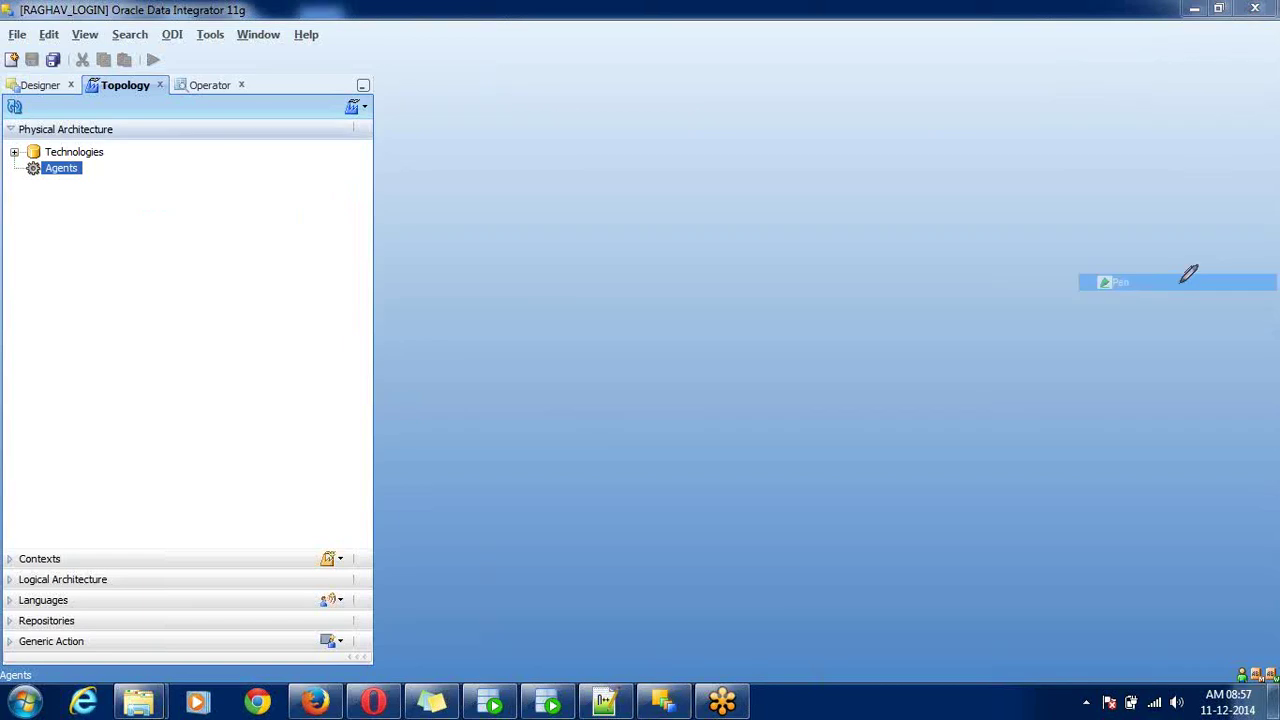
pyautogui.moveTo(98, 157)
pyautogui.mouseDown()
pyautogui.moveTo(45, 152)
pyautogui.moveTo(28, 175)
pyautogui.moveTo(100, 170)
pyautogui.mouseUp()
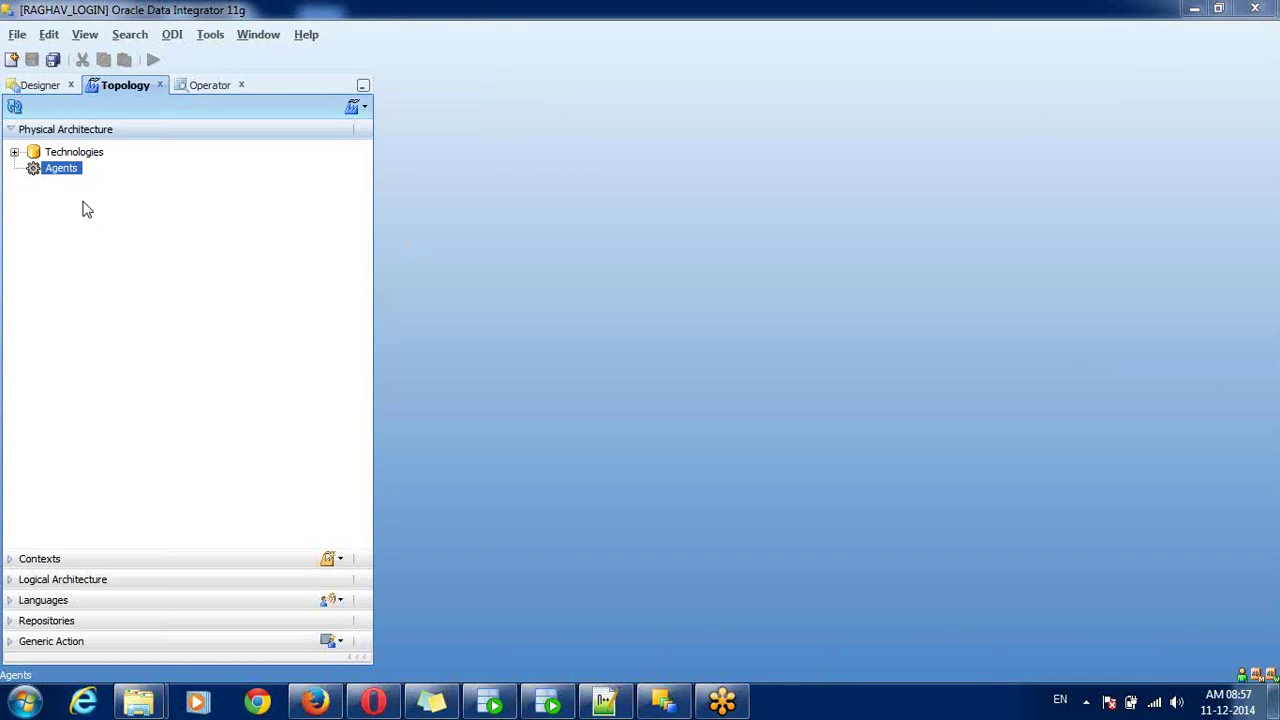
pyautogui.rightClick(64, 173)
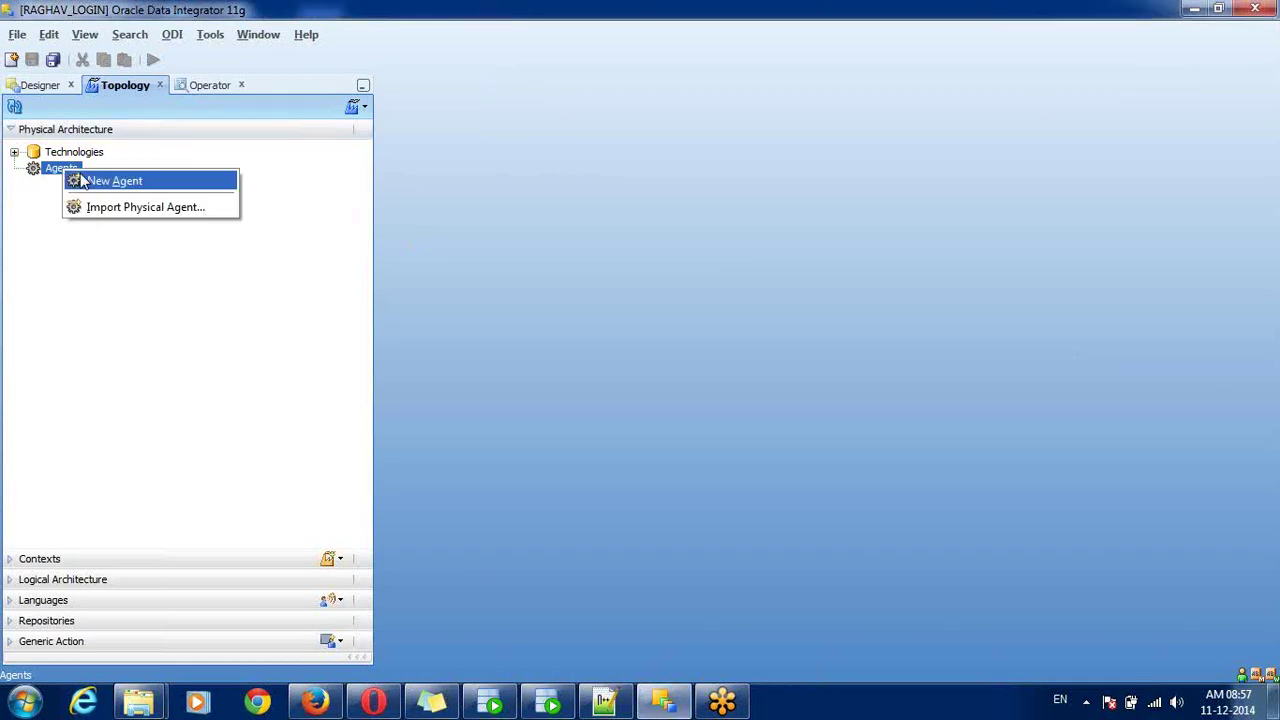
pyautogui.click(80, 181)
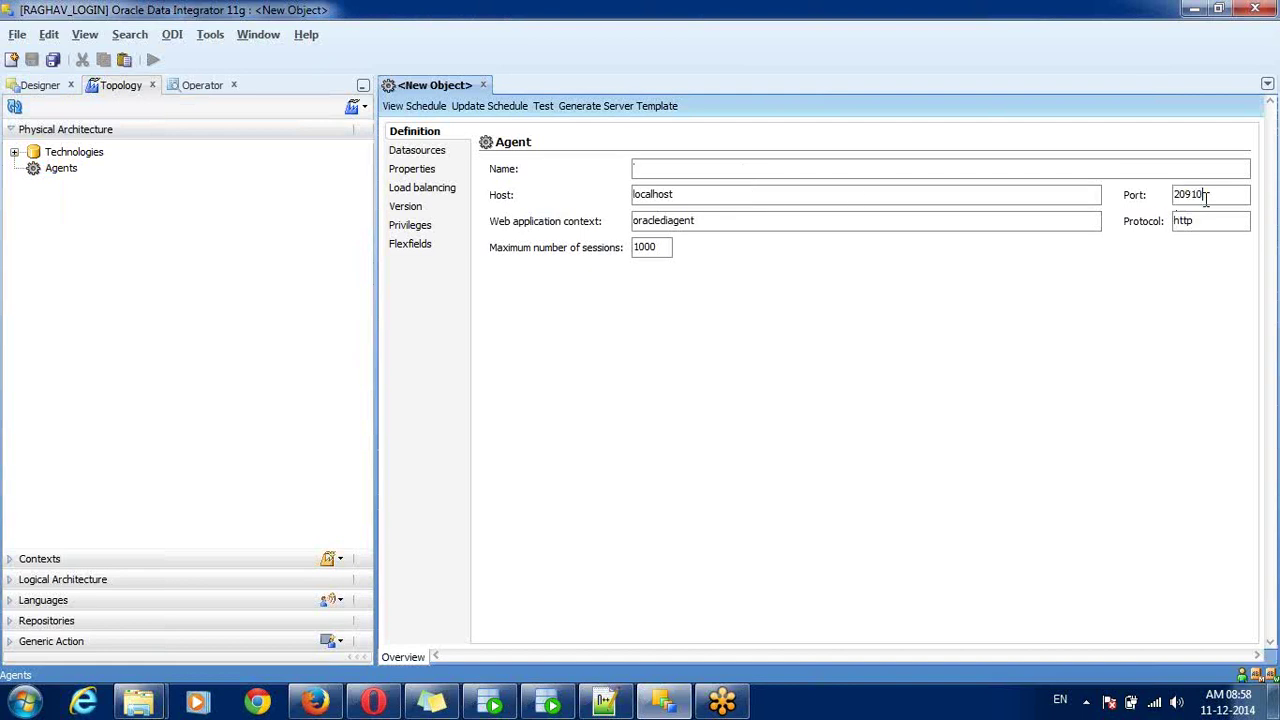
pyautogui.doubleClick(1206, 198)
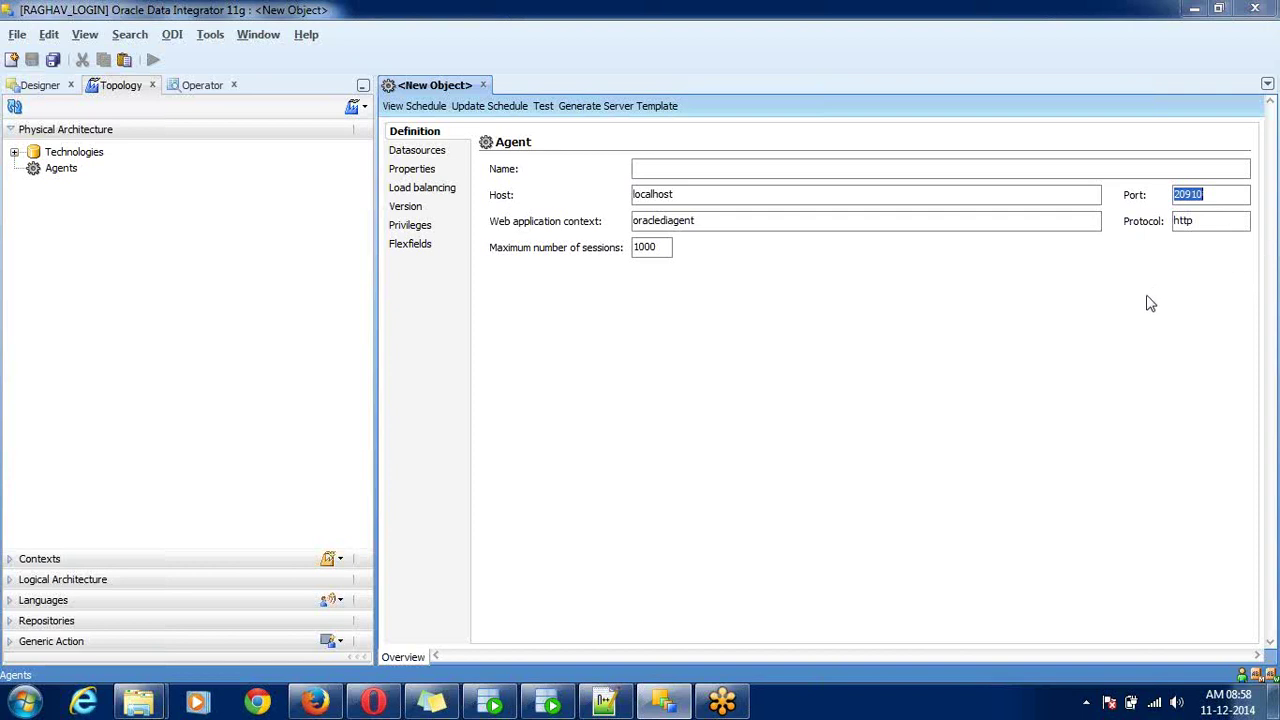
pyautogui.hotkey('ctrl', '2')
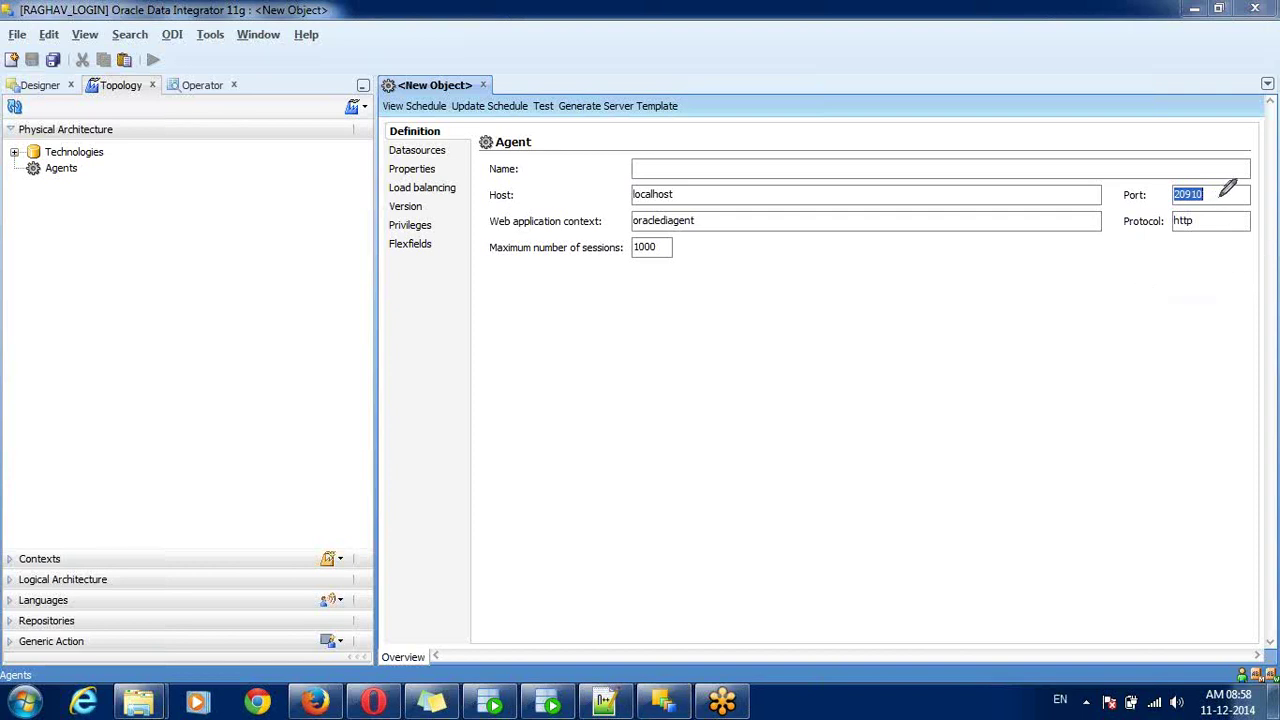
pyautogui.moveTo(1218, 197)
pyautogui.mouseDown()
pyautogui.moveTo(1123, 180)
pyautogui.moveTo(1114, 205)
pyautogui.moveTo(1165, 212)
pyautogui.moveTo(1220, 190)
pyautogui.mouseUp()
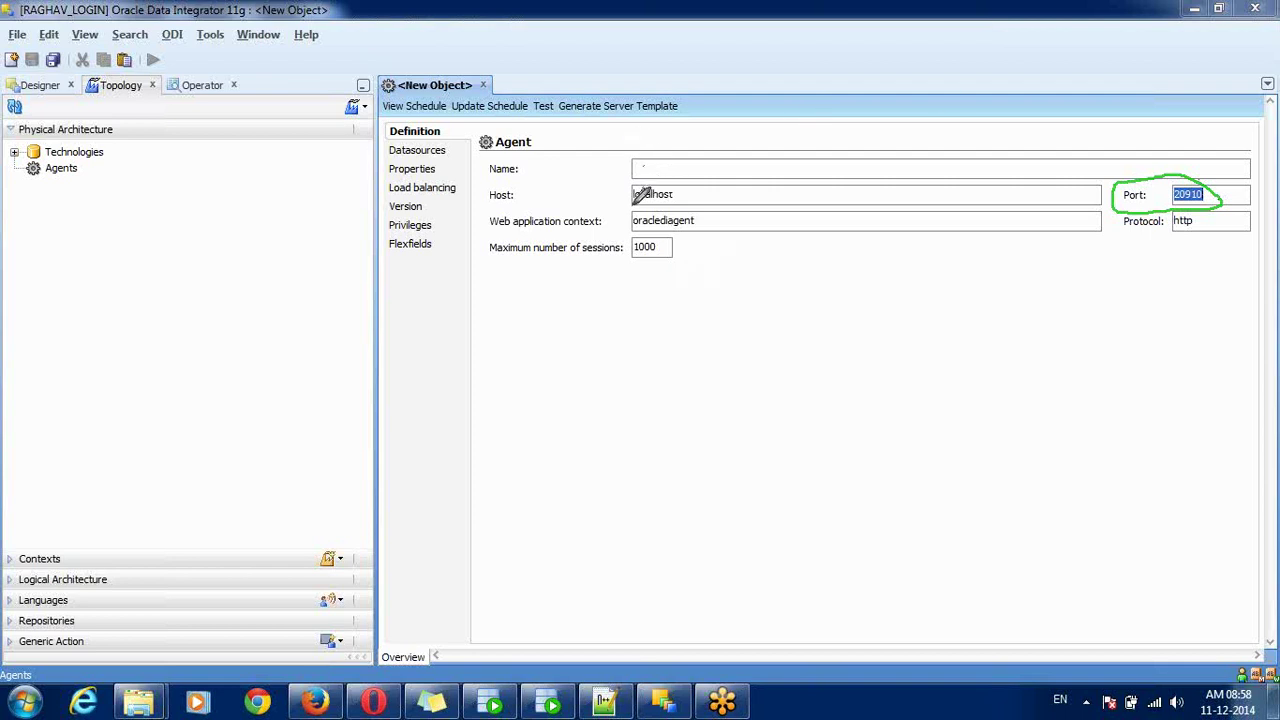
pyautogui.moveTo(632, 206)
pyautogui.mouseDown()
pyautogui.moveTo(705, 196)
pyautogui.moveTo(682, 182)
pyautogui.moveTo(631, 199)
pyautogui.mouseUp()
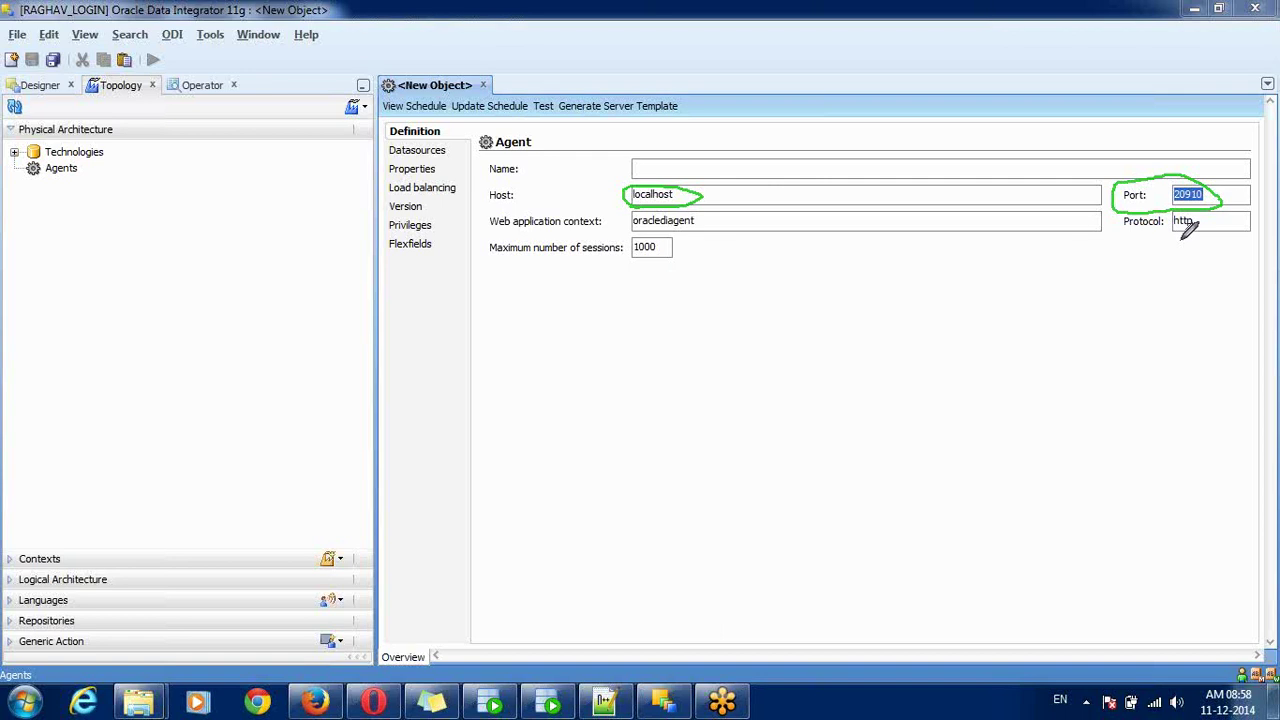
pyautogui.moveTo(1182, 231)
pyautogui.mouseDown()
pyautogui.moveTo(1196, 240)
pyautogui.moveTo(1208, 224)
pyautogui.moveTo(1168, 230)
pyautogui.moveTo(1190, 242)
pyautogui.moveTo(1214, 230)
pyautogui.mouseUp()
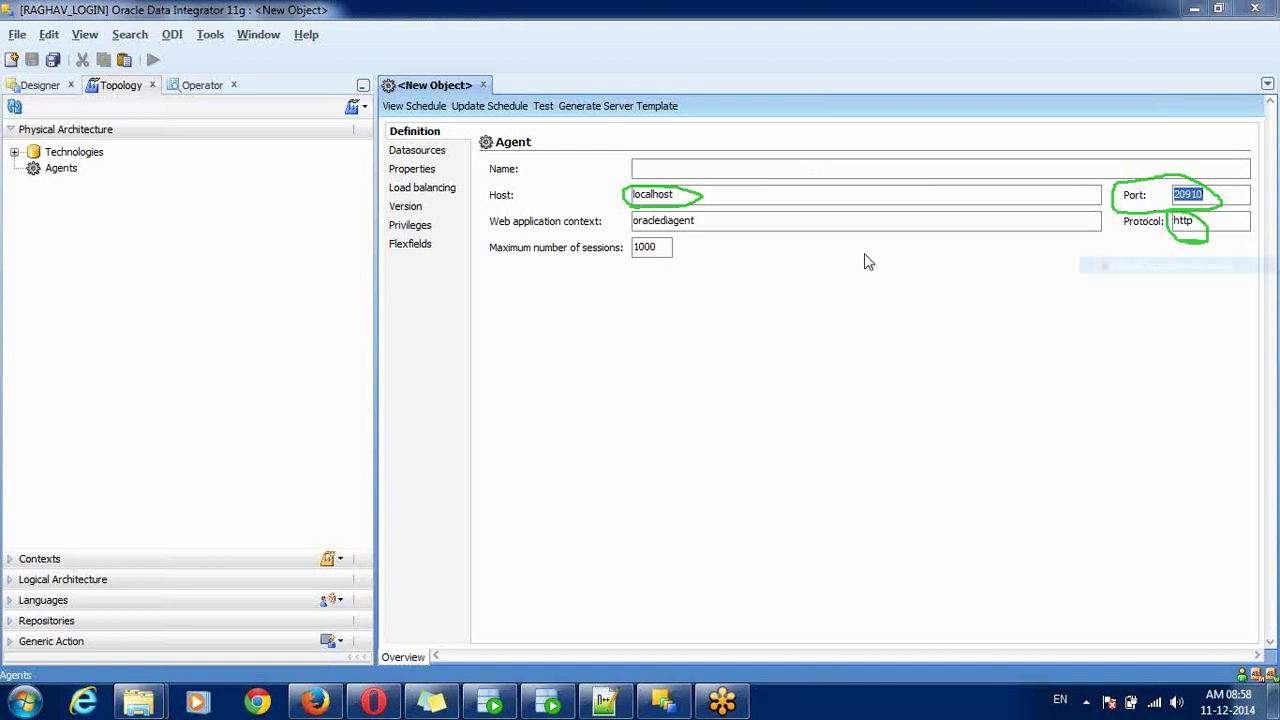
# - Name the agent OracleDIAgent and check port 20910 and maximum sessions 1000
pyautogui.click(669, 166)
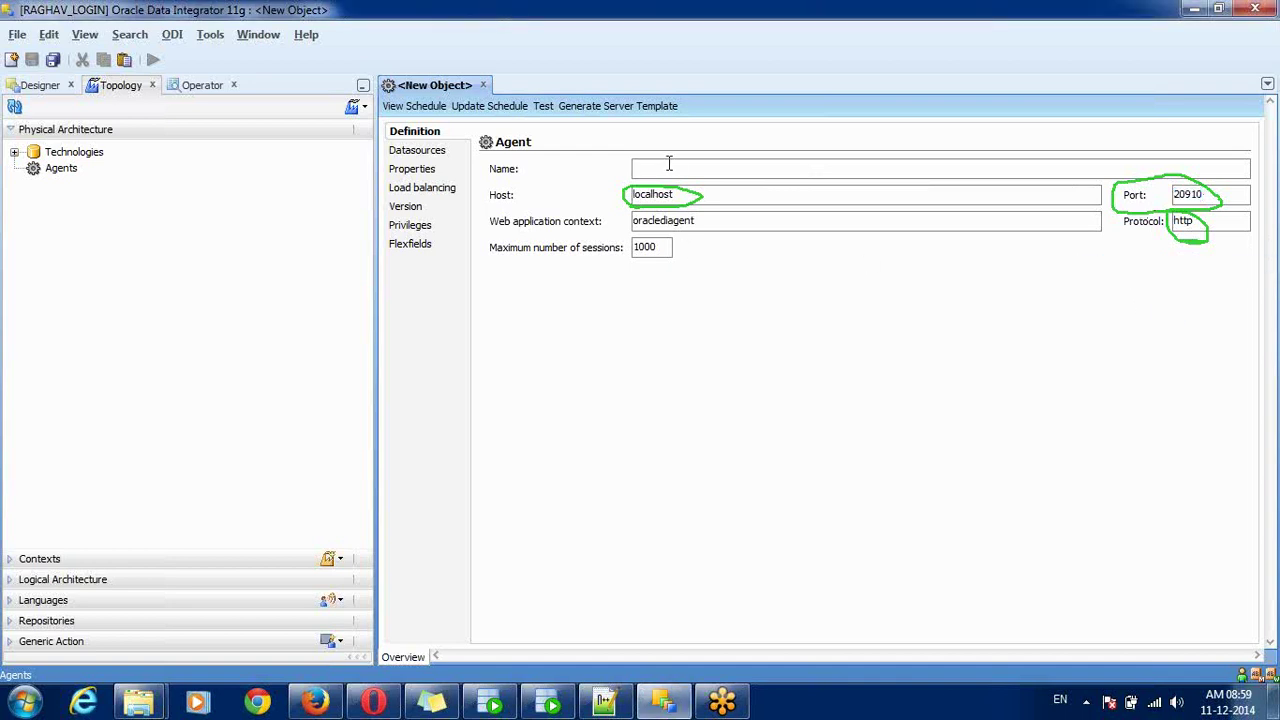
pyautogui.write('Orac')
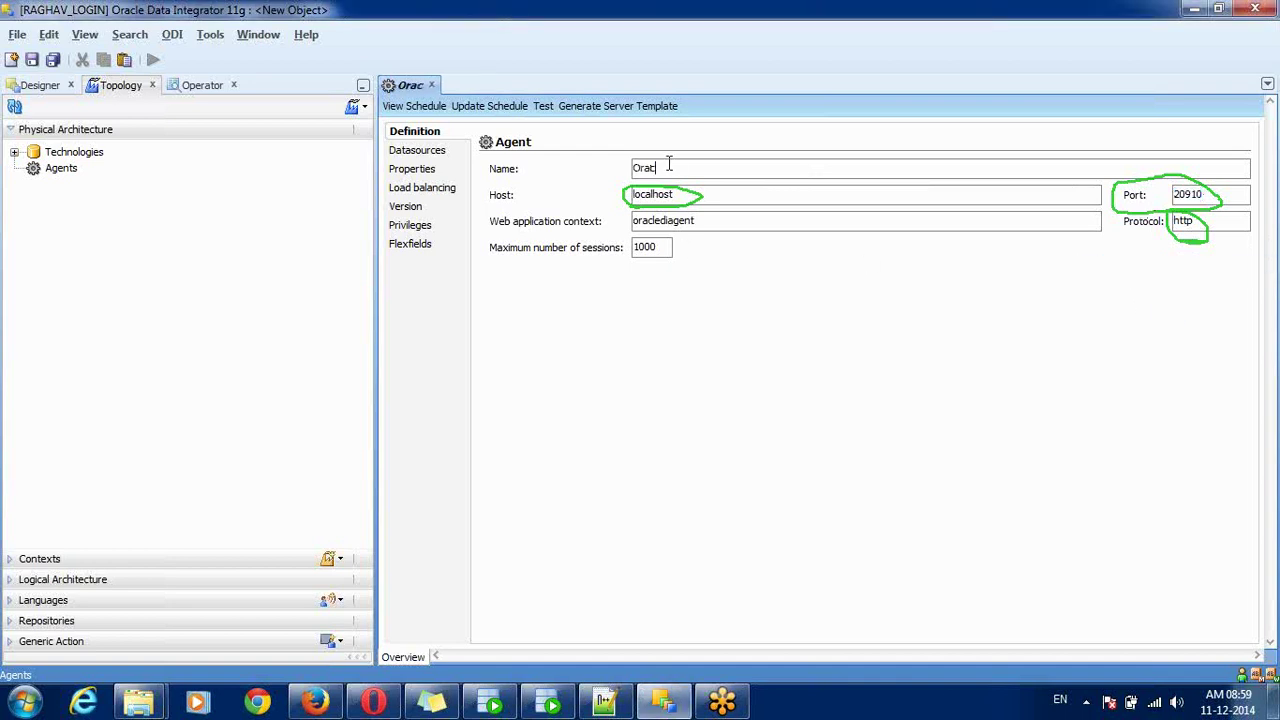
pyautogui.write('leDIAgent')
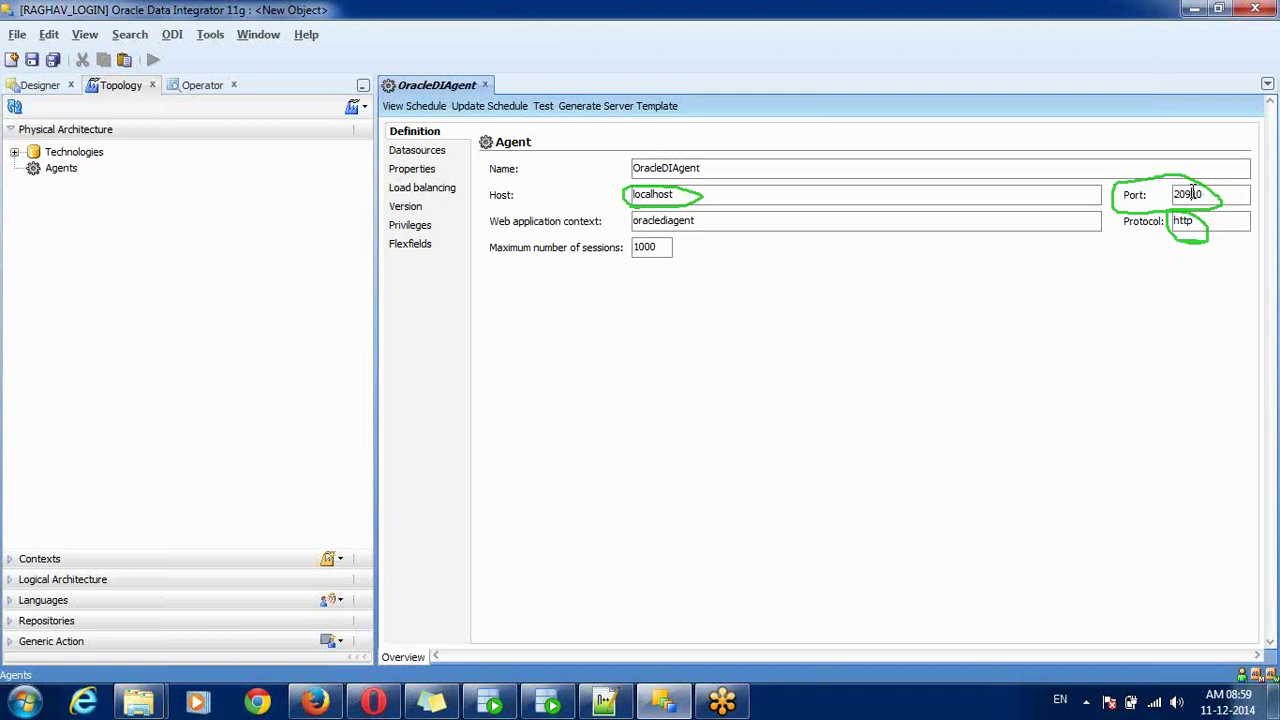
pyautogui.doubleClick(1192, 194)
pyautogui.doubleClick(646, 248)
# - Save OracleDIAgent, test it, and dismiss the ODI-23006 Agent Test failed error
pyautogui.click(55, 63)
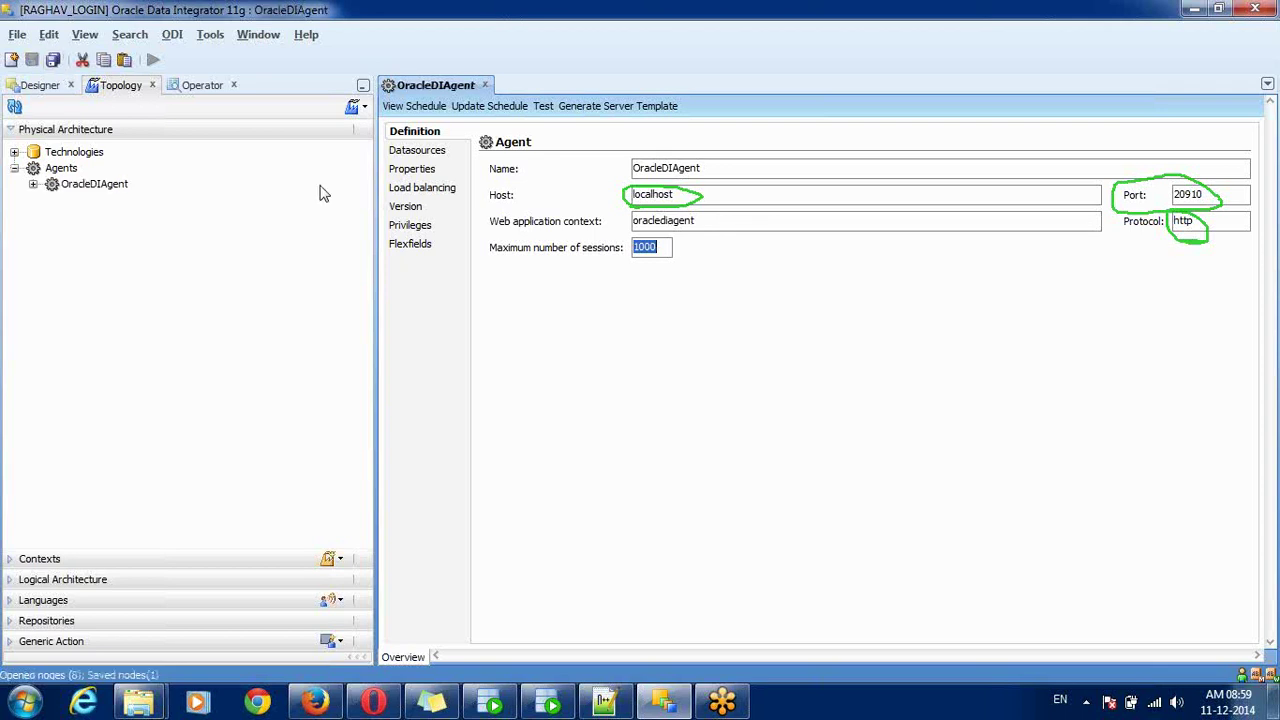
pyautogui.click(552, 113)
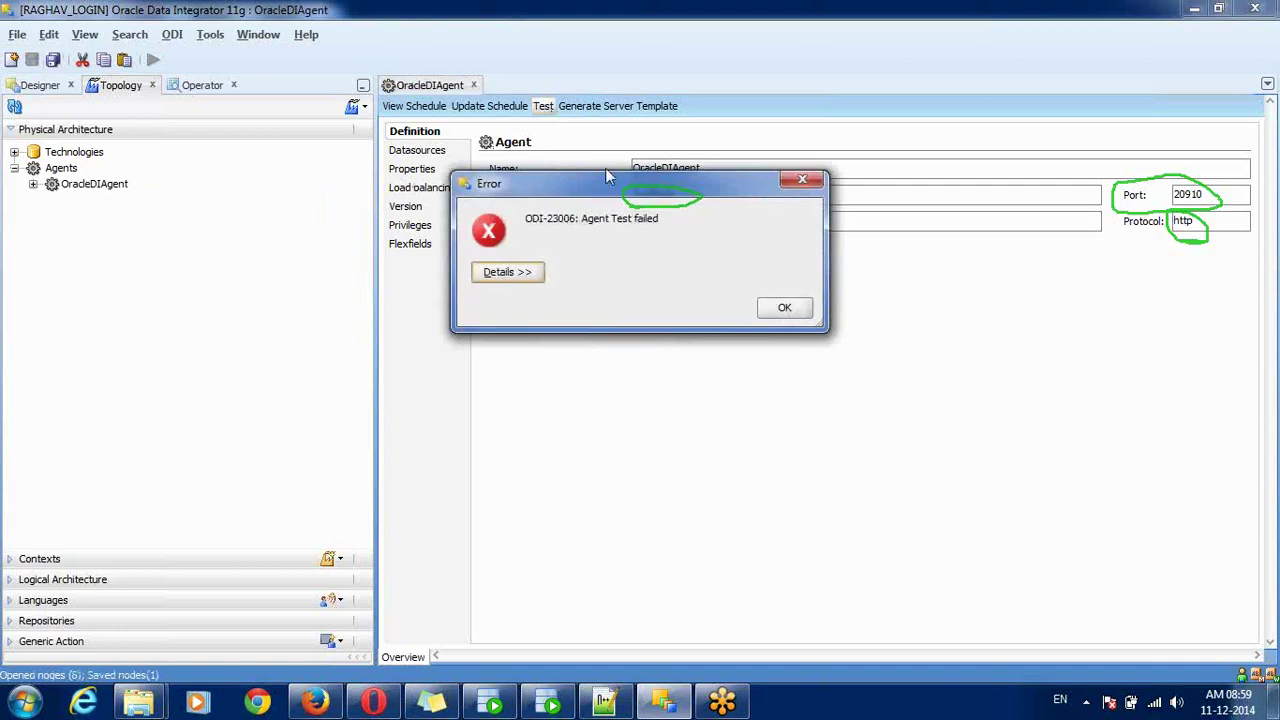
pyautogui.moveTo(600, 190); pyautogui.dragTo(640, 310)
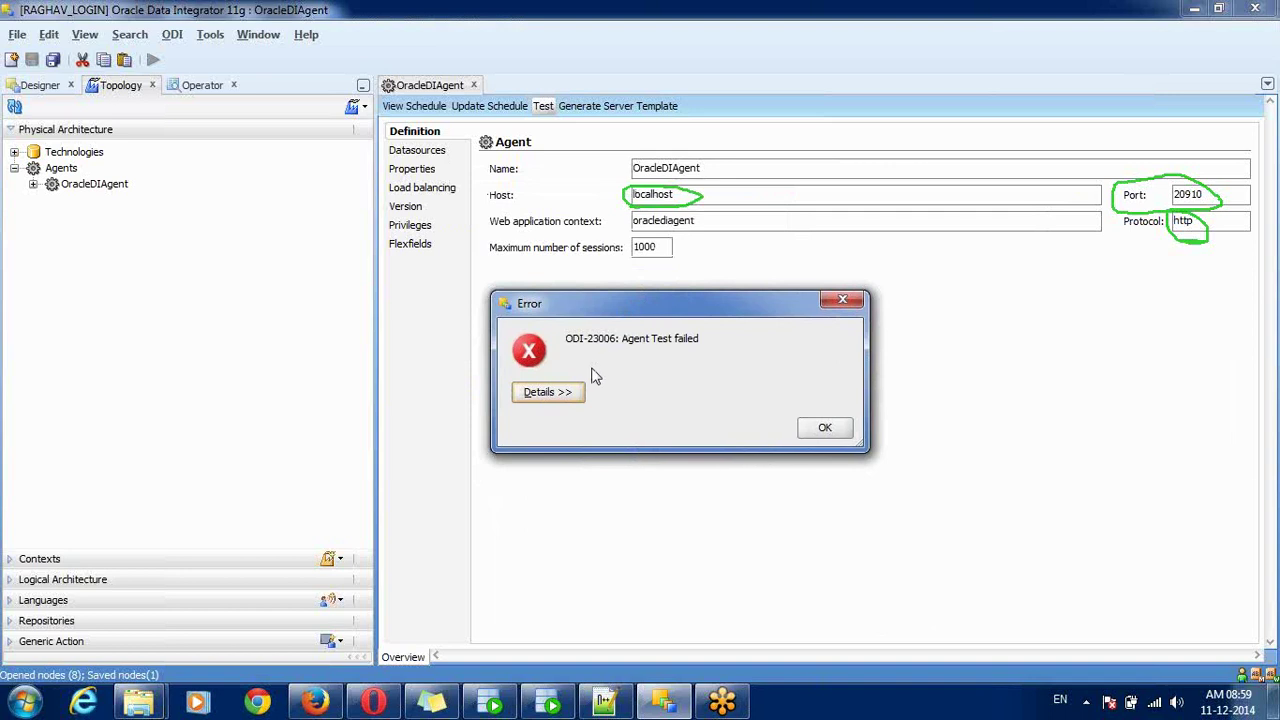
pyautogui.click(824, 428)
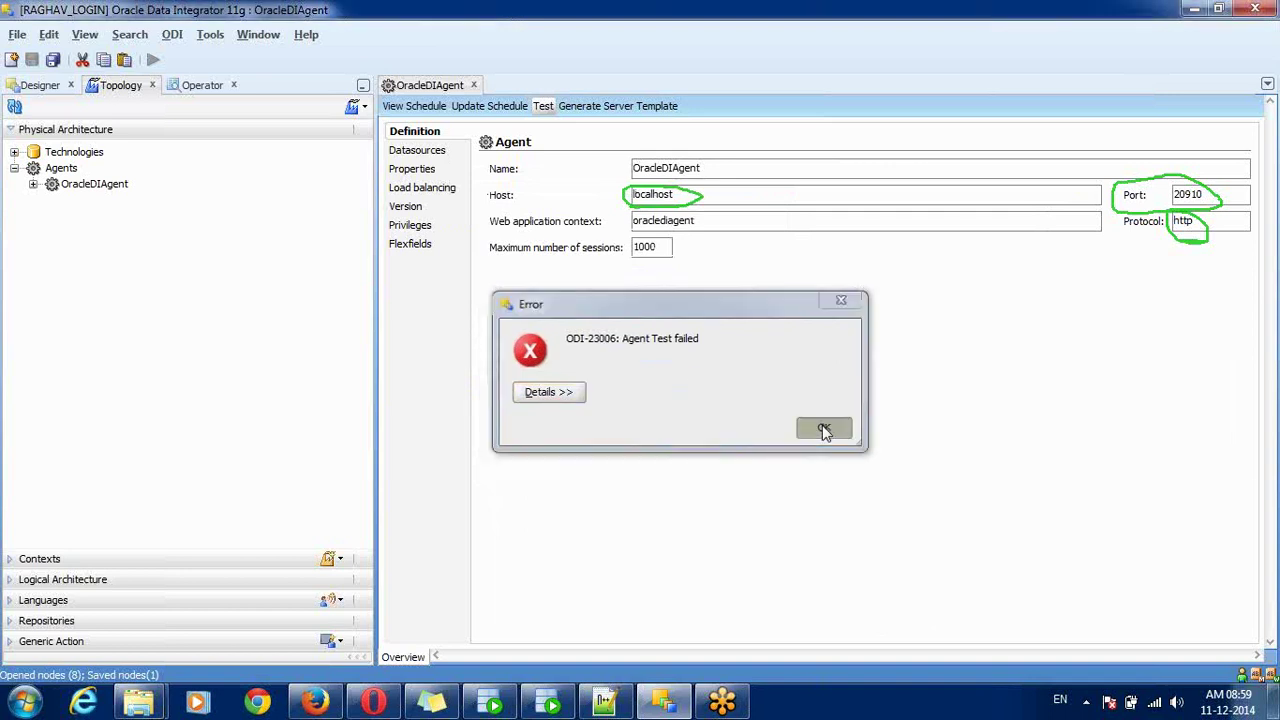
pyautogui.click(432, 703)
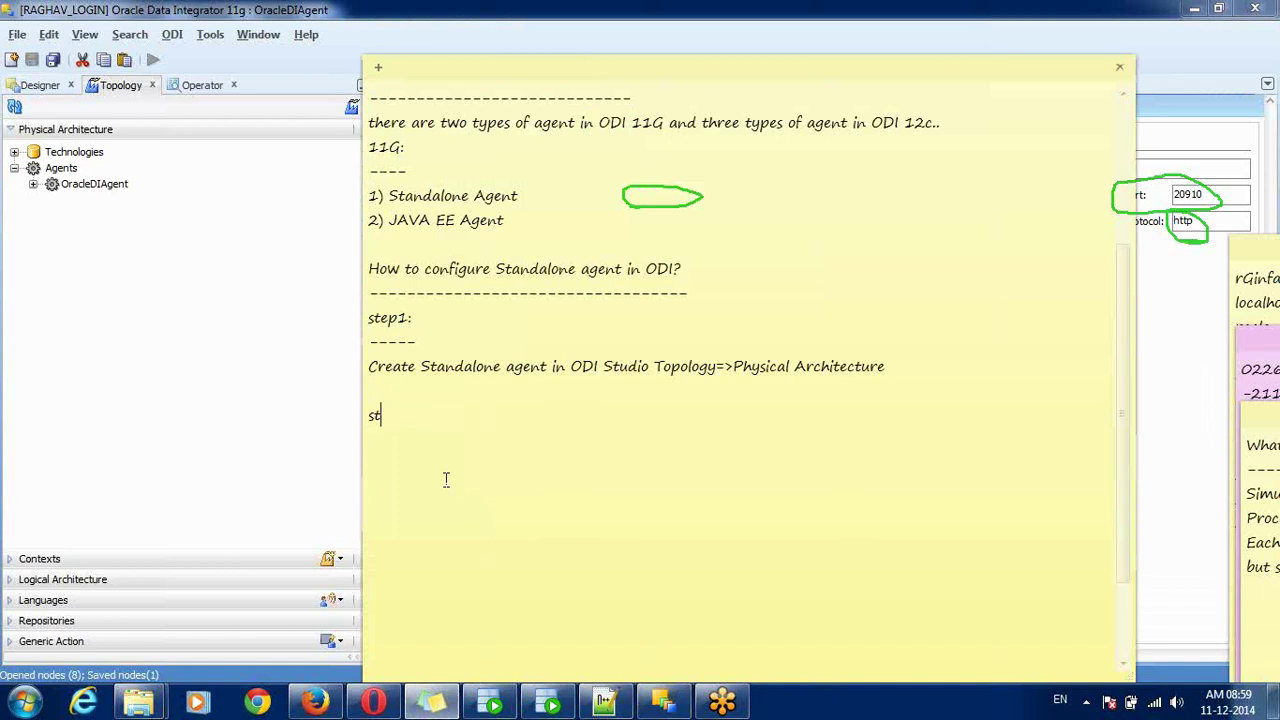
# - Write step2 notes: apply changes in odiparams.batch, go to ODI_HOME/Agent/bin, edit odiparams.batch file
pyautogui.write('ep2: Appying changes in odi')
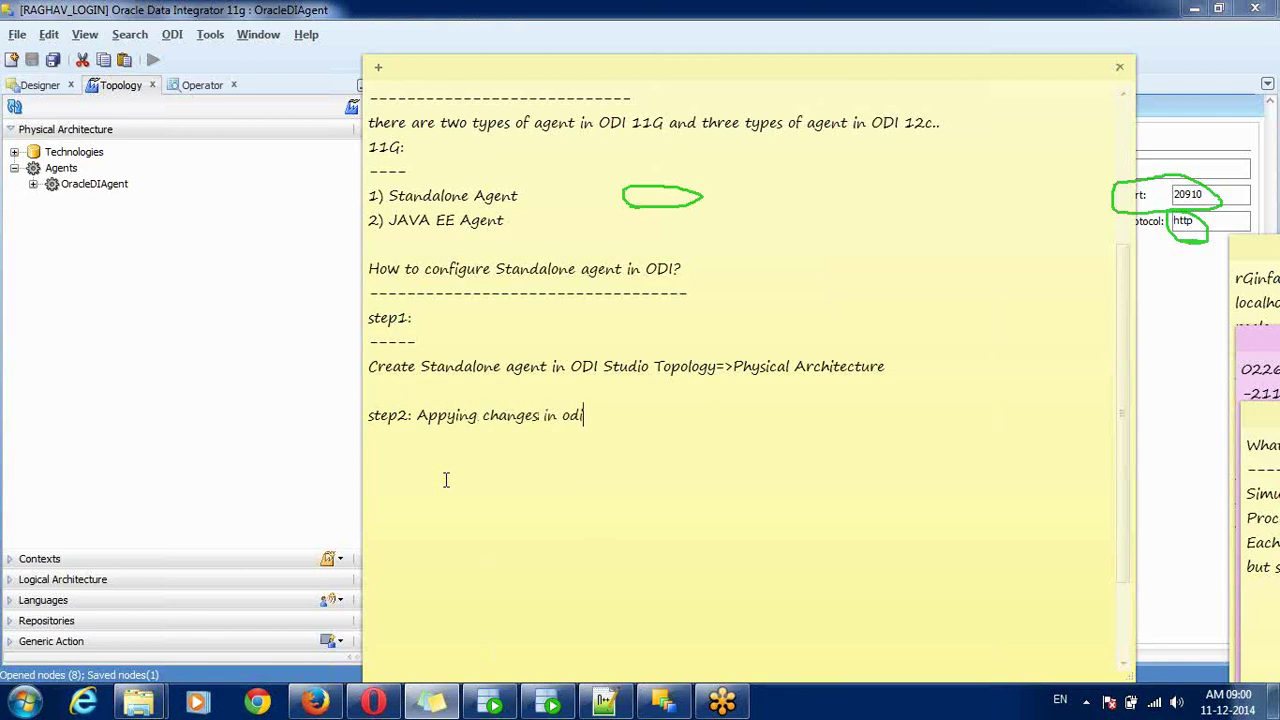
pyautogui.write('params.batch file In Windo')
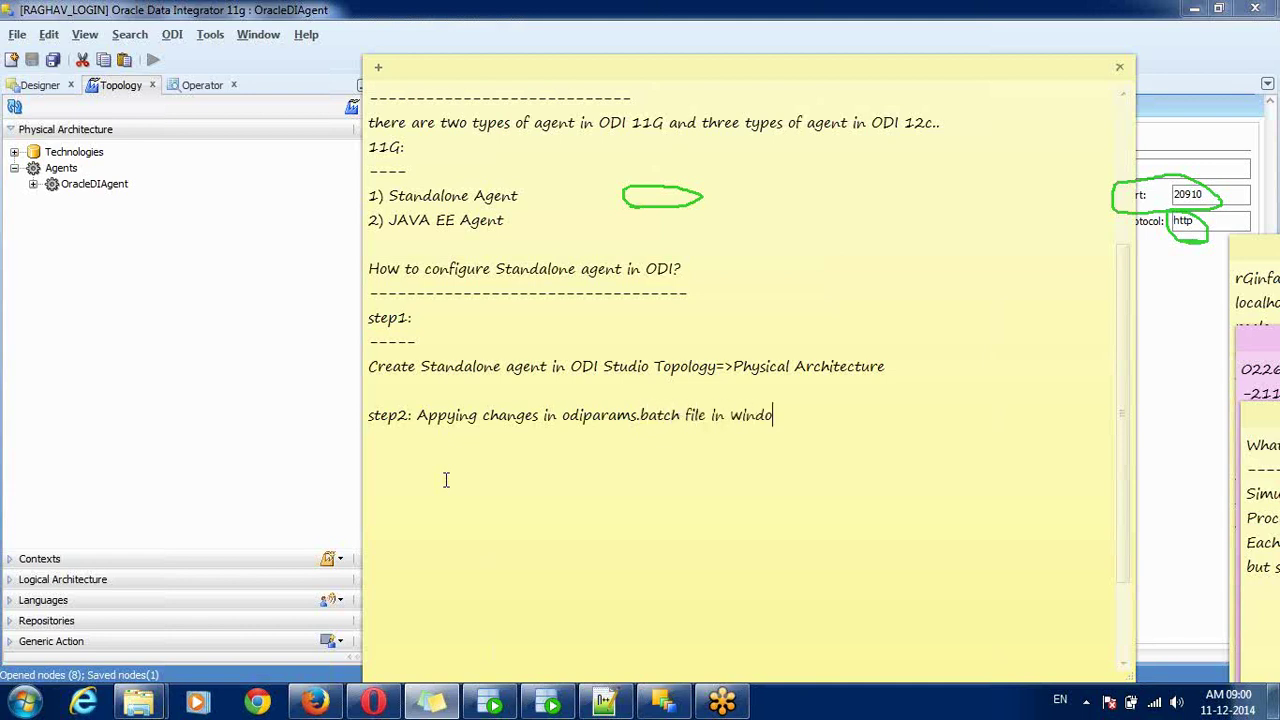
pyautogui.write('ws .sh file in unix or (')
pyautogui.write('i')
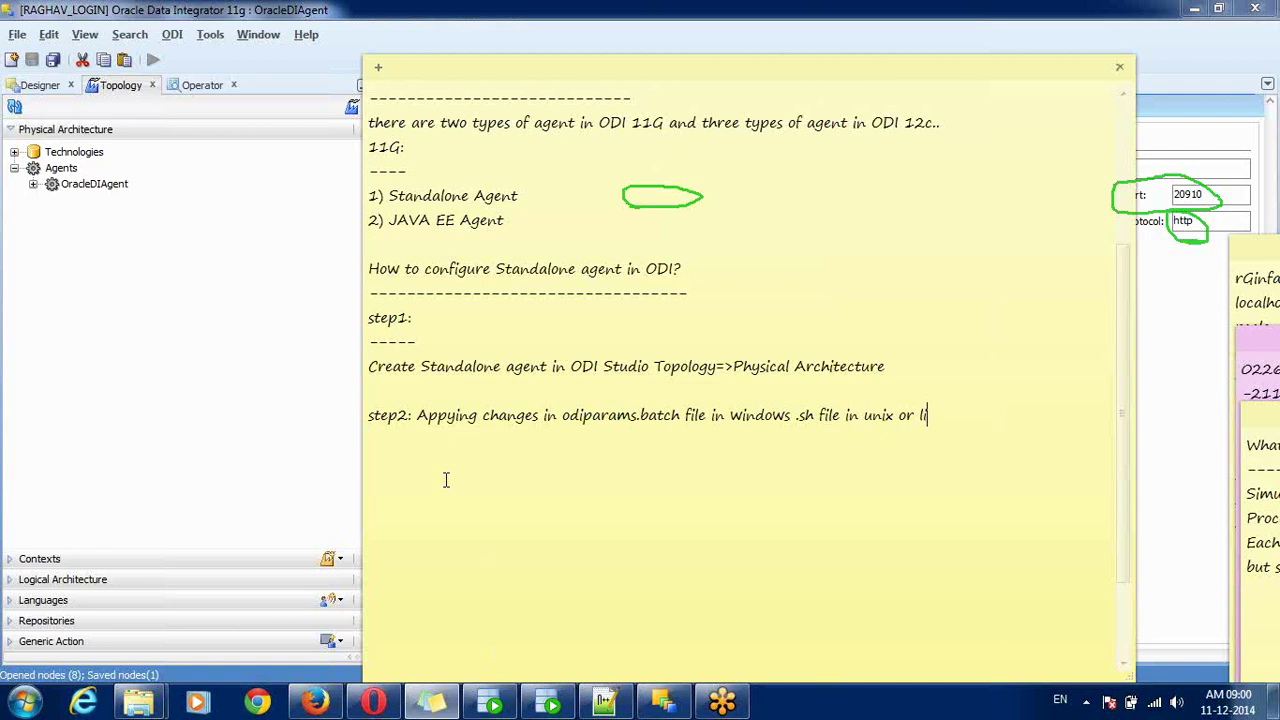
pyautogui.write('nux')
pyautogui.press('Return')
pyautogui.write('Goto=>ODI_HOM')
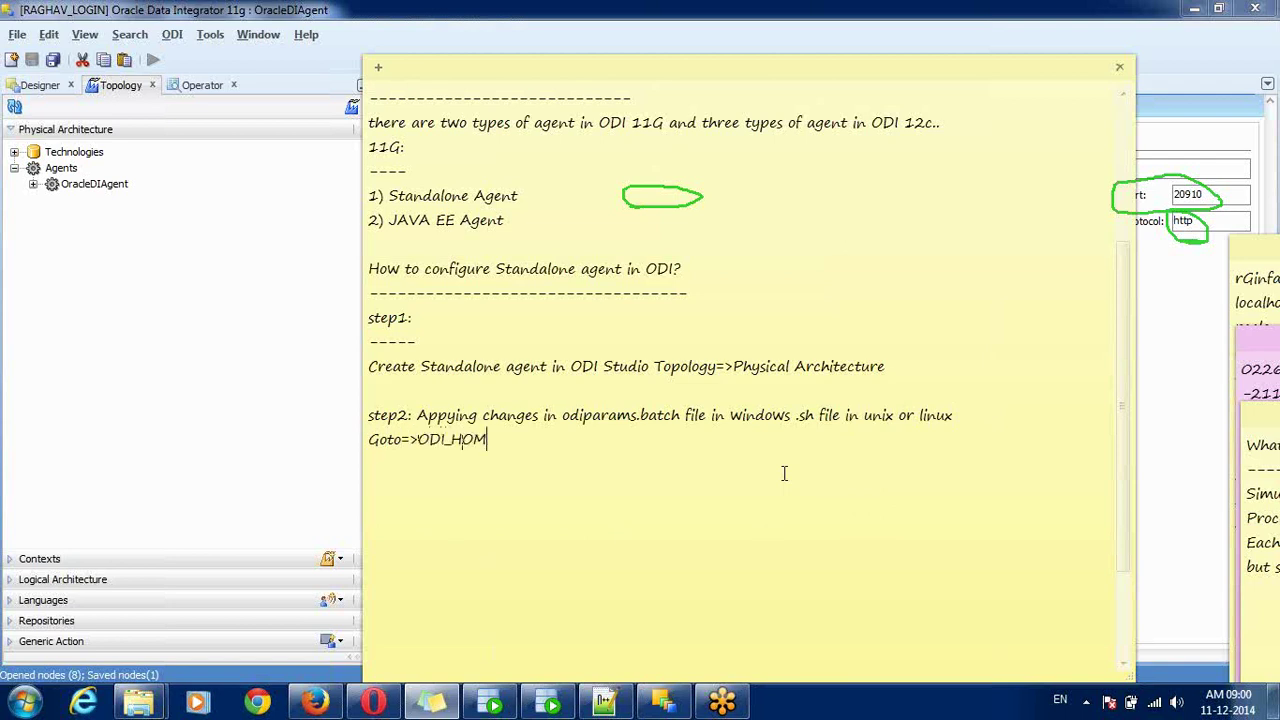
pyautogui.write('E/Agent/bin directory')
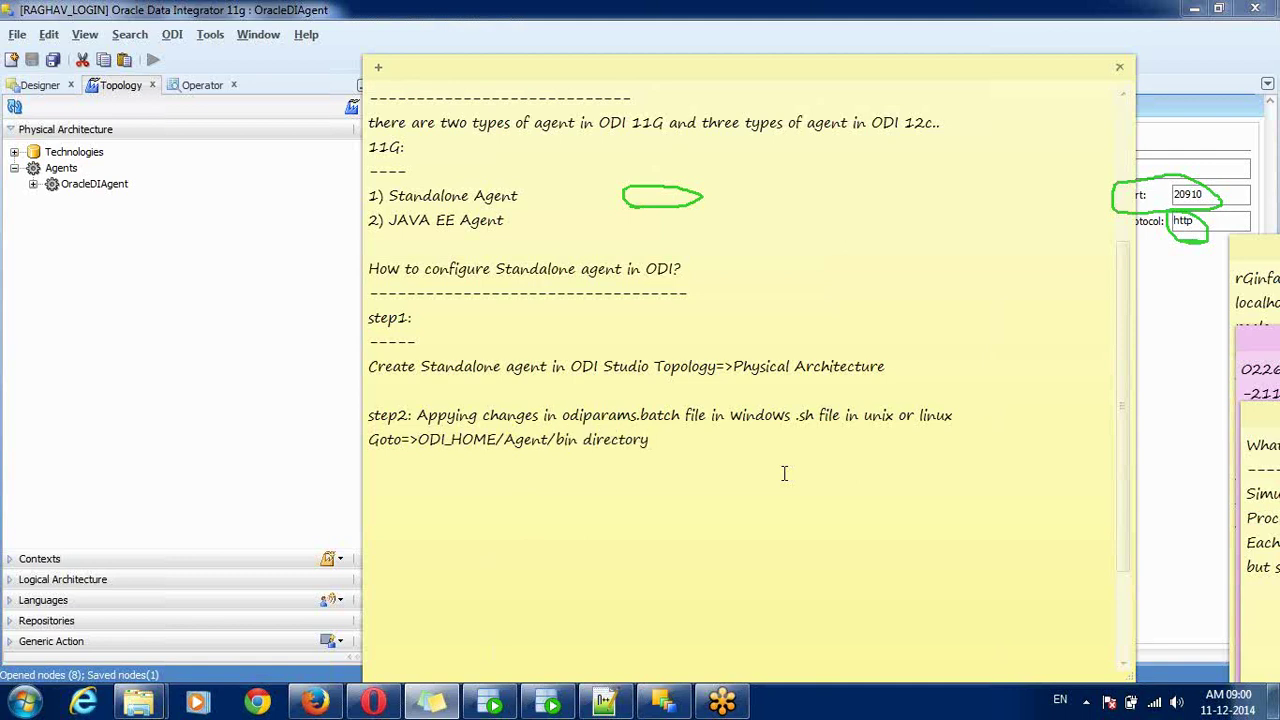
pyautogui.press('Return')
pyautogui.write('edit odiparams')
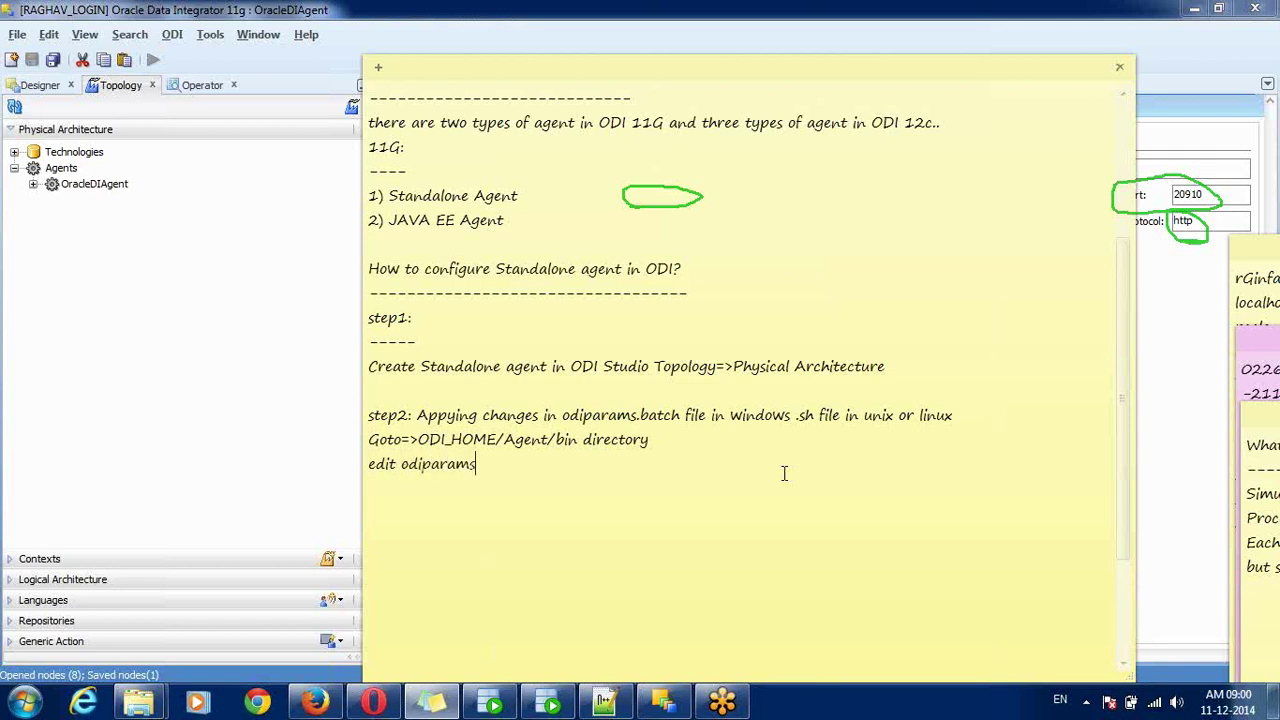
pyautogui.write('.batch file')
pyautogui.press('Return')
pyautogui.press('Return')
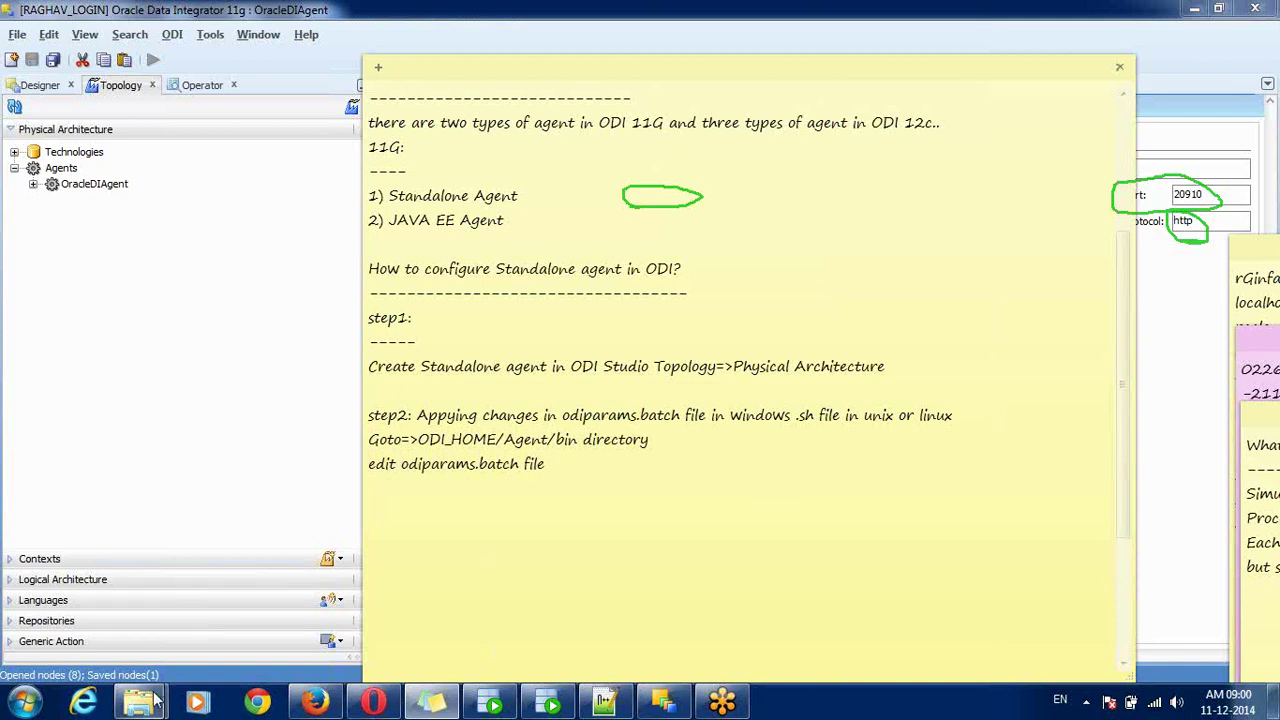
# - Search the C:\Oracle folders (Middleware, product\11.1.1) for the ODI install, then return to drive C
pyautogui.moveTo(139, 703)
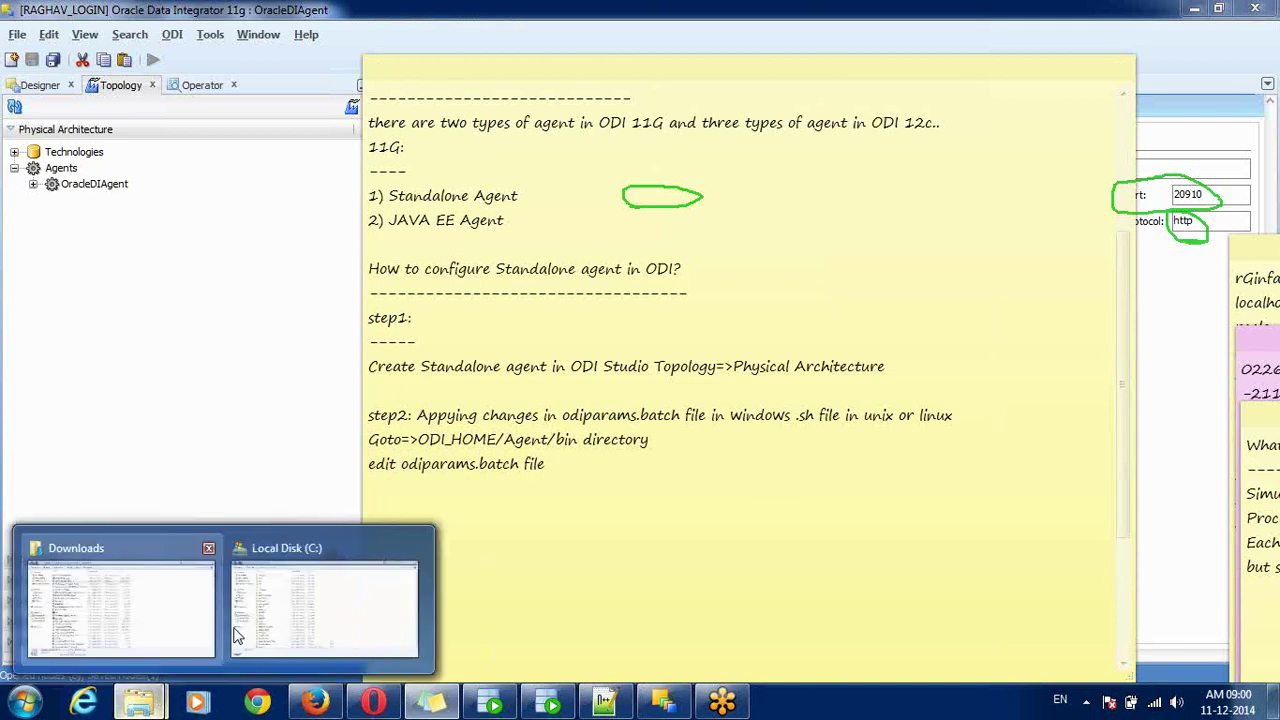
pyautogui.click(313, 607)
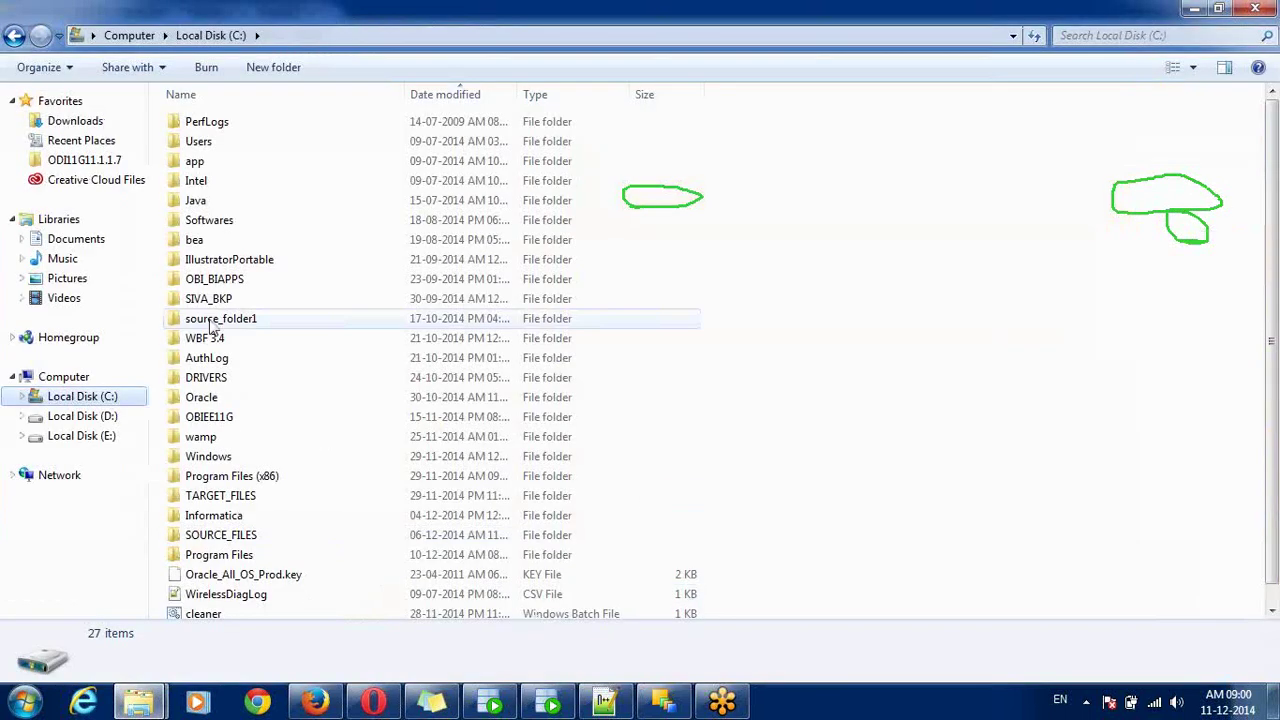
pyautogui.click(212, 400)
pyautogui.doubleClick(212, 398)
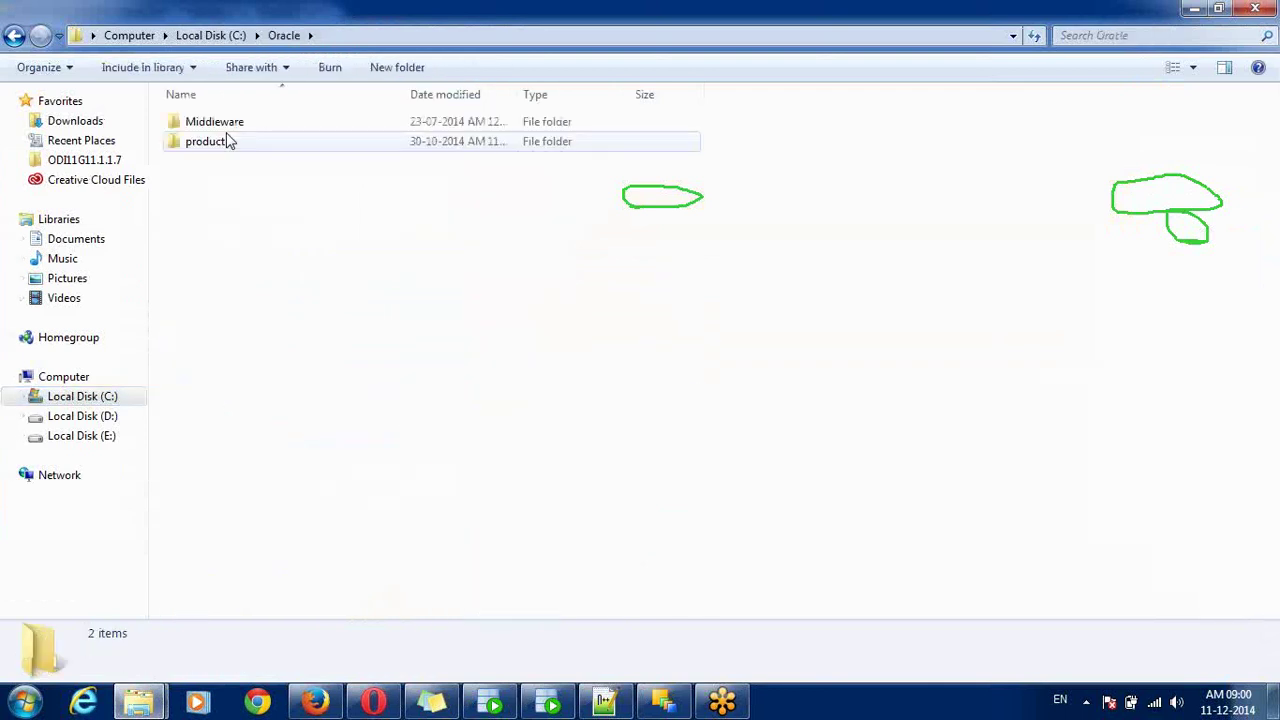
pyautogui.doubleClick(225, 128)
pyautogui.click(224, 126)
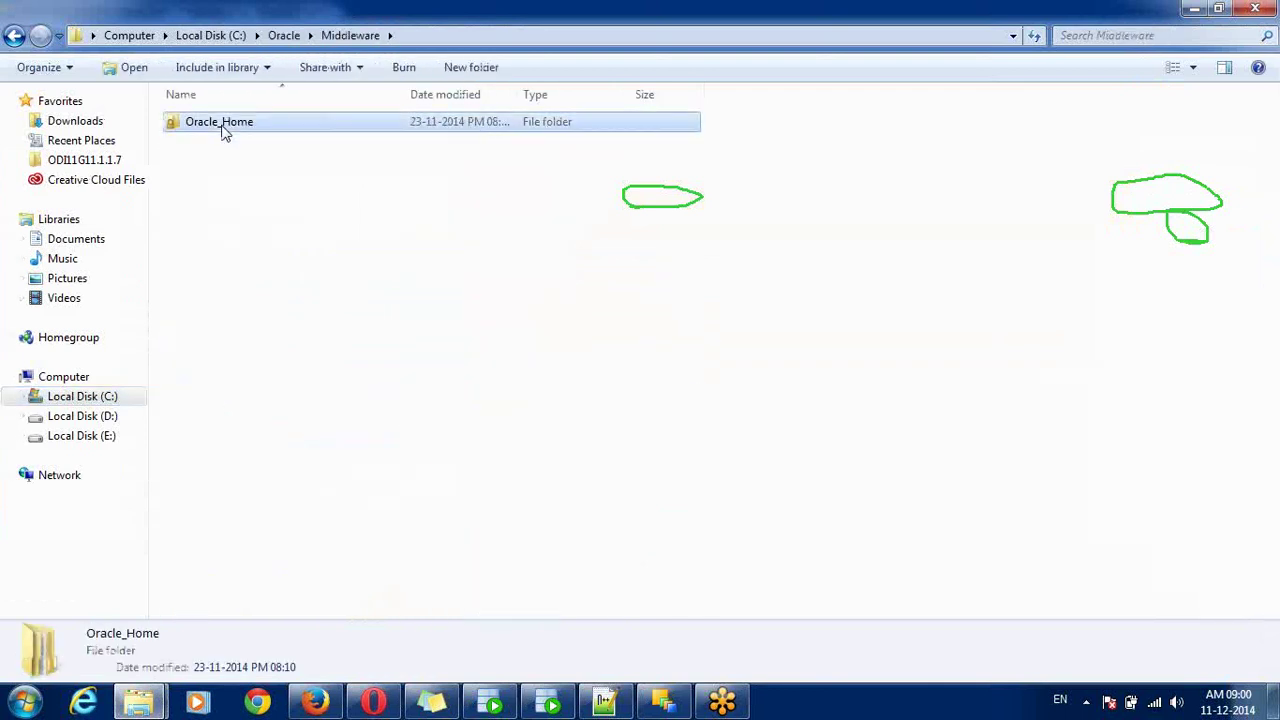
pyautogui.doubleClick(224, 126)
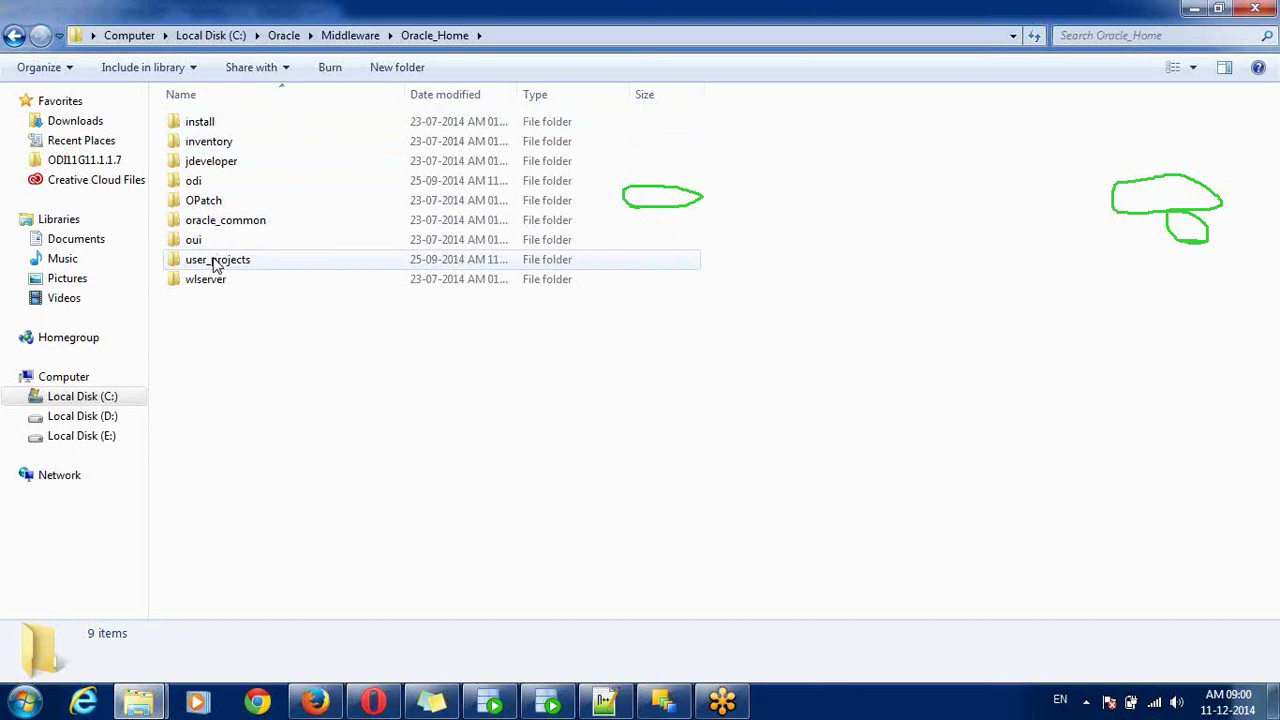
pyautogui.doubleClick(214, 180)
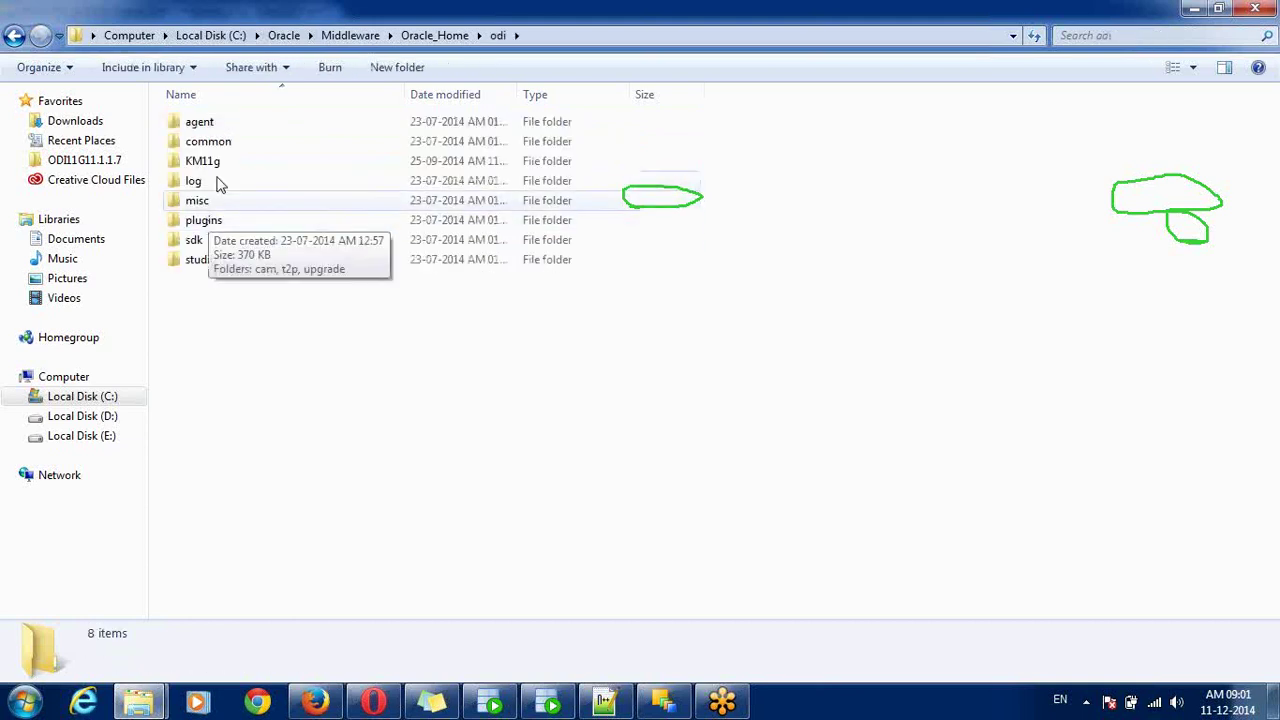
pyautogui.click(284, 36)
pyautogui.click(238, 36)
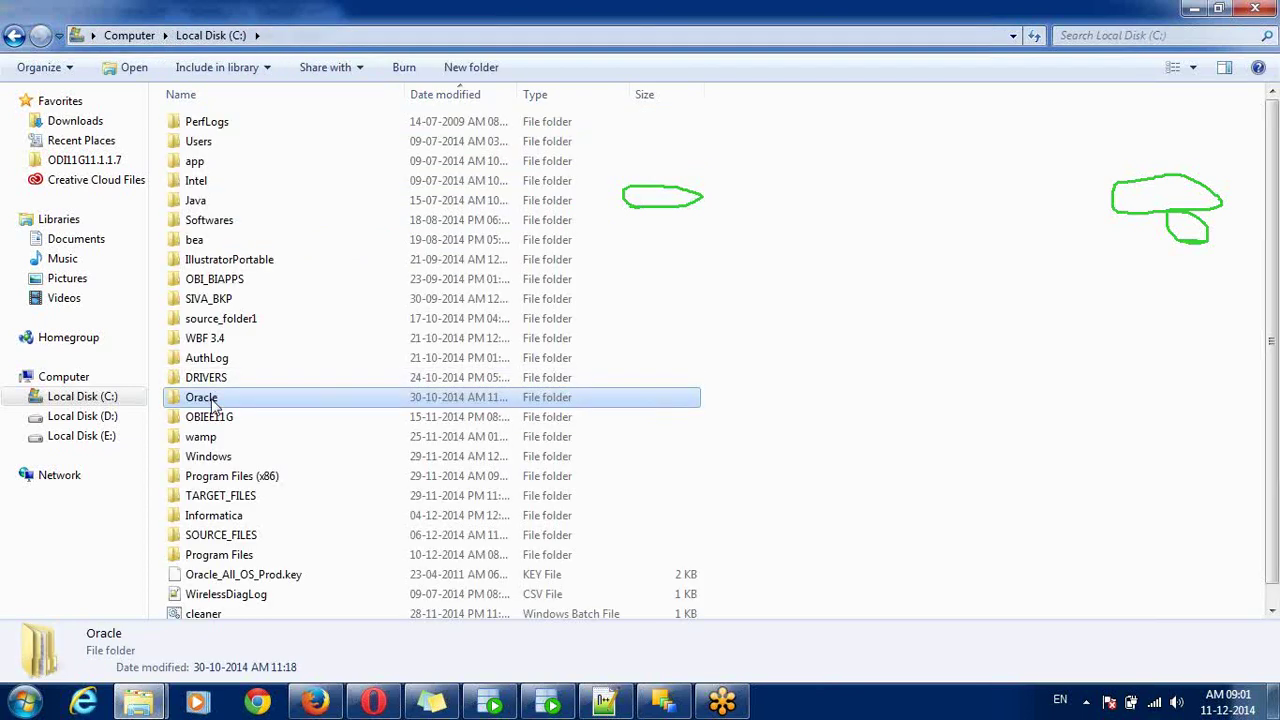
pyautogui.doubleClick(212, 399)
pyautogui.doubleClick(216, 147)
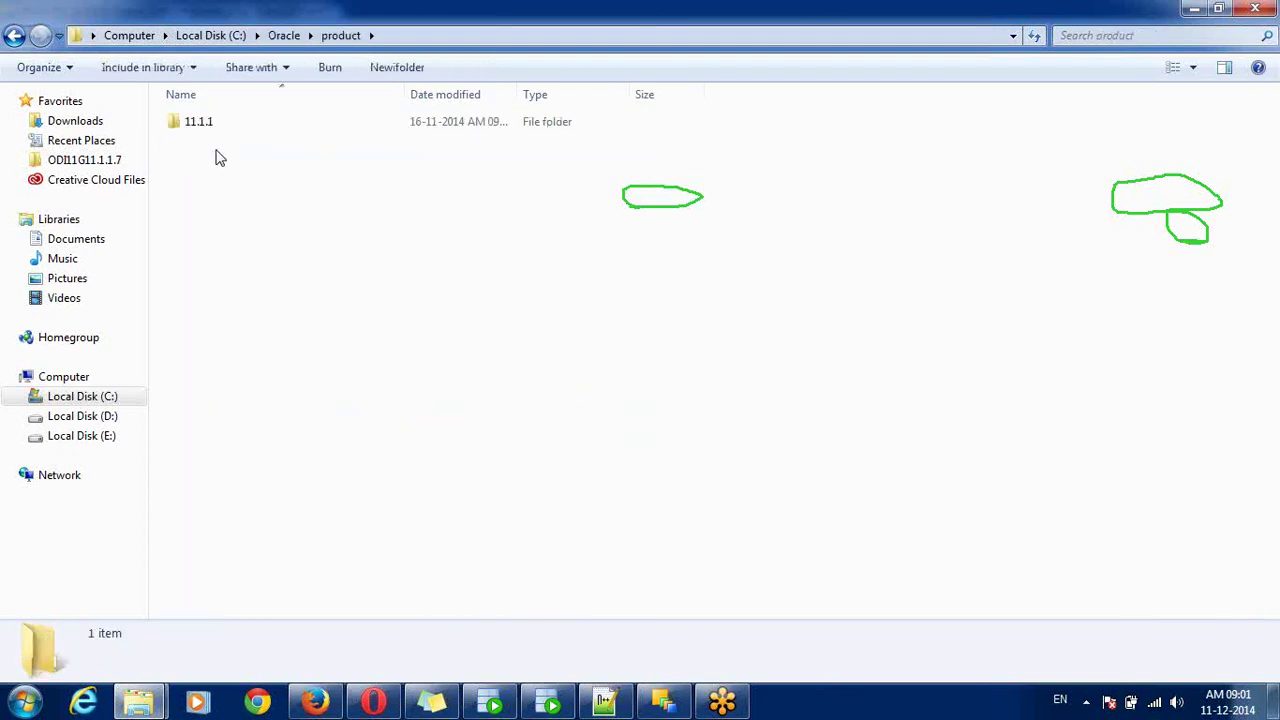
pyautogui.doubleClick(210, 130)
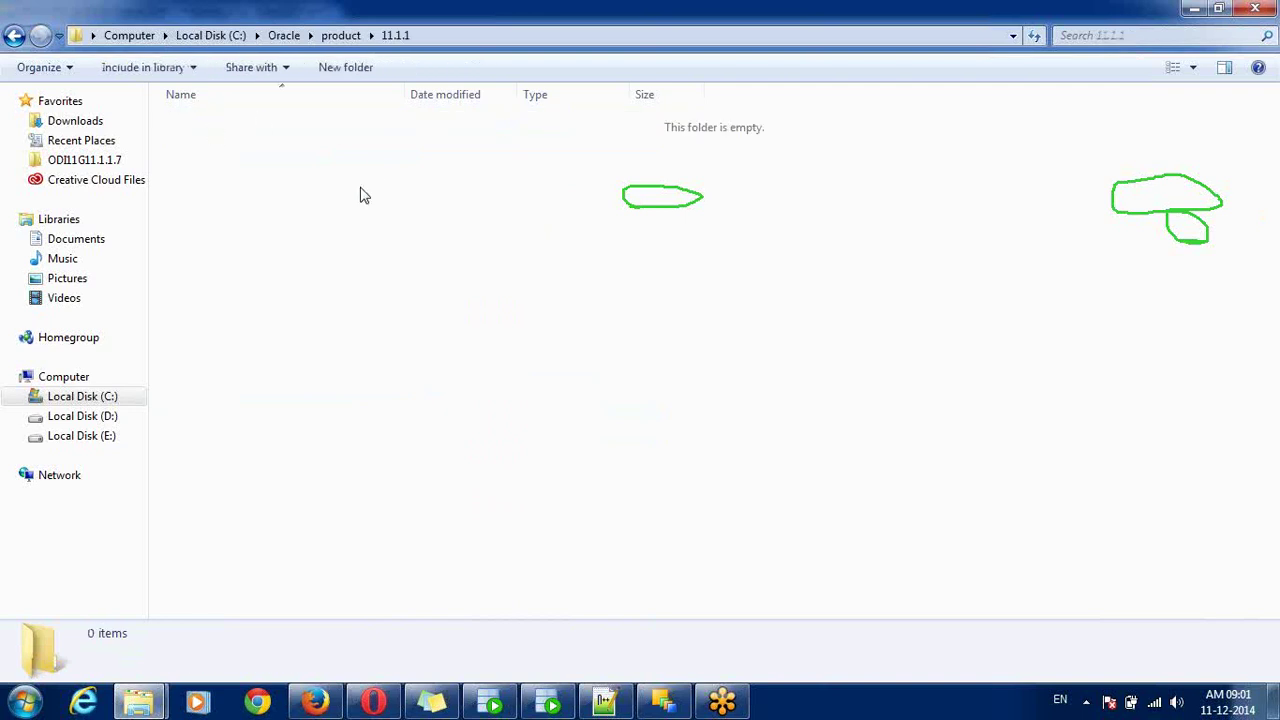
pyautogui.press('BackSpace')
pyautogui.press('BackSpace')
pyautogui.press('BackSpace')
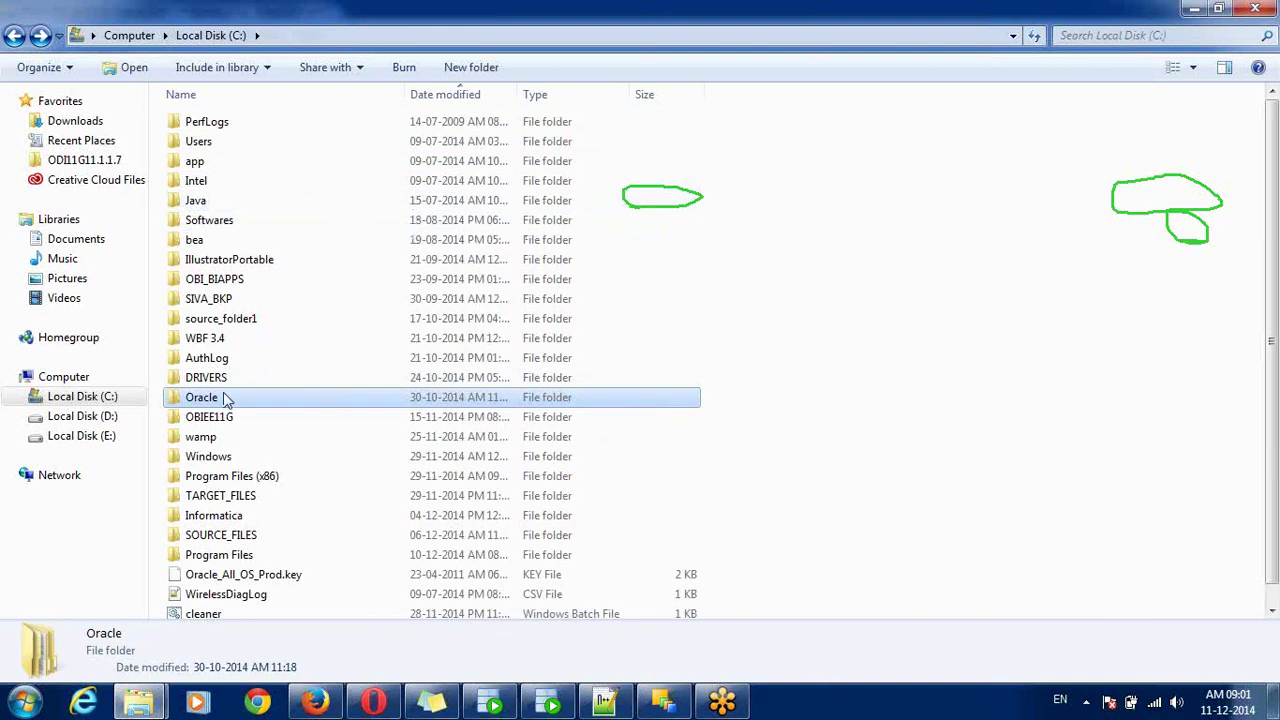
# - Open OBIEE11G\Oracle_ODI1\oracledi\agent\bin and check its full folder path
pyautogui.doubleClick(222, 425)
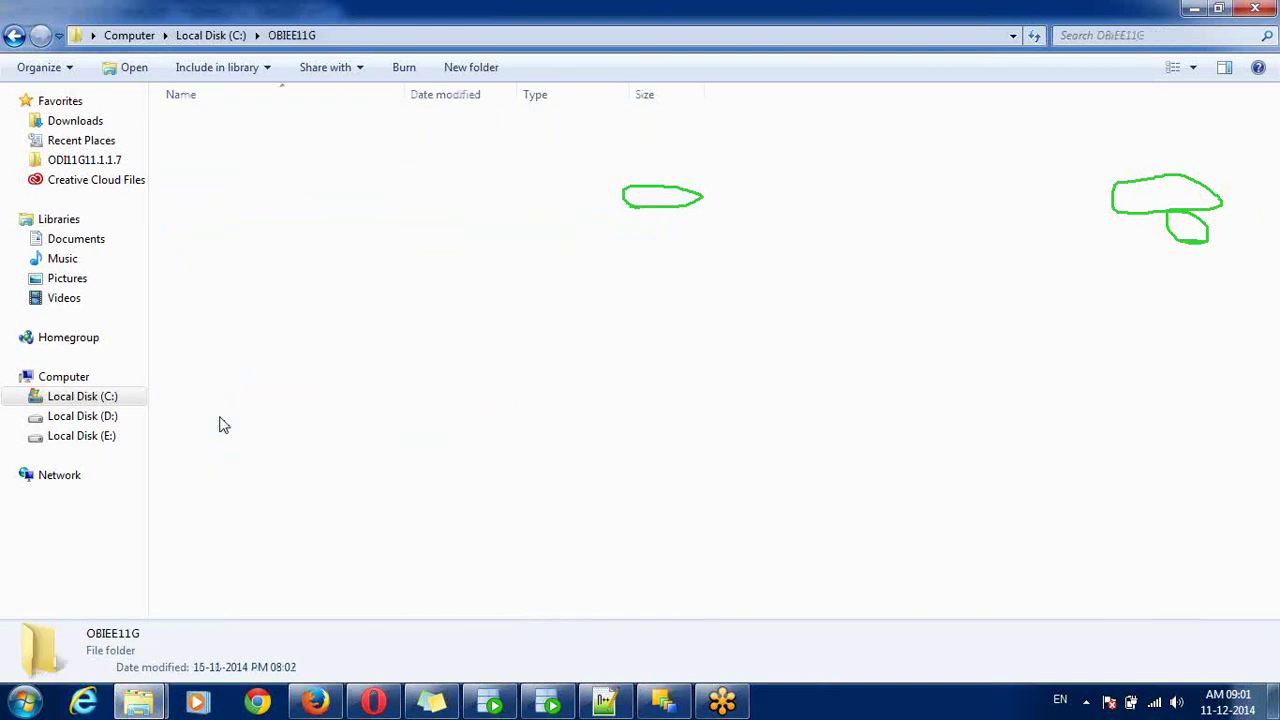
pyautogui.doubleClick(232, 244)
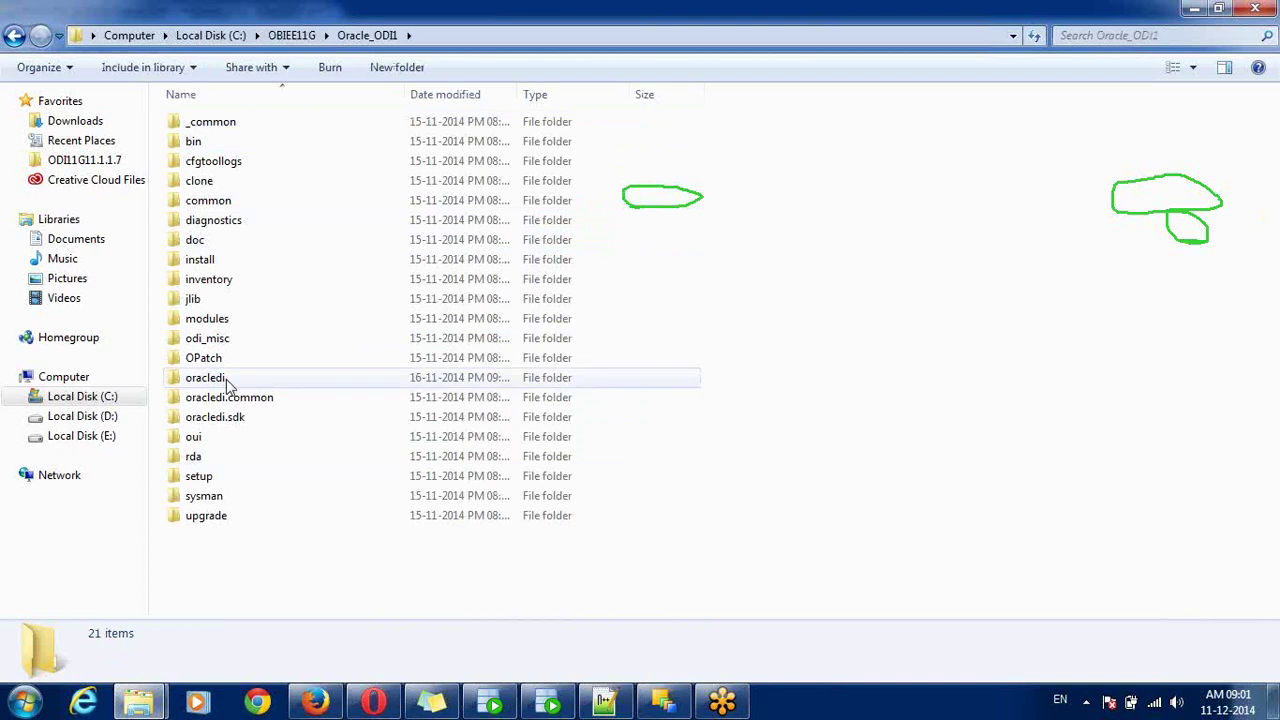
pyautogui.doubleClick(226, 379)
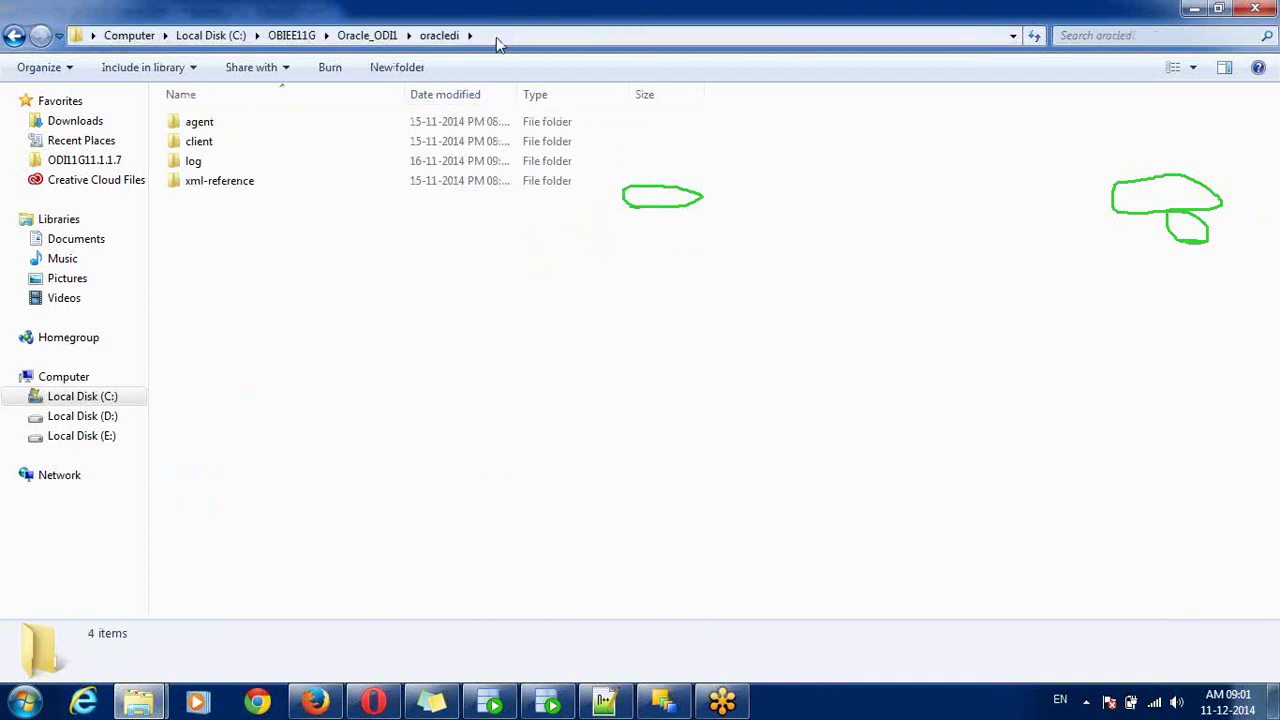
pyautogui.click(497, 37)
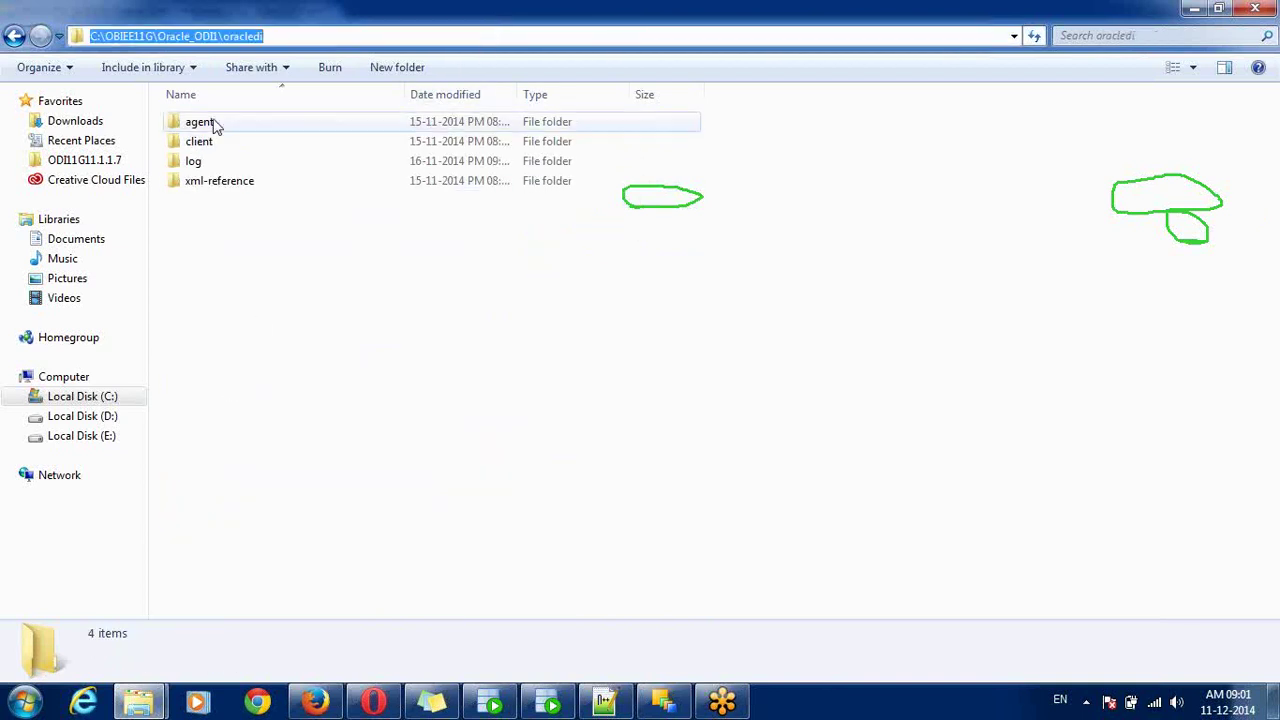
pyautogui.doubleClick(214, 126)
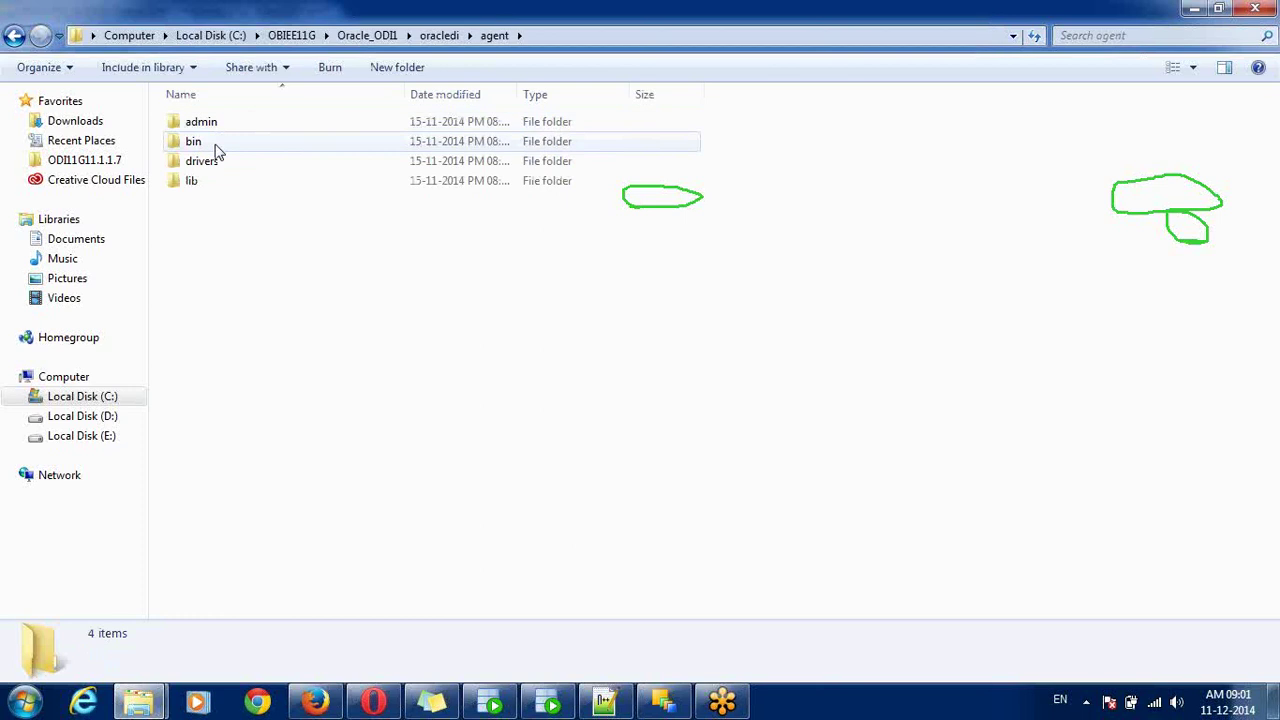
pyautogui.doubleClick(218, 145)
pyautogui.click(599, 31)
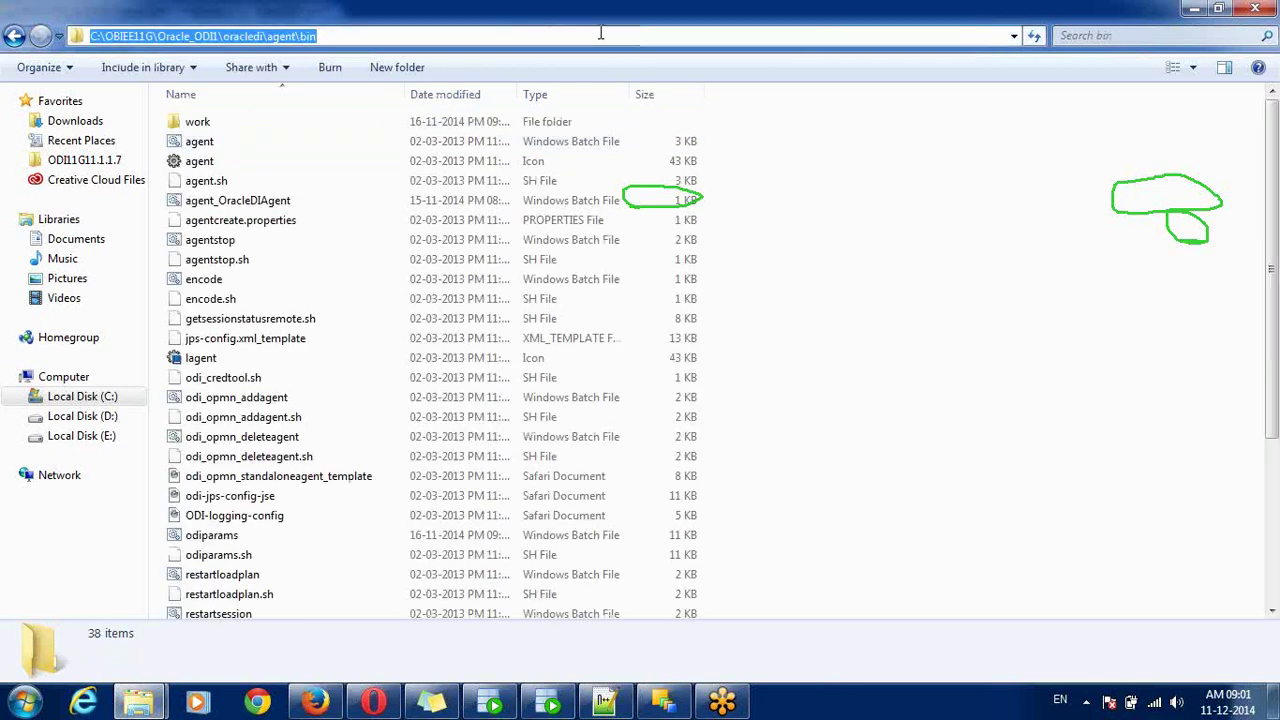
pyautogui.click(600, 34)
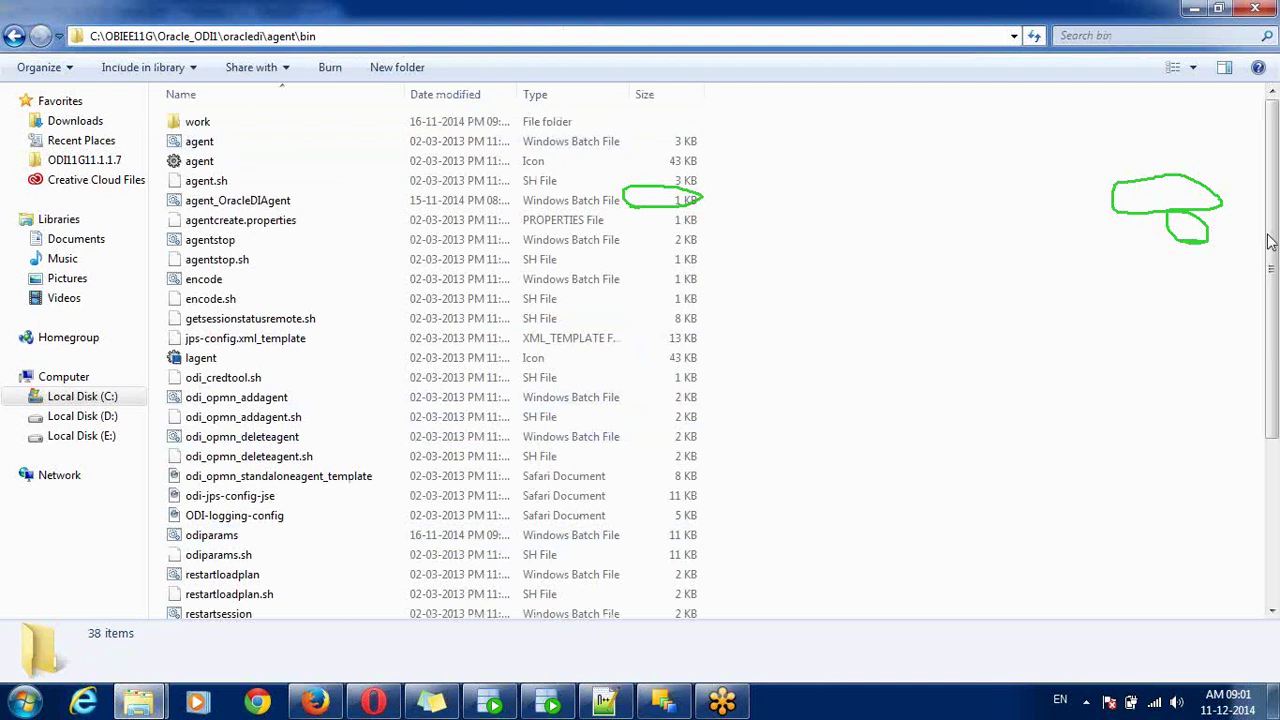
pyautogui.click(1275, 338)
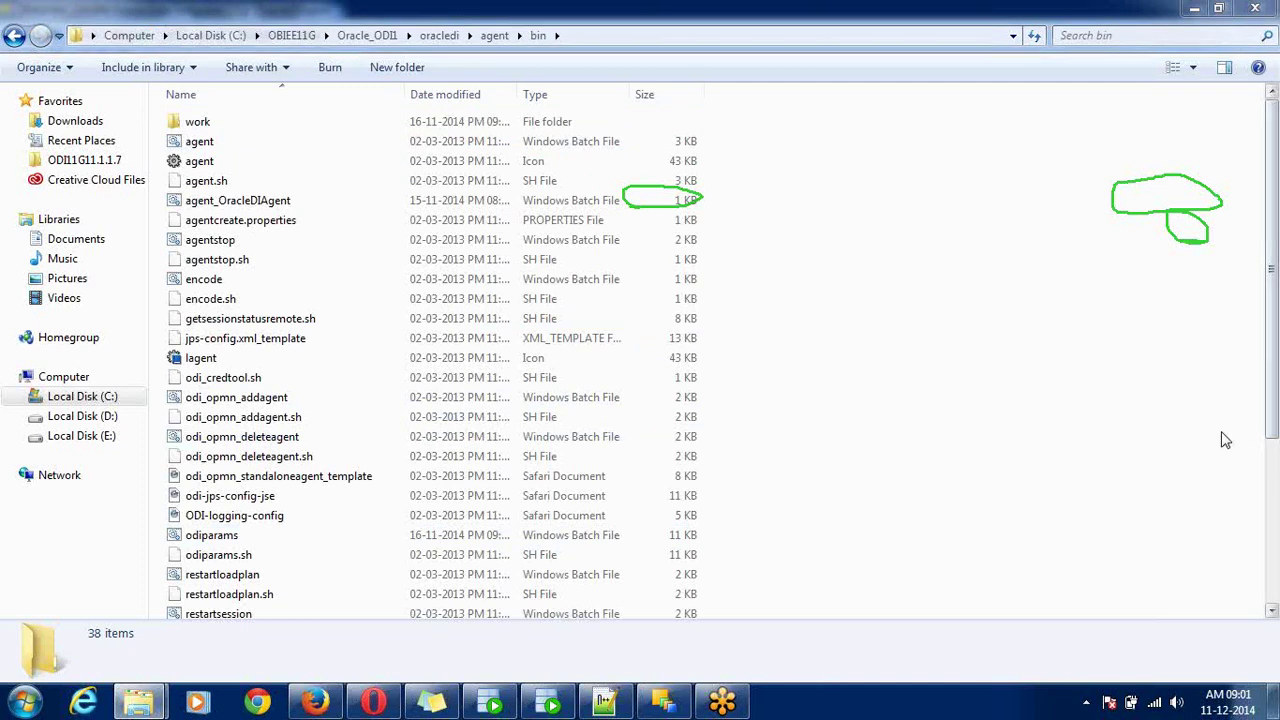
pyautogui.press('Escape')
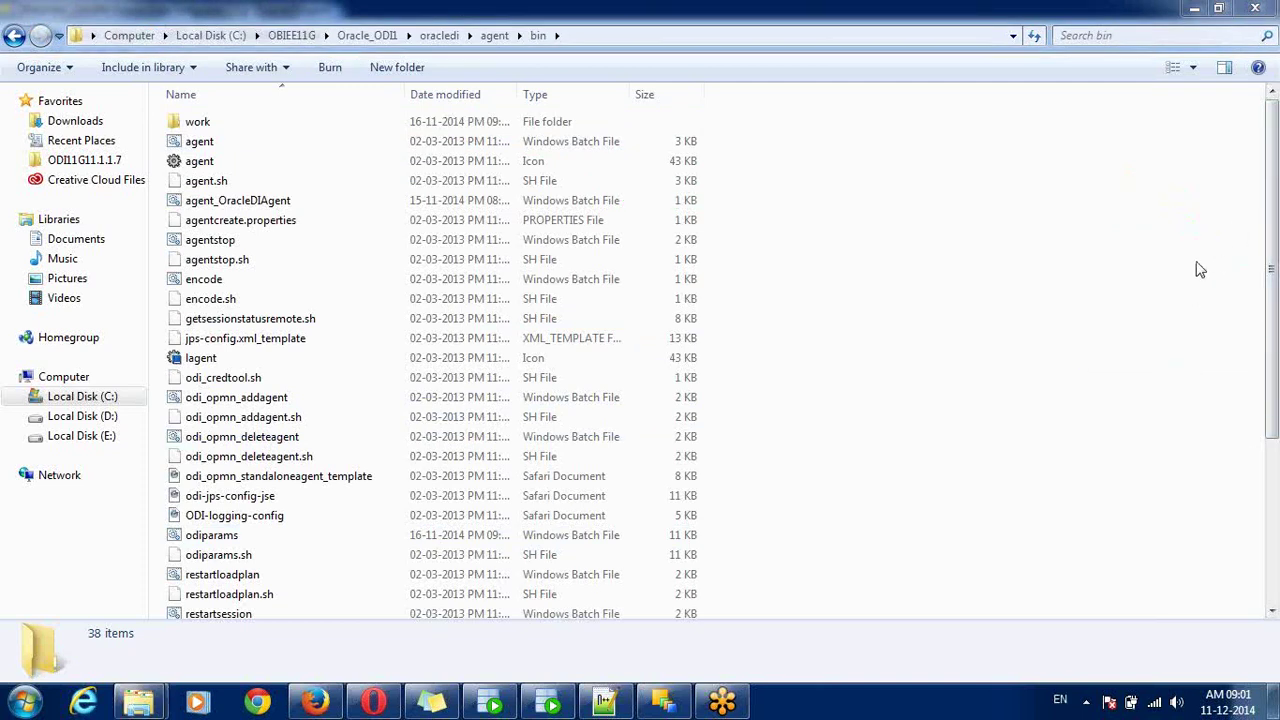
# - Select the 10.5 KB odiparams batch file in the agent bin folder
pyautogui.hotkey('ctrl', '2')
pyautogui.moveTo(162, 528)
pyautogui.mouseDown()
pyautogui.moveTo(166, 548)
pyautogui.moveTo(220, 562)
pyautogui.moveTo(578, 562)
pyautogui.moveTo(632, 556)
pyautogui.moveTo(692, 526)
pyautogui.moveTo(194, 524)
pyautogui.mouseUp()
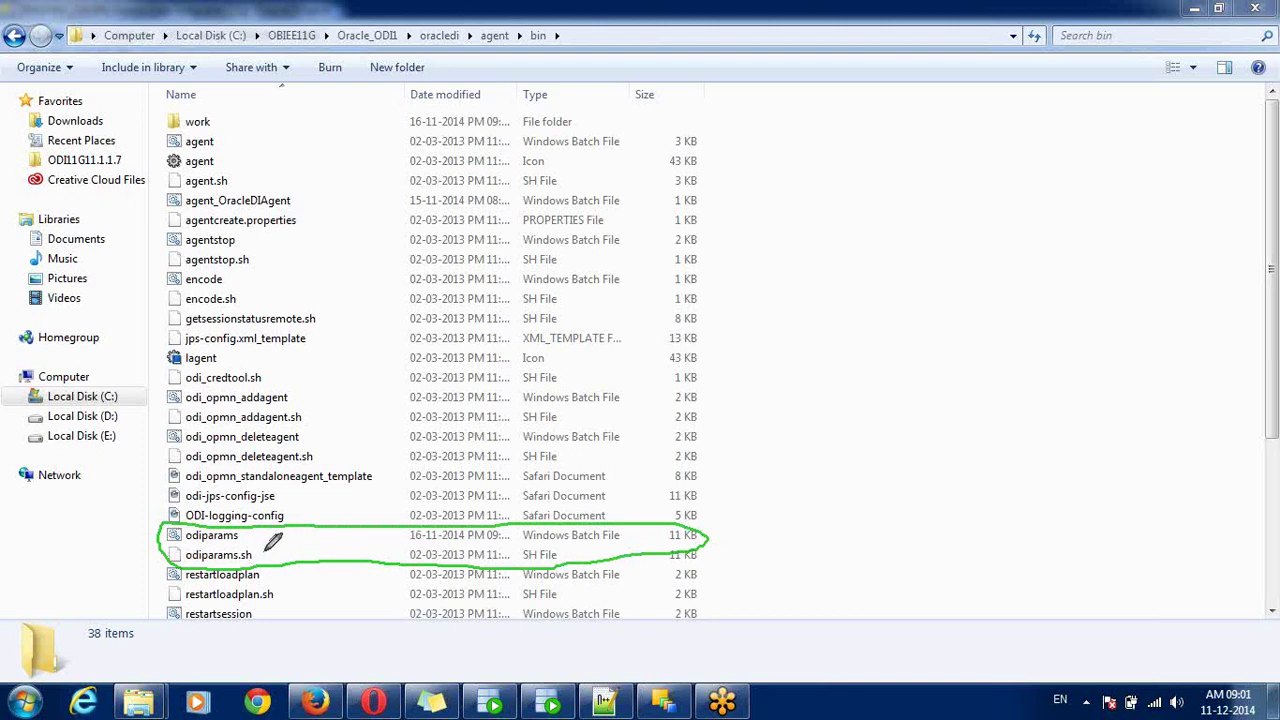
pyautogui.moveTo(263, 552)
pyautogui.mouseDown()
pyautogui.moveTo(277, 540)
pyautogui.moveTo(264, 523)
pyautogui.mouseUp()
pyautogui.click(1146, 358)
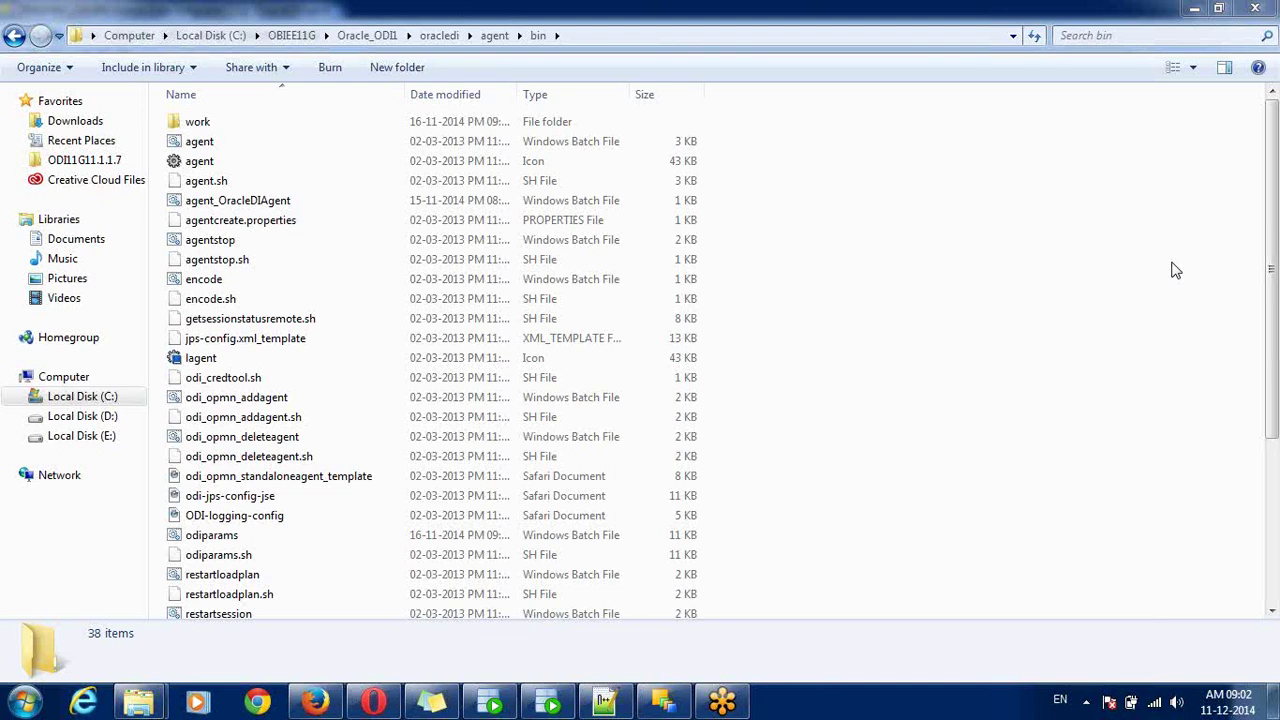
pyautogui.click(248, 539)
# - Open odiparams in Notepad++ and undo an accidental paste in the setup notes
pyautogui.rightClick(249, 537)
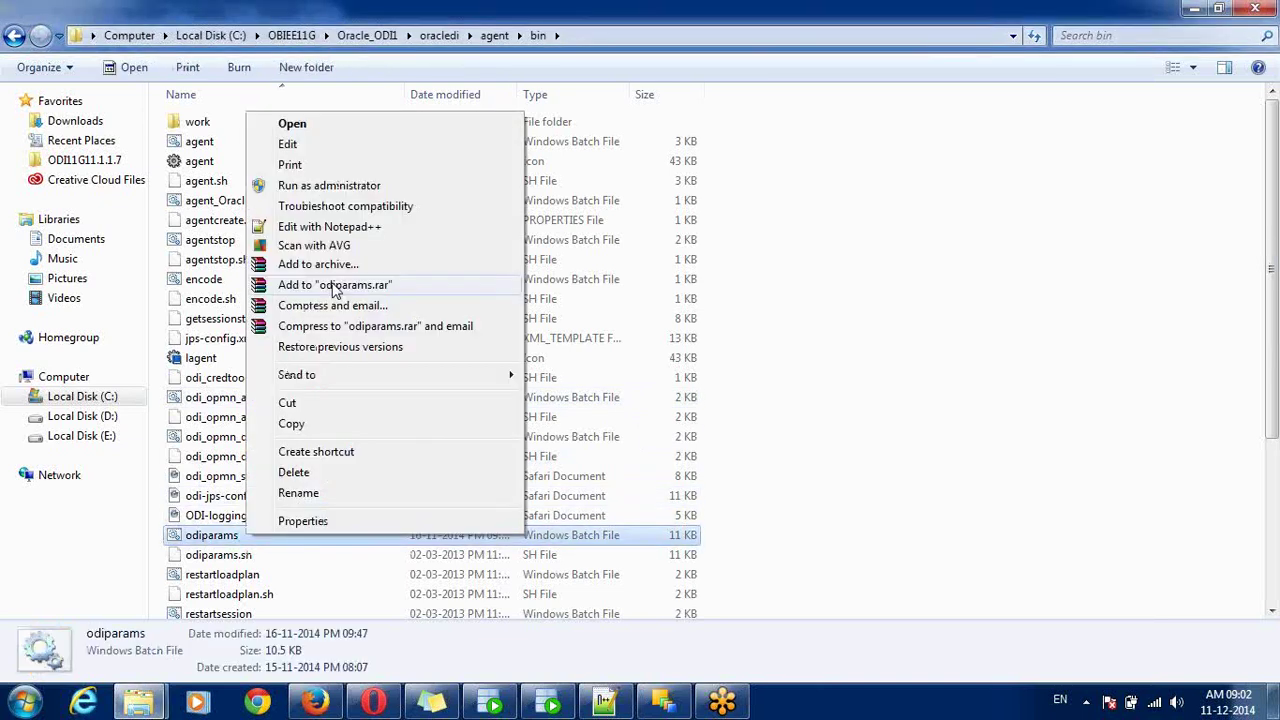
pyautogui.click(382, 227)
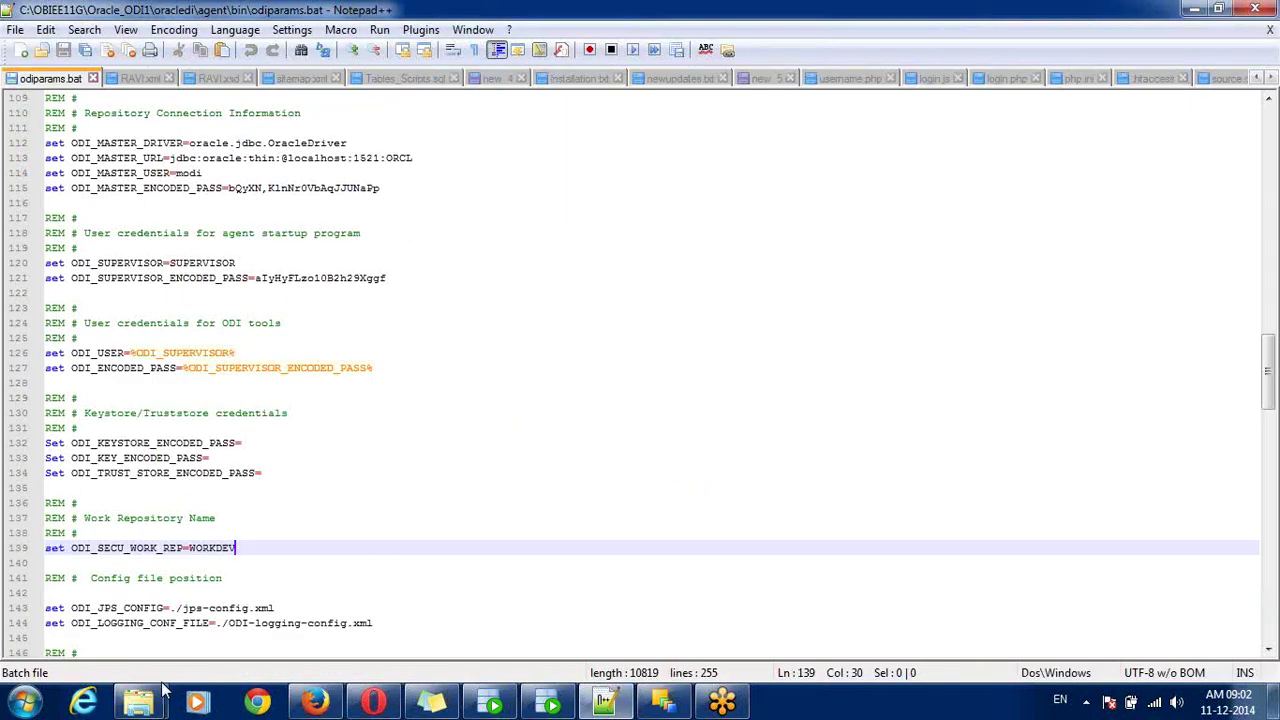
pyautogui.click(450, 706)
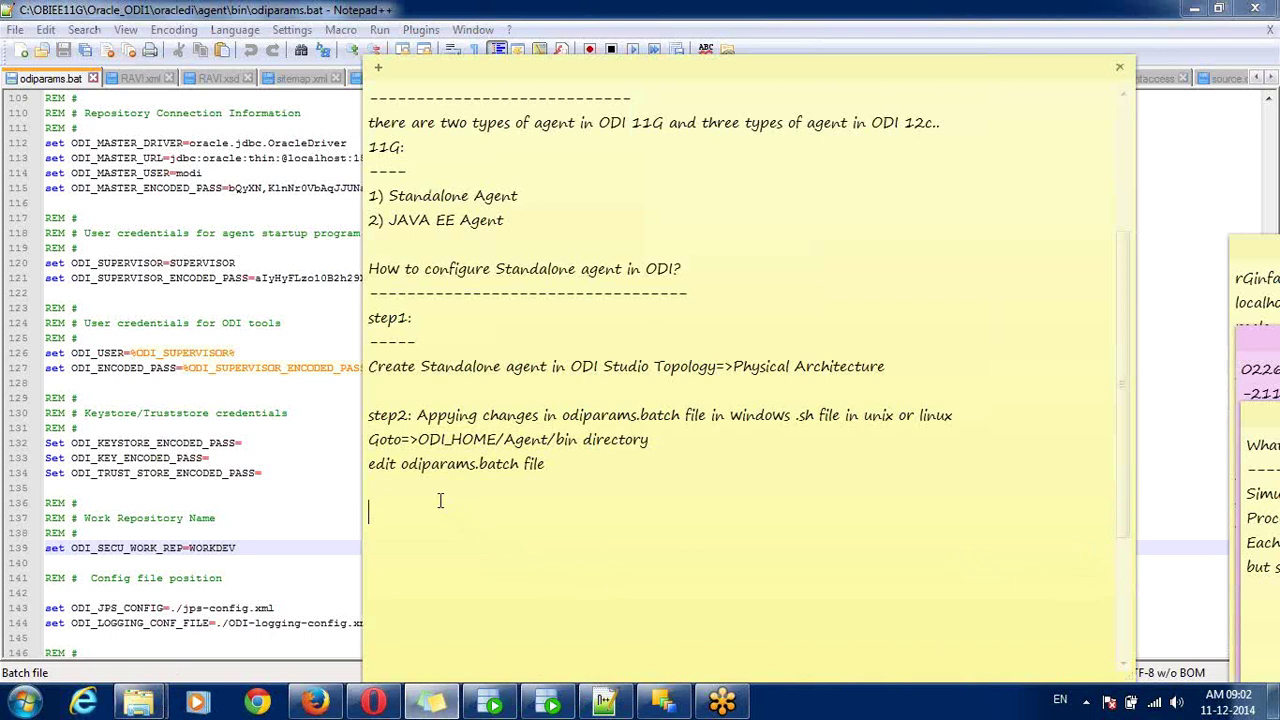
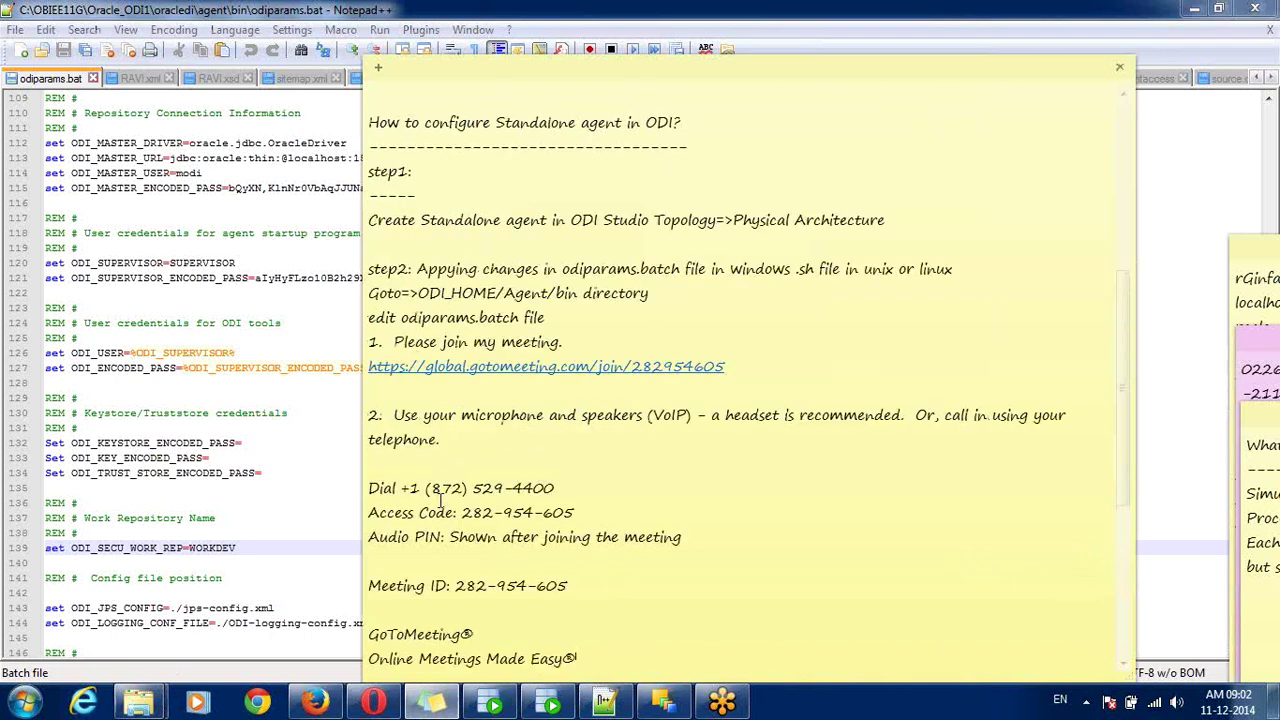
pyautogui.hotkey('ctrl', 'z')
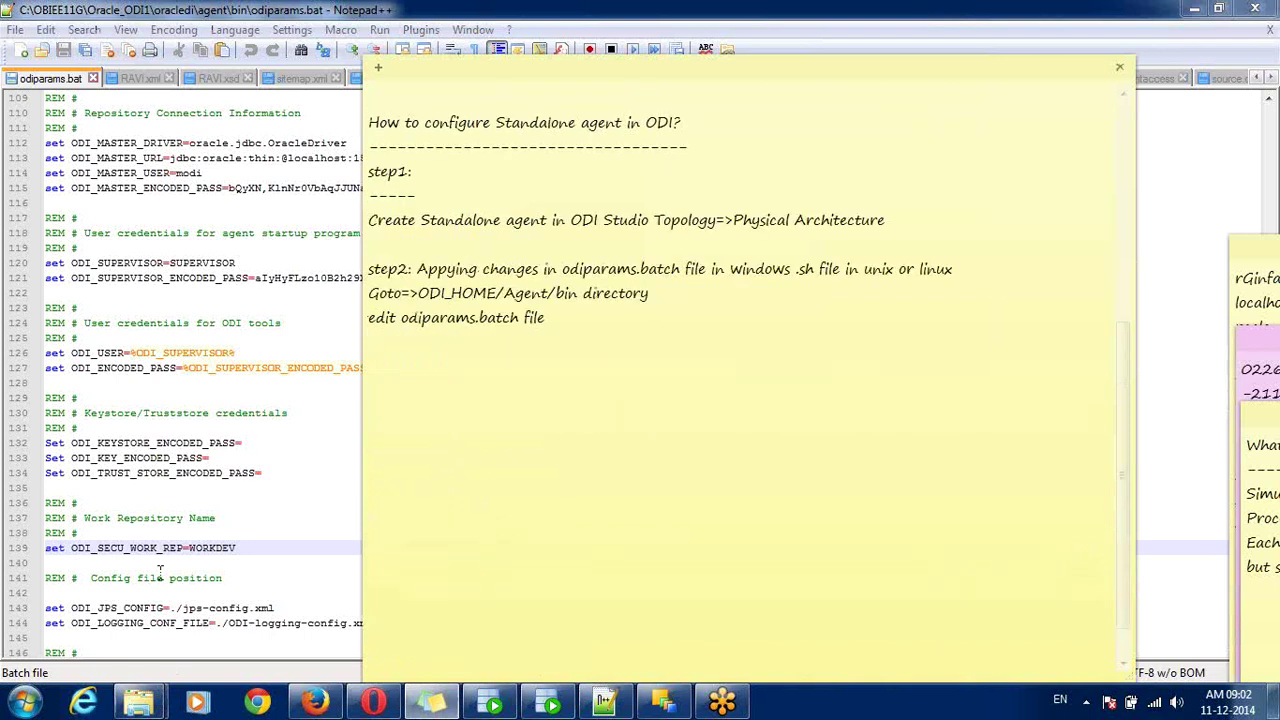
# - Return to the bin folder window and select its full address path
pyautogui.moveTo(138, 704)
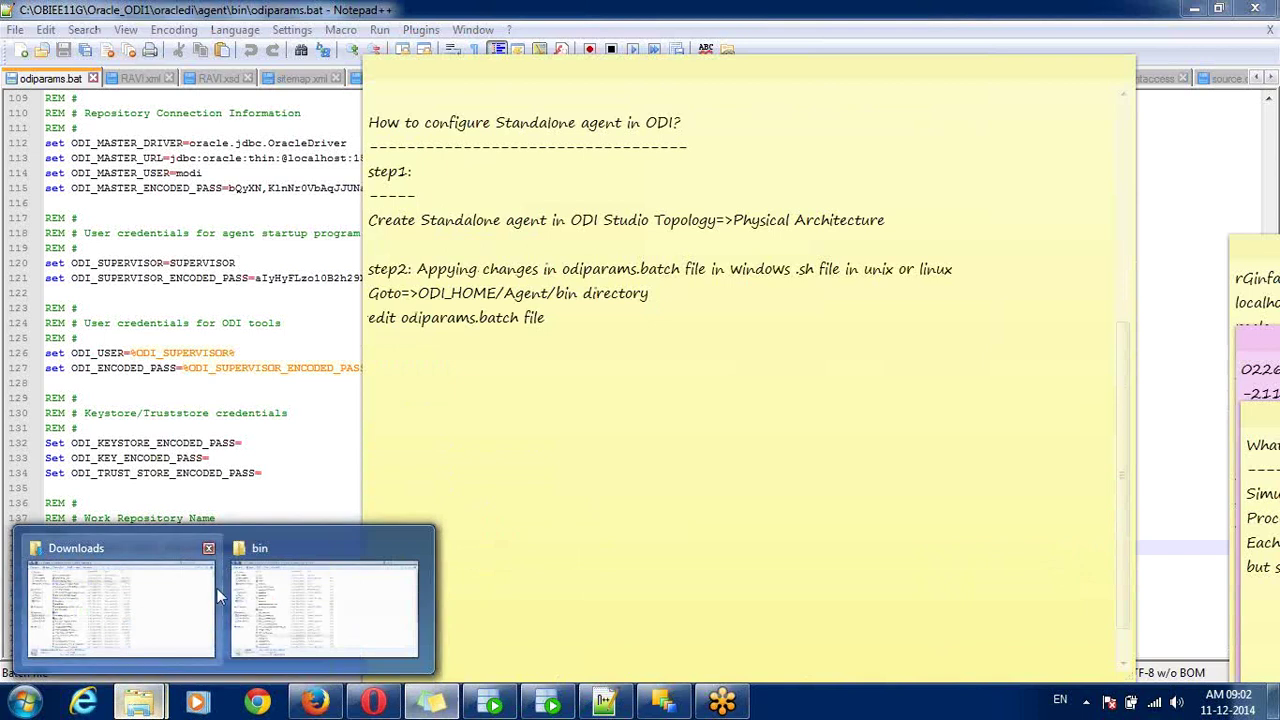
pyautogui.click(290, 597)
pyautogui.click(576, 36)
pyautogui.hotkey('ctrl', 'c')
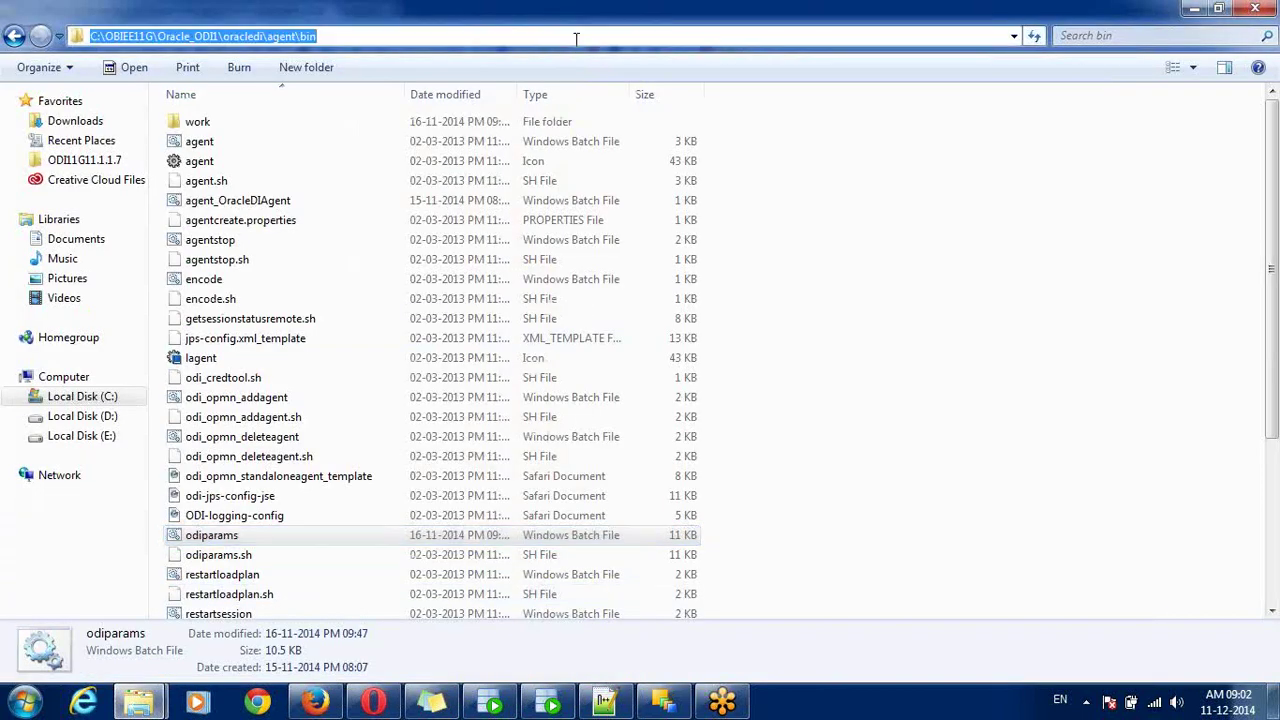
# - Paste the agent bin path and add step3 on Master repository, Supervisor and Workrepository name changes
pyautogui.click(431, 702)
pyautogui.hotkey('ctrl', 'v')
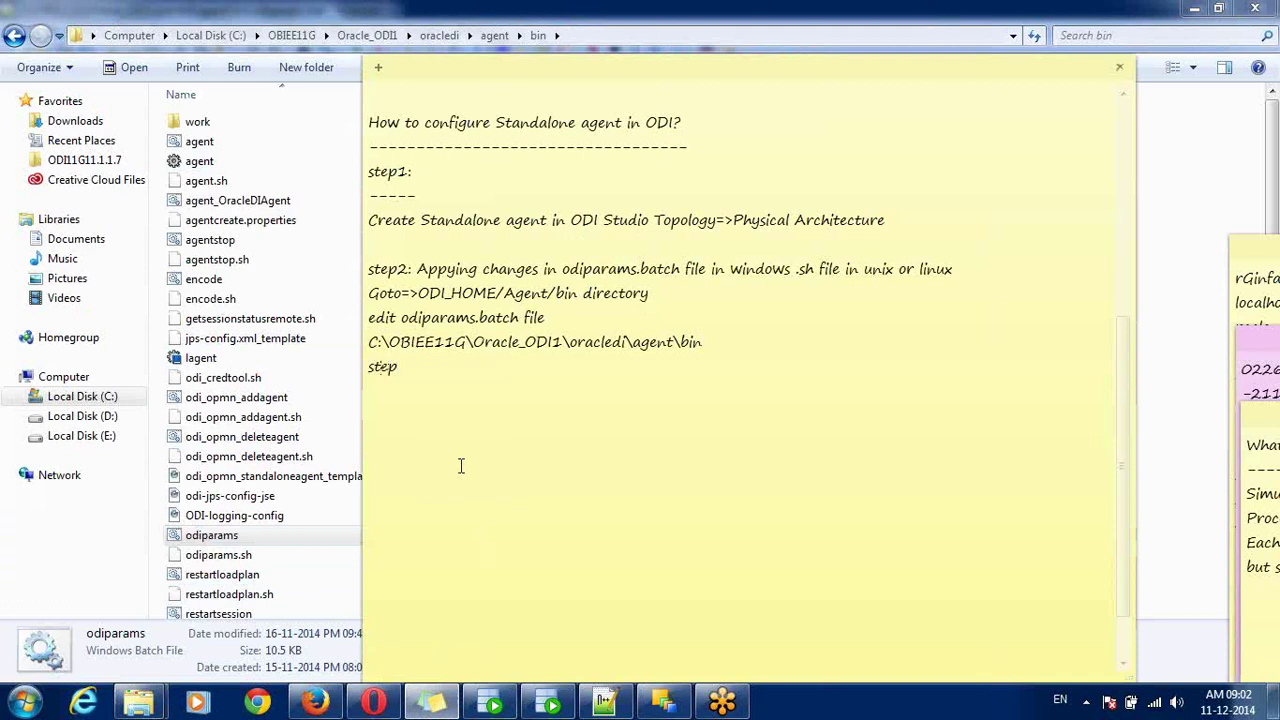
pyautogui.write(': applying, c')
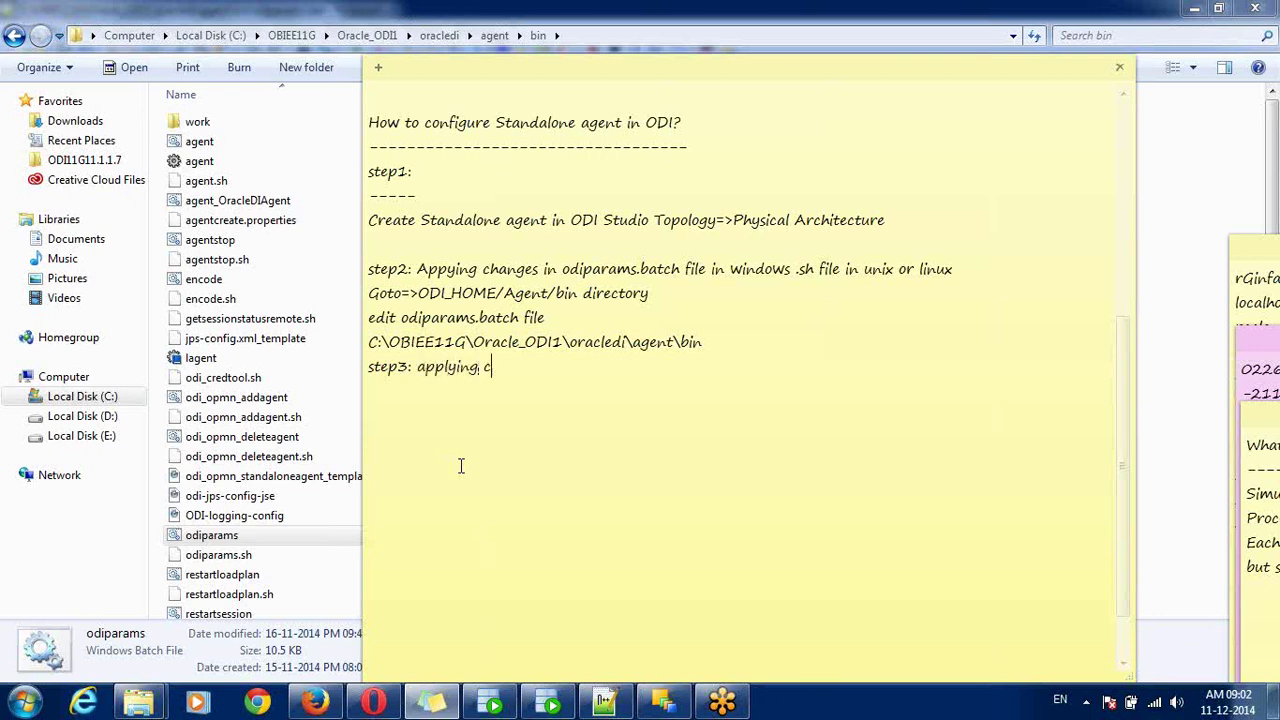
pyautogui.press('BackSpace')
pyautogui.press('BackSpace')
pyautogui.press('BackSpace')
pyautogui.write(' changes for MAs')
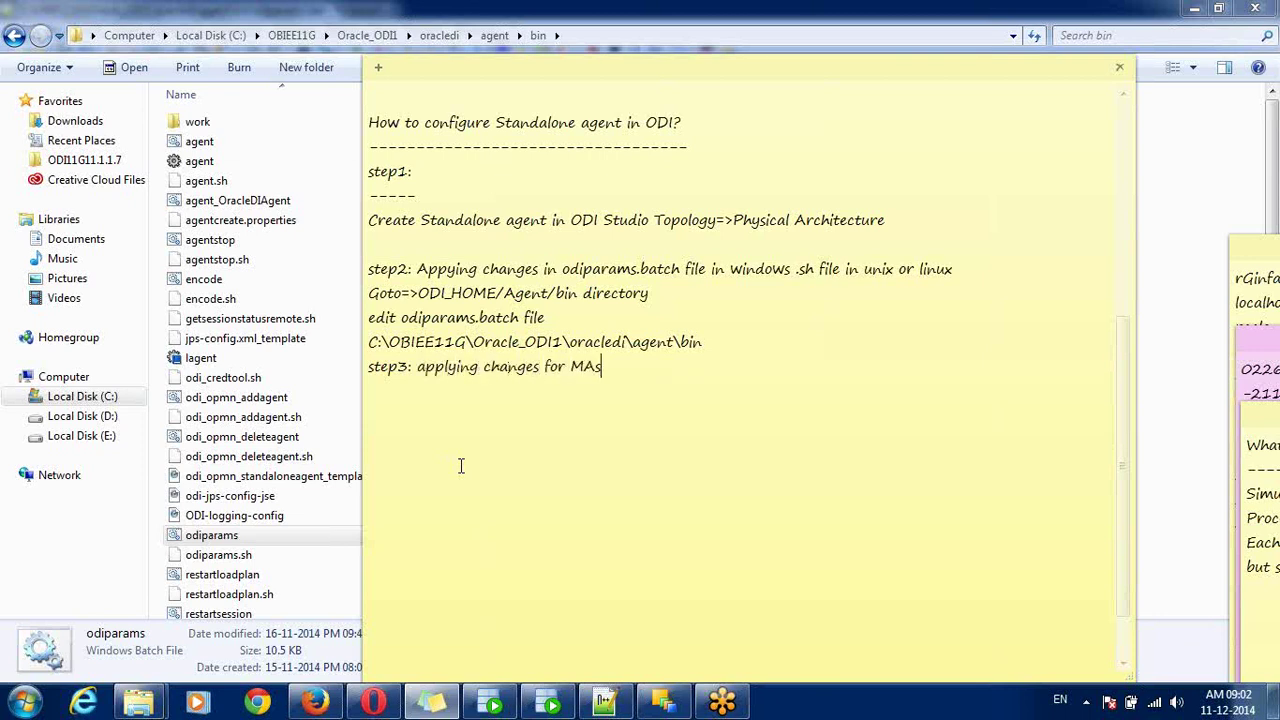
pyautogui.write('ter repository details')
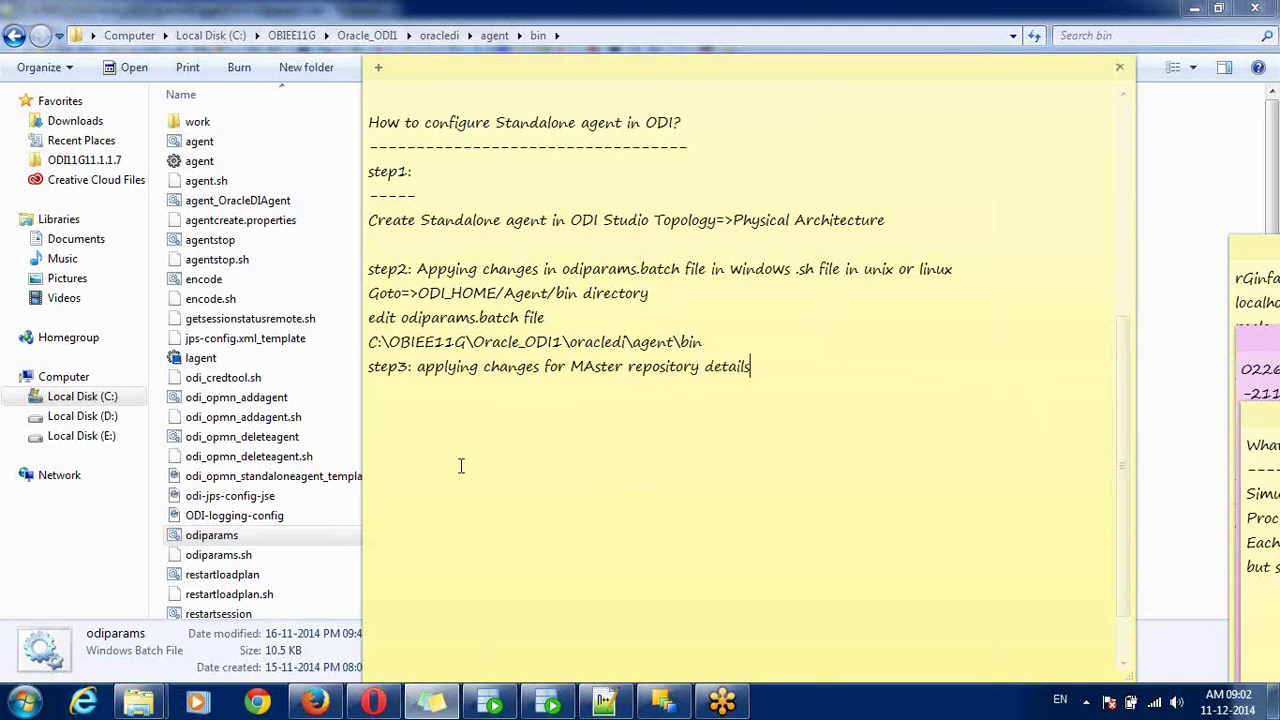
pyautogui.write(', Supervisor details and W')
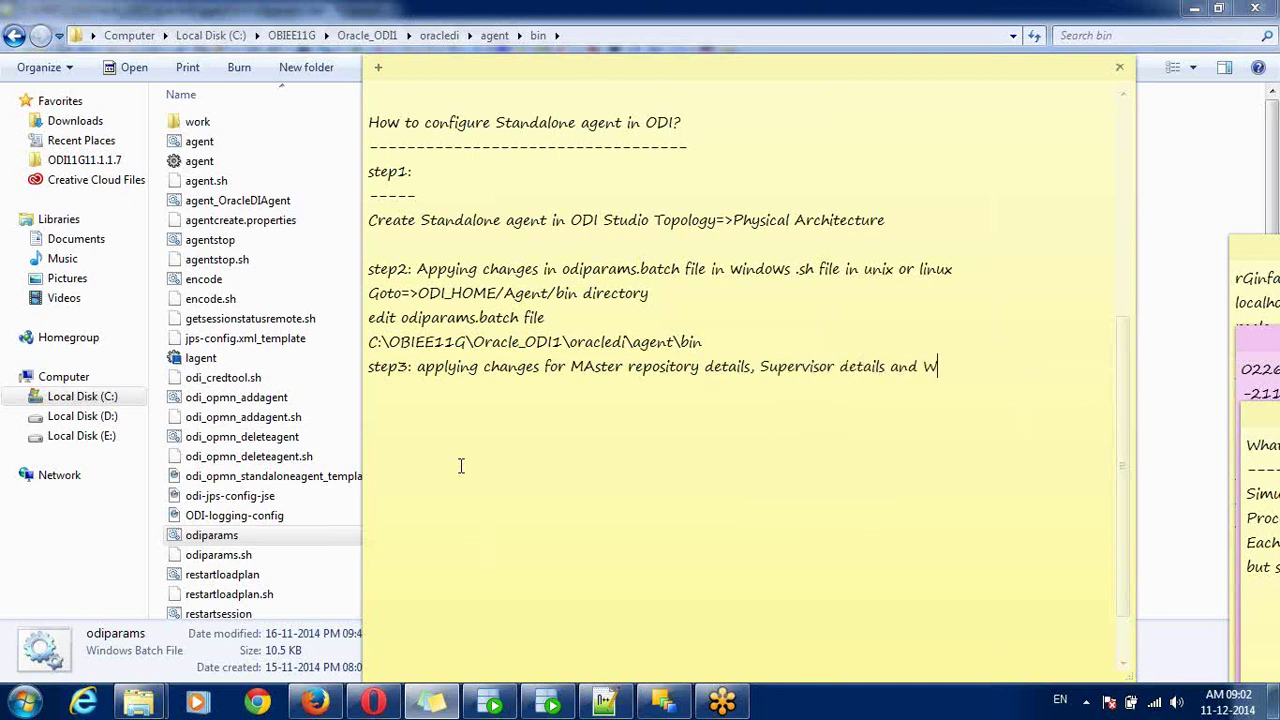
pyautogui.write('orkrepository name;')
pyautogui.press('Return')
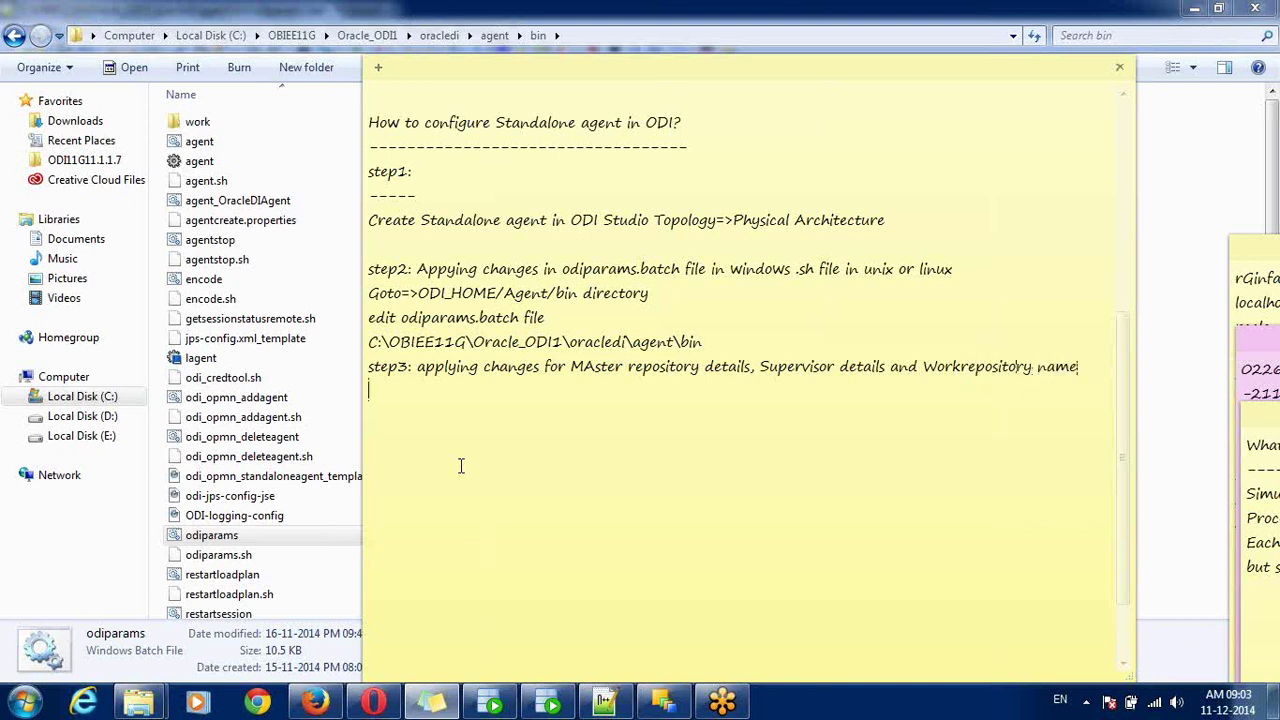
pyautogui.press('Return')
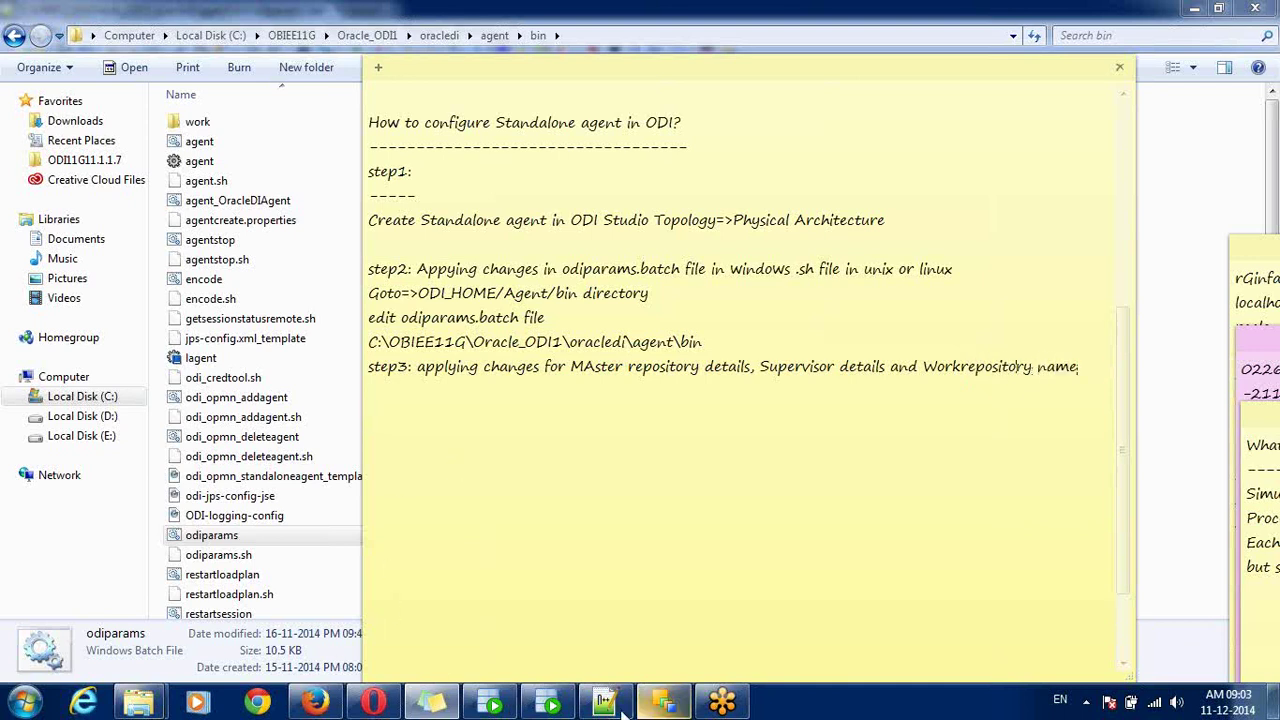
# - Circle the master repository, supervisor and work repository settings in odiparams.bat
pyautogui.click(605, 702)
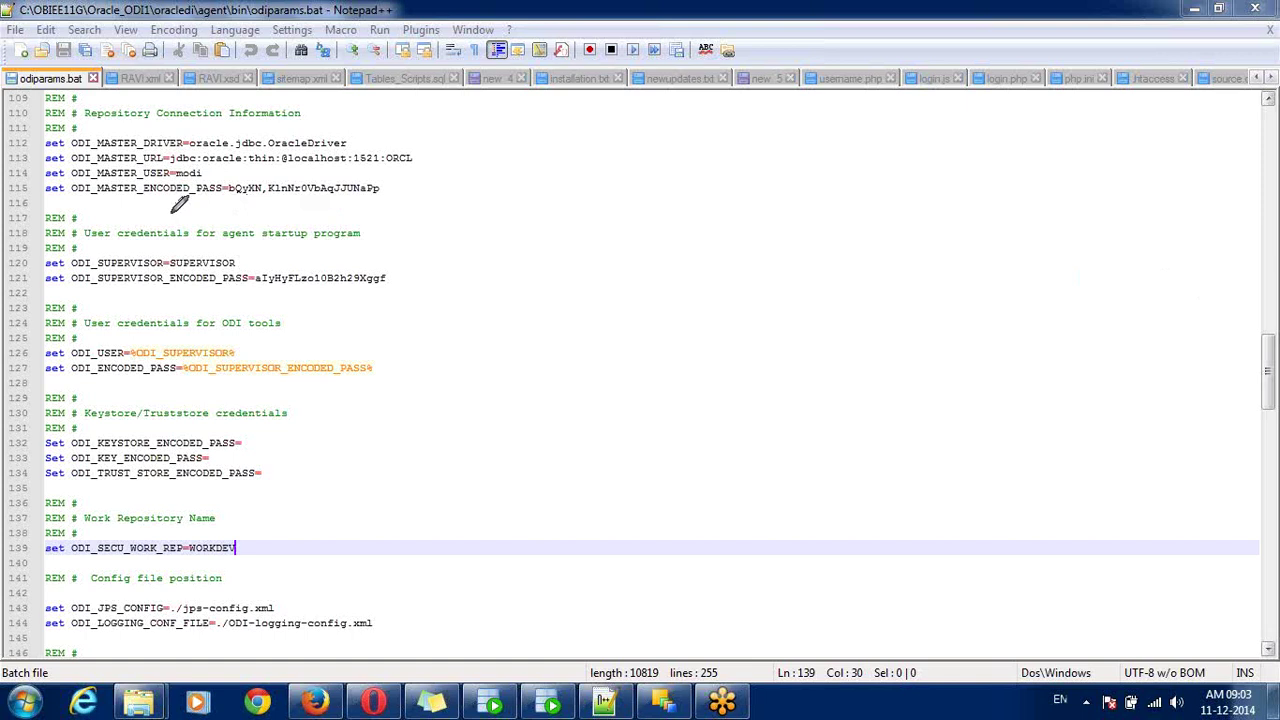
pyautogui.moveTo(70, 209); pyautogui.dragTo(114, 210)
pyautogui.moveTo(343, 190)
pyautogui.mouseDown()
pyautogui.moveTo(410, 183)
pyautogui.moveTo(270, 72)
pyautogui.moveTo(215, 95)
pyautogui.moveTo(86, 98)
pyautogui.moveTo(32, 120)
pyautogui.moveTo(46, 178)
pyautogui.moveTo(72, 200)
pyautogui.mouseUp()
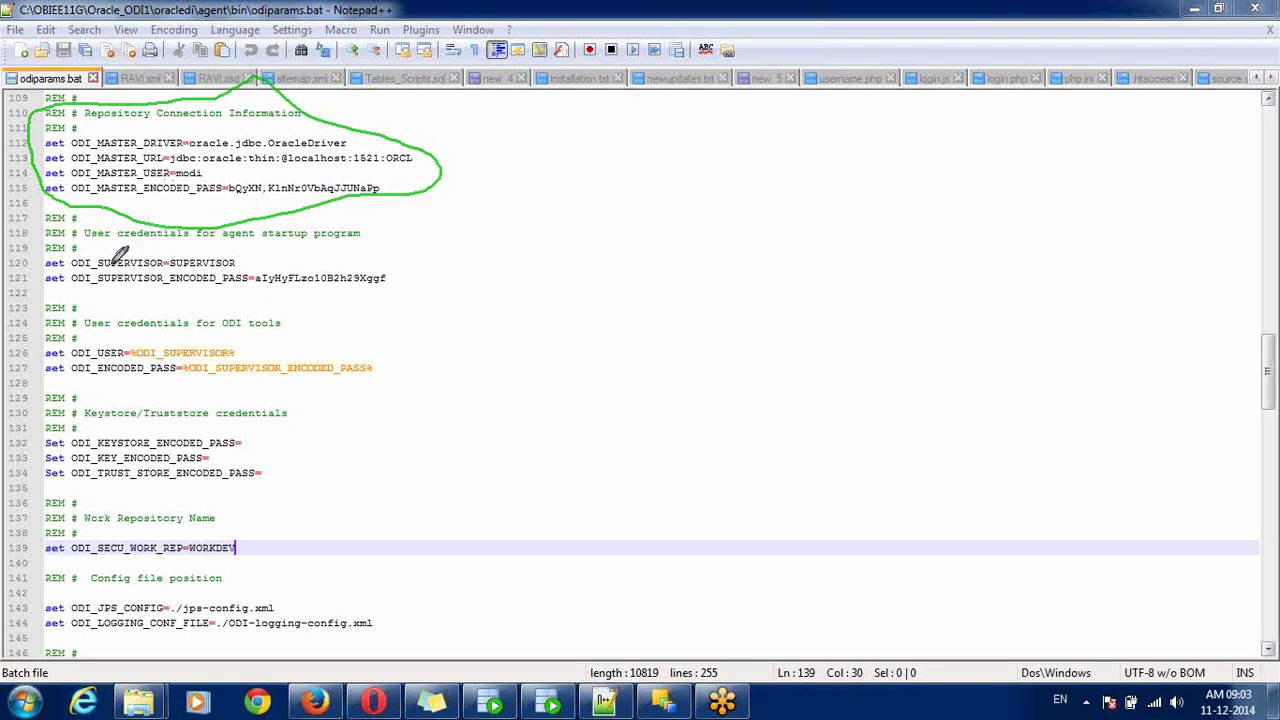
pyautogui.moveTo(116, 248)
pyautogui.mouseDown()
pyautogui.moveTo(74, 246)
pyautogui.moveTo(36, 268)
pyautogui.moveTo(110, 298)
pyautogui.moveTo(284, 299)
pyautogui.moveTo(332, 296)
pyautogui.moveTo(382, 252)
pyautogui.moveTo(245, 236)
pyautogui.moveTo(112, 247)
pyautogui.mouseUp()
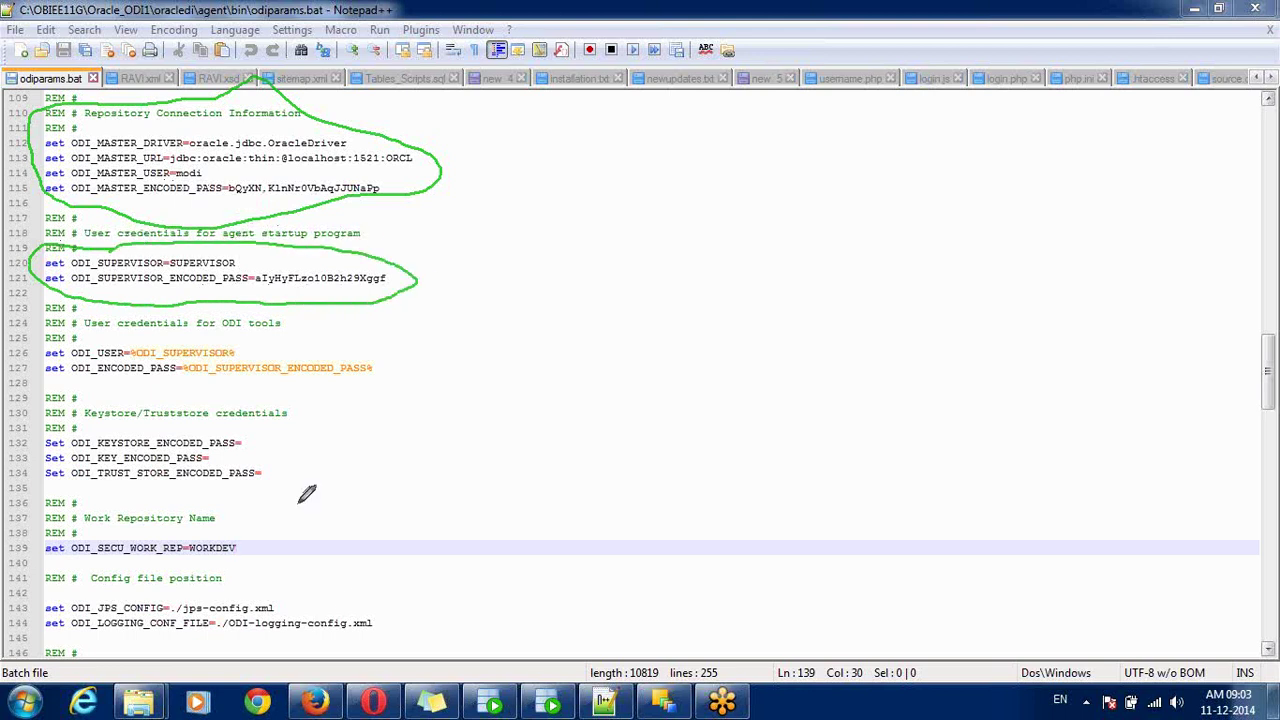
pyautogui.moveTo(233, 516)
pyautogui.mouseDown()
pyautogui.moveTo(165, 490)
pyautogui.moveTo(57, 483)
pyautogui.moveTo(38, 486)
pyautogui.moveTo(24, 540)
pyautogui.moveTo(76, 565)
pyautogui.moveTo(214, 568)
pyautogui.moveTo(249, 551)
pyautogui.moveTo(232, 512)
pyautogui.mouseUp()
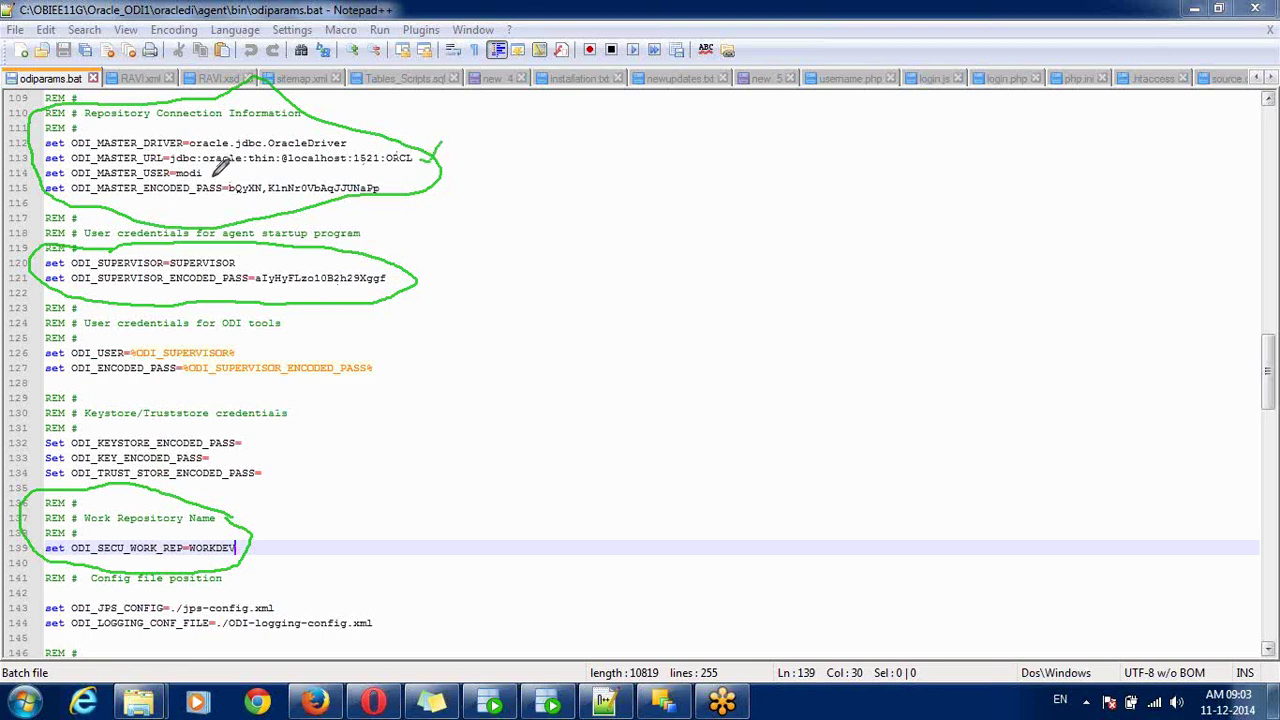
# - Tick the master user modi, encoded passwords, SUPERVISOR user and WORKDEV repository name
pyautogui.moveTo(209, 172); pyautogui.dragTo(220, 167)
pyautogui.moveTo(385, 183); pyautogui.dragTo(405, 177)
pyautogui.moveTo(239, 259); pyautogui.dragTo(262, 244)
pyautogui.moveTo(396, 276); pyautogui.dragTo(419, 258)
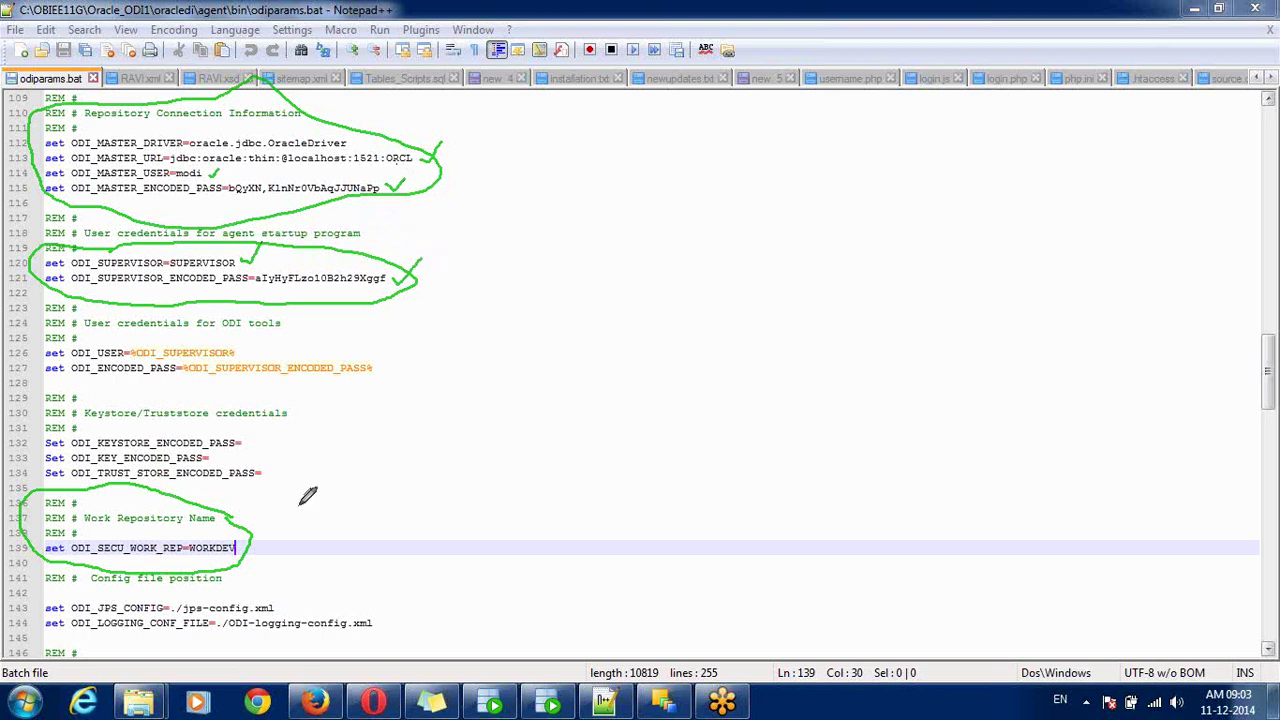
pyautogui.moveTo(258, 544); pyautogui.dragTo(285, 532)
pyautogui.moveTo(688, 712)
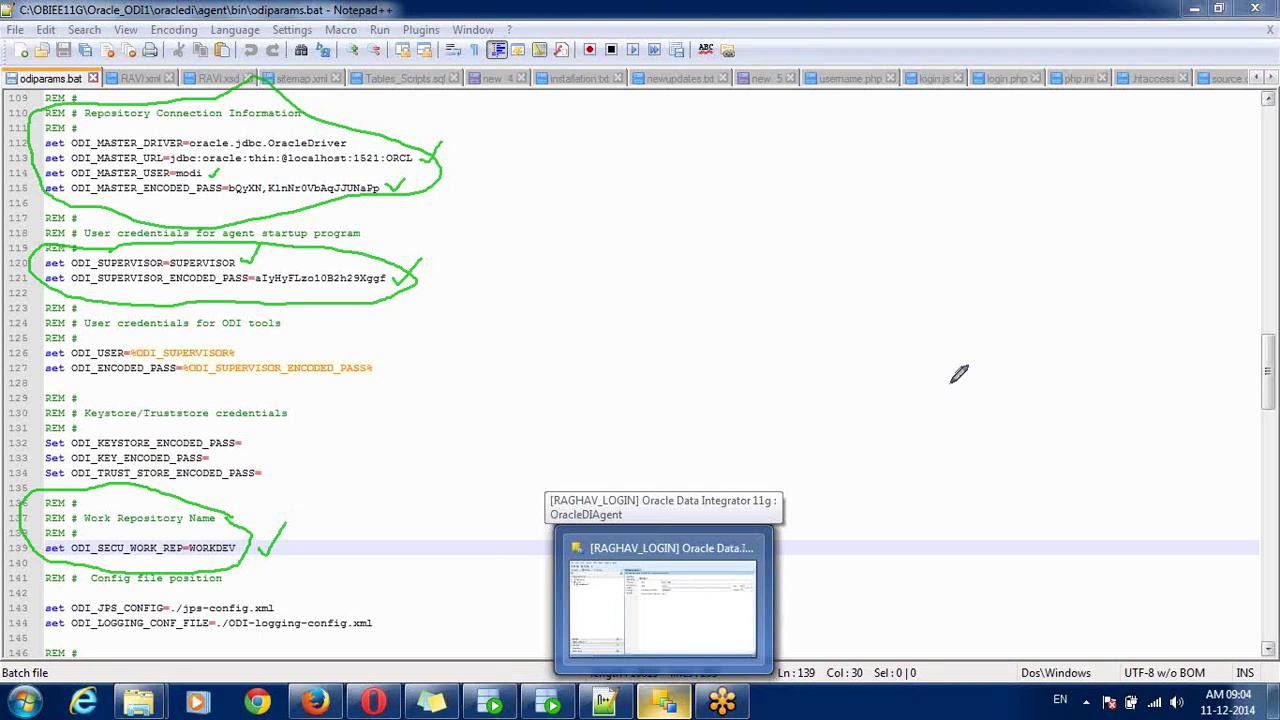
# - Stop the screen pen, review ODI's Repository Connection Information, then return to the notes
pyautogui.click(1223, 265)
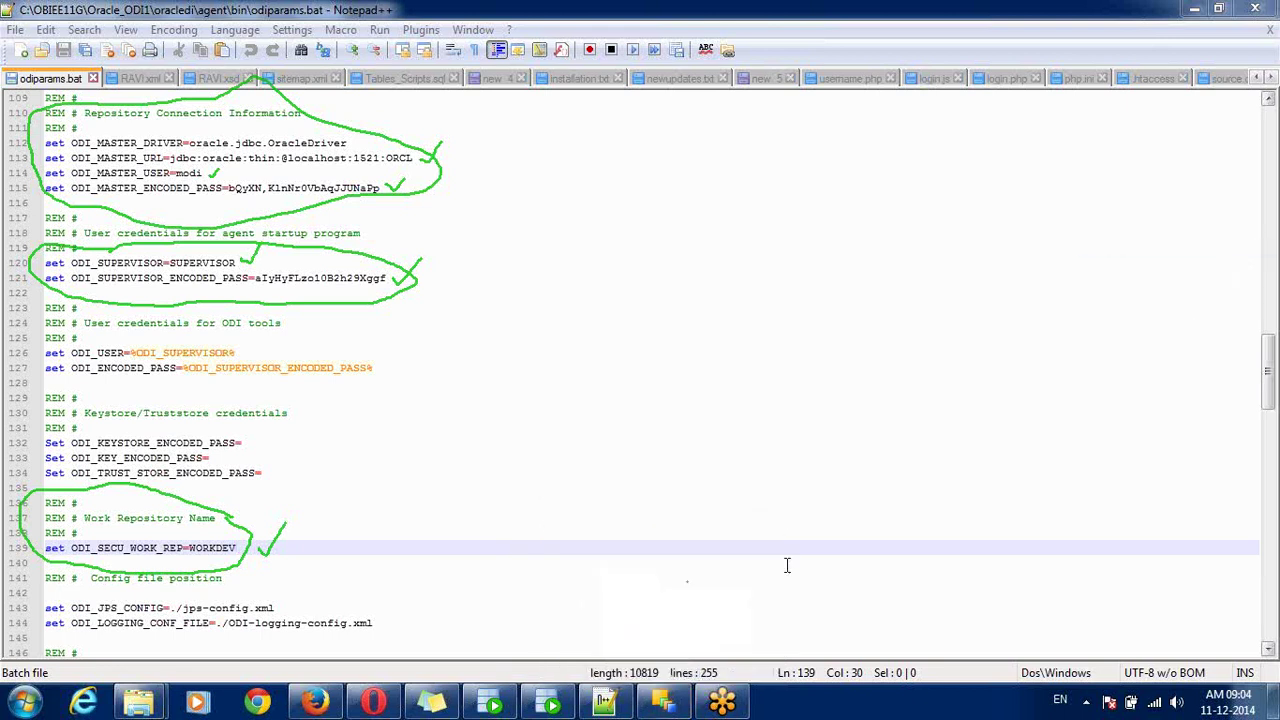
pyautogui.click(662, 703)
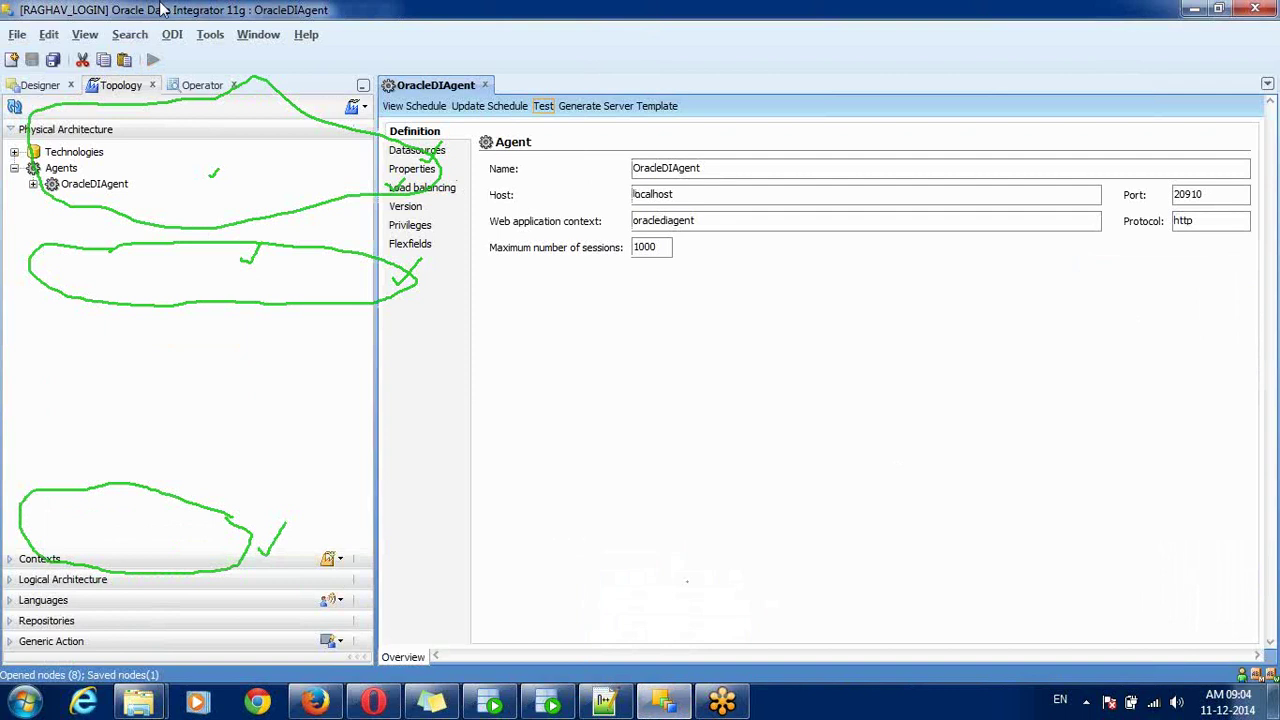
pyautogui.click(172, 34)
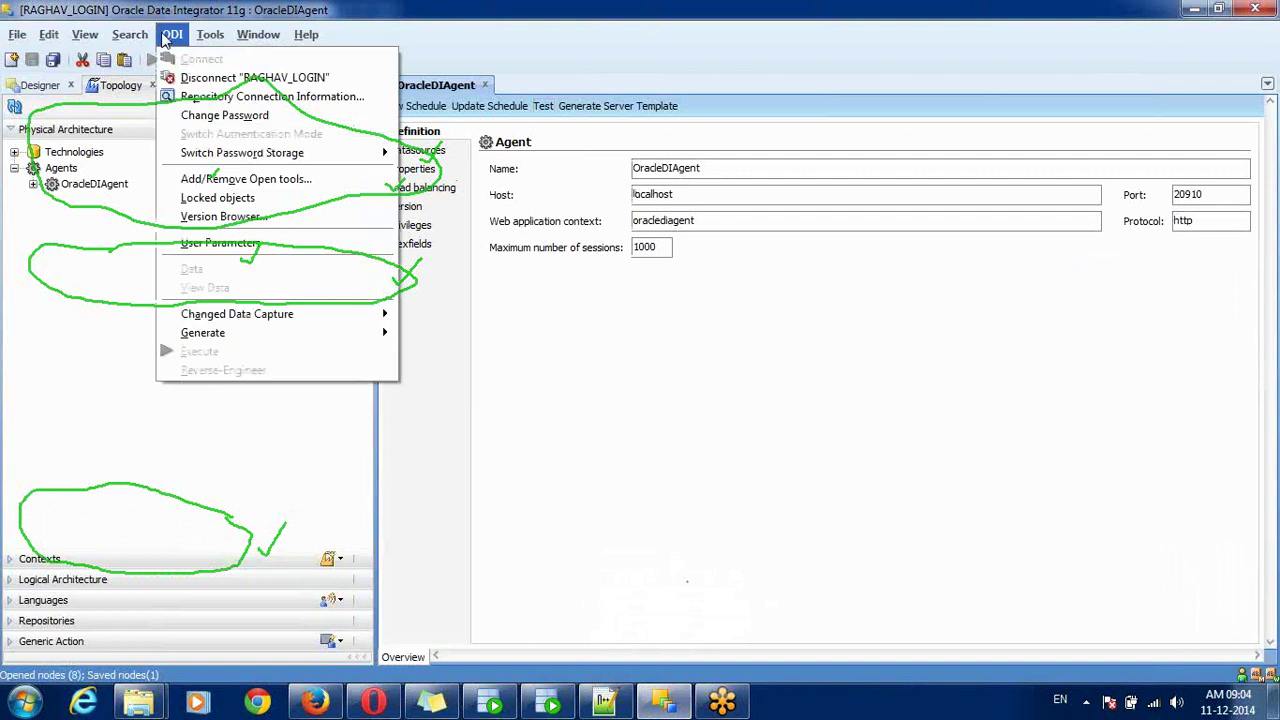
pyautogui.click(217, 97)
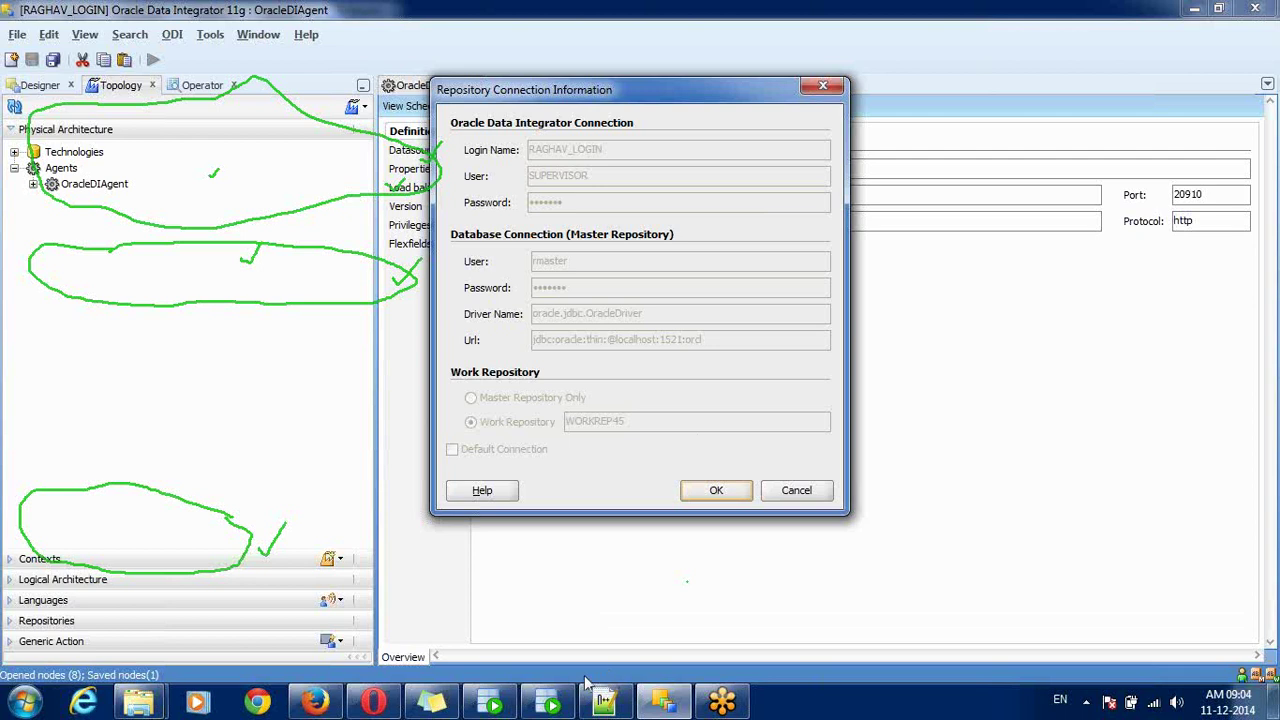
pyautogui.click(447, 703)
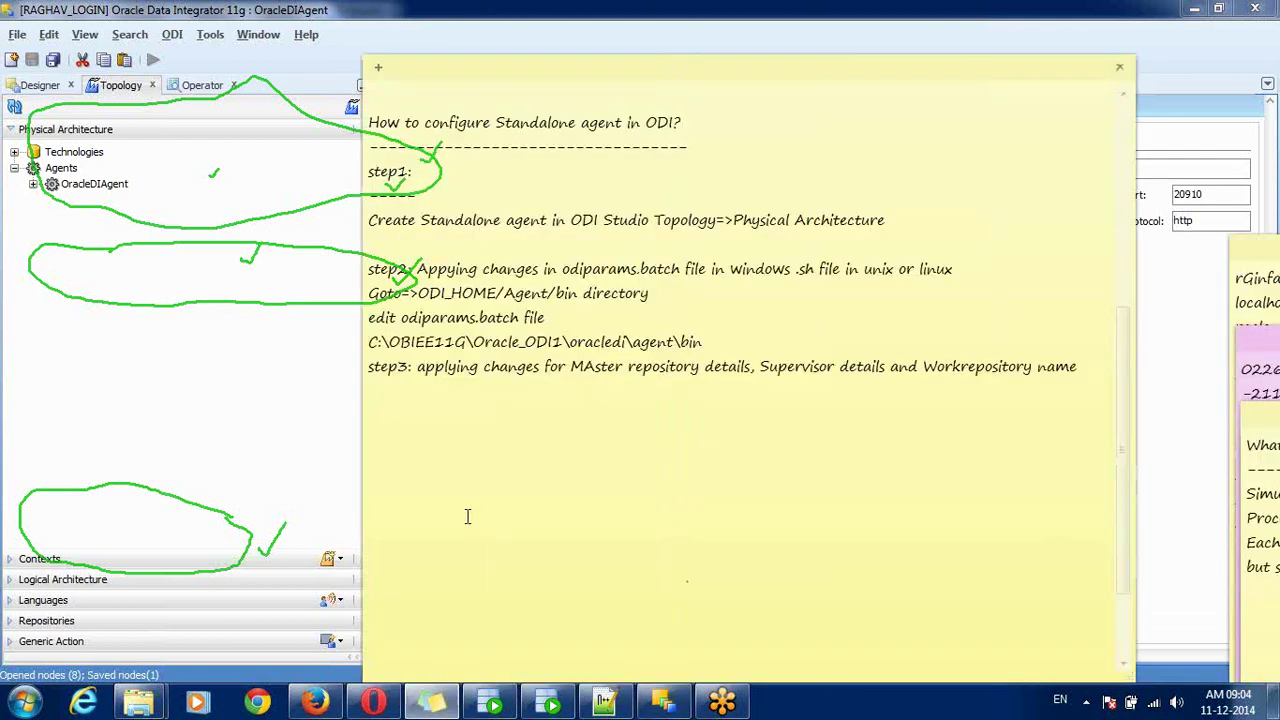
# - Note how to encode a password: the client-side encode utility, open CMD, cd to the agent bin path
pyautogui.write('How to encode a pass')
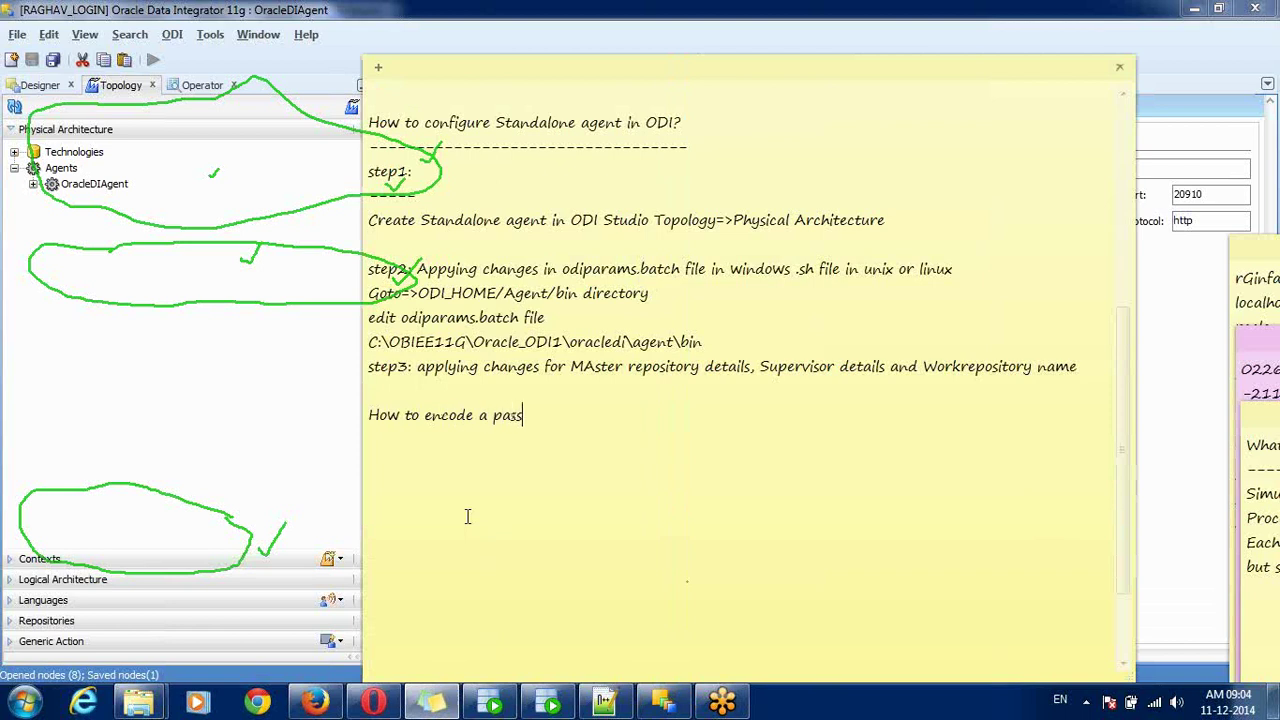
pyautogui.write('word?')
pyautogui.press('Return')
pyautogui.write('in client')
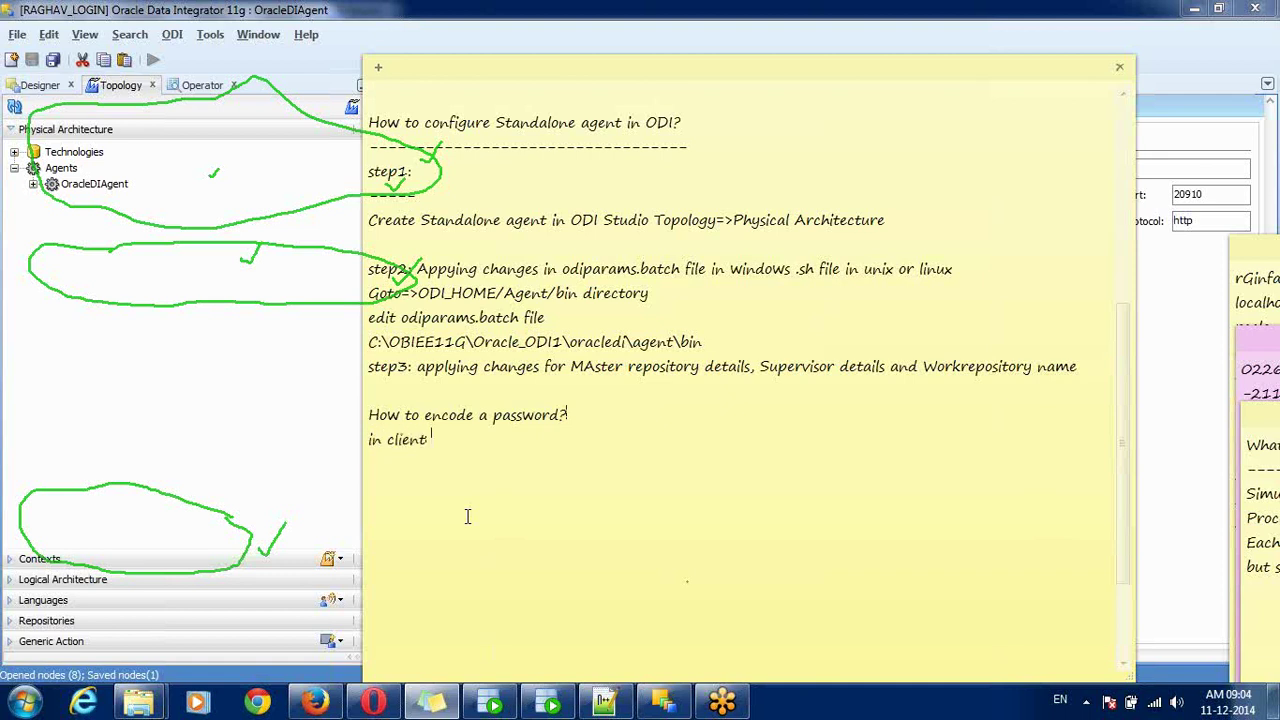
pyautogui.write(' side odi providing ')
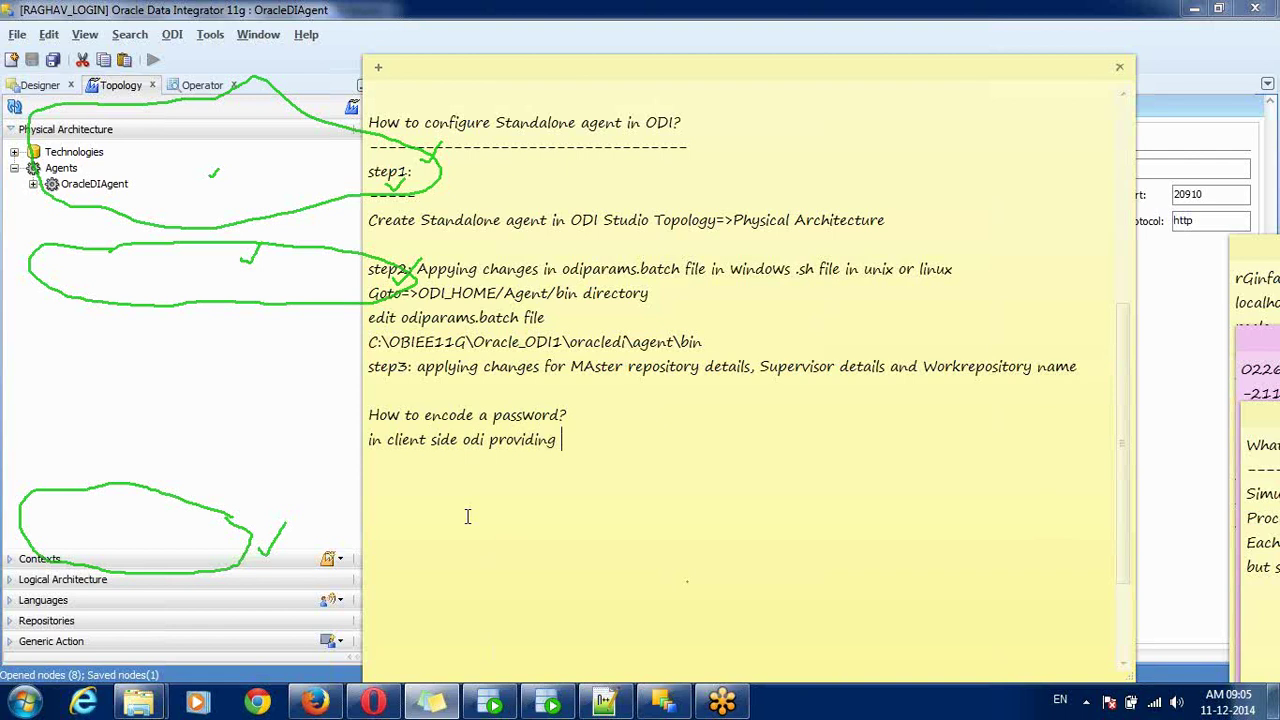
pyautogui.write('encode utility')
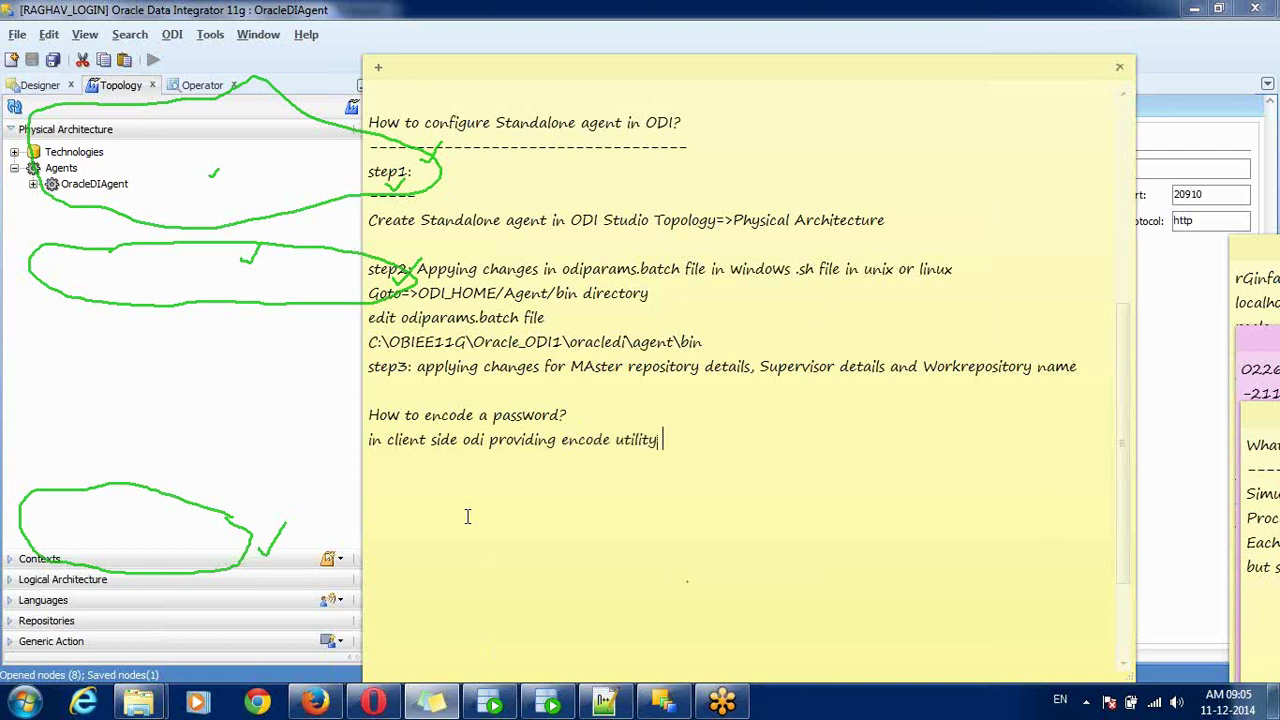
pyautogui.write(' for encoding a pa')
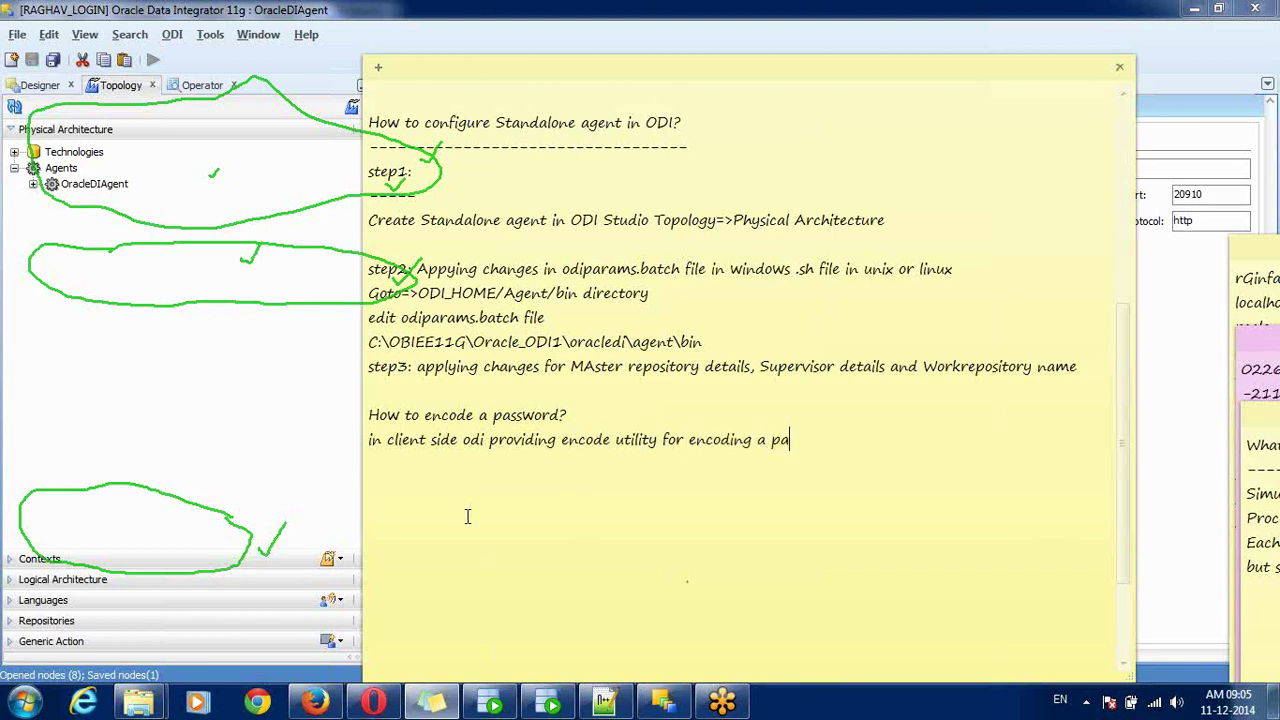
pyautogui.write('ssword:')
pyautogui.press('Return')
pyautogui.press('Return')
pyautogui.write('open CMD prom')
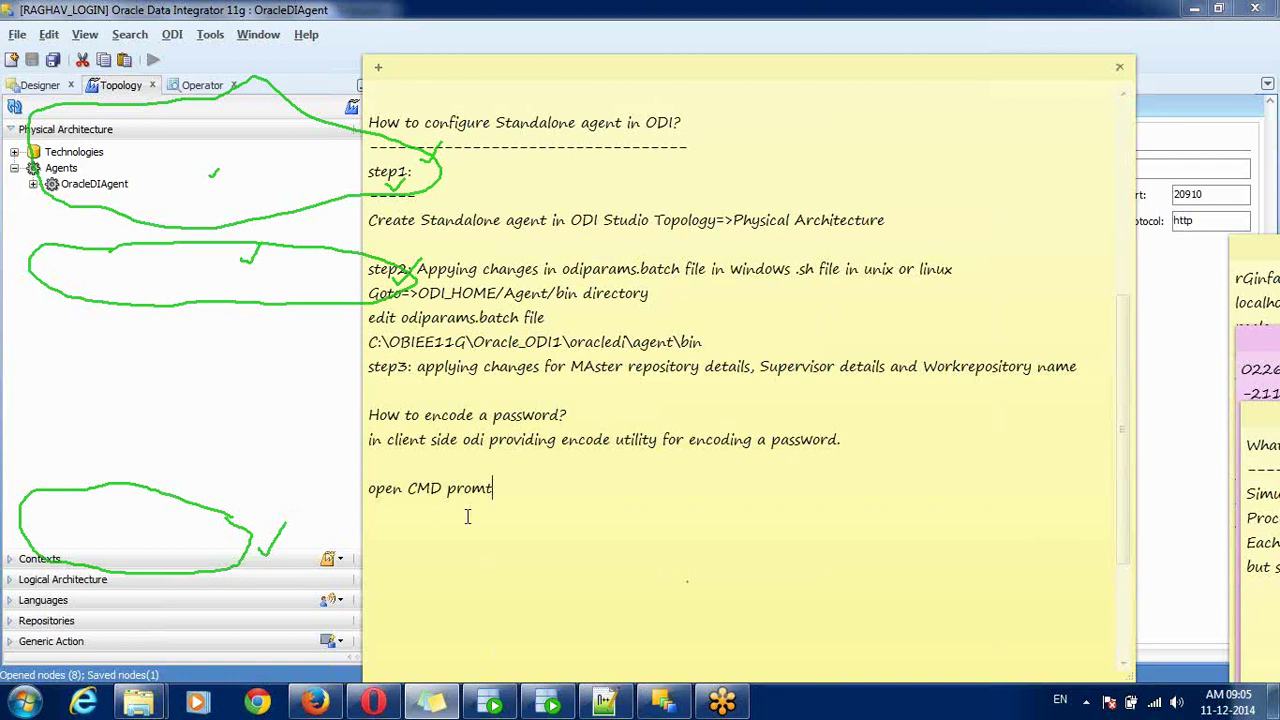
pyautogui.write('t')
pyautogui.press('BackSpace')
pyautogui.write('pt=> Change directory to')
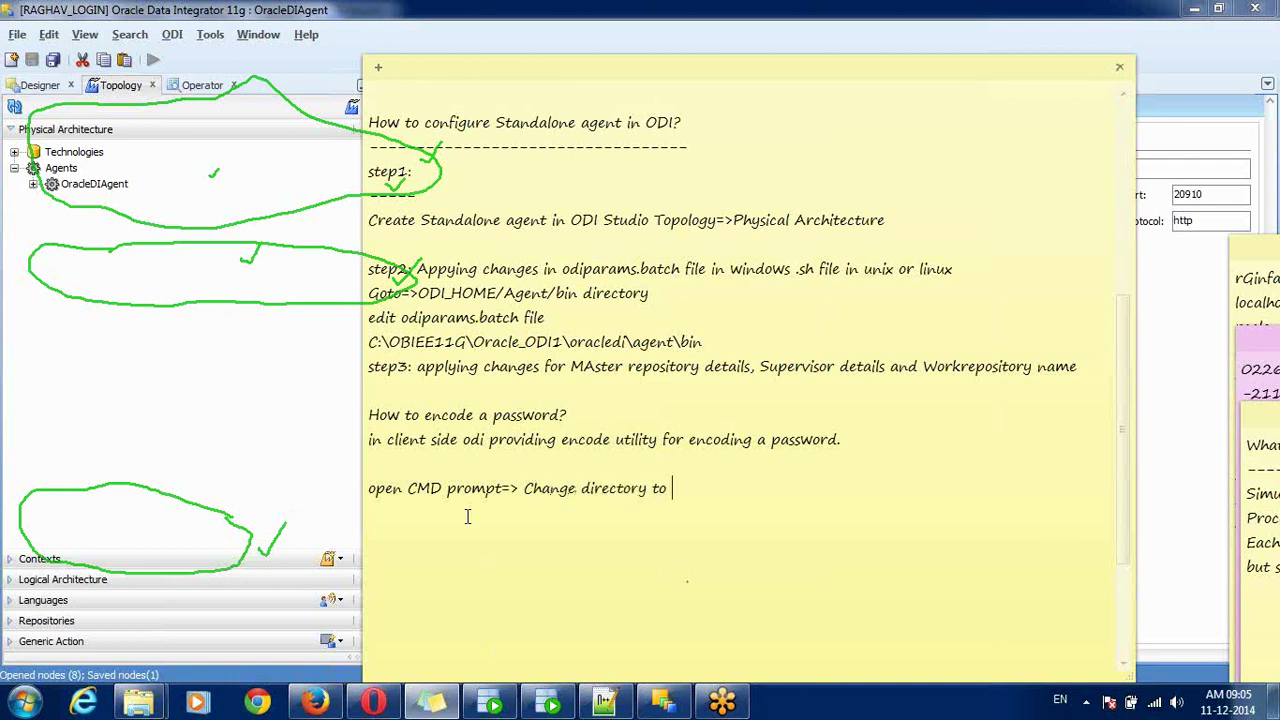
pyautogui.write('C:\\OBIEE11G\\Oracle_ODI1\\oracledi\\agent\\bin')
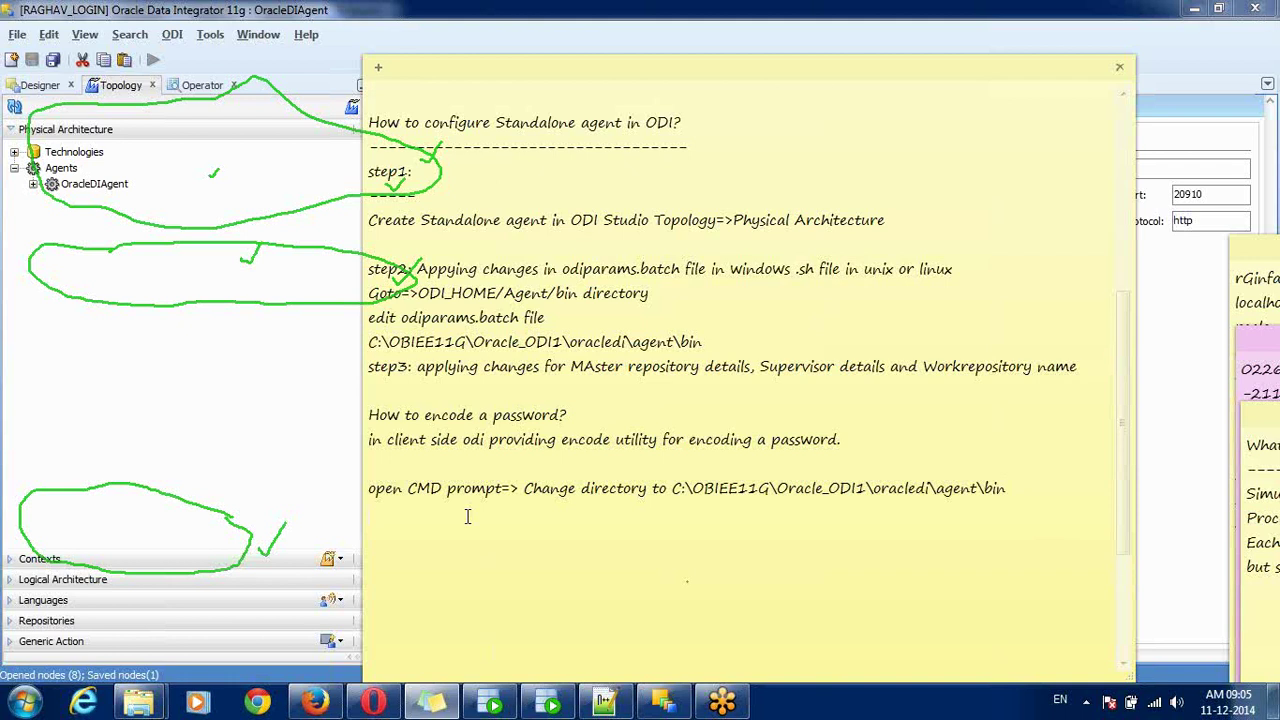
pyautogui.press('Return')
# - Launch a Command Prompt through Run with cmd
pyautogui.press('super+r')
pyautogui.write('cmd')
pyautogui.press('Return')
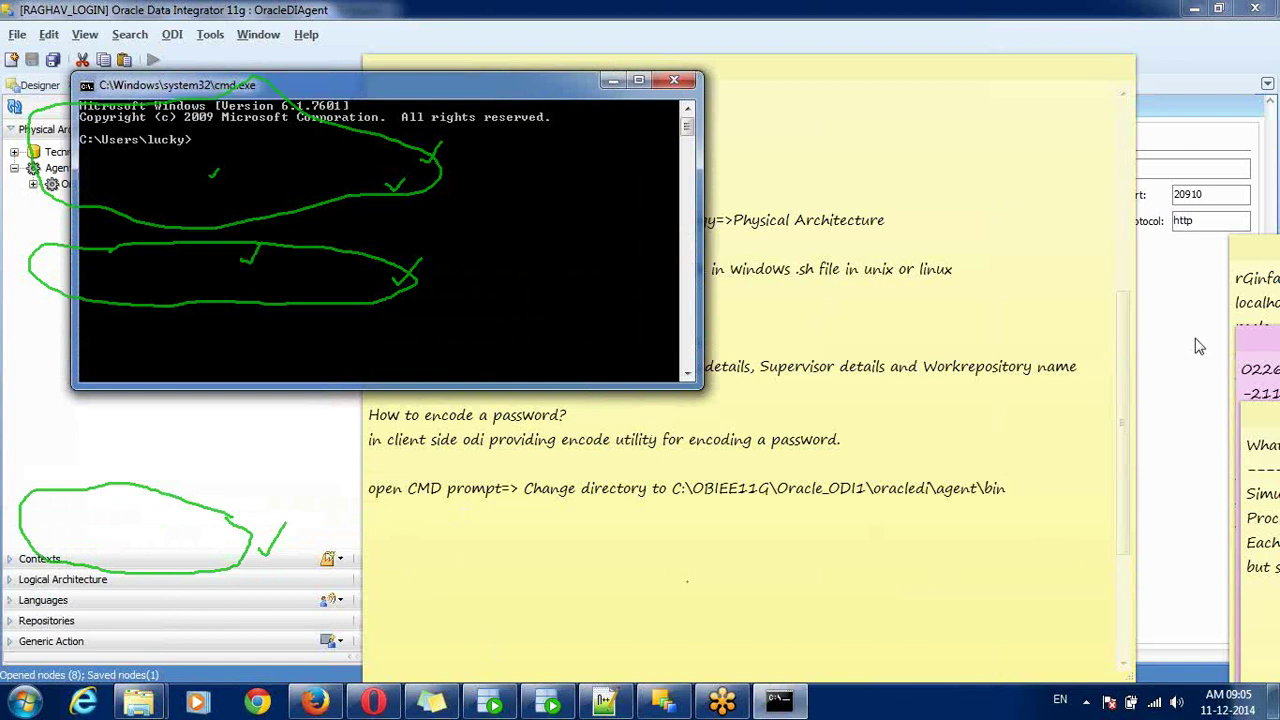
# - Change directory in Command Prompt to C:\OBIEE11G\Oracle_ODI1\oracledi\agent\bin
pyautogui.click(1273, 253)
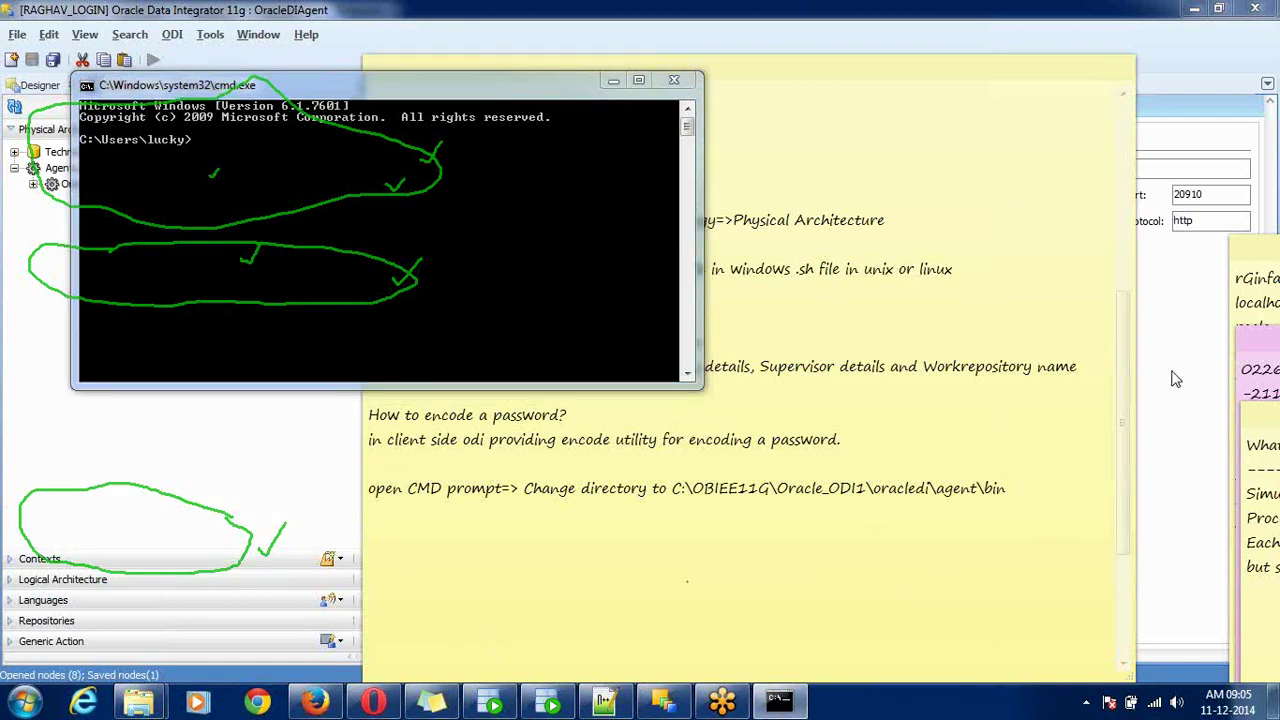
pyautogui.click(338, 160)
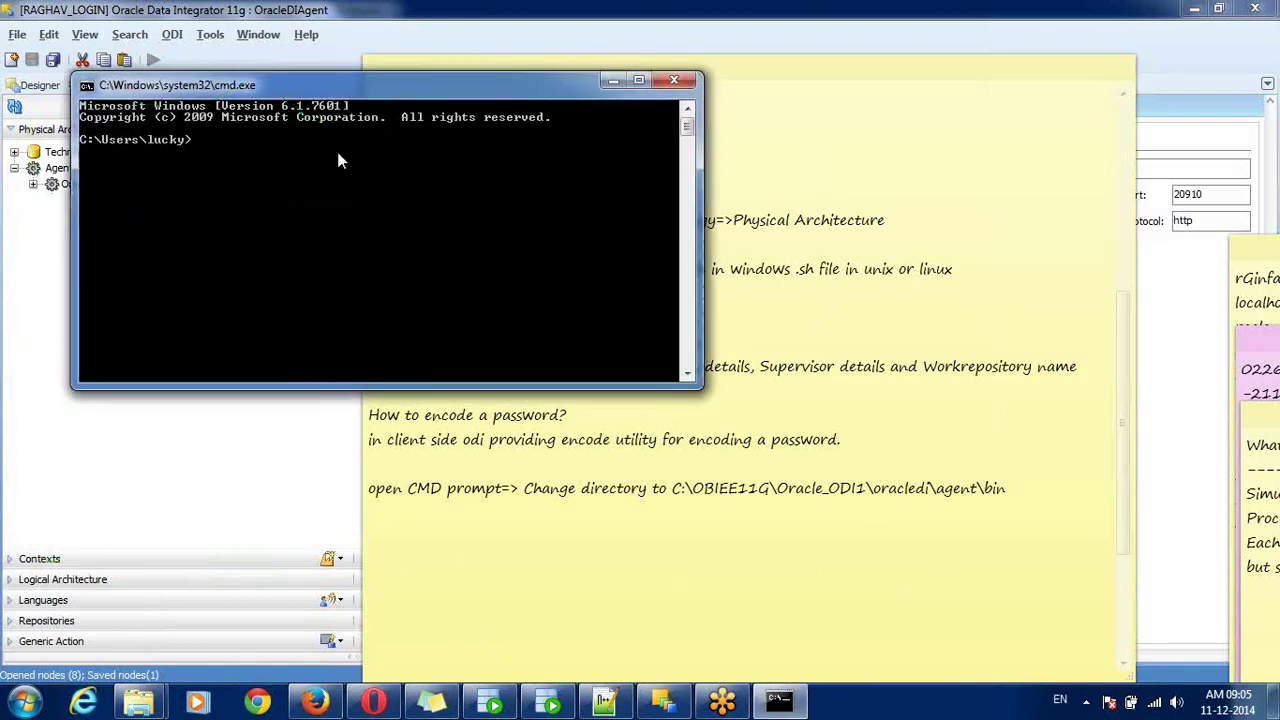
pyautogui.write('cd')
pyautogui.rightClick(337, 152)
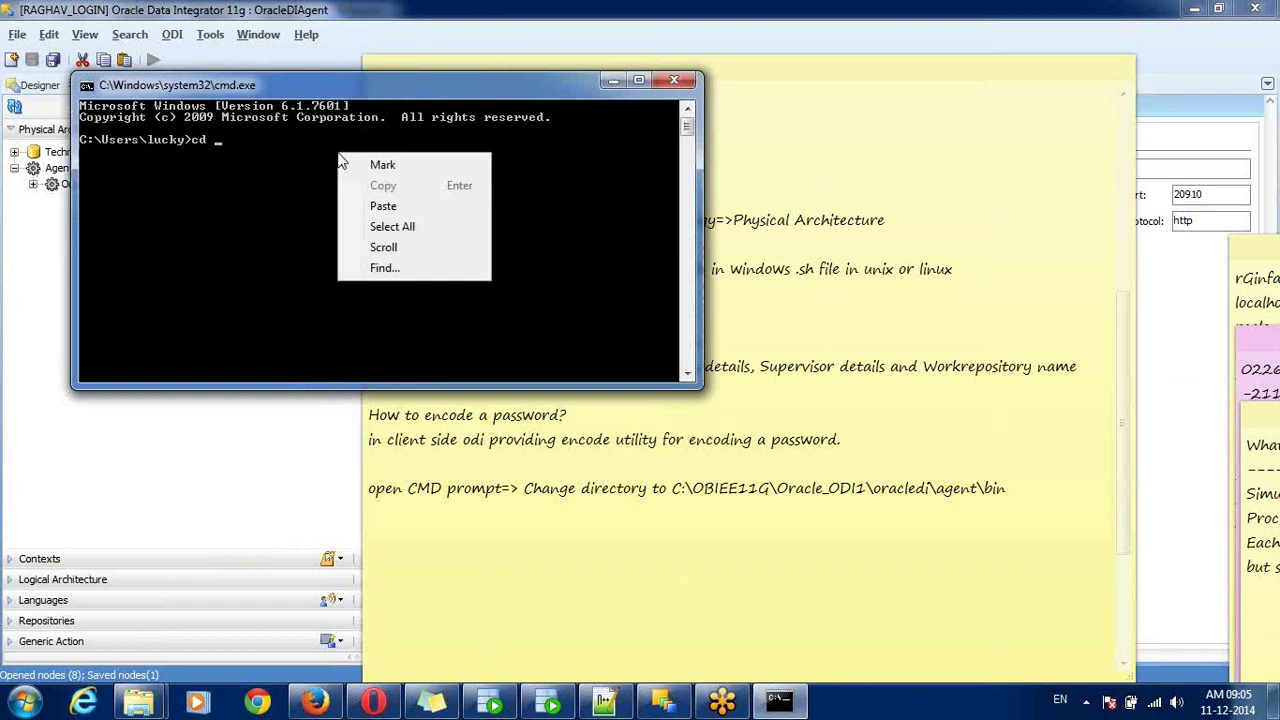
pyautogui.click(400, 208)
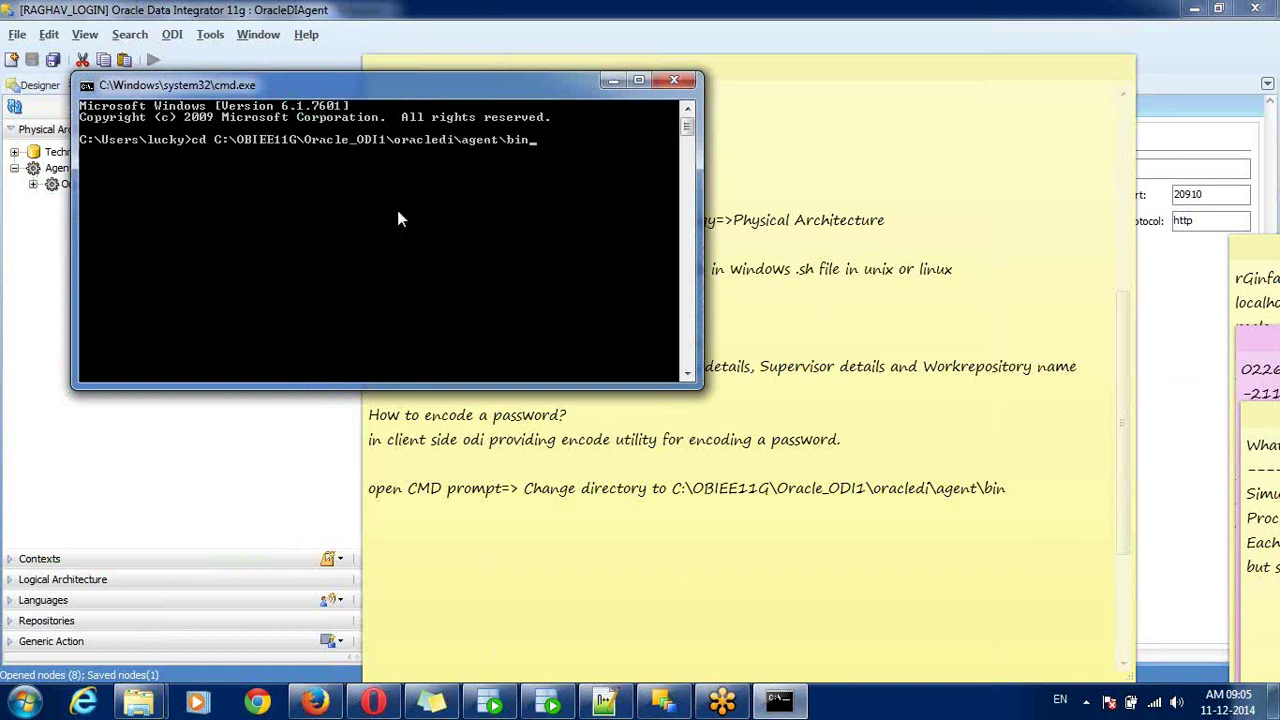
pyautogui.press('Return')
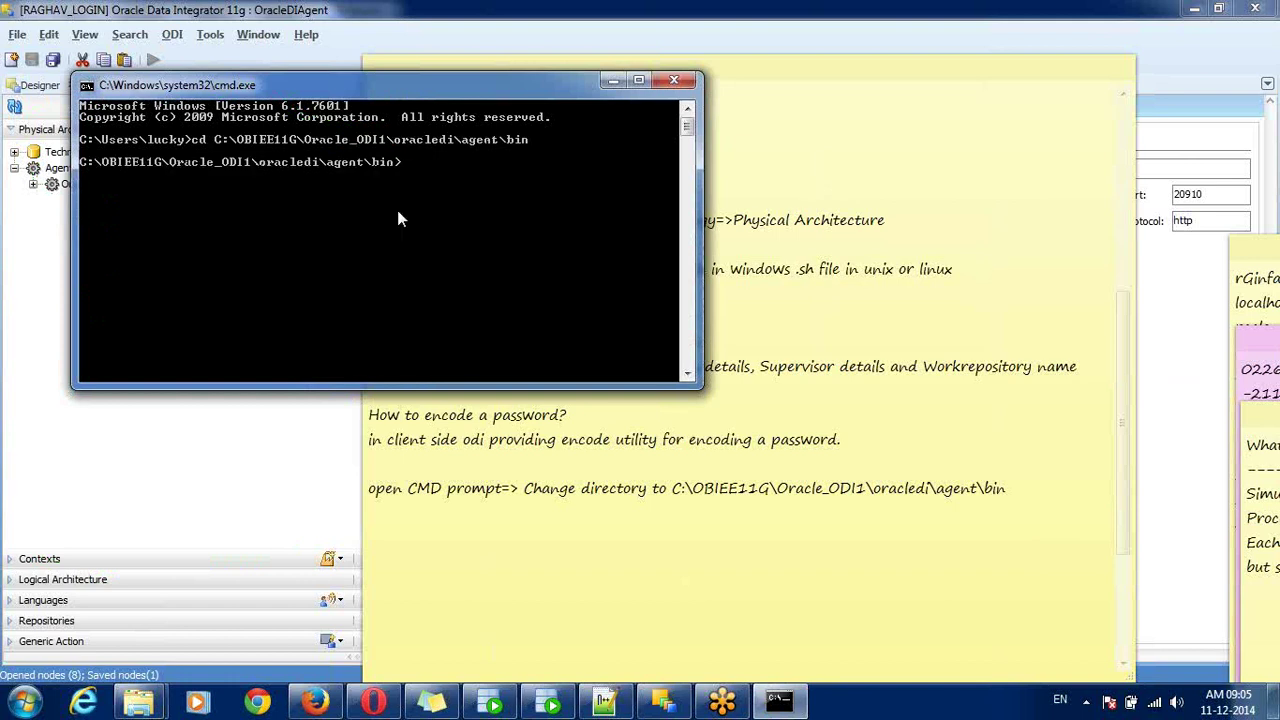
# - Show the agent bin folder in Explorer and highlight the encode and encode.sh scripts
pyautogui.click(155, 697)
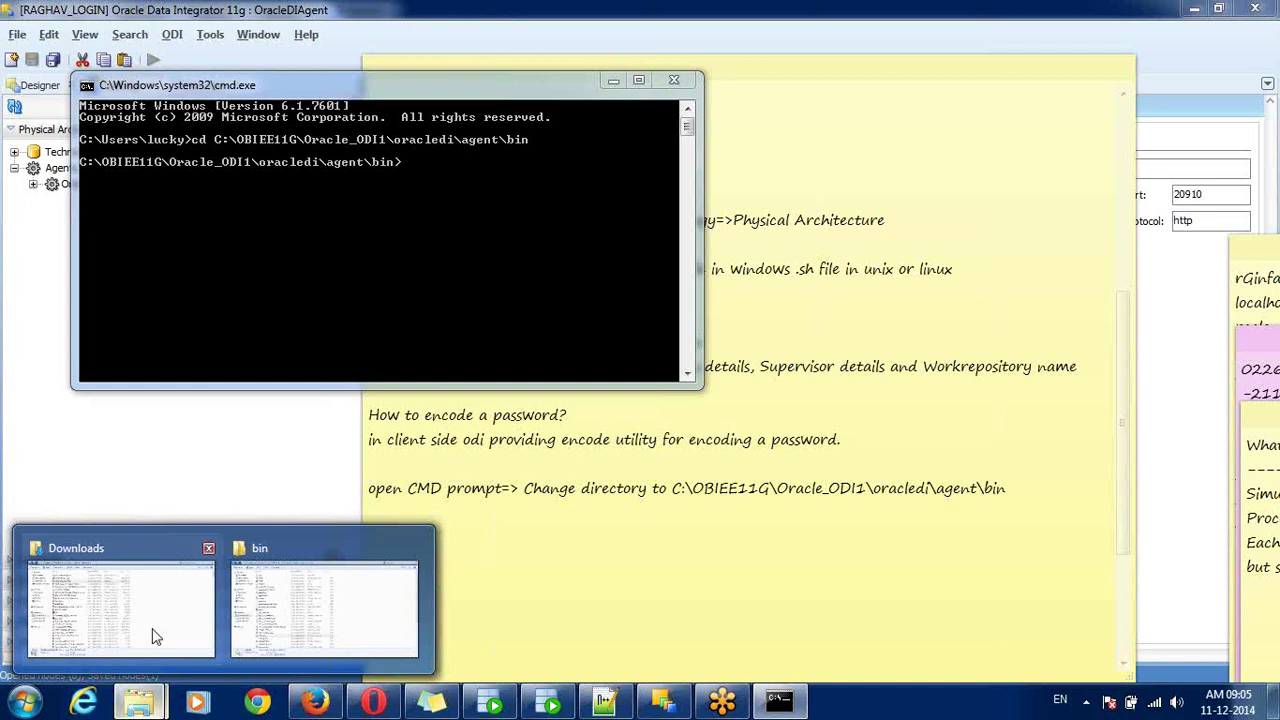
pyautogui.click(262, 622)
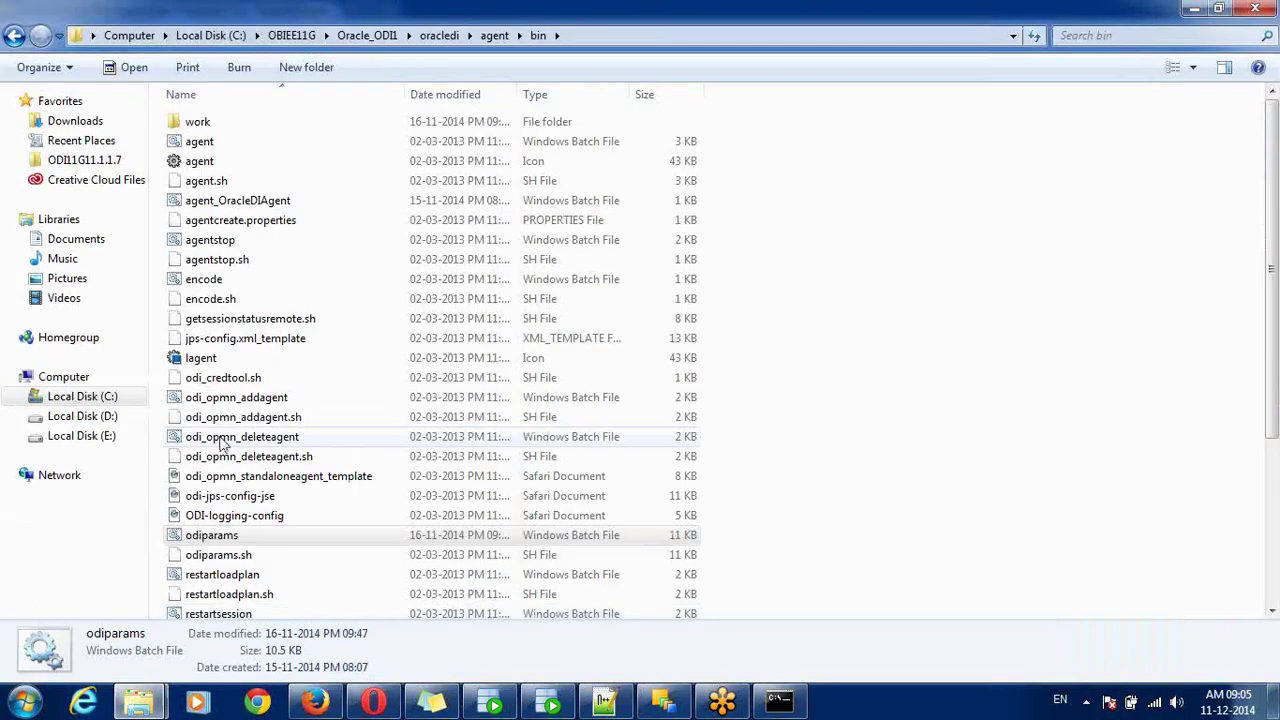
pyautogui.click(220, 302)
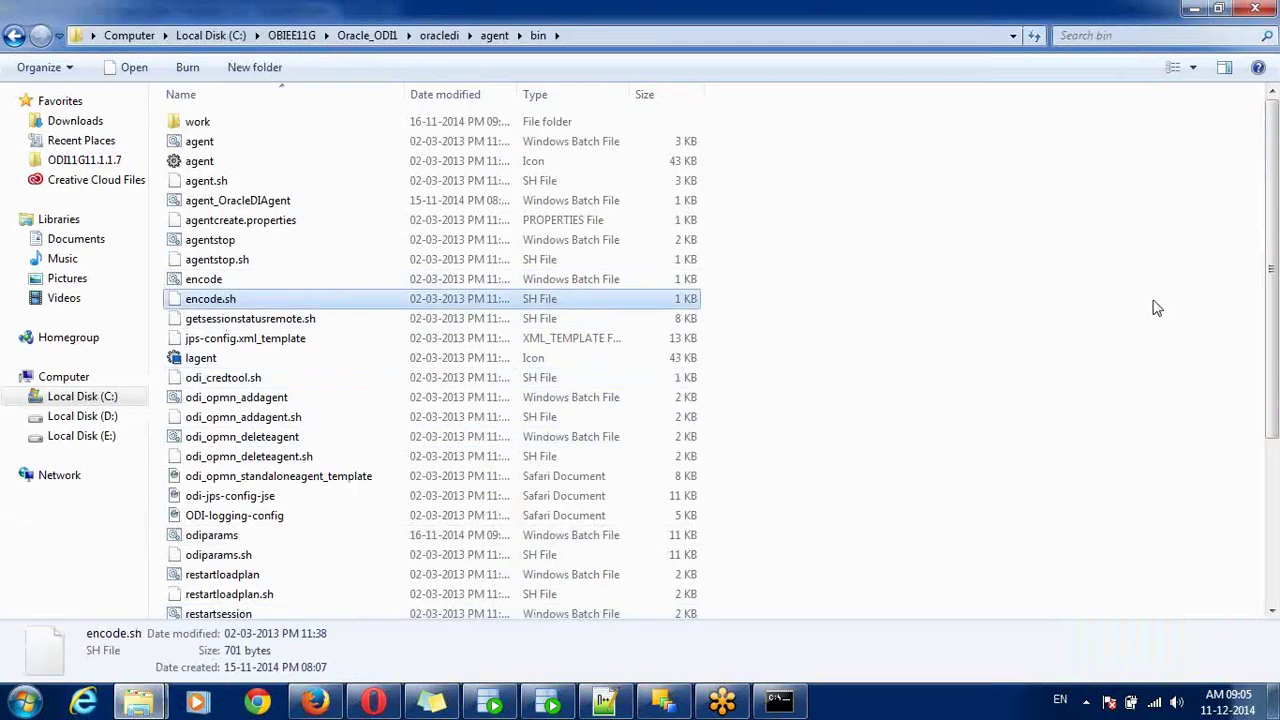
pyautogui.click(1275, 245)
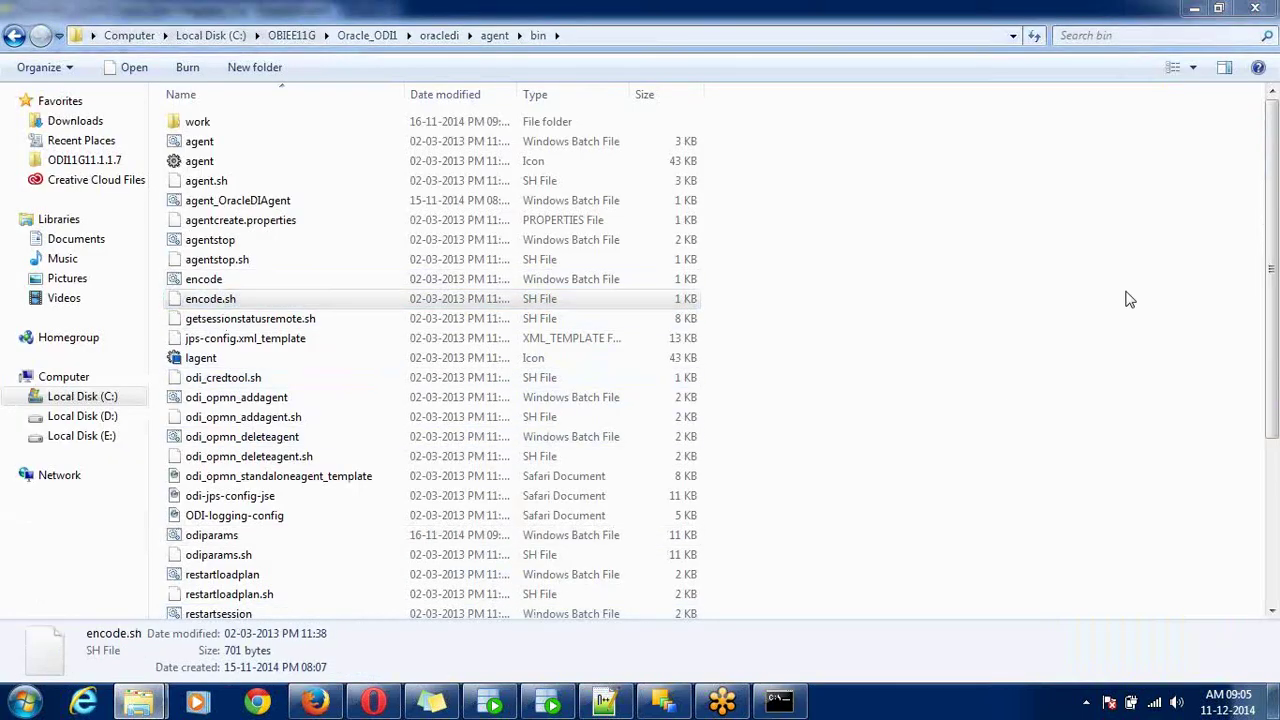
pyautogui.click(386, 298)
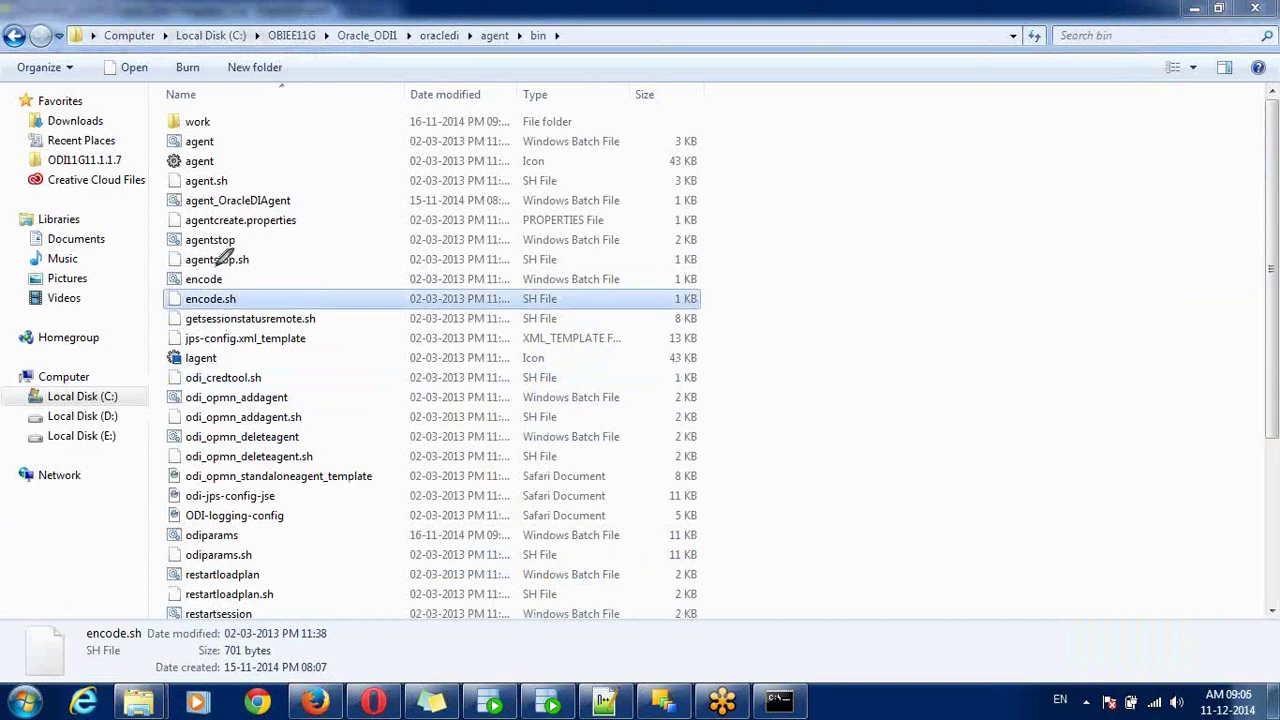
pyautogui.moveTo(228, 264)
pyautogui.mouseDown()
pyautogui.moveTo(182, 264)
pyautogui.moveTo(148, 284)
pyautogui.moveTo(238, 322)
pyautogui.moveTo(400, 322)
pyautogui.moveTo(556, 308)
pyautogui.moveTo(586, 268)
pyautogui.moveTo(245, 262)
pyautogui.mouseUp()
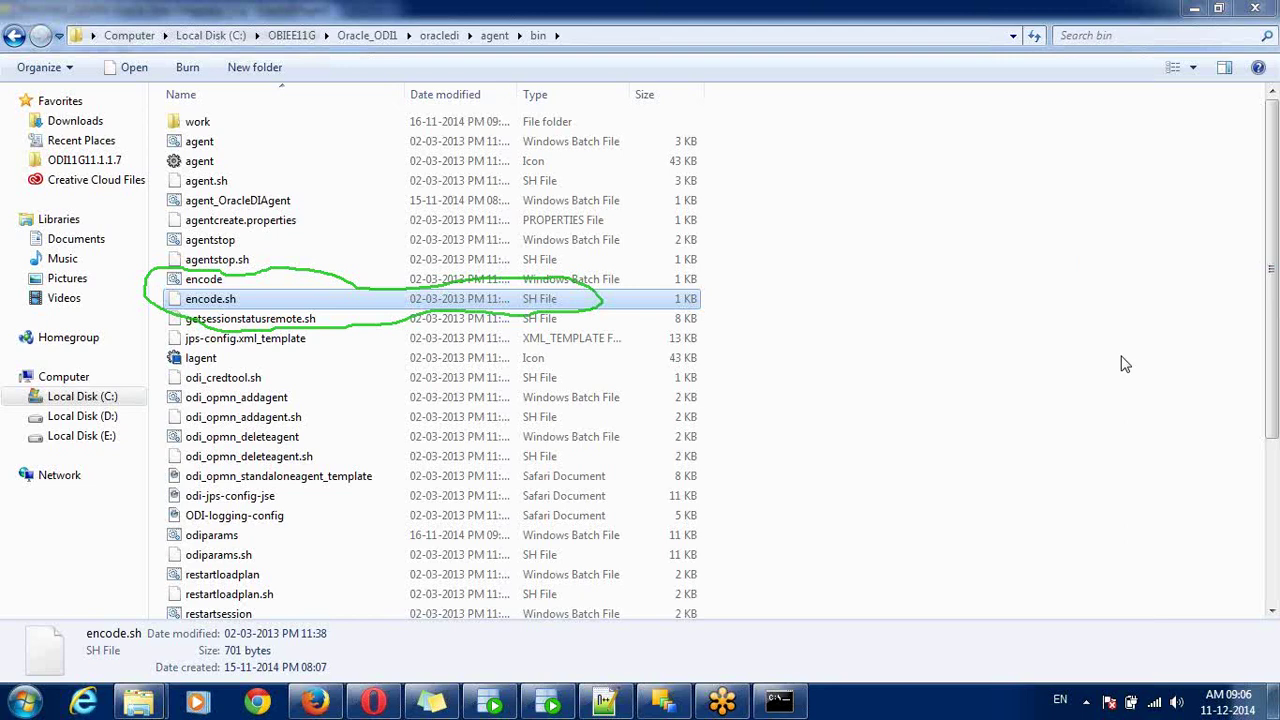
# - Run the encode utility in Command Prompt on the chosen password
pyautogui.click(779, 701)
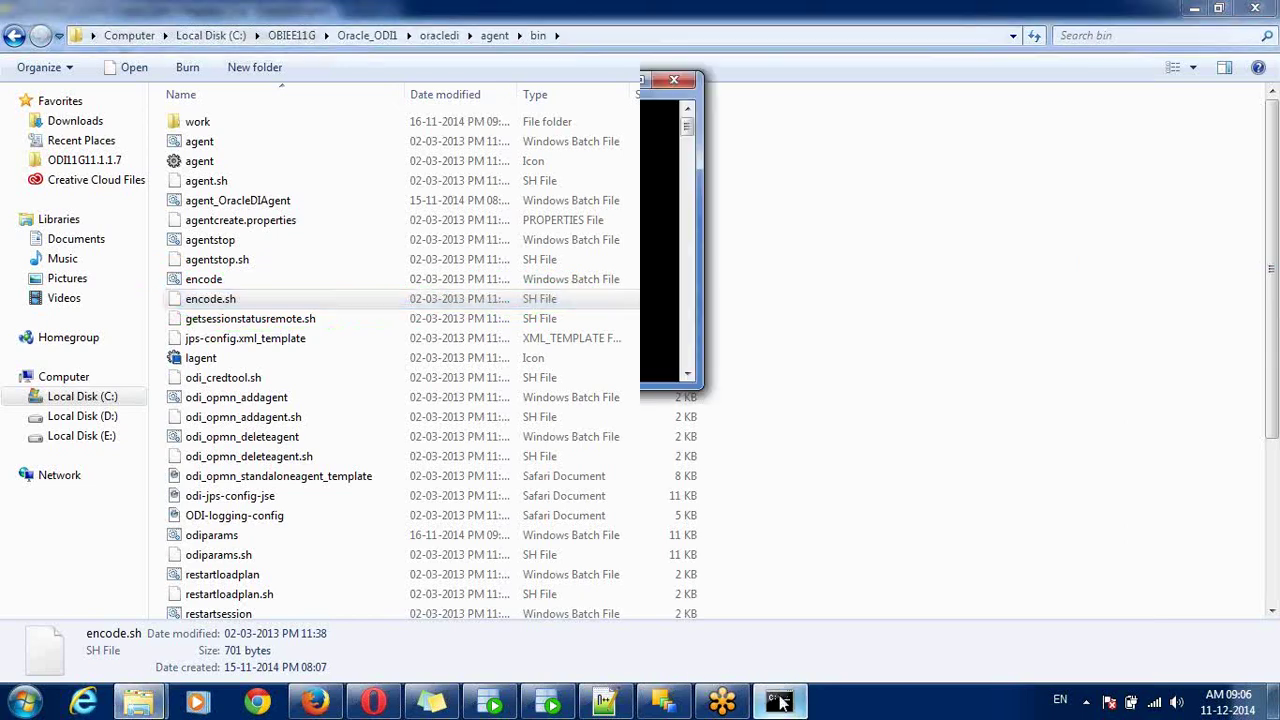
pyautogui.write('encode')
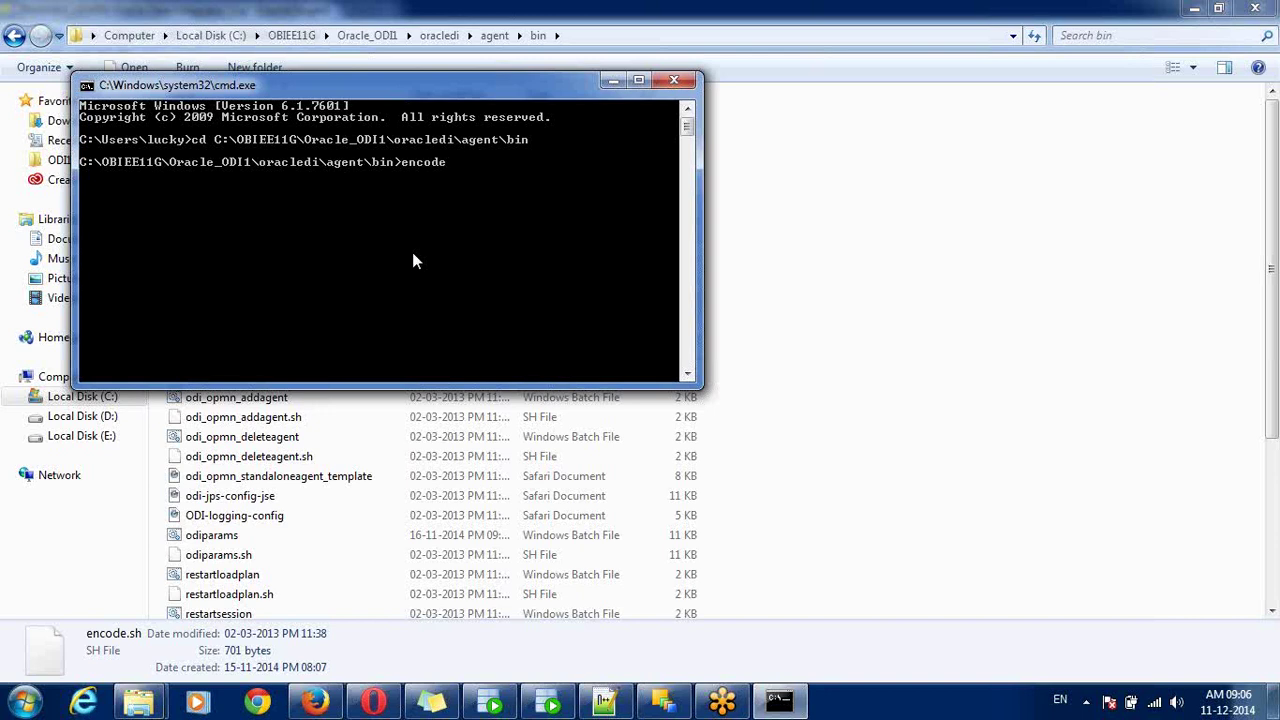
pyautogui.write('welcome')
pyautogui.press('Return')
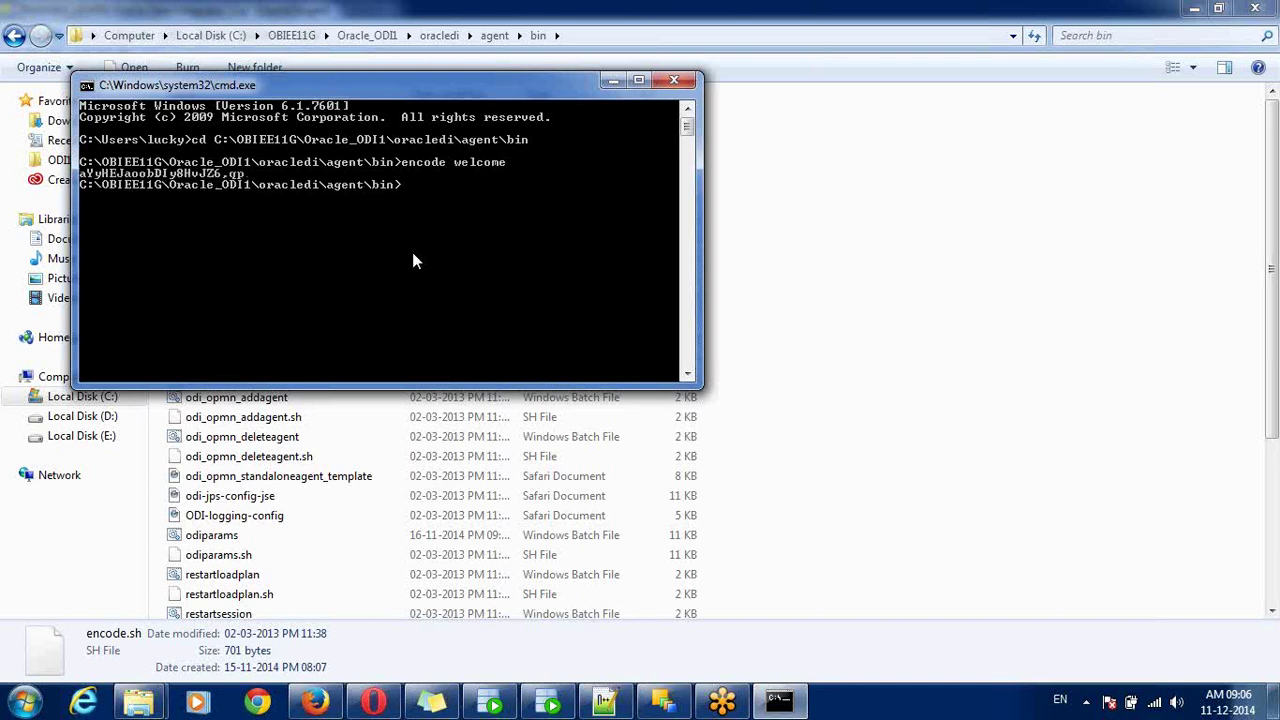
# - Copy the resulting encoded password string and bring odiparams.bat in Notepad++ back to the front
pyautogui.rightClick(191, 172)
pyautogui.click(215, 180)
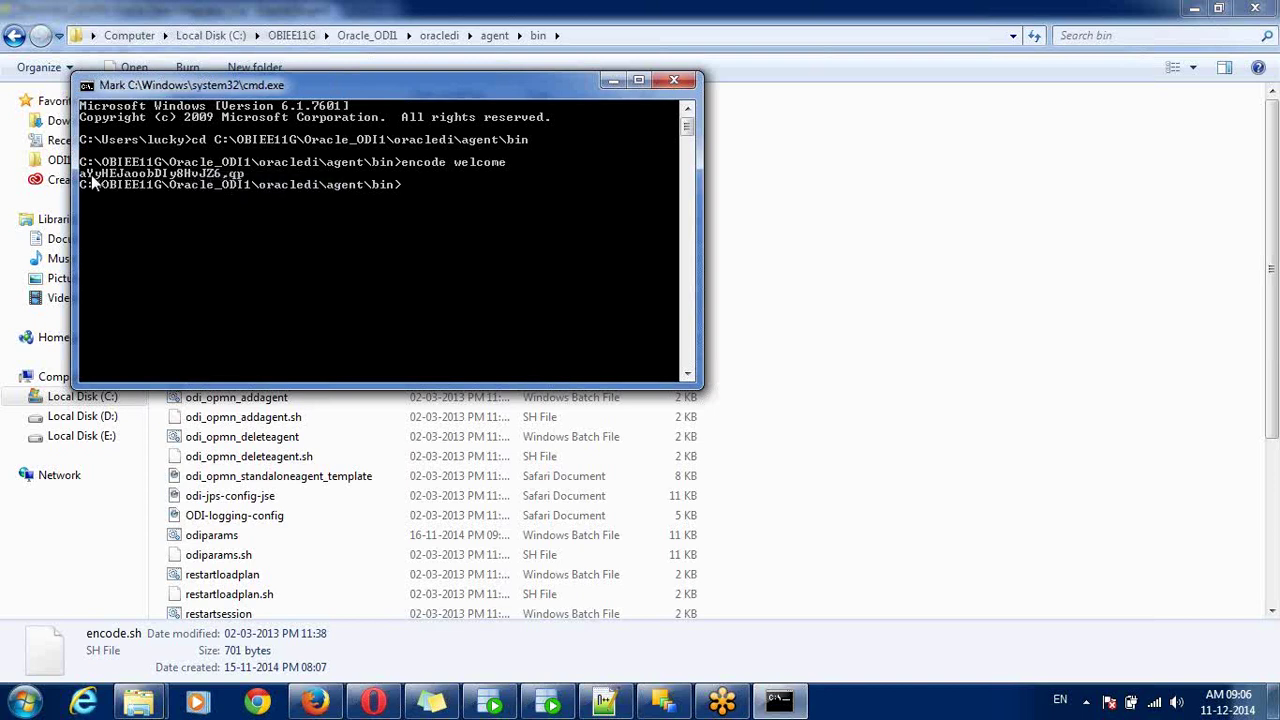
pyautogui.moveTo(82, 173); pyautogui.dragTo(243, 182)
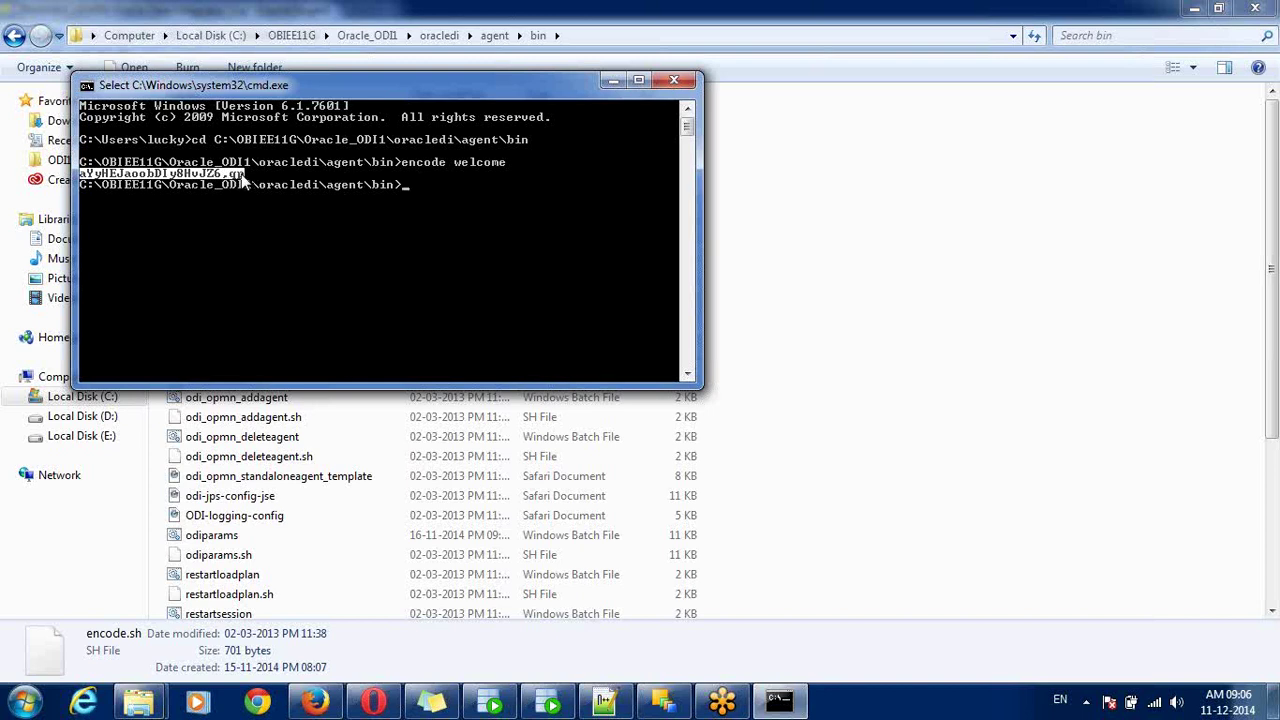
pyautogui.press('Return')
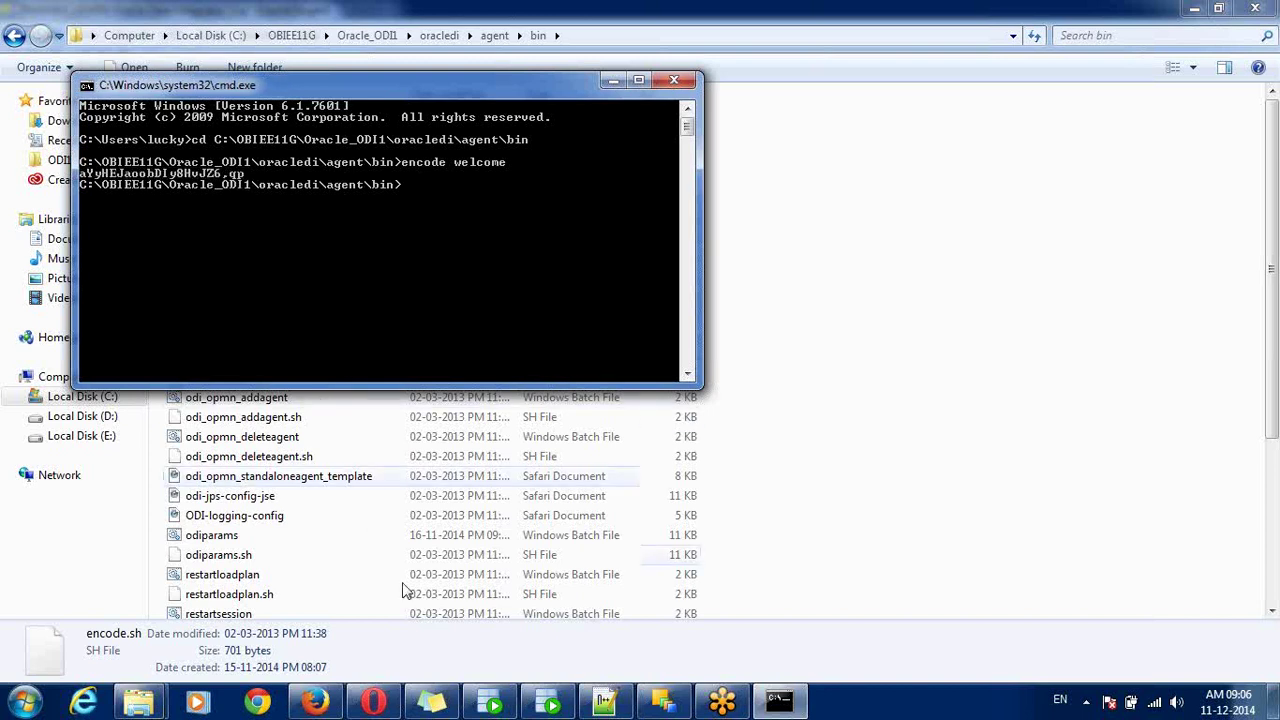
pyautogui.click(605, 700)
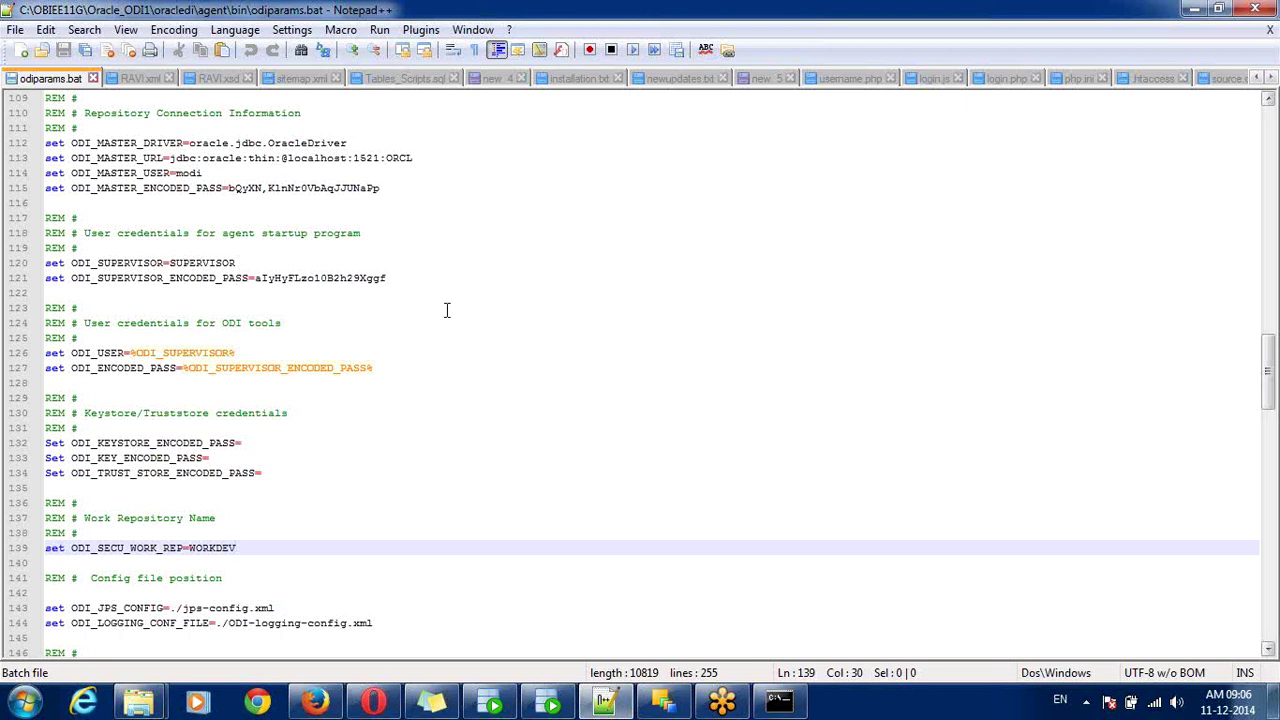
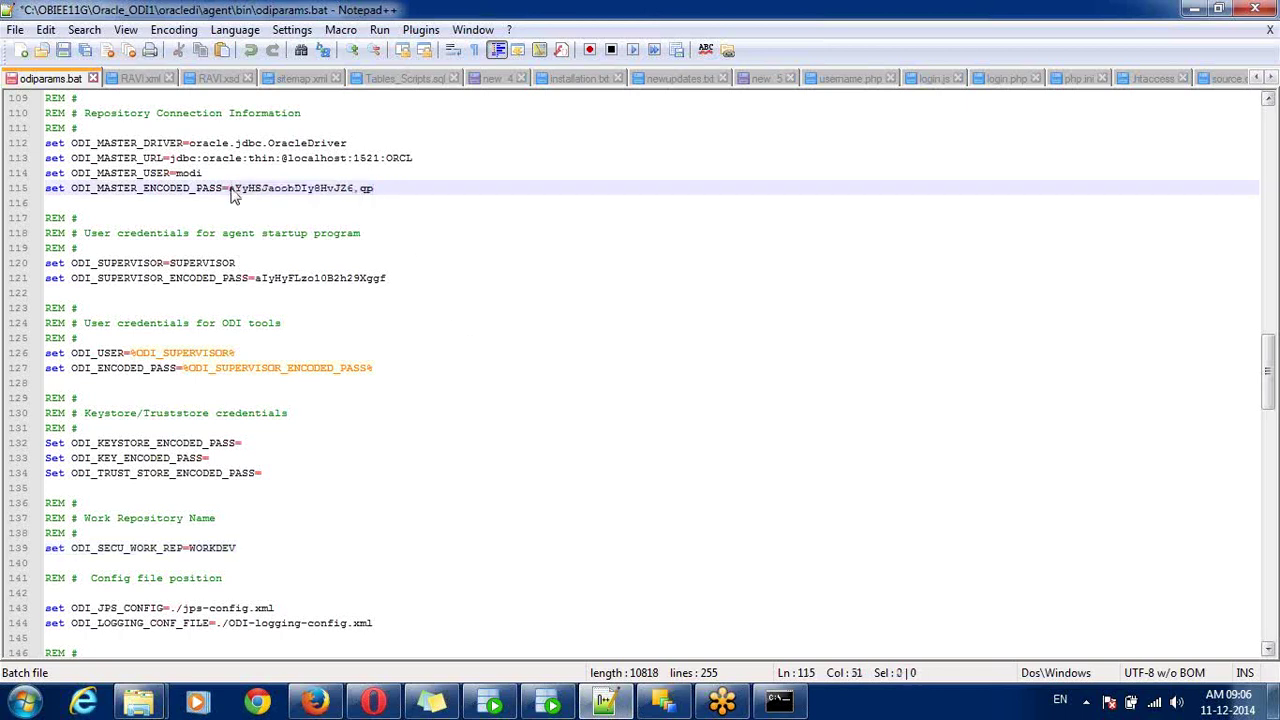
# - Replace the master user value on line 114 with rmaster, checking the repository connection in ODI
pyautogui.doubleClick(190, 174)
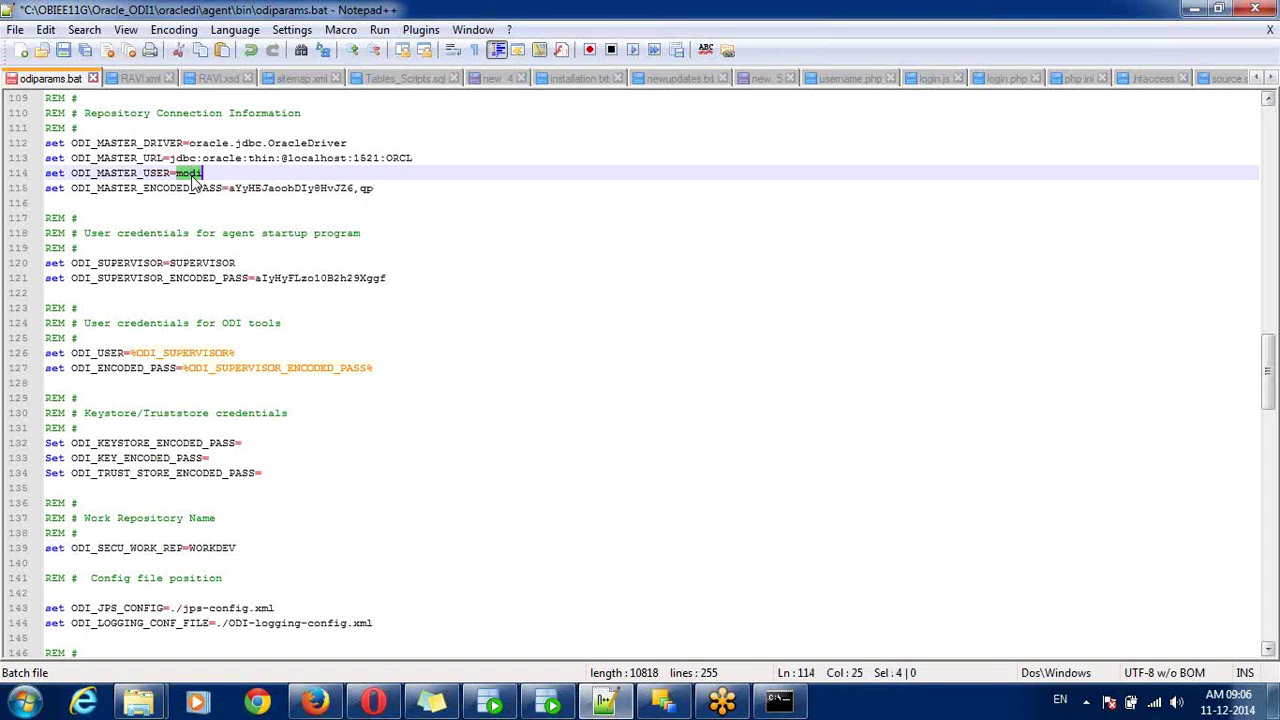
pyautogui.write('rmaster')
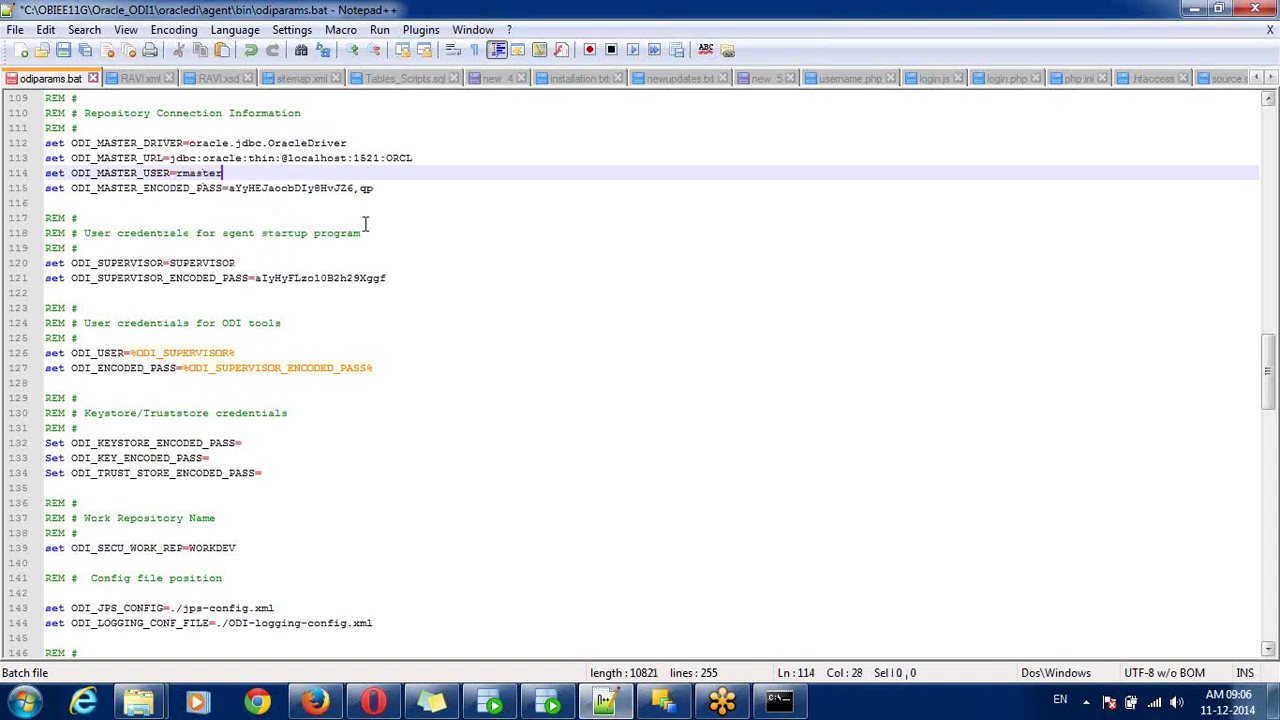
pyautogui.click(676, 705)
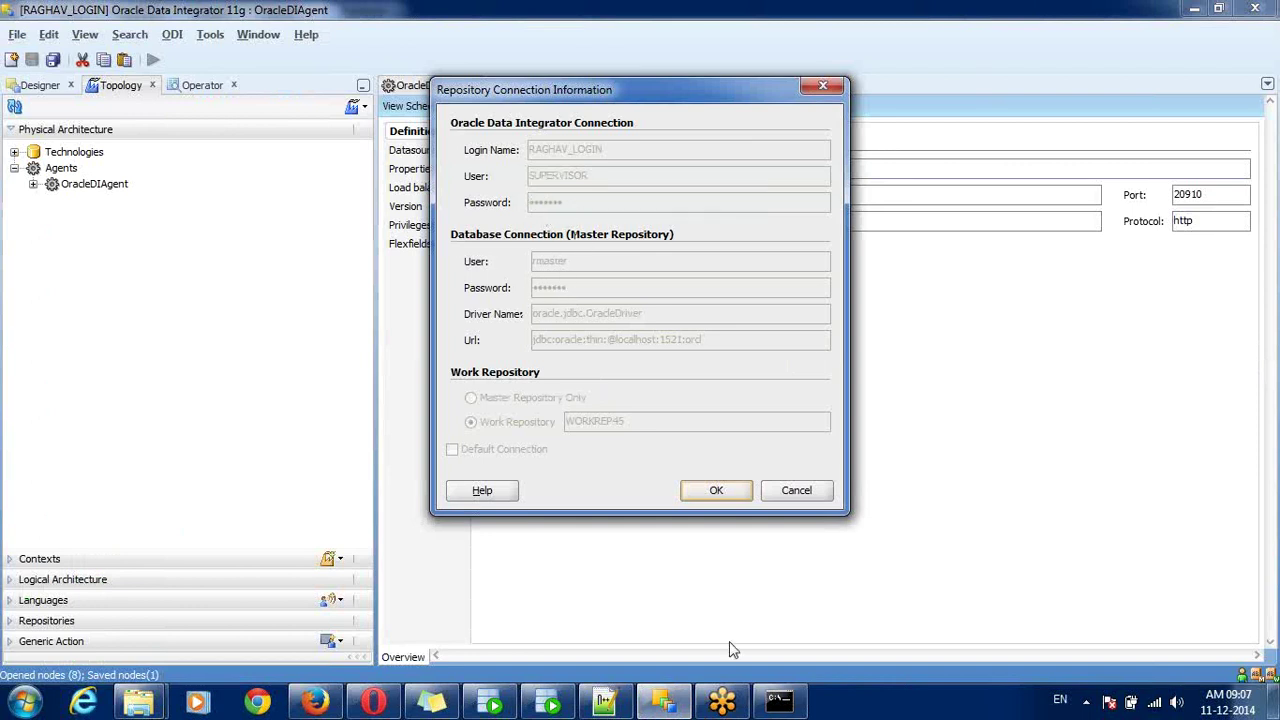
pyautogui.click(626, 706)
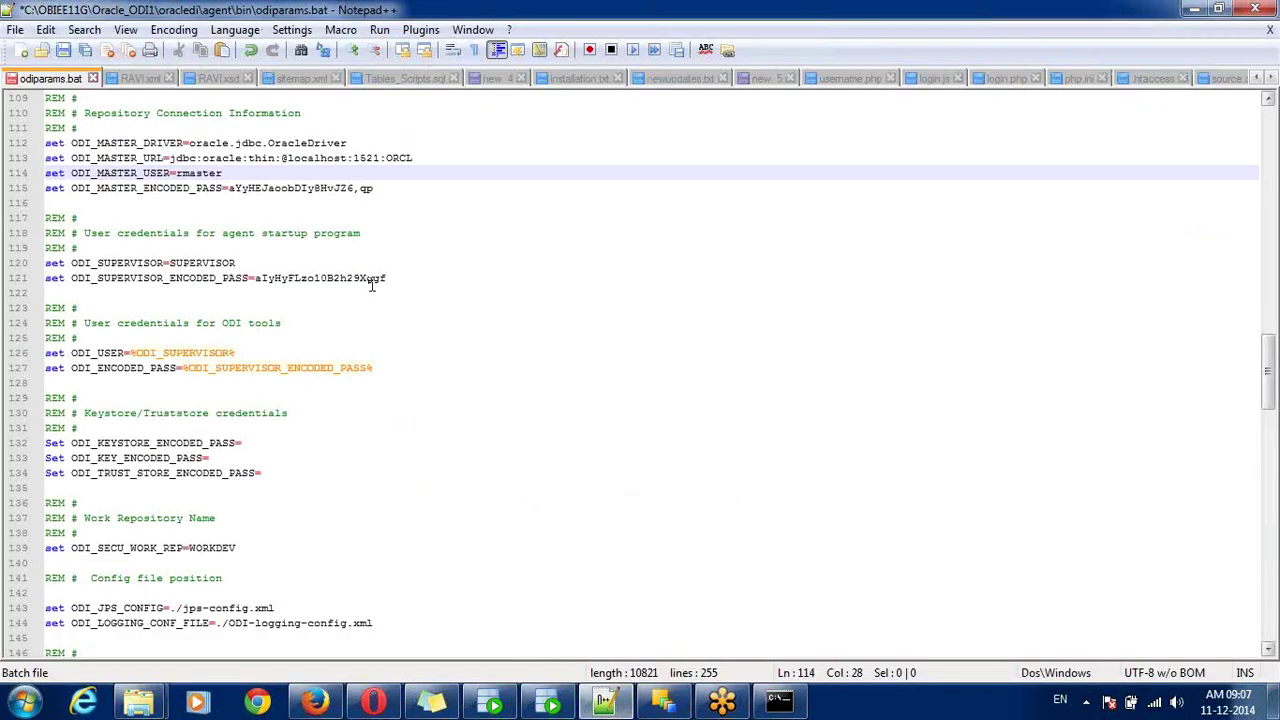
# - Paste the copied encoded password over ODI_SUPERVISOR_ENCODED_PASS on line 121
pyautogui.moveTo(387, 279); pyautogui.dragTo(254, 285)
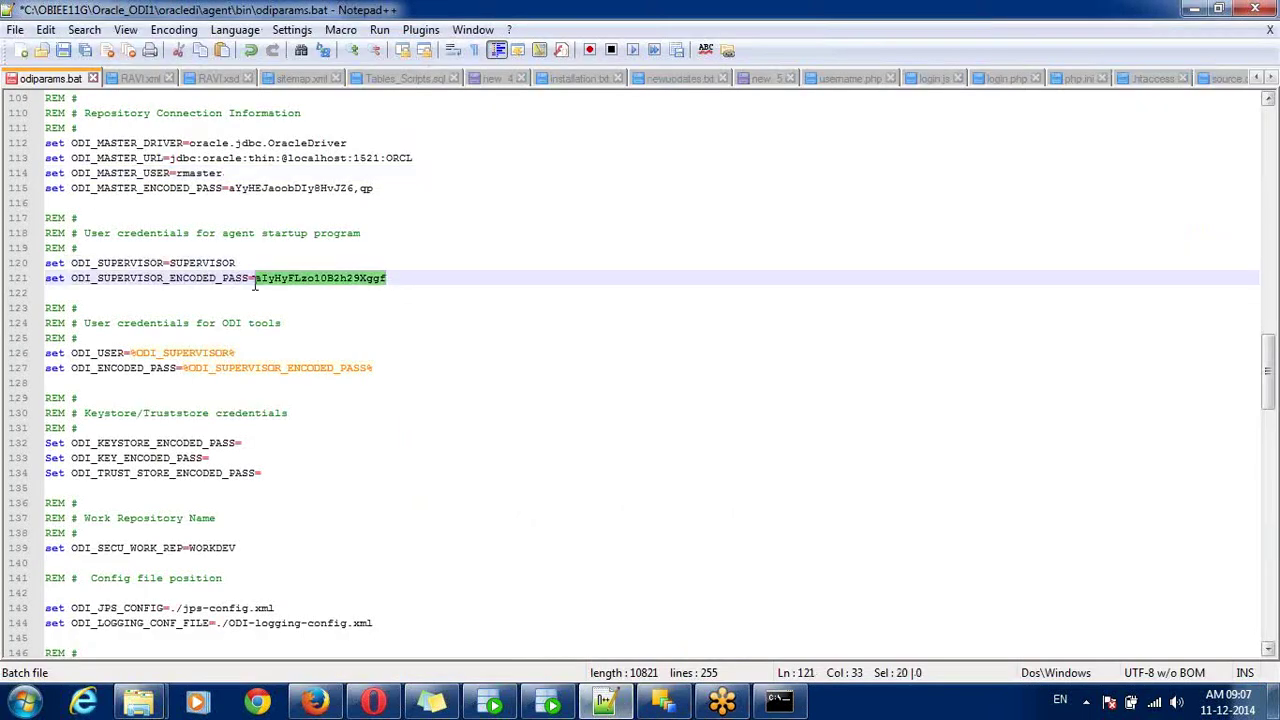
pyautogui.write('aYyHEJaoobDIy8HvJZ6,qp')
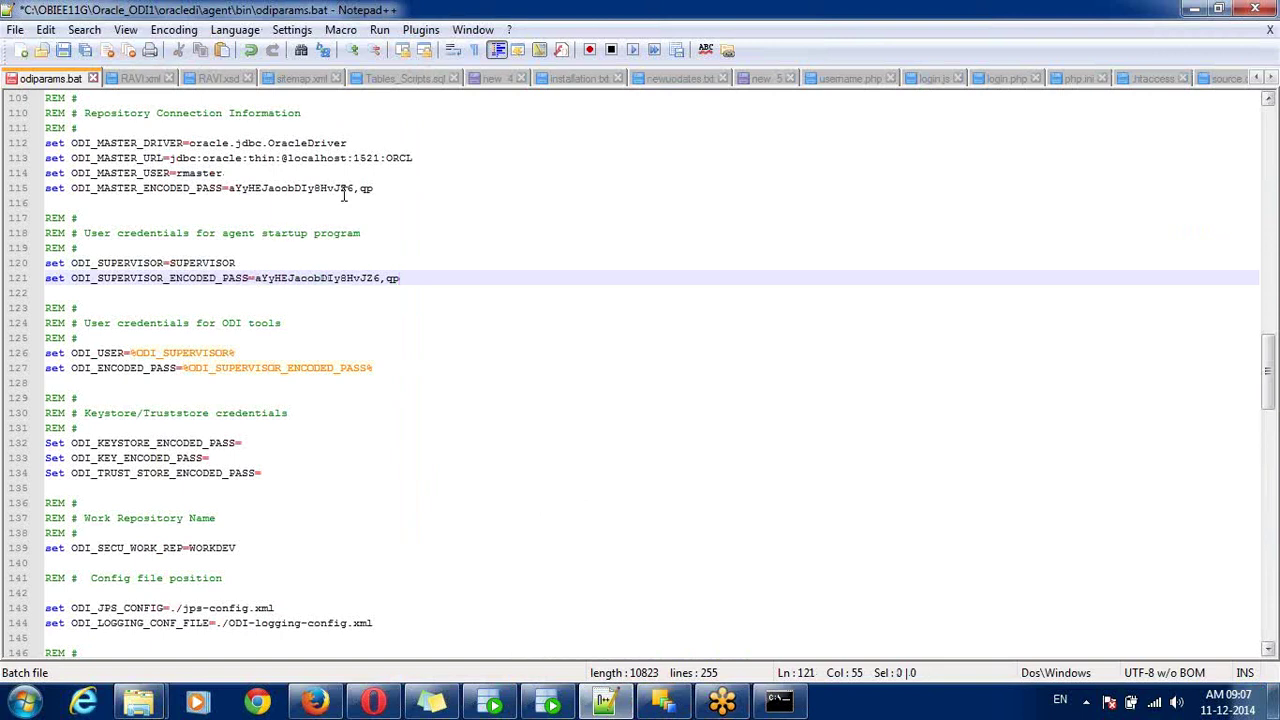
pyautogui.moveTo(385, 189); pyautogui.dragTo(235, 194)
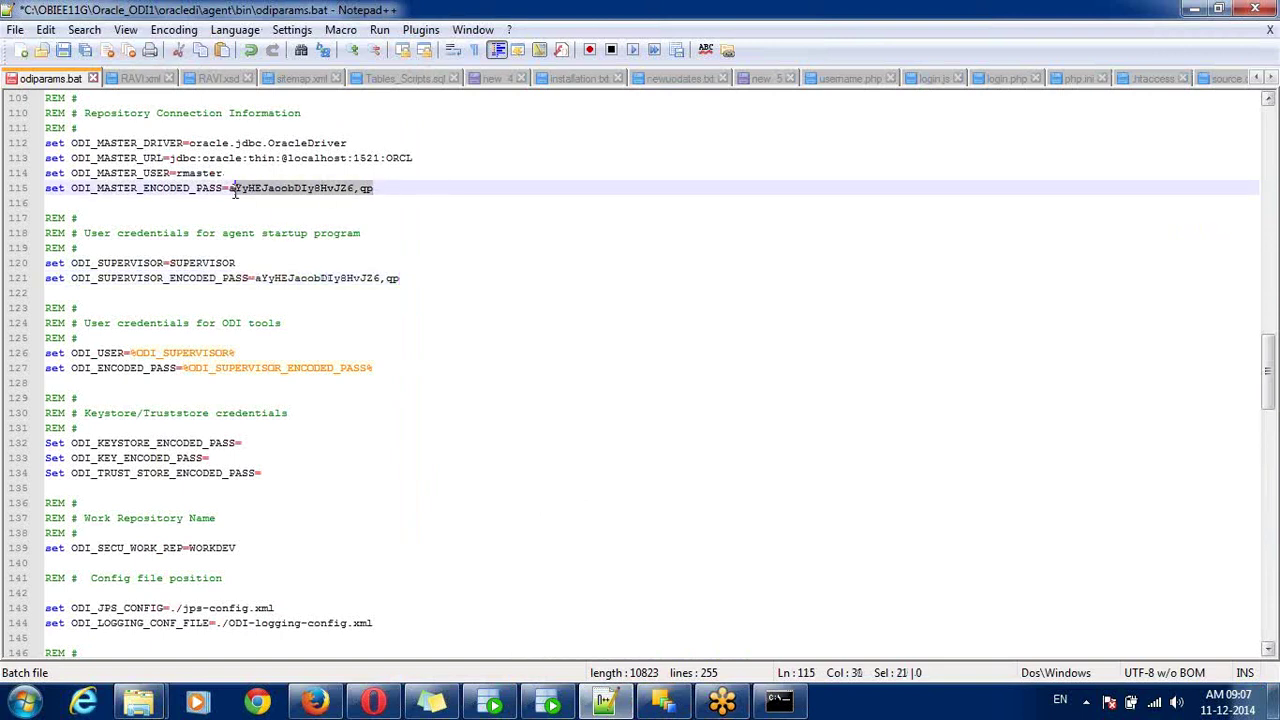
pyautogui.click(203, 175)
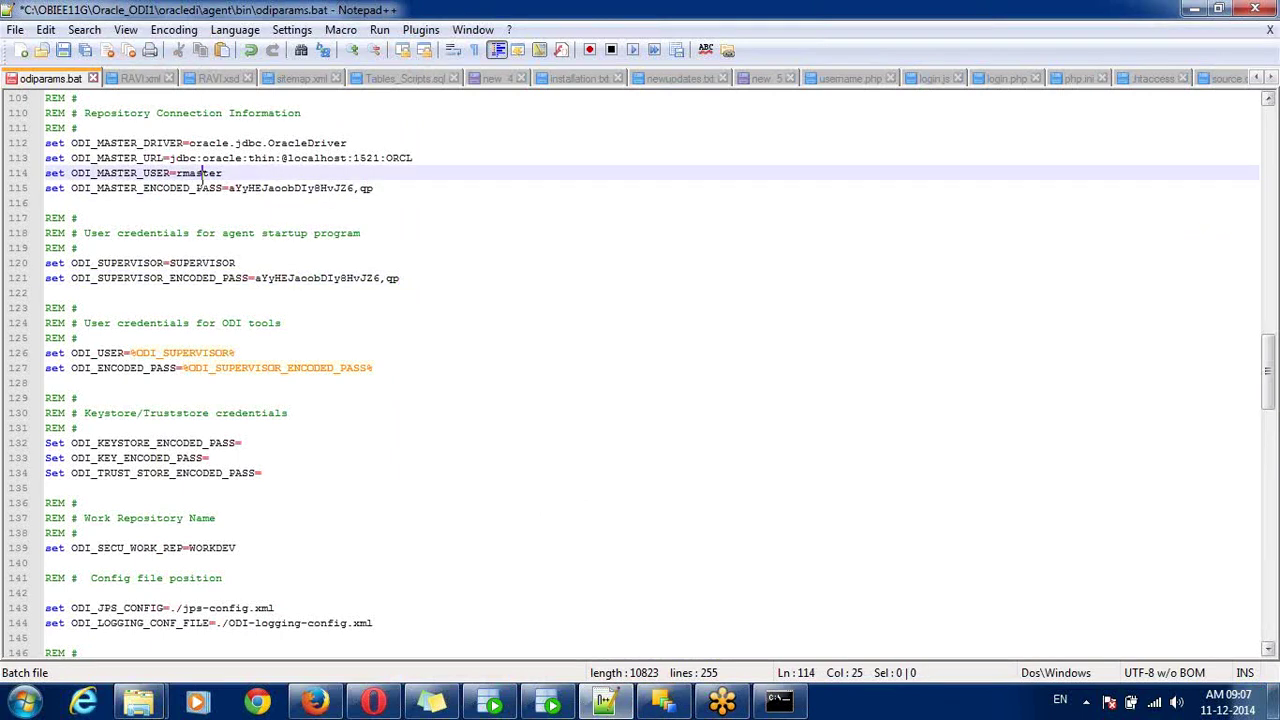
pyautogui.doubleClick(203, 175)
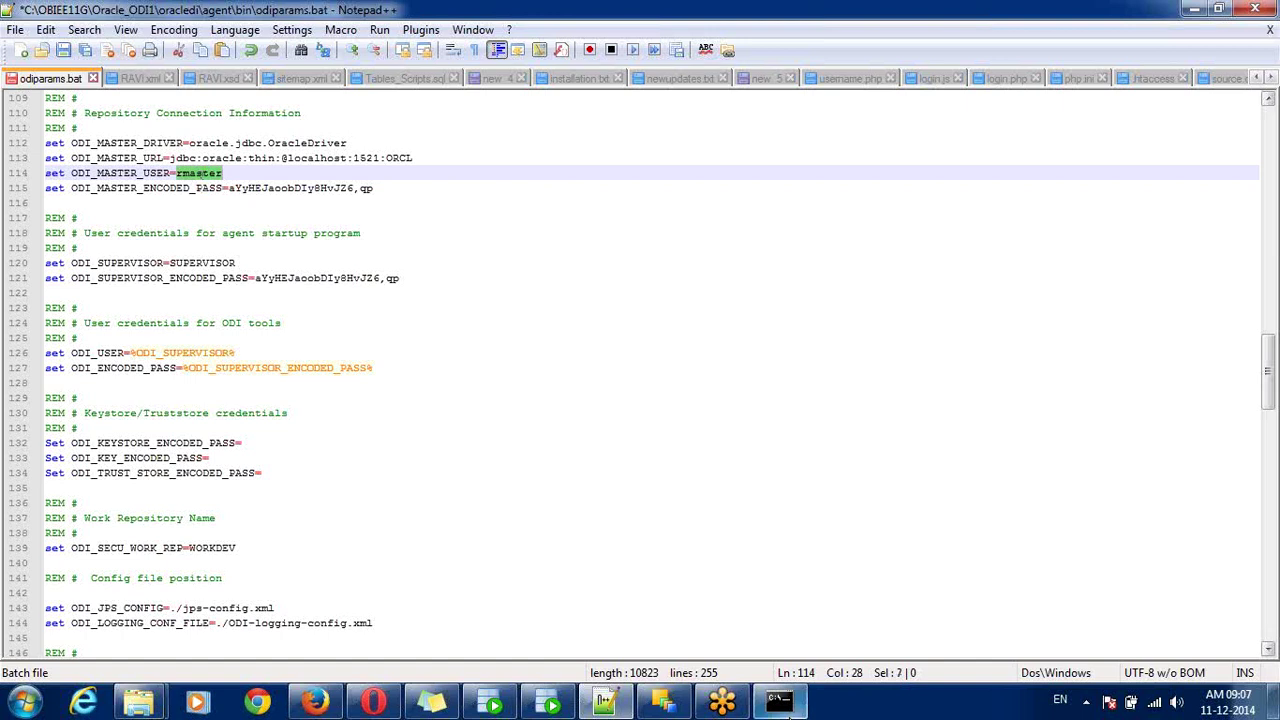
pyautogui.click(782, 703)
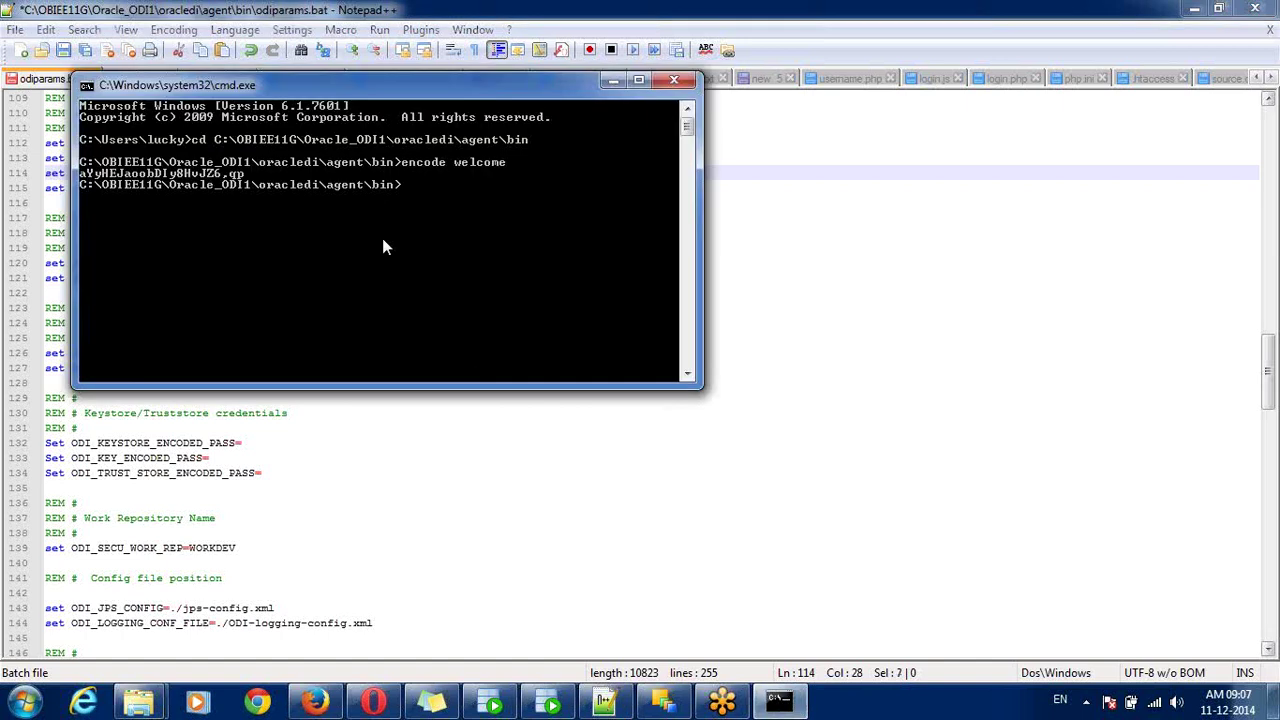
# - Run encode rmaster in Command Prompt and copy the resulting encoded string
pyautogui.write('encode rmaster')
pyautogui.press('Return')
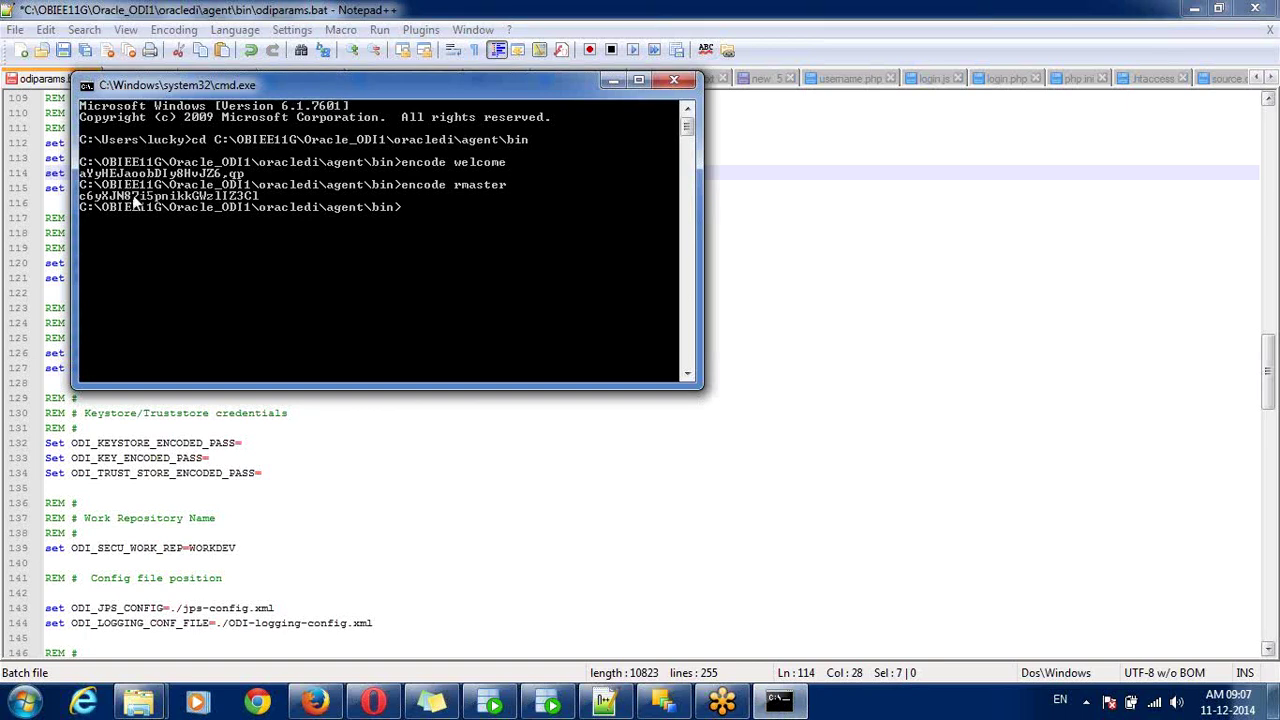
pyautogui.rightClick(122, 197)
pyautogui.click(137, 206)
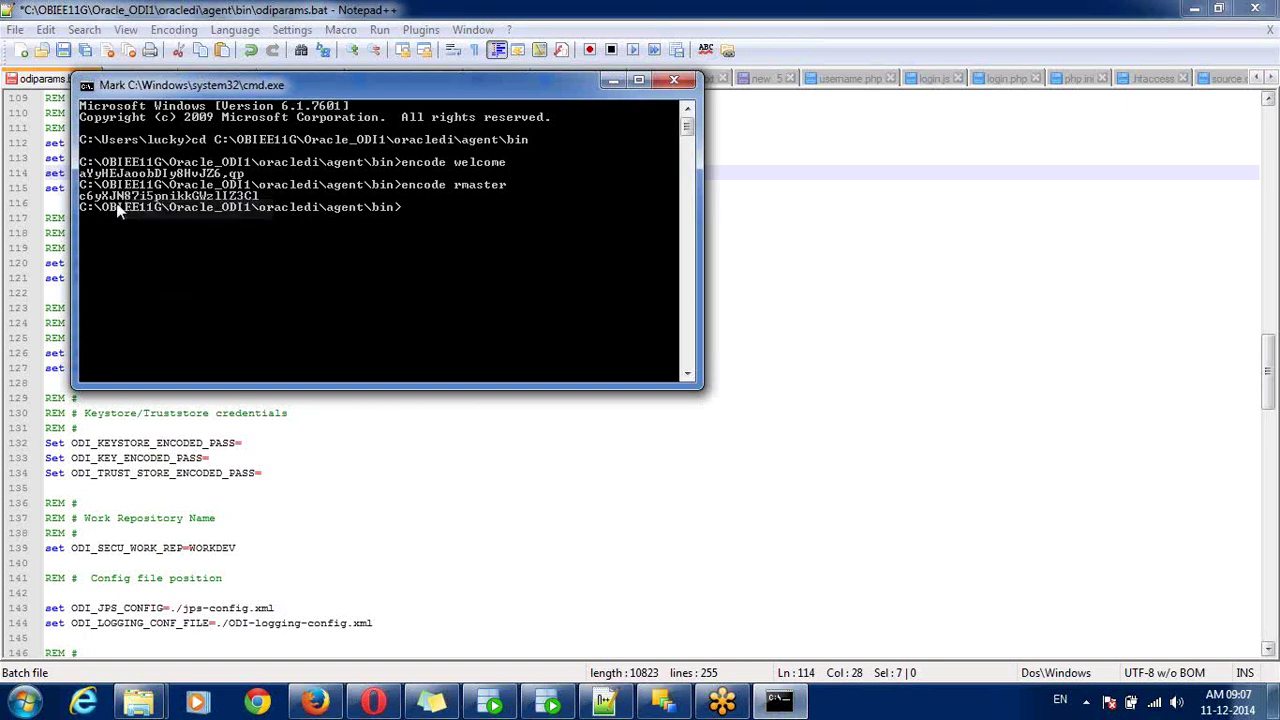
pyautogui.moveTo(80, 196); pyautogui.dragTo(244, 199)
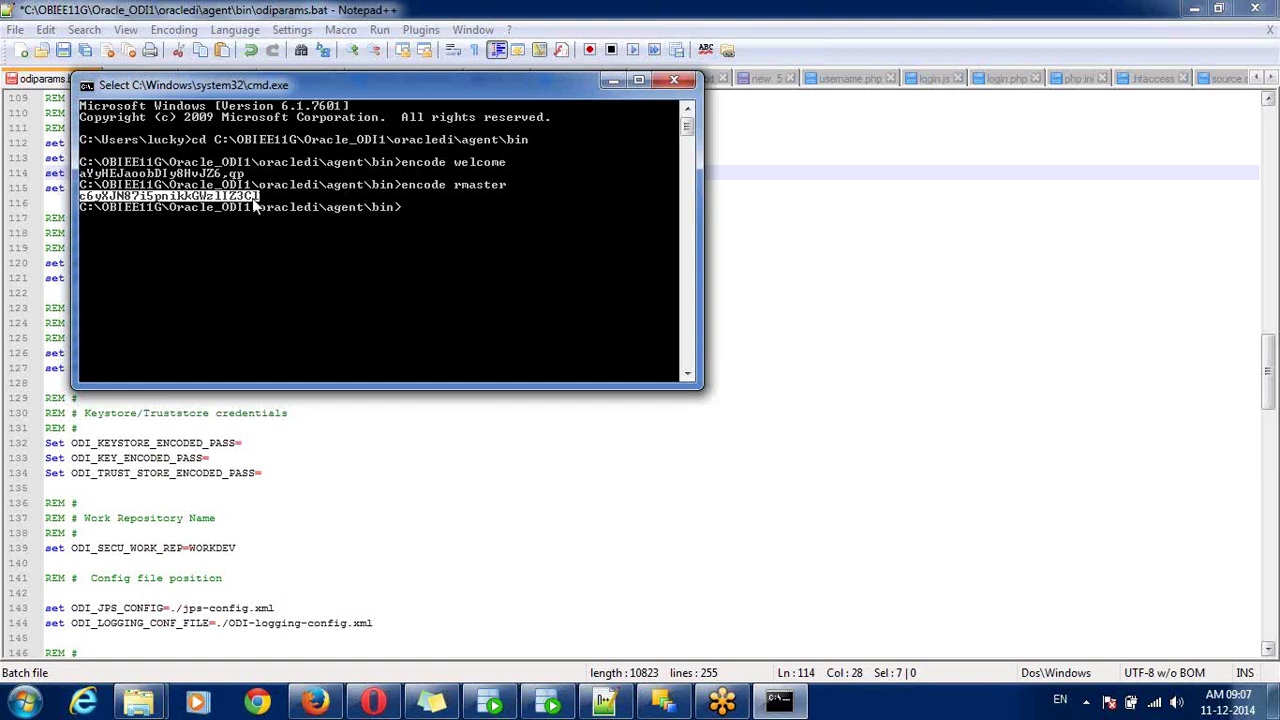
pyautogui.press('Return')
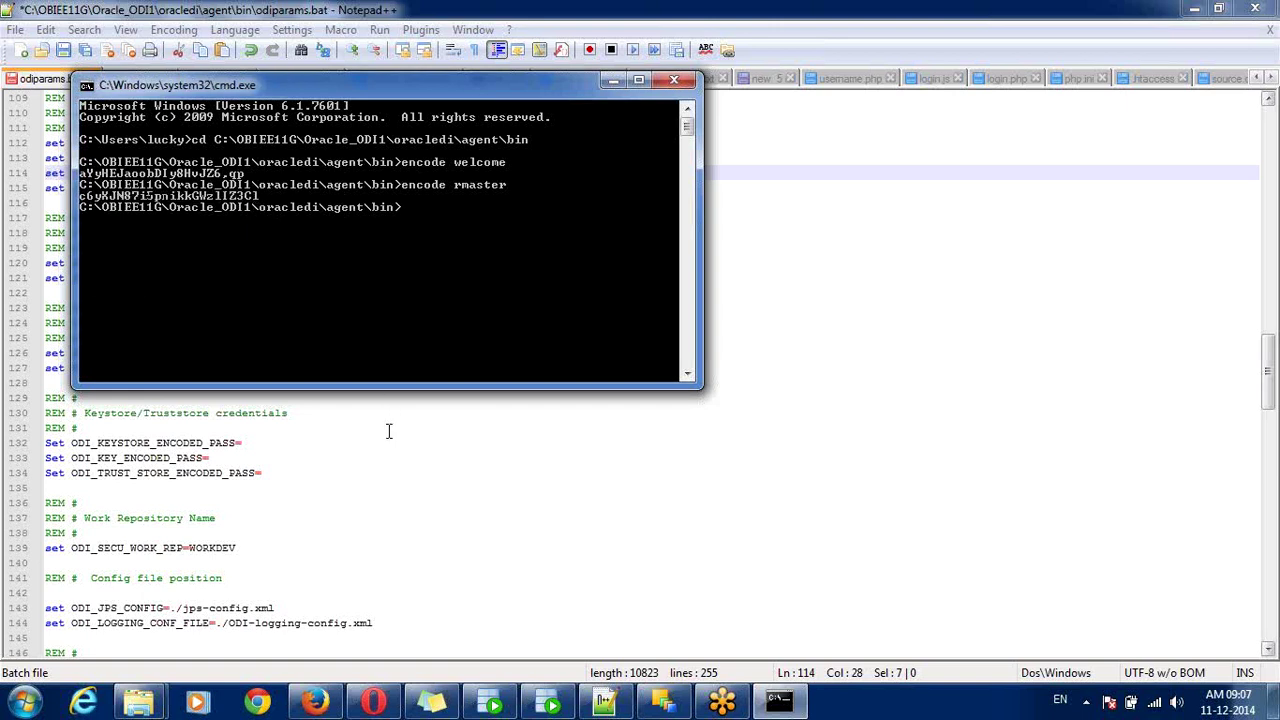
# - Paste the new encoded string over the old ODI_MASTER_ENCODED_PASS value on line 115
pyautogui.click(389, 428)
pyautogui.moveTo(374, 190); pyautogui.dragTo(229, 189)
pyautogui.hotkey('ctrl', 'v')
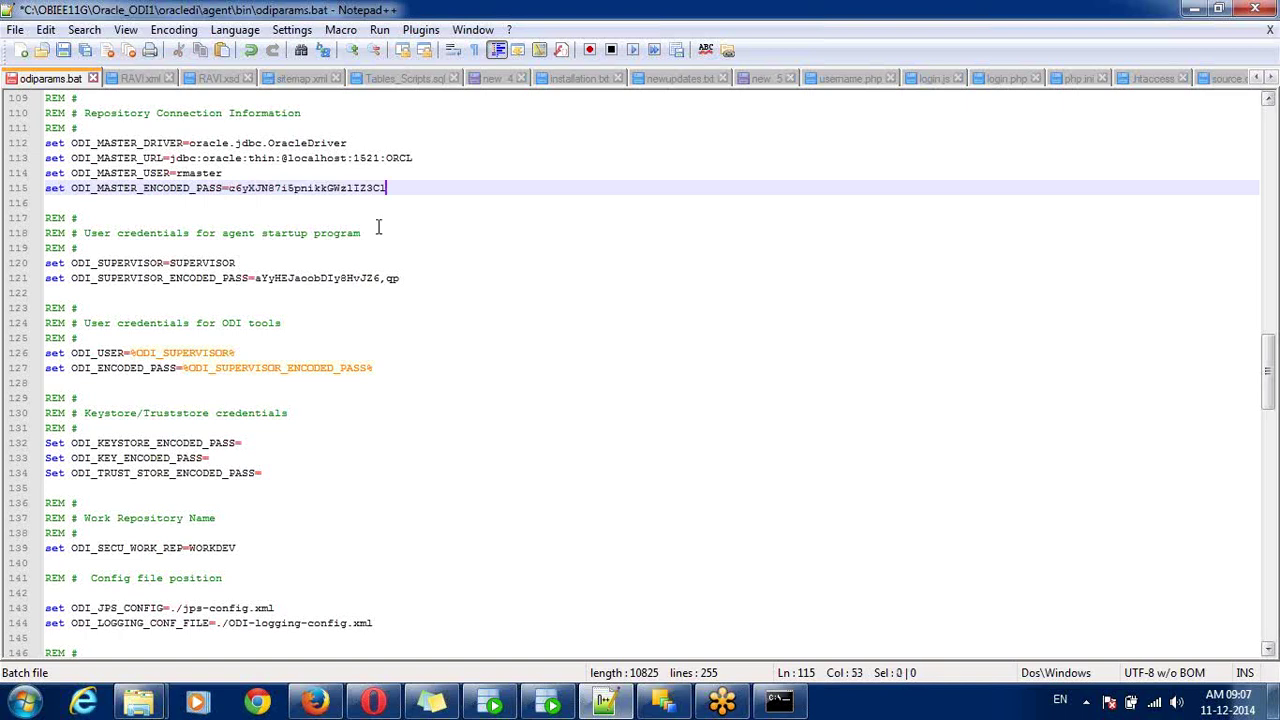
pyautogui.doubleClick(228, 264)
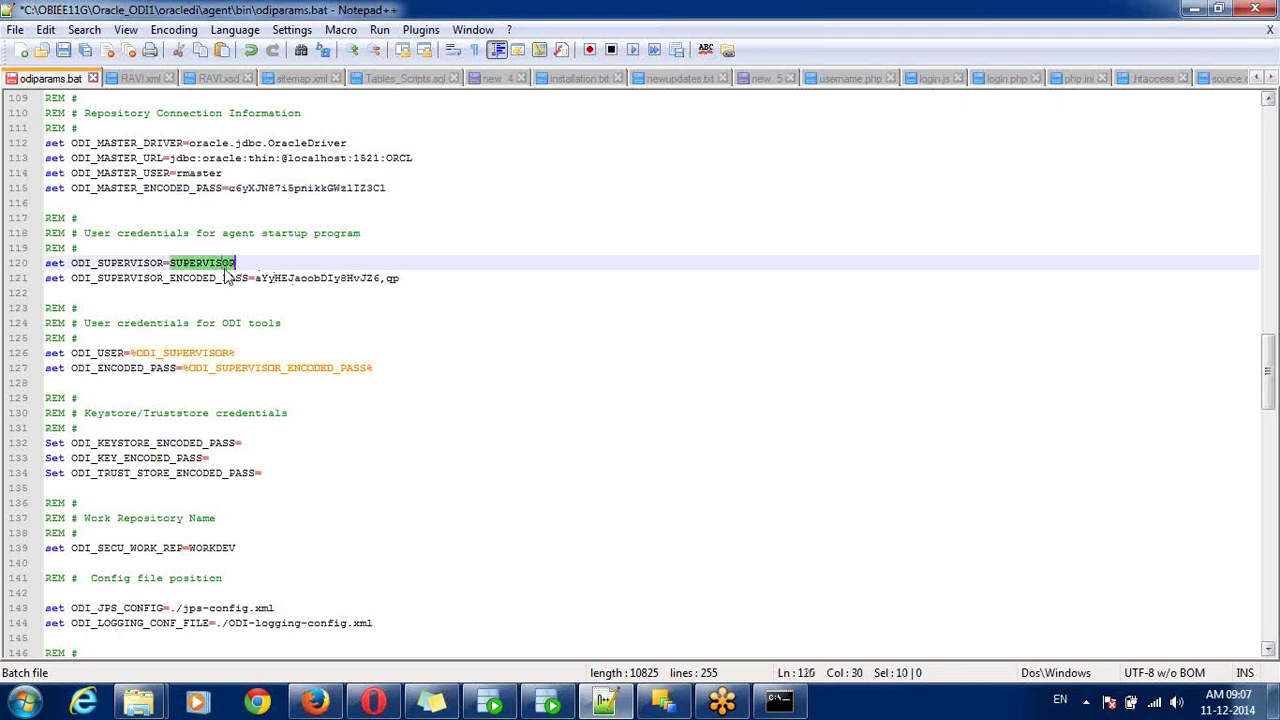
# - Replace WORKDEV on line 139 with WORKREP45, confirmed against ODI, and save odiparams.bat
pyautogui.doubleClick(244, 547)
pyautogui.write('WORK')
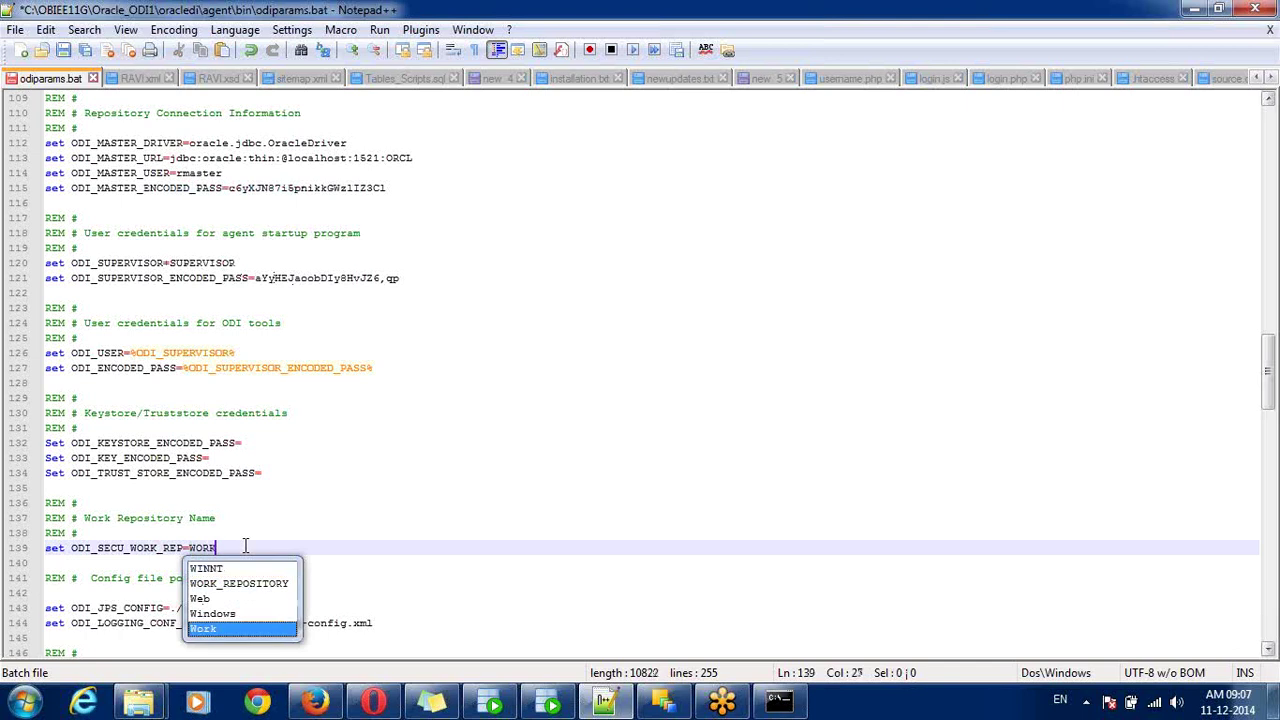
pyautogui.write('REP45')
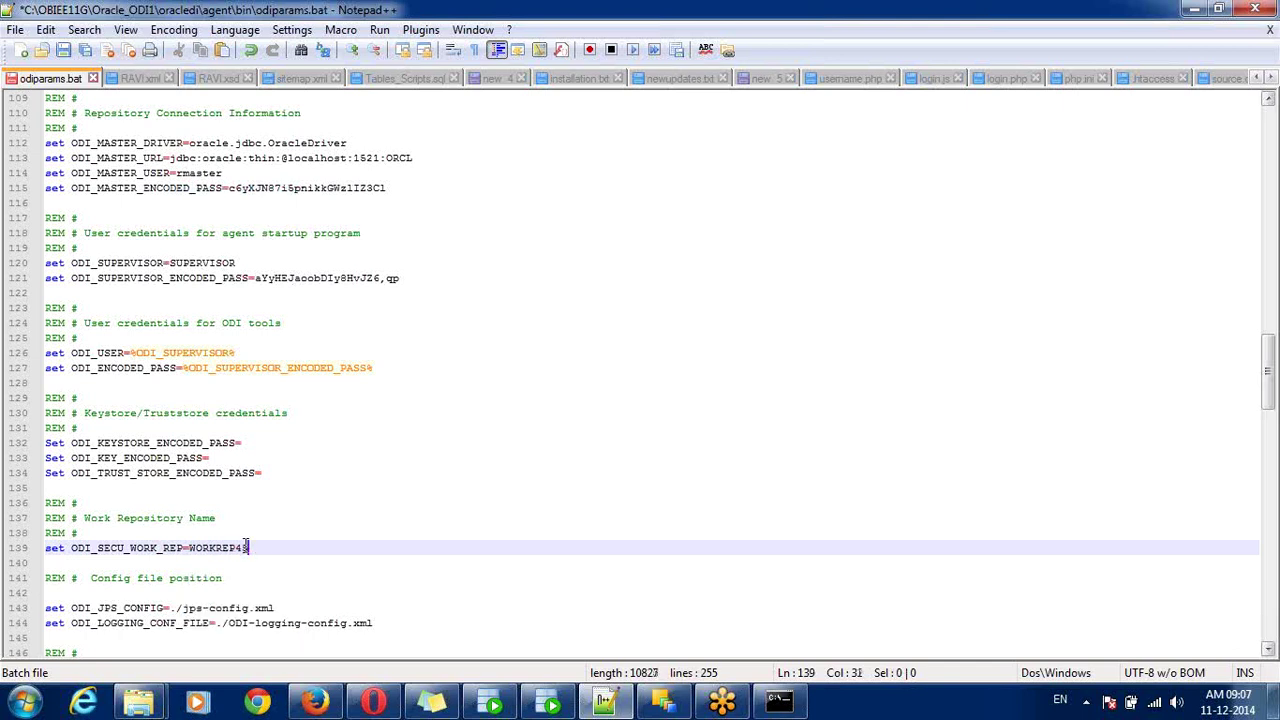
pyautogui.click(667, 704)
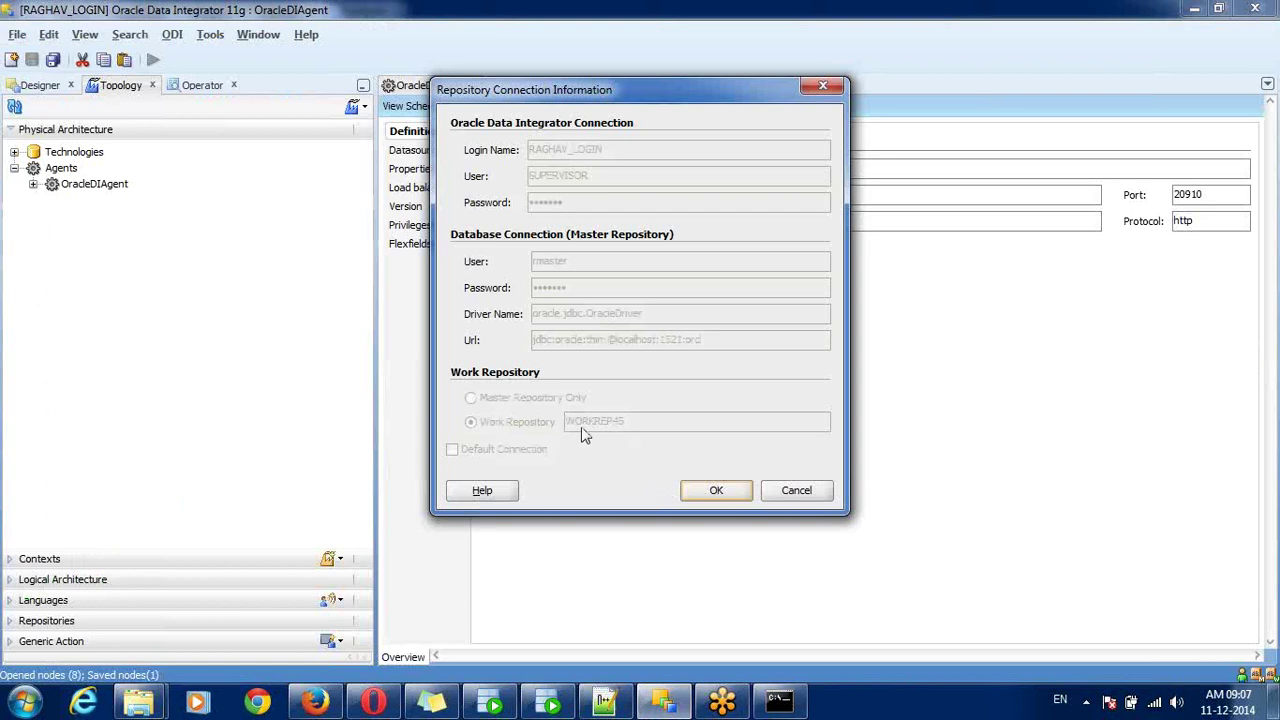
pyautogui.click(628, 706)
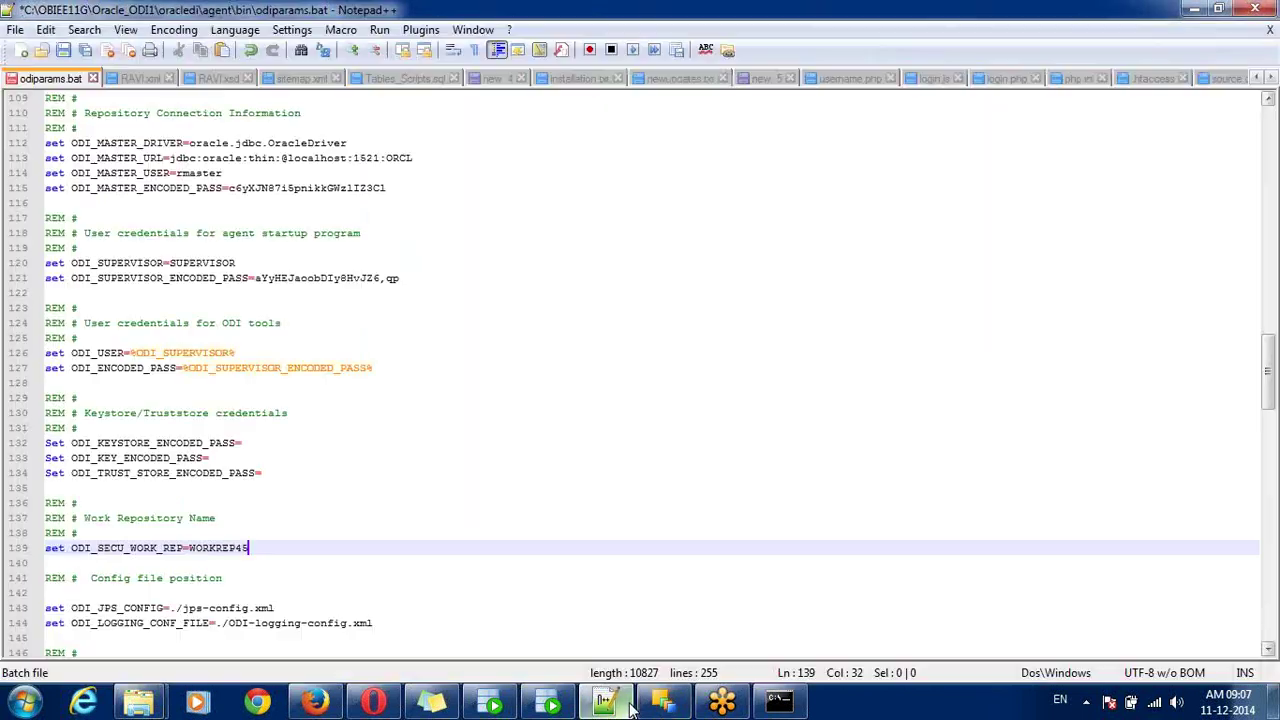
pyautogui.doubleClick(225, 550)
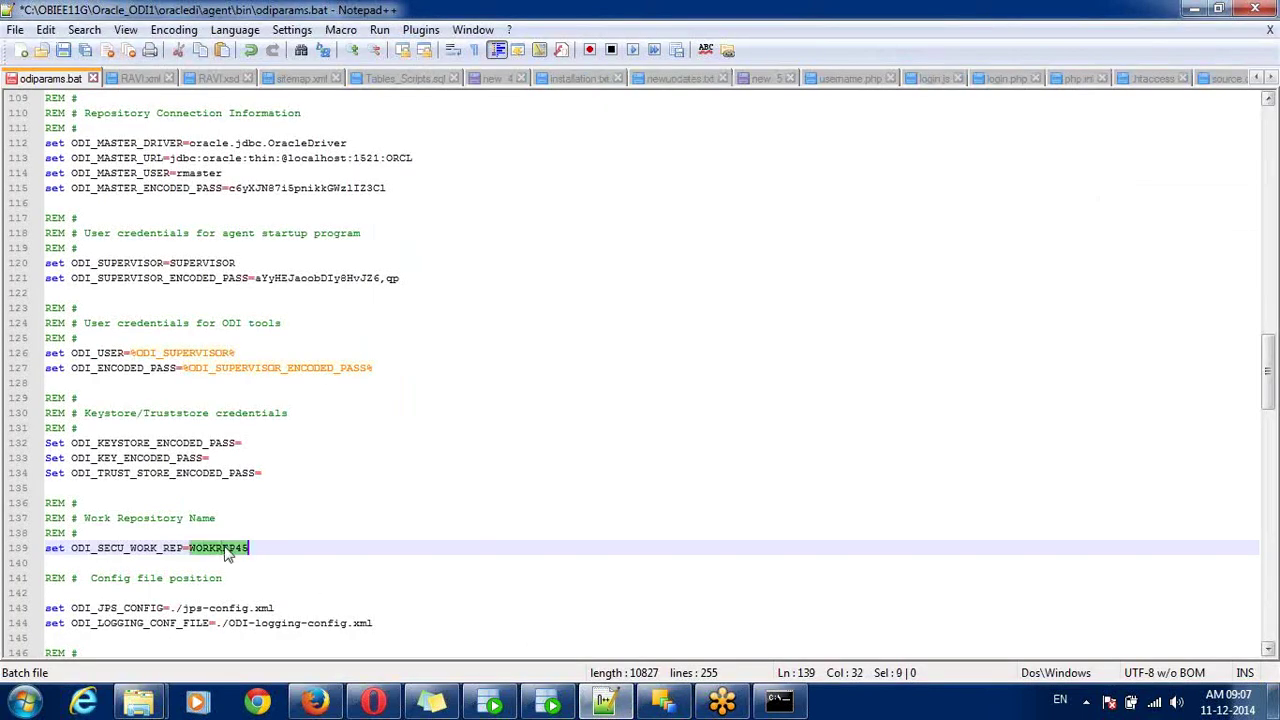
pyautogui.hotkey('ctrl', 's')
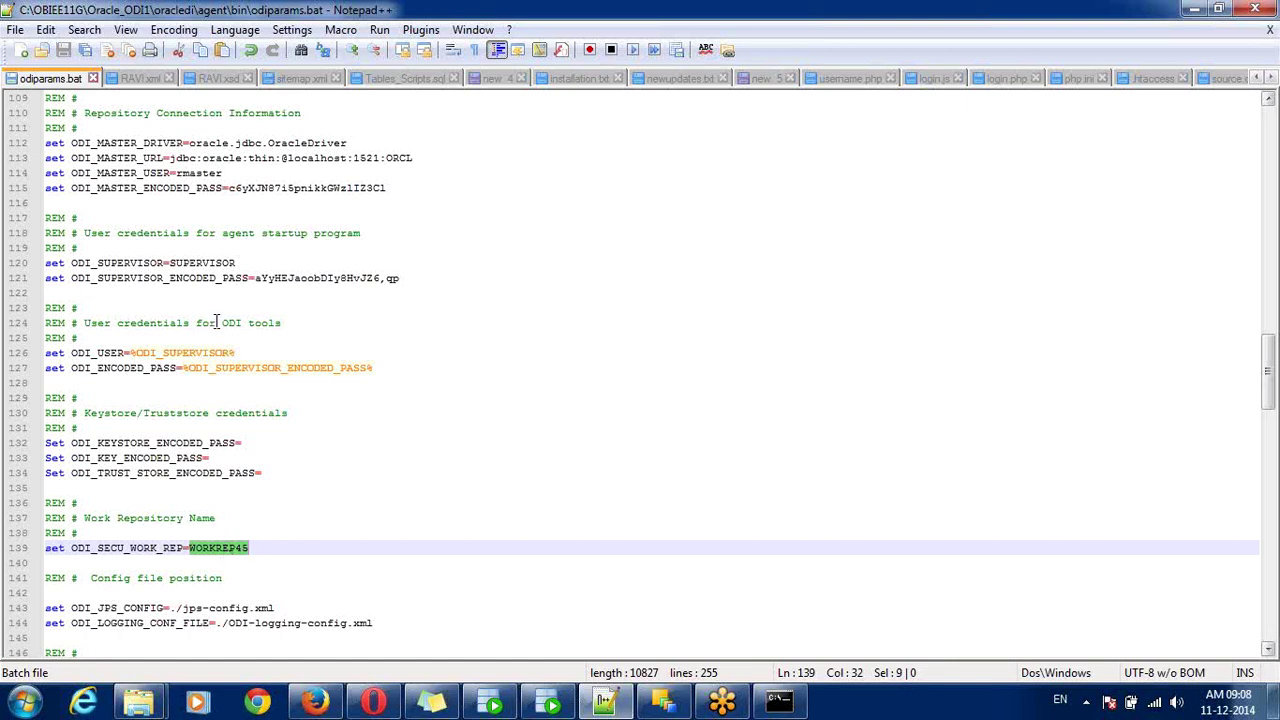
# - Review the edited values: master user rmaster, both encoded passwords, and WORKREP45
pyautogui.doubleClick(204, 174)
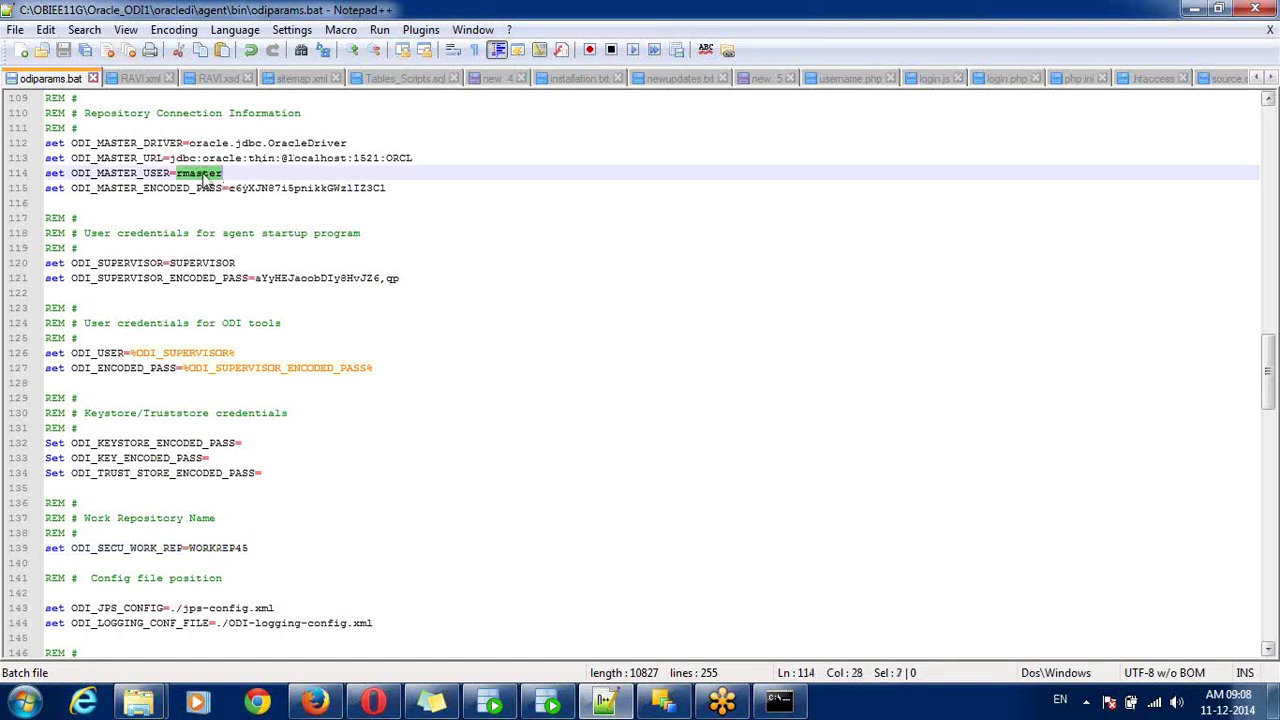
pyautogui.doubleClick(266, 189)
pyautogui.doubleClick(283, 279)
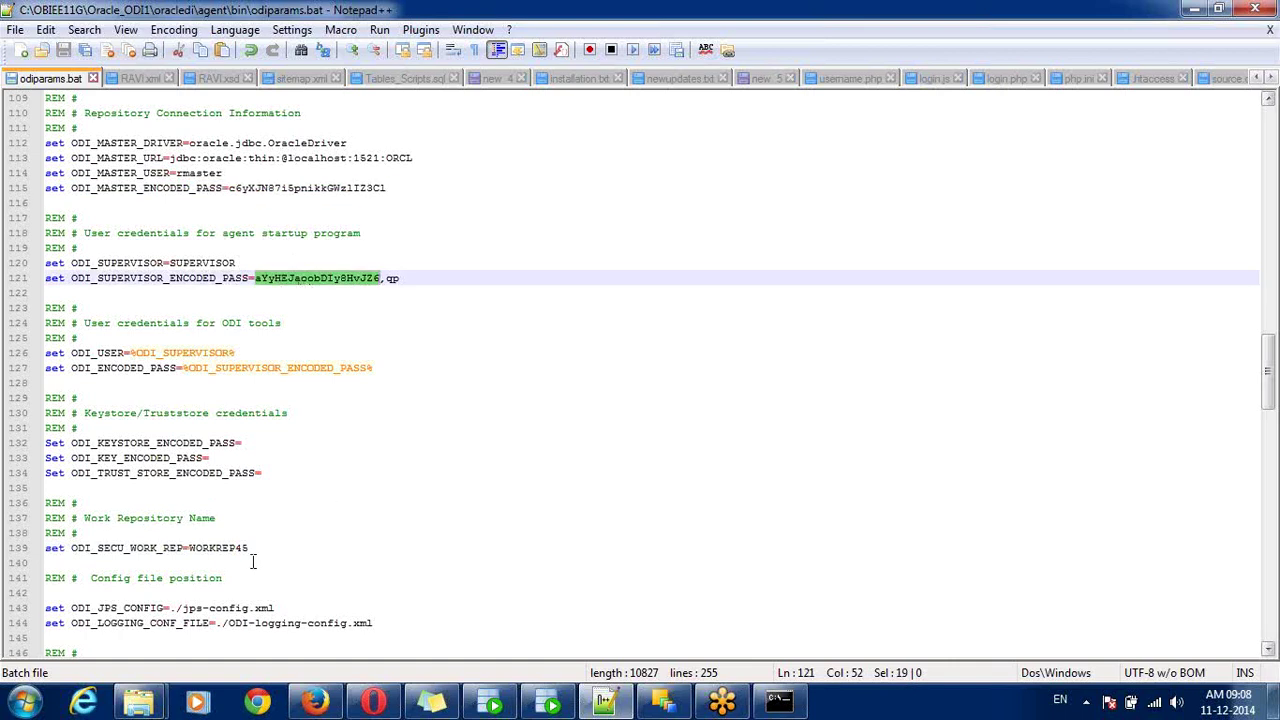
pyautogui.click(222, 549)
pyautogui.doubleClick(222, 549)
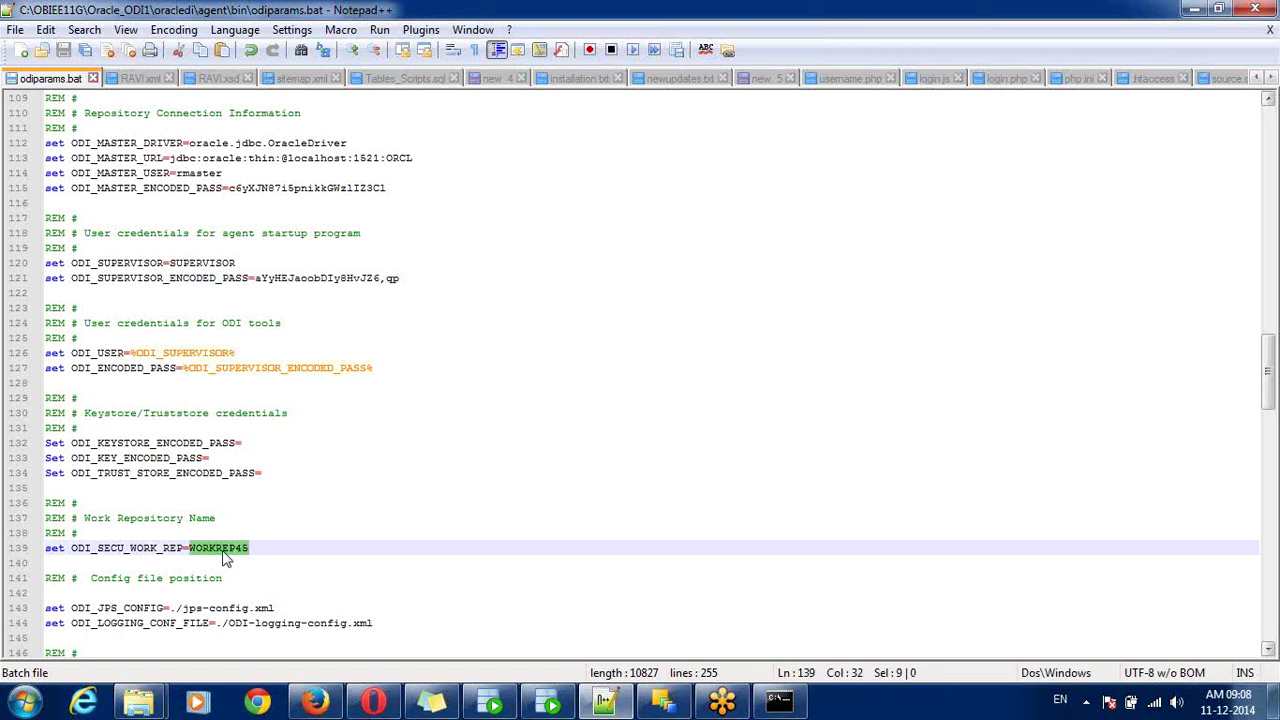
# - Close odiparams.bat and add the notes 'after above changes save the file and close' and 'step4: Starting agent using commands'
pyautogui.click(90, 79)
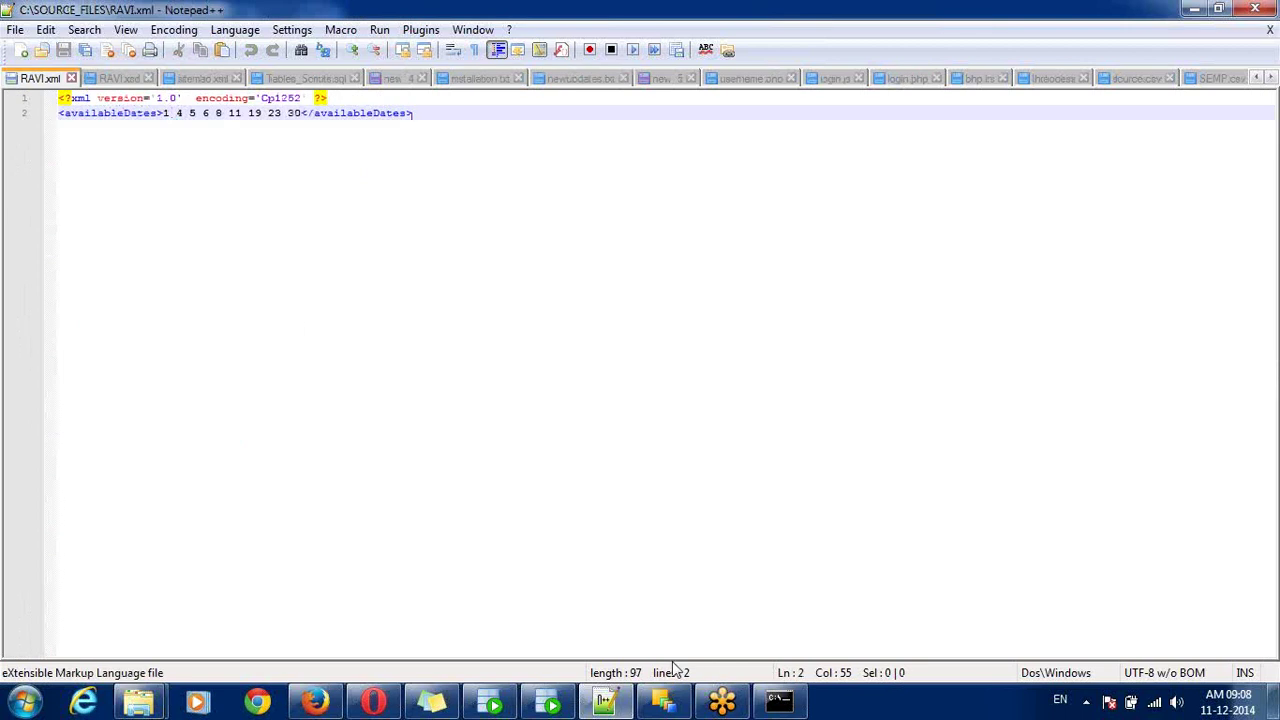
pyautogui.click(432, 703)
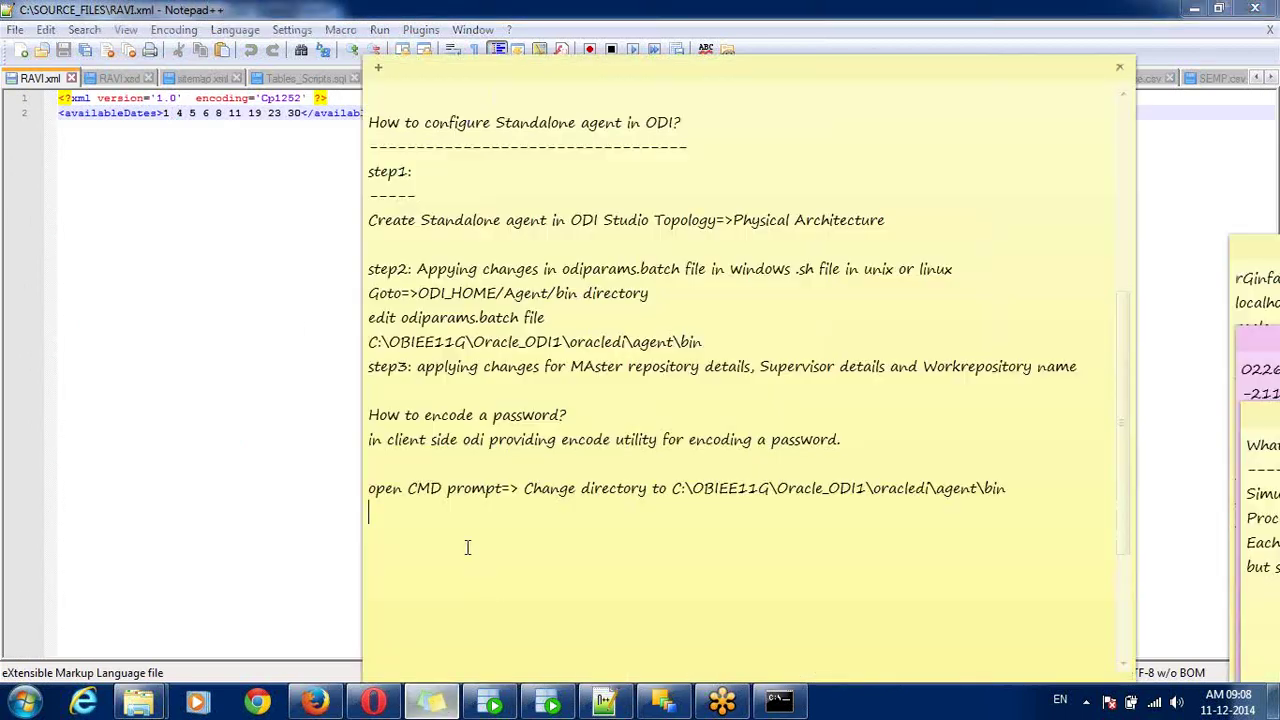
pyautogui.press('Return')
pyautogui.write('af')
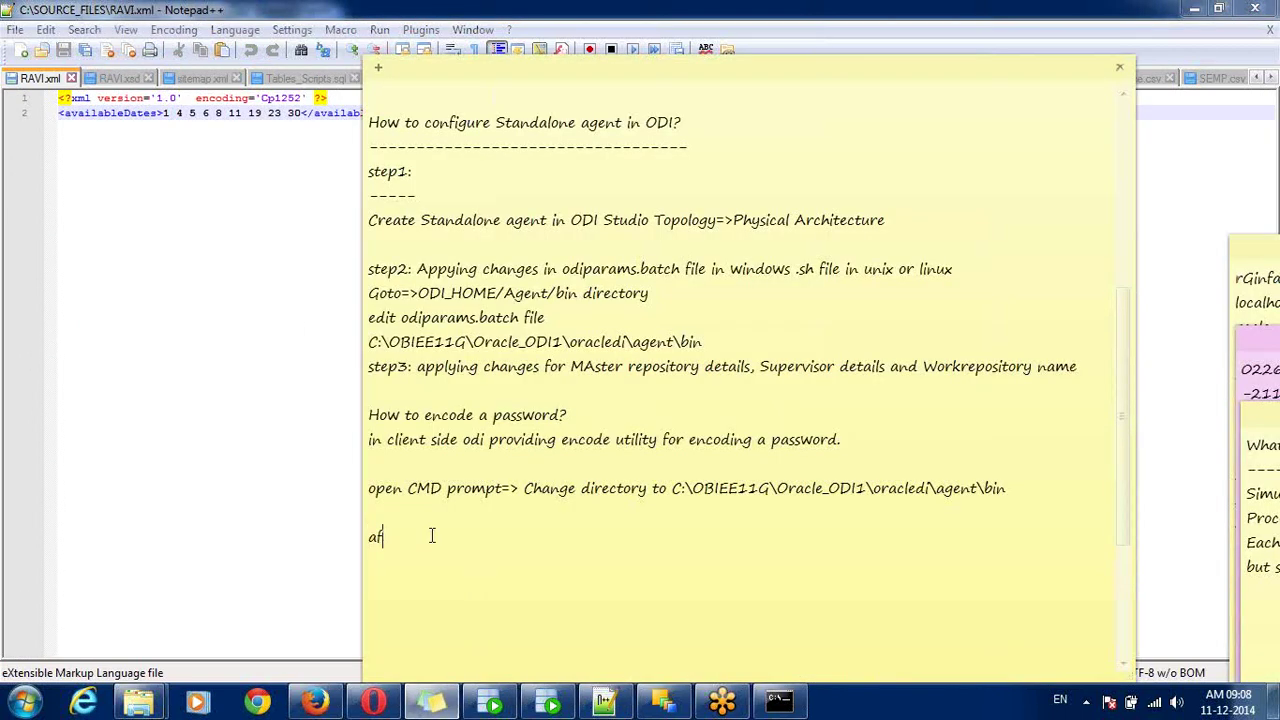
pyautogui.write('ter above changes save the ')
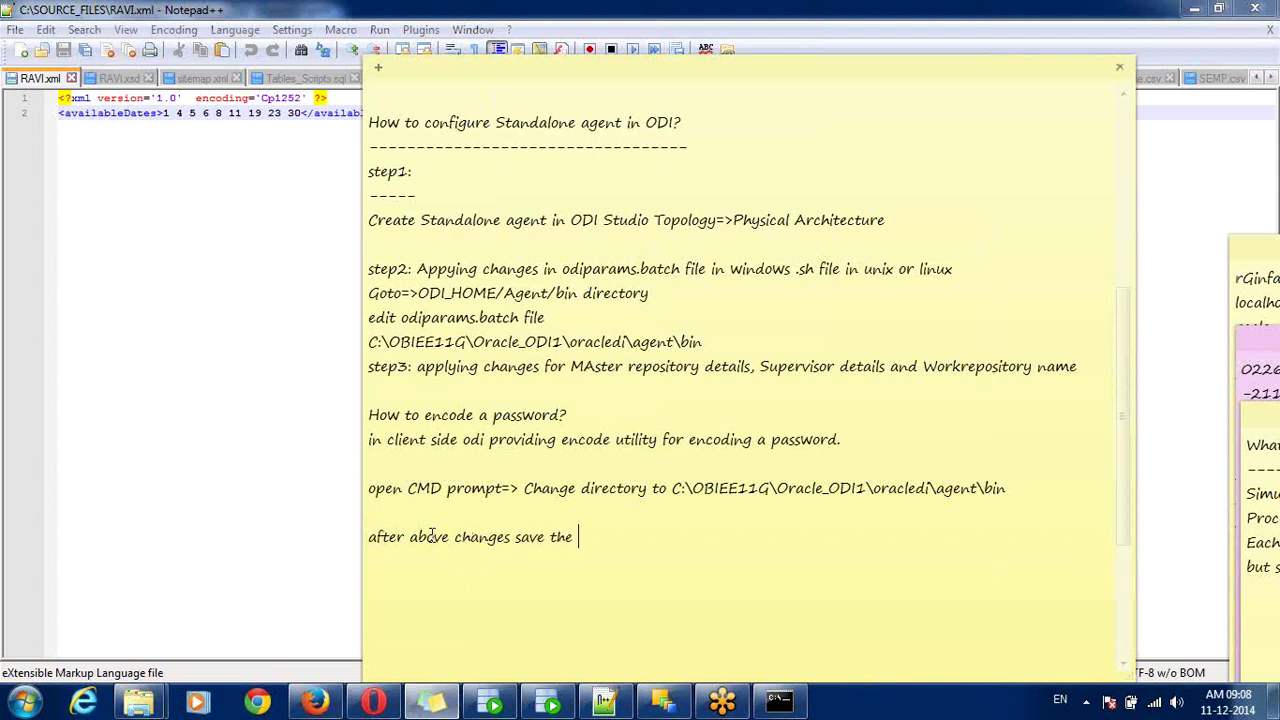
pyautogui.write('file and close.')
pyautogui.press('Return')
pyautogui.write('step')
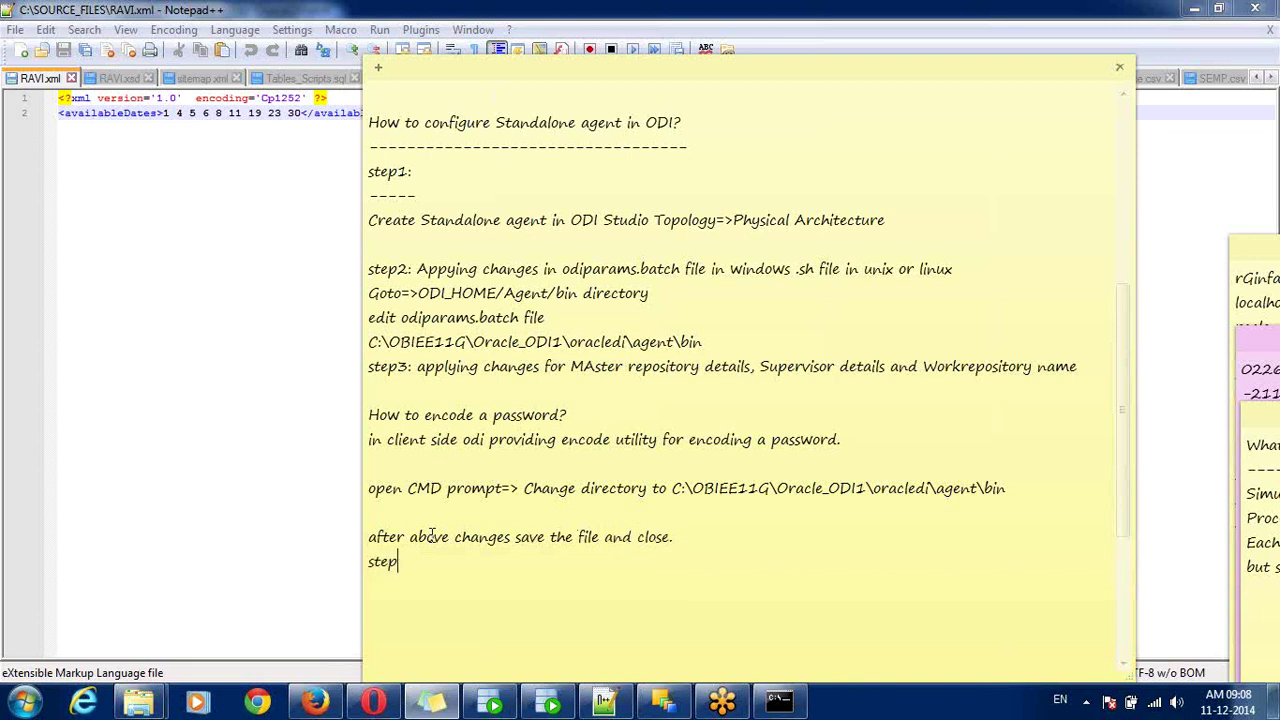
pyautogui.write('4: Starting age')
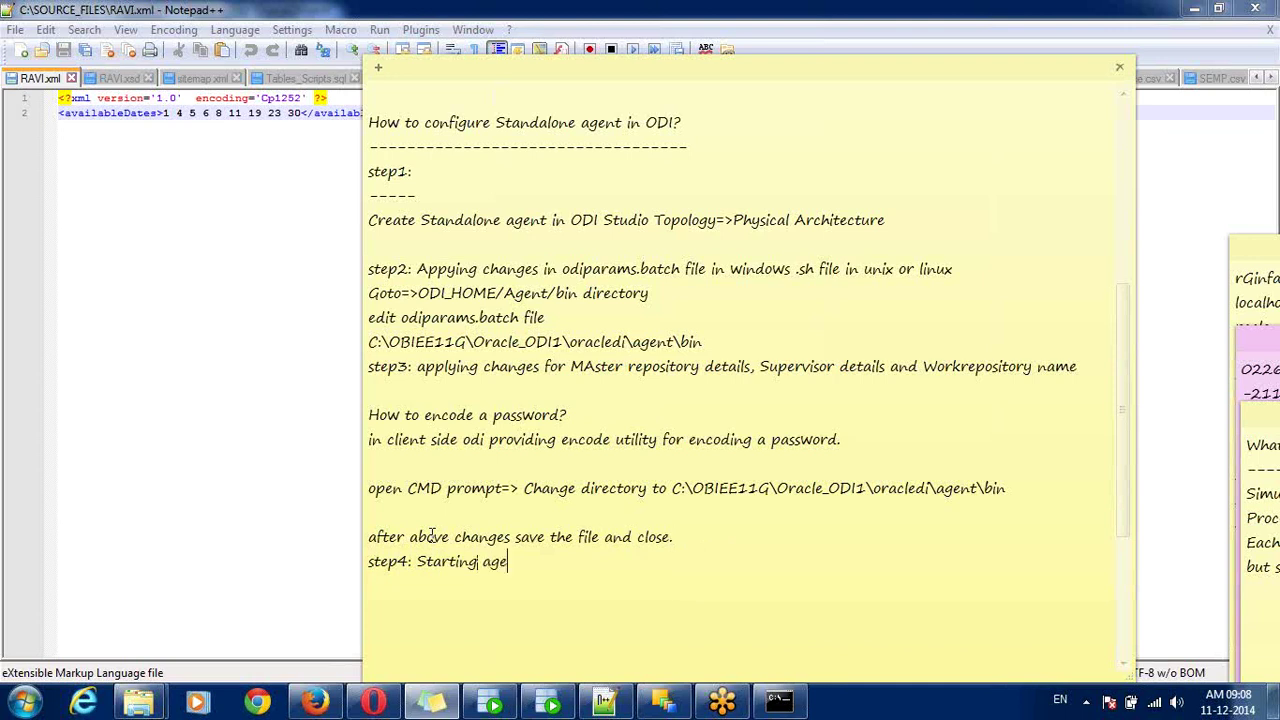
pyautogui.write('nt using commands')
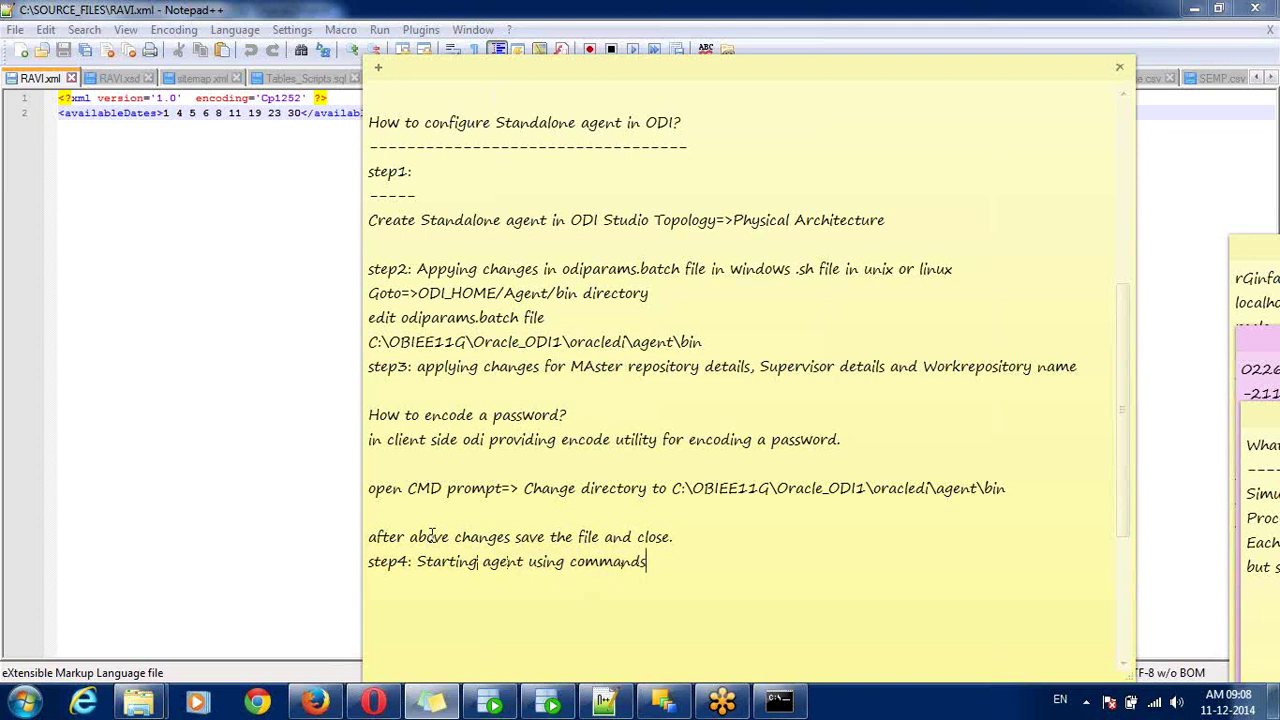
# - Below step4, write the command agent -NAME="OracleDIAgent" -PORTNO="20910"
pyautogui.press('Return')
pyautogui.press('Return')
pyautogui.press('Return')
pyautogui.press('Return')
pyautogui.press('Return')
pyautogui.press('Return')
pyautogui.press('Return')
pyautogui.press('Return')
pyautogui.press('Return')
pyautogui.press('Return')
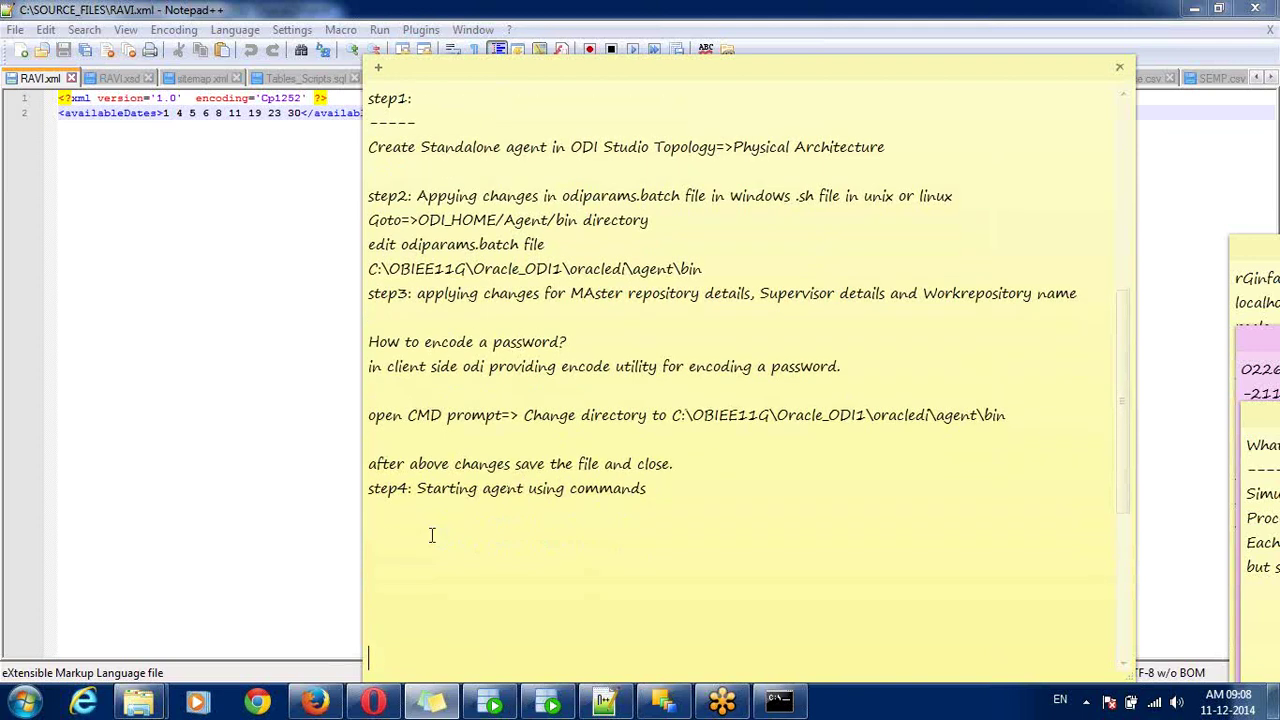
pyautogui.press('Return')
pyautogui.press('Return')
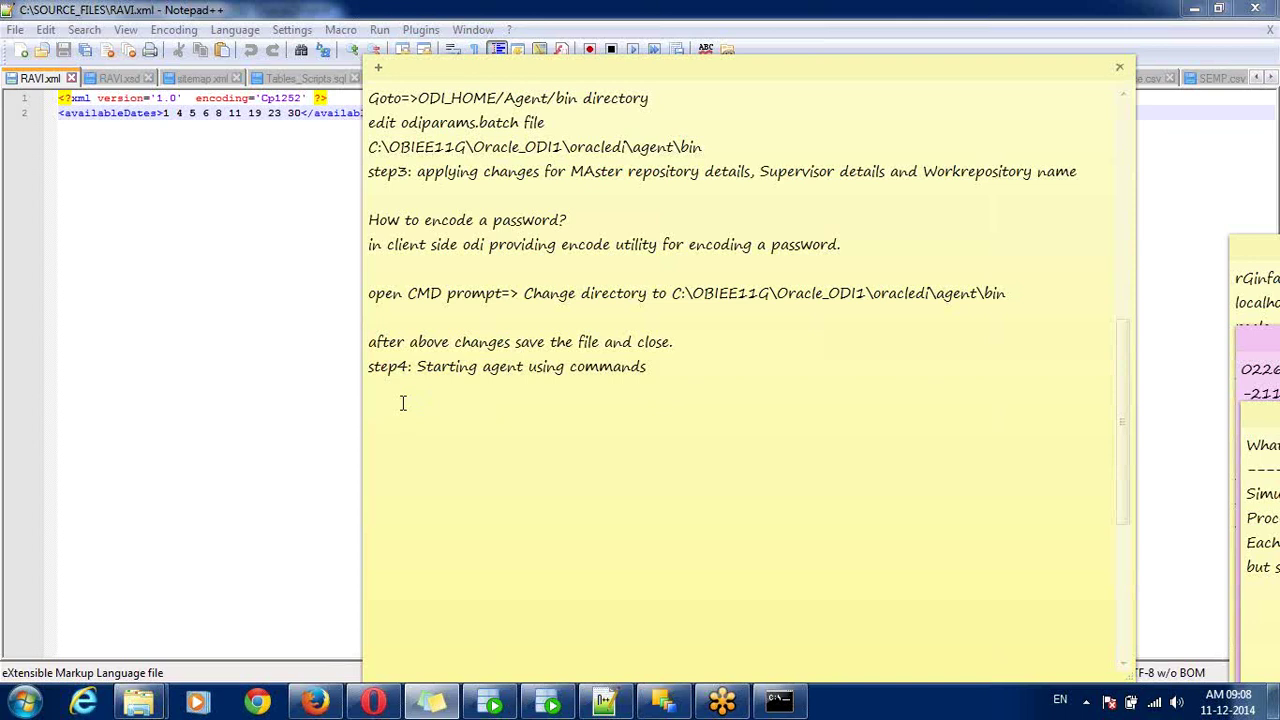
pyautogui.press('Return')
pyautogui.write('agent -NAME="OracleDIA')
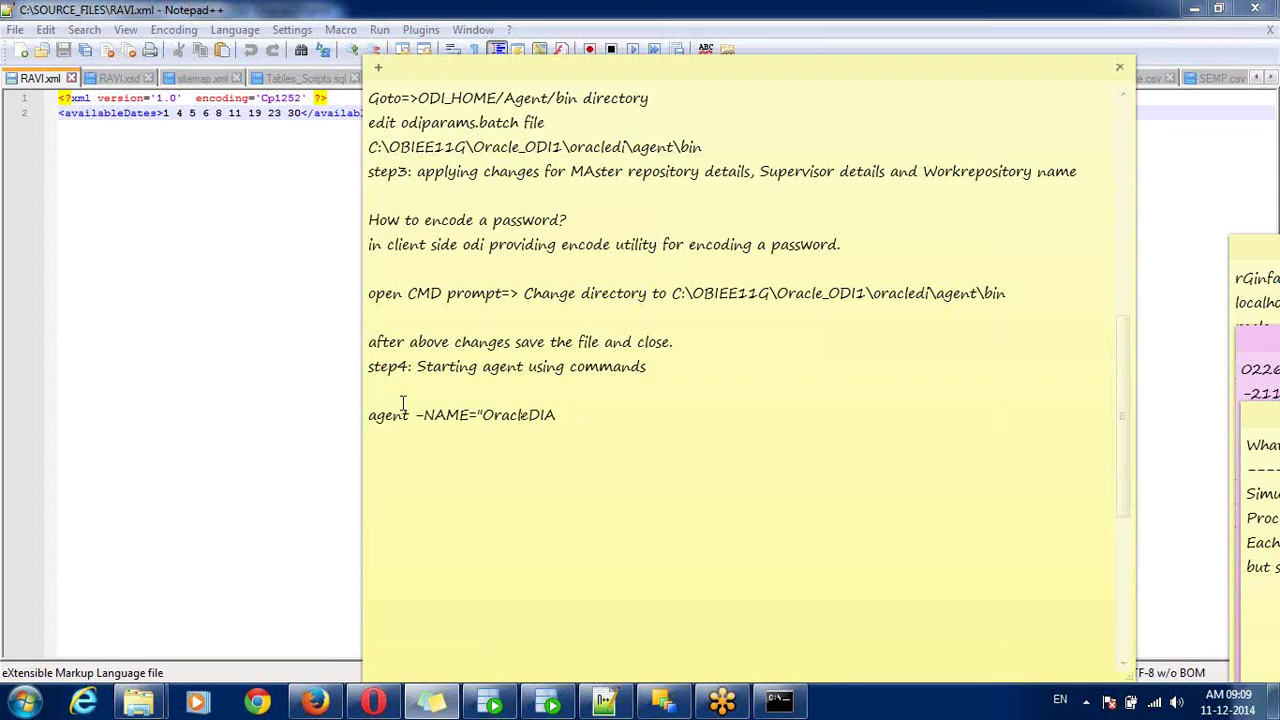
pyautogui.write('gent" -PORTNO')
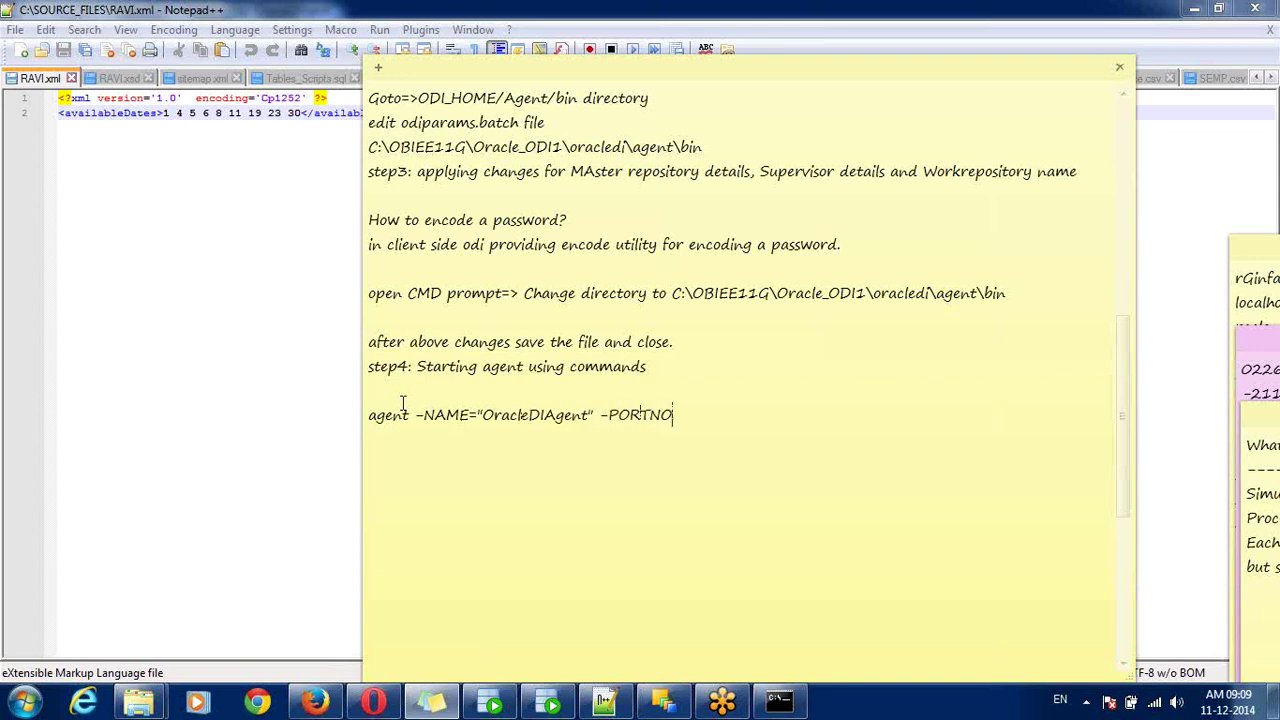
pyautogui.write('="20910')
# - Bring the Command Prompt in the agent bin folder forward and reposition it over the notes
pyautogui.click(790, 705)
pyautogui.moveTo(437, 90); pyautogui.dragTo(545, 70)
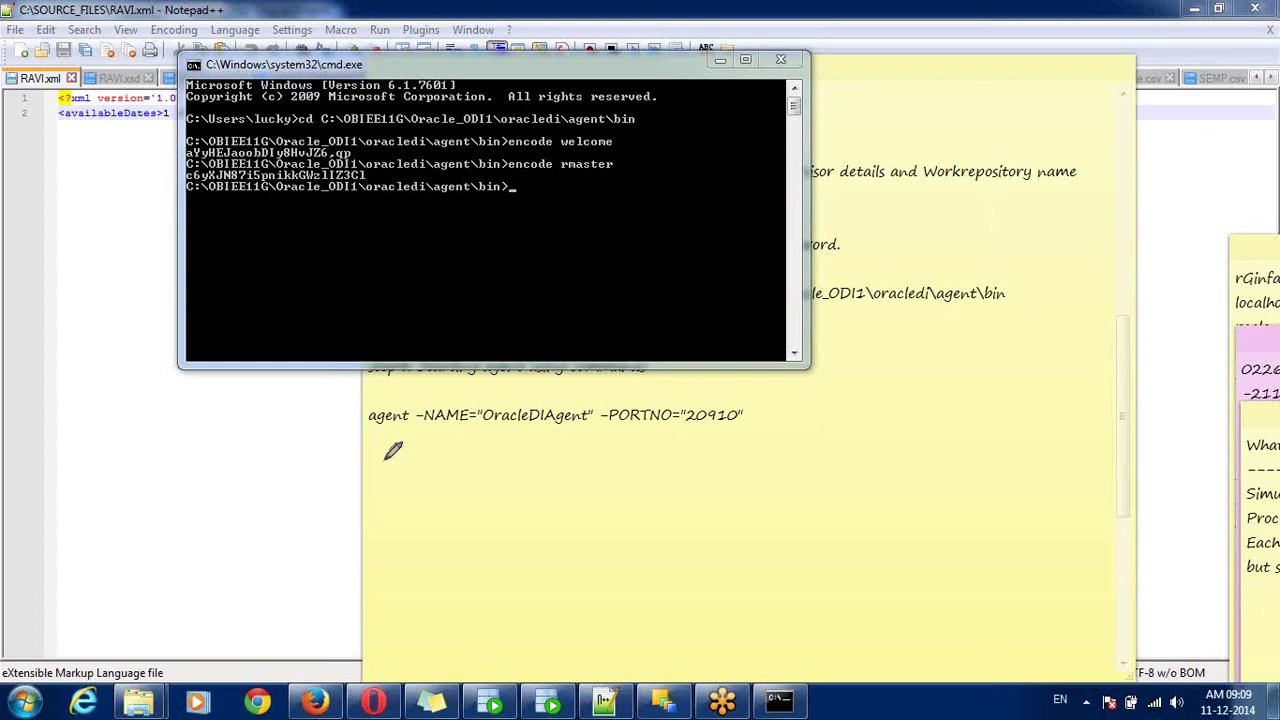
pyautogui.moveTo(373, 440)
pyautogui.mouseDown()
pyautogui.moveTo(645, 440)
pyautogui.moveTo(752, 418)
pyautogui.moveTo(512, 376)
pyautogui.moveTo(374, 398)
pyautogui.moveTo(376, 438)
pyautogui.mouseUp()
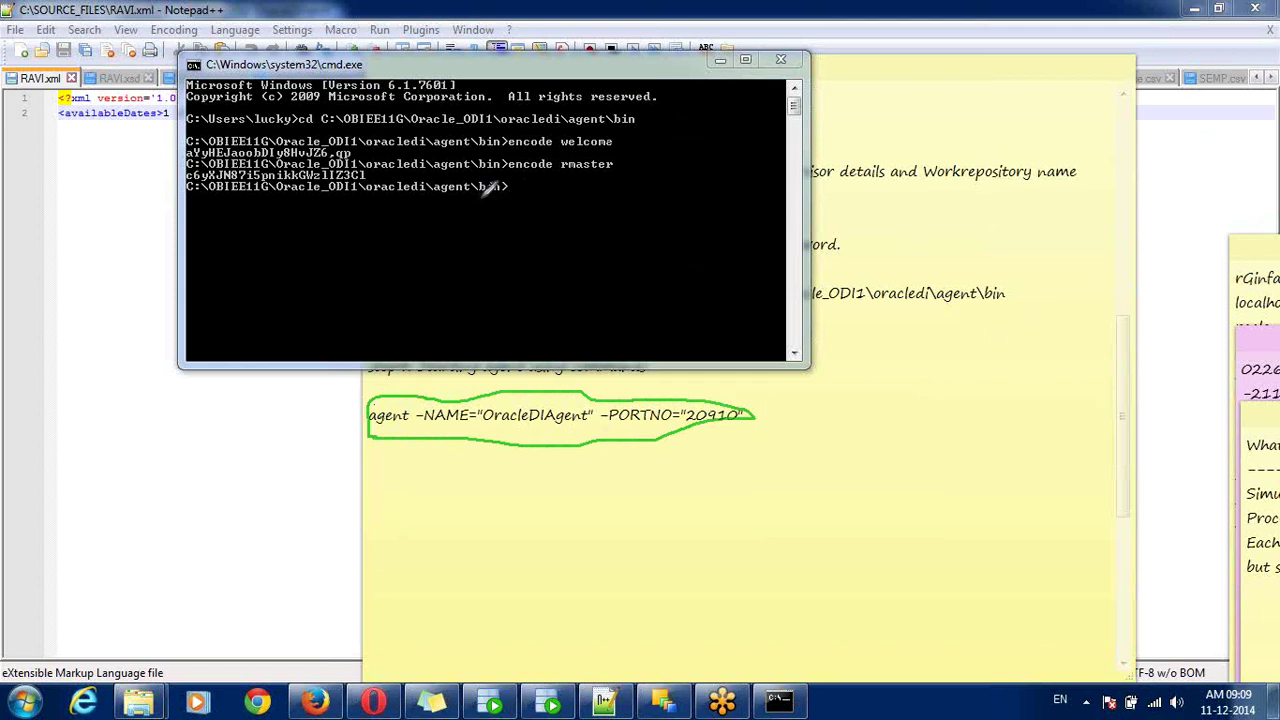
pyautogui.moveTo(474, 196)
pyautogui.mouseDown()
pyautogui.moveTo(500, 203)
pyautogui.moveTo(511, 186)
pyautogui.moveTo(460, 172)
pyautogui.moveTo(430, 182)
pyautogui.moveTo(482, 206)
pyautogui.moveTo(513, 188)
pyautogui.mouseUp()
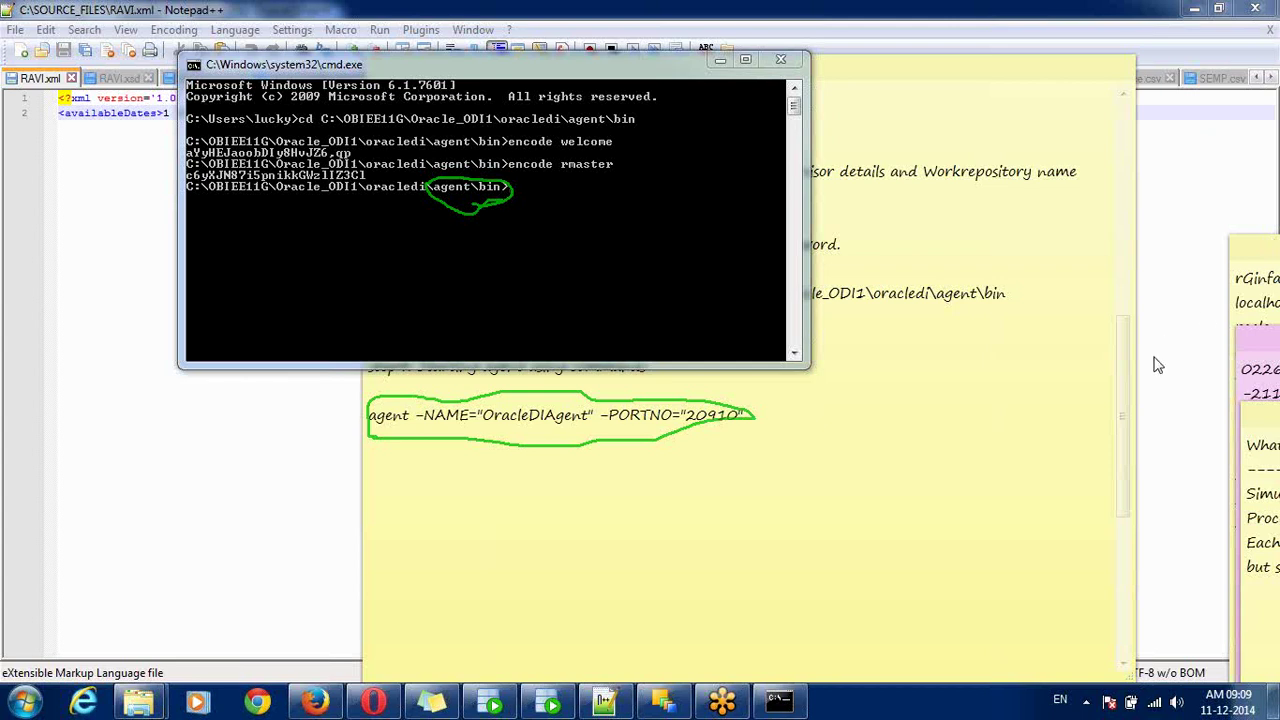
pyautogui.press('Escape')
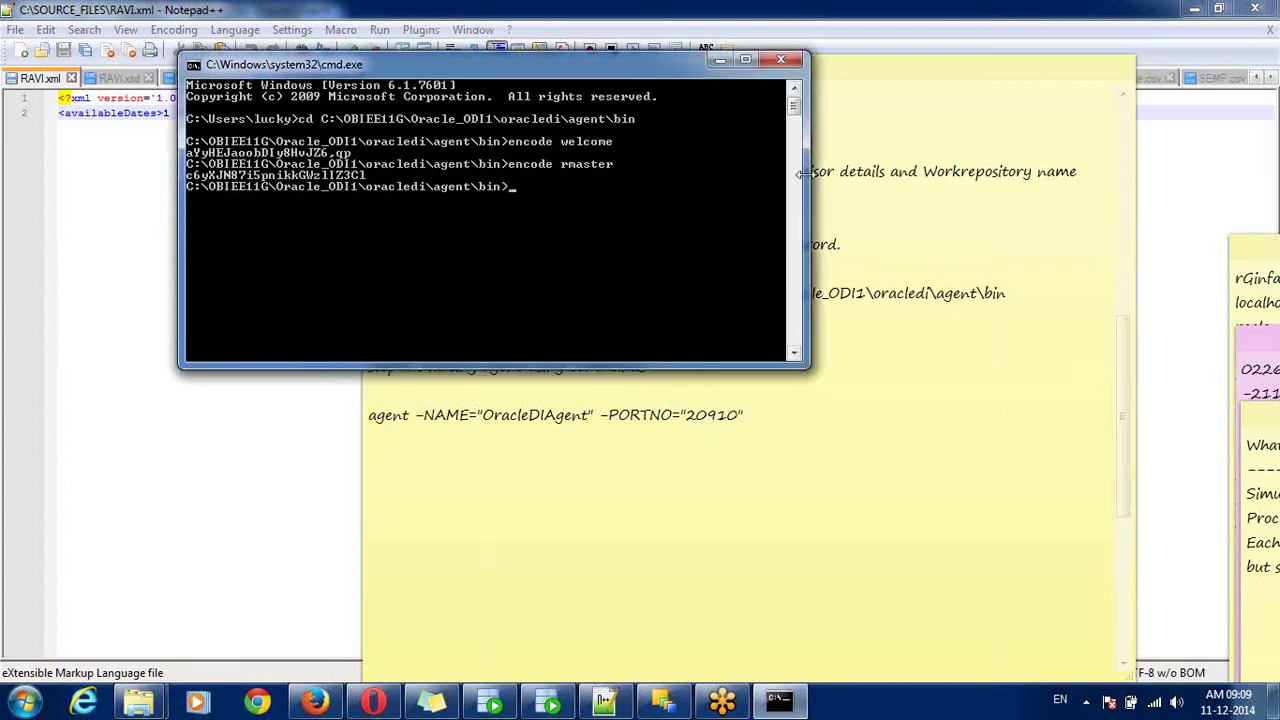
# - Run agent -NAME=OracleDIAgent -PORTNO=20910 to start the standalone agent
pyautogui.write('agent -NAME=Oracl')
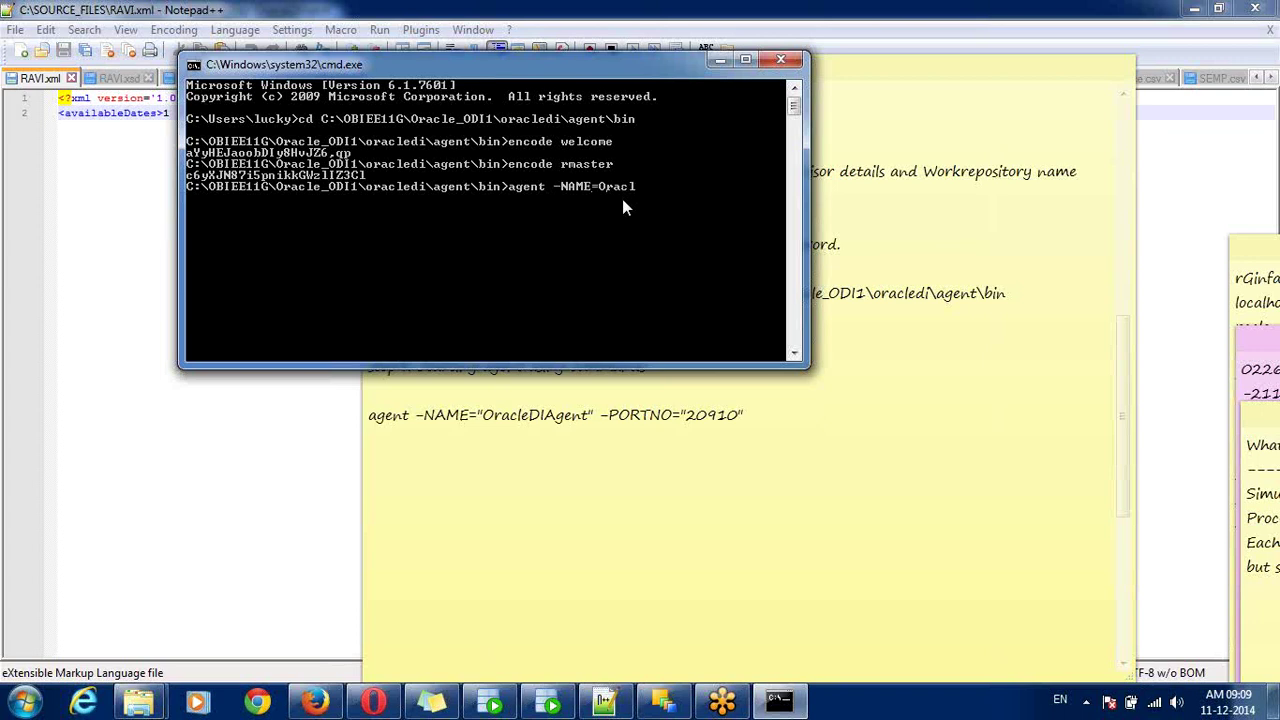
pyautogui.write('gent -PORTNO=20910')
pyautogui.press('Return')
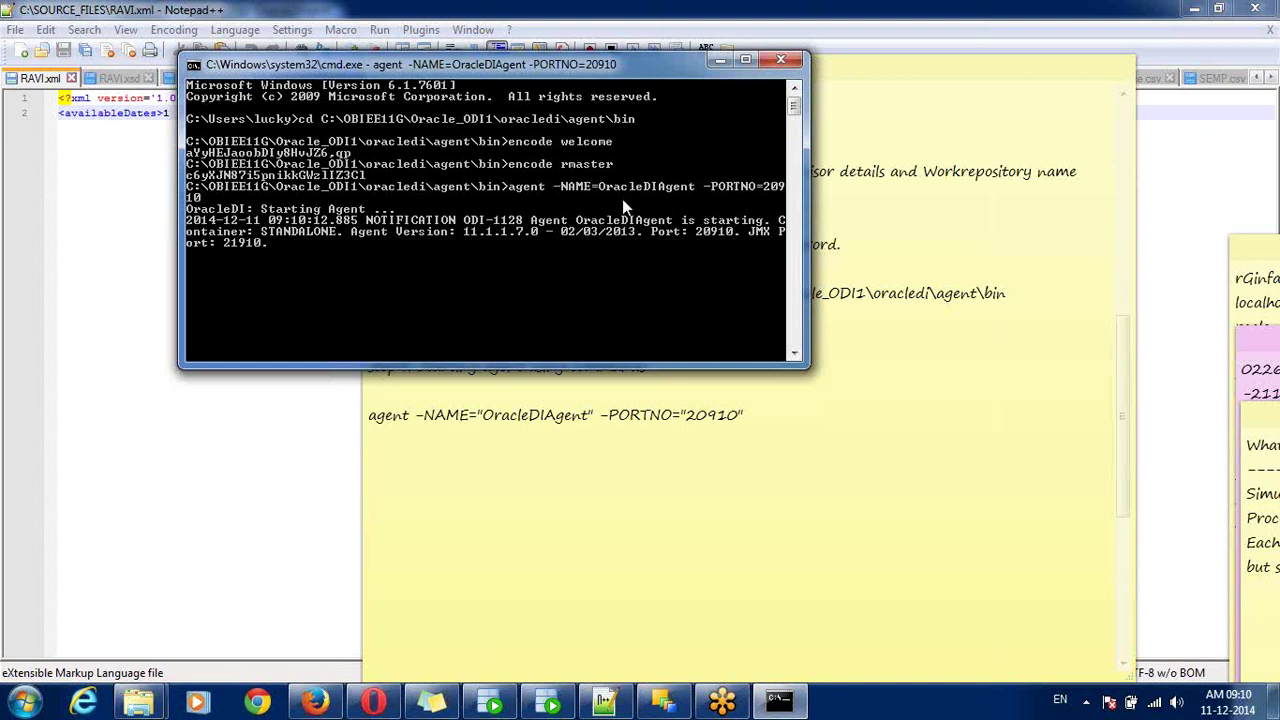
# - Highlight the startup messages showing the WORKREP45 scheduler started on port 20910
pyautogui.click(1268, 255)
pyautogui.click(1215, 296)
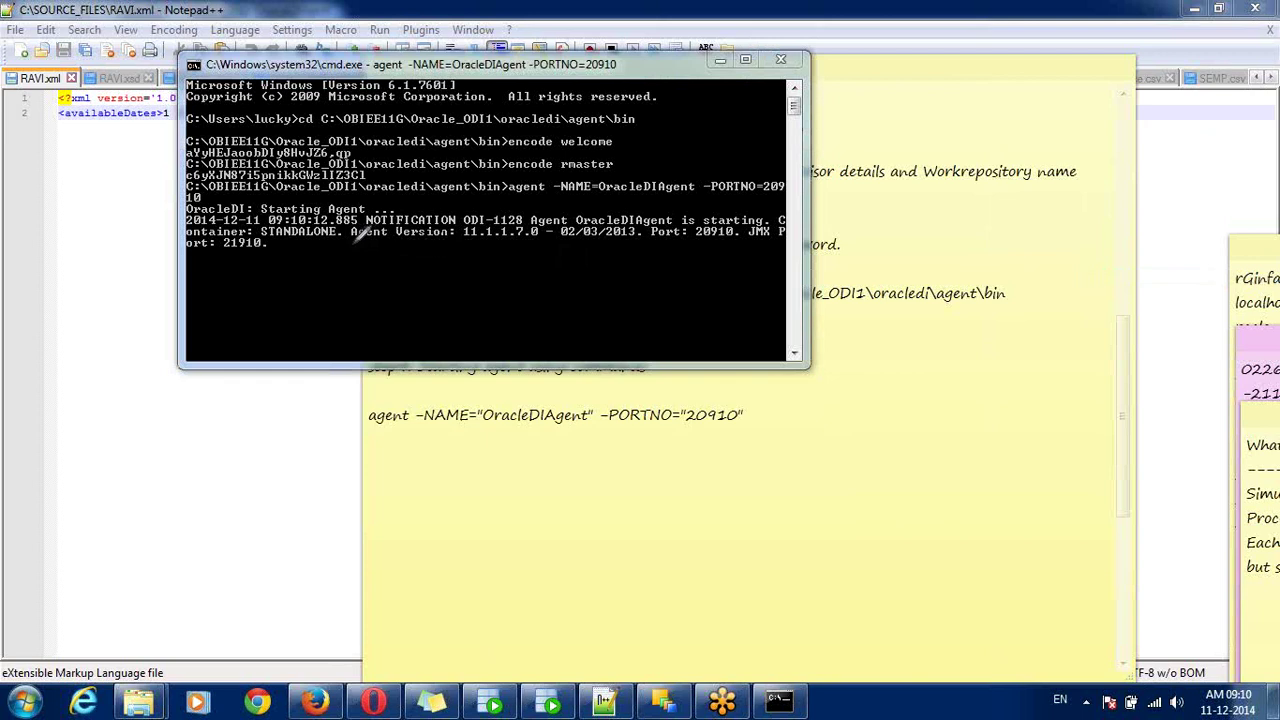
pyautogui.moveTo(352, 245)
pyautogui.mouseDown()
pyautogui.moveTo(545, 243)
pyautogui.moveTo(538, 228)
pyautogui.moveTo(348, 223)
pyautogui.moveTo(364, 243)
pyautogui.mouseUp()
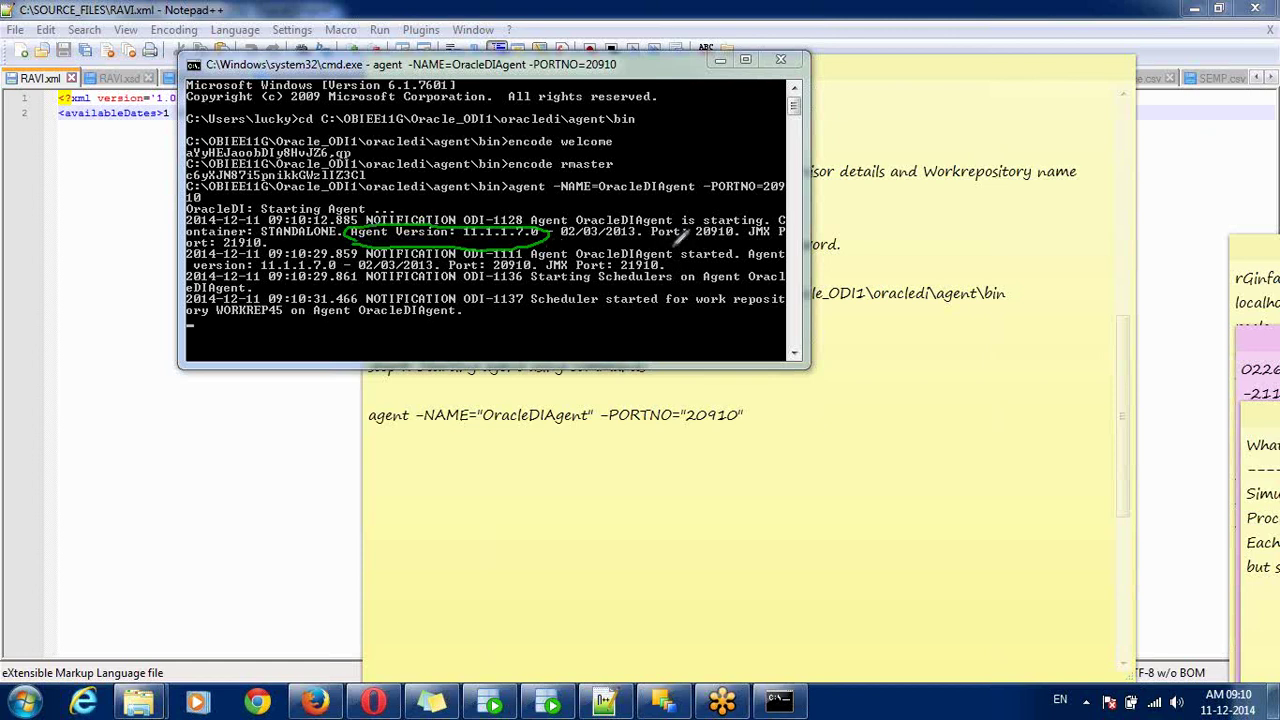
pyautogui.moveTo(693, 231)
pyautogui.mouseDown()
pyautogui.moveTo(752, 236)
pyautogui.moveTo(735, 222)
pyautogui.moveTo(645, 234)
pyautogui.moveTo(693, 237)
pyautogui.mouseUp()
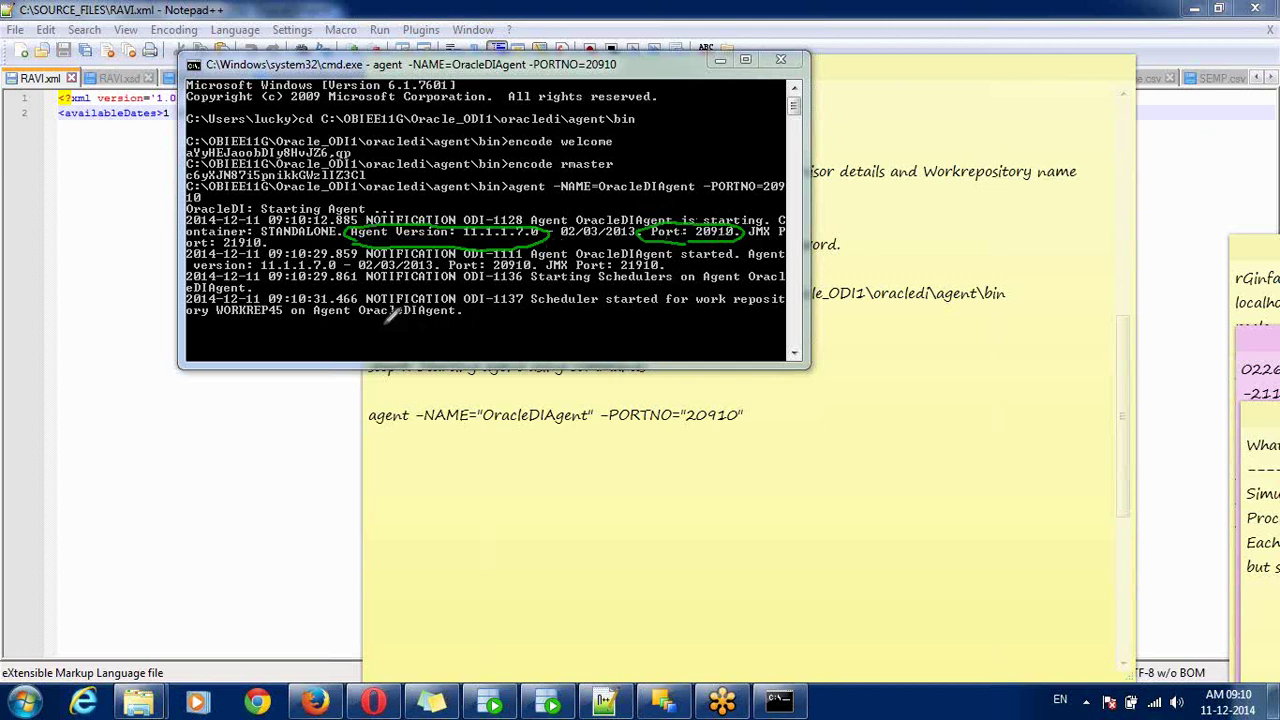
pyautogui.moveTo(532, 284)
pyautogui.mouseDown()
pyautogui.moveTo(806, 292)
pyautogui.moveTo(485, 338)
pyautogui.moveTo(245, 304)
pyautogui.moveTo(188, 312)
pyautogui.moveTo(218, 292)
pyautogui.moveTo(288, 296)
pyautogui.mouseUp()
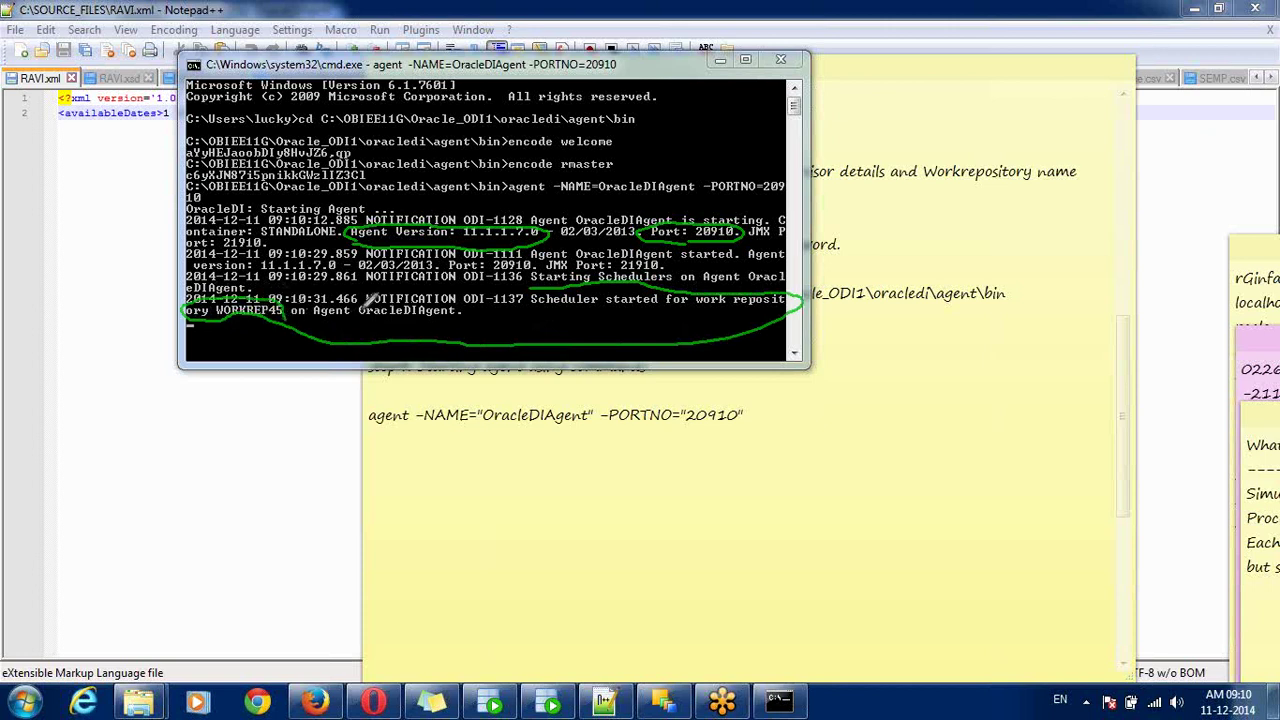
pyautogui.moveTo(362, 303)
pyautogui.mouseDown()
pyautogui.moveTo(424, 322)
pyautogui.moveTo(488, 302)
pyautogui.moveTo(440, 292)
pyautogui.mouseUp()
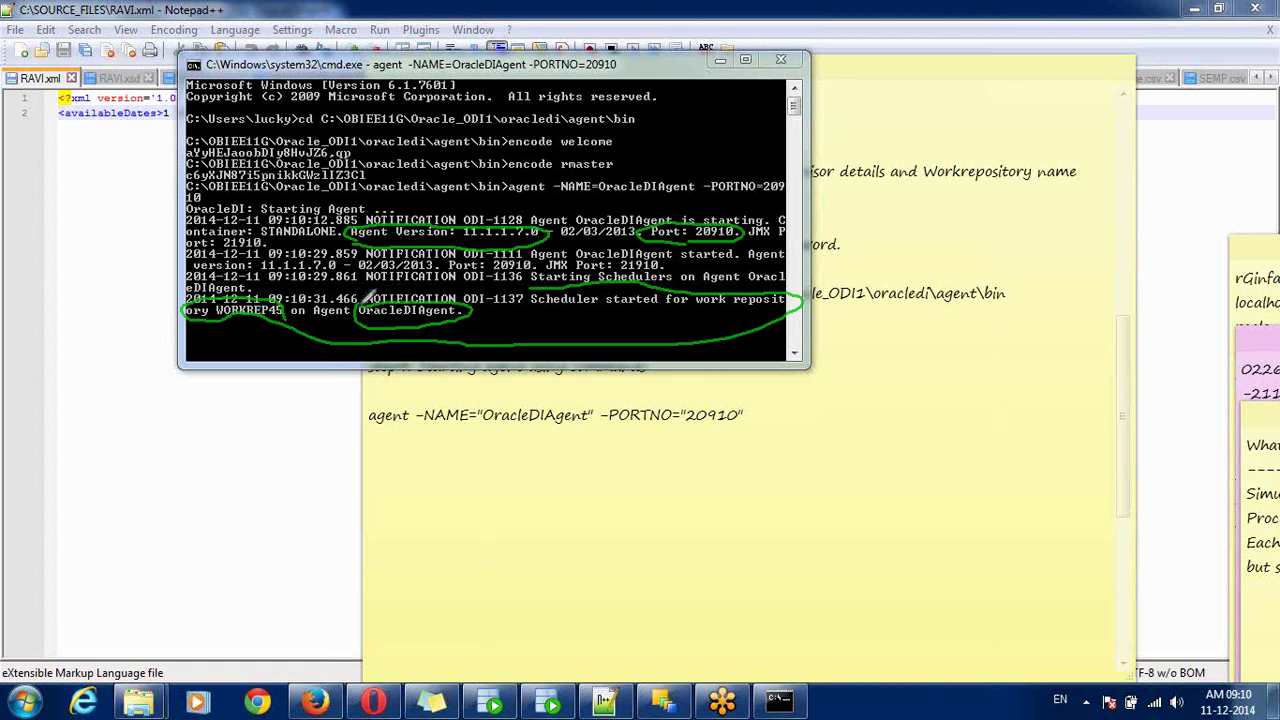
pyautogui.moveTo(530, 311); pyautogui.dragTo(768, 311)
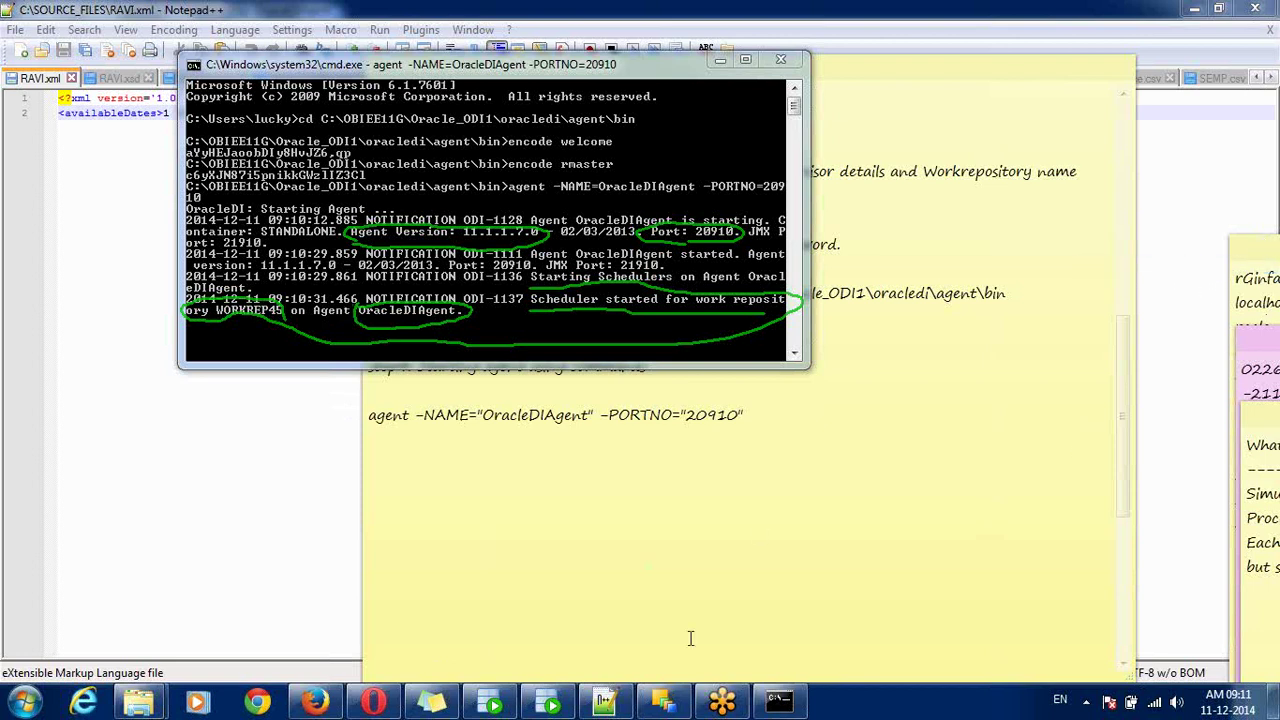
# - In ODI, dismiss the connection prompt and run a successful Test of the OracleDIAgent physical agent
pyautogui.click(664, 703)
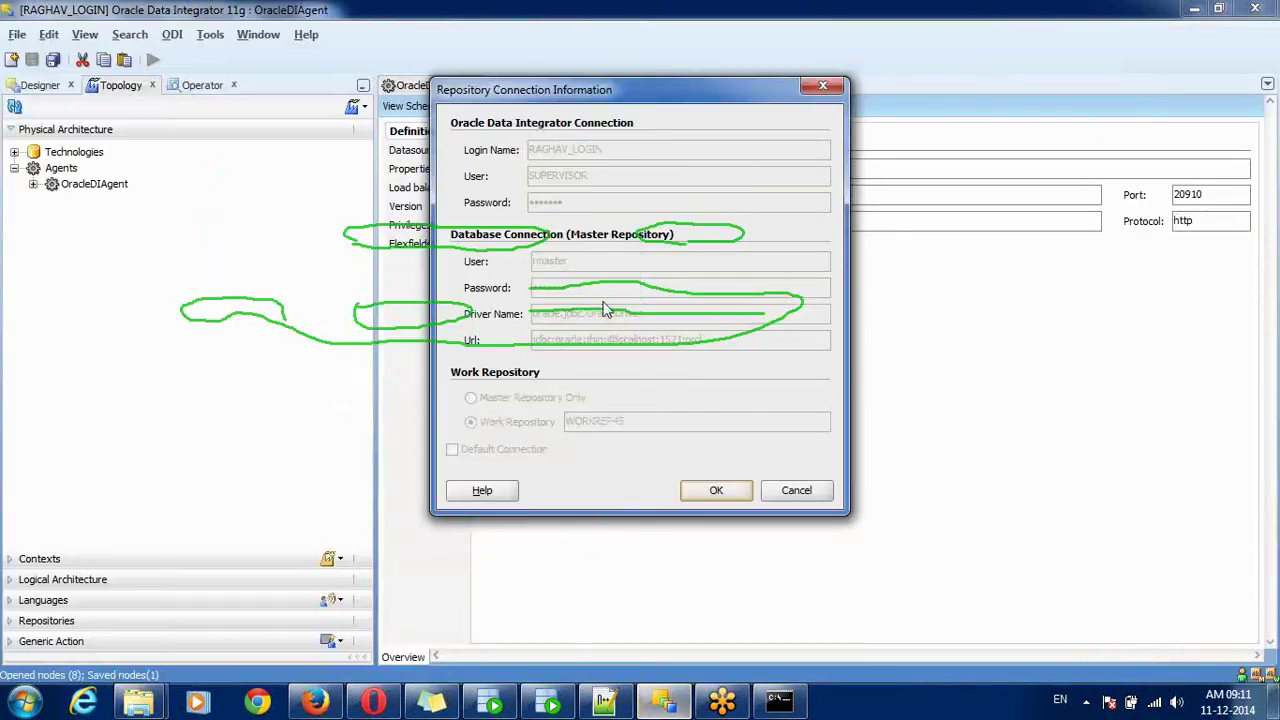
pyautogui.click(792, 491)
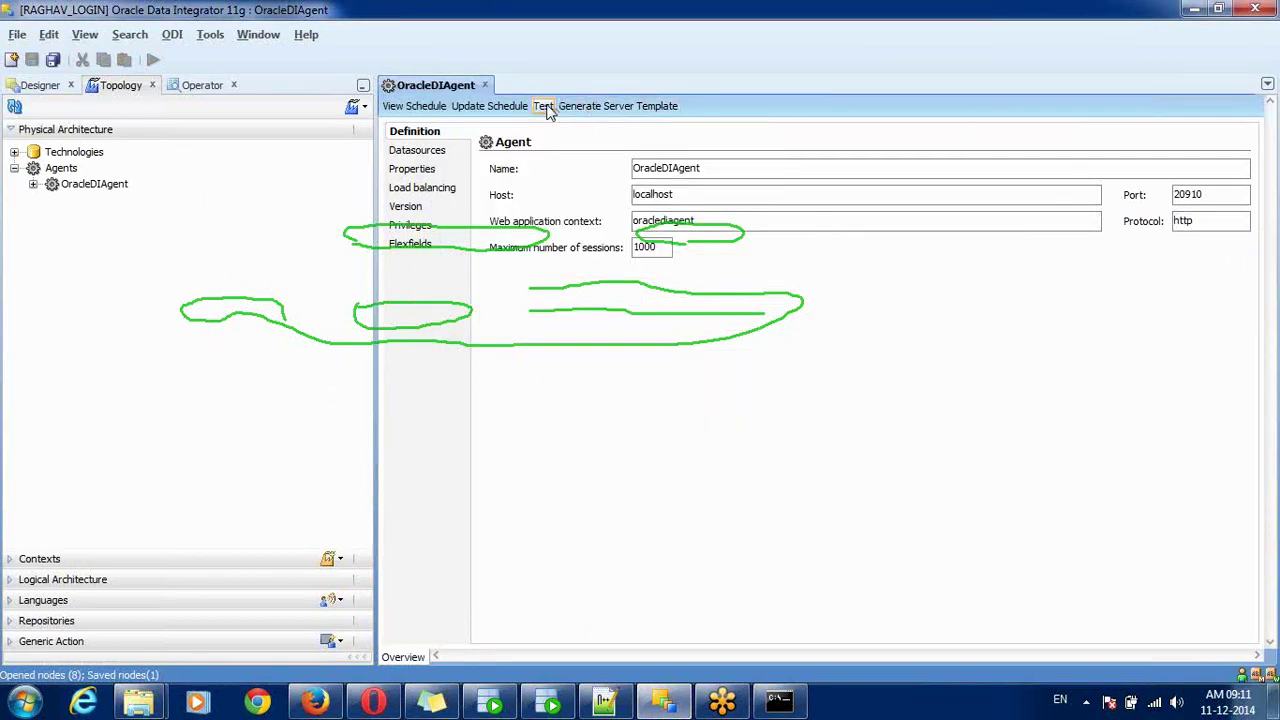
pyautogui.click(543, 106)
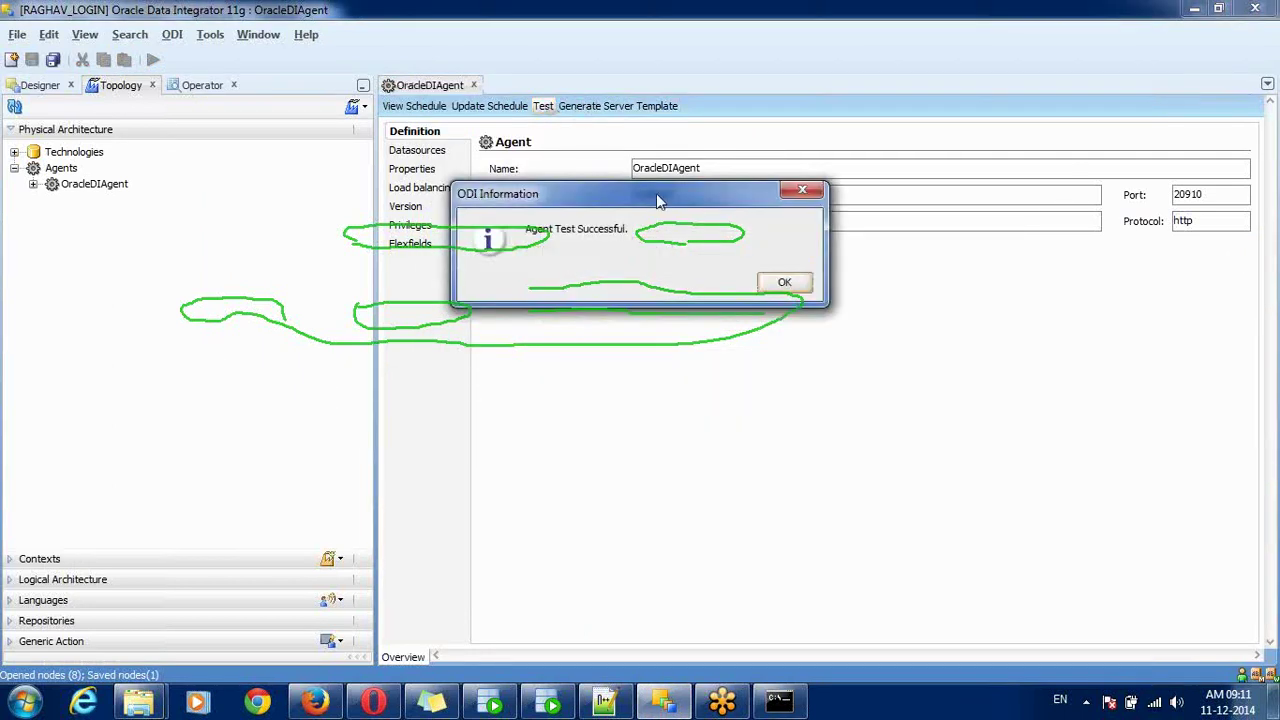
pyautogui.moveTo(658, 201); pyautogui.dragTo(716, 397)
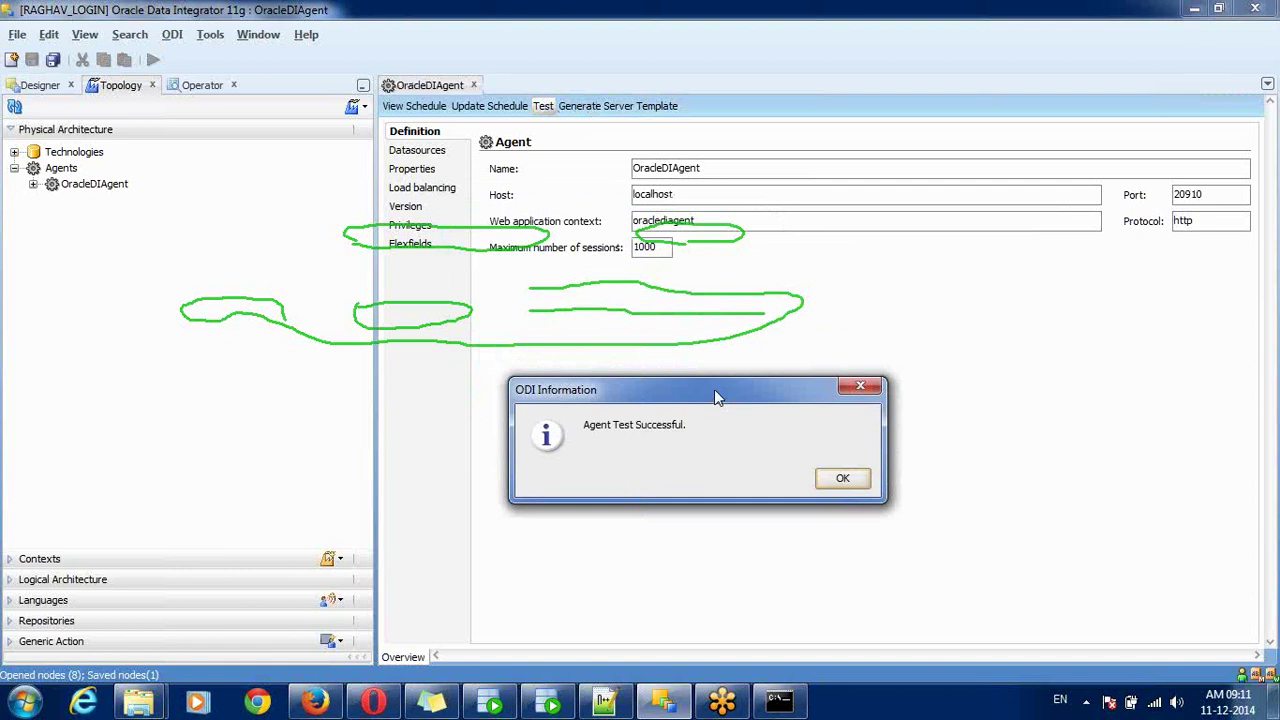
pyautogui.click(846, 479)
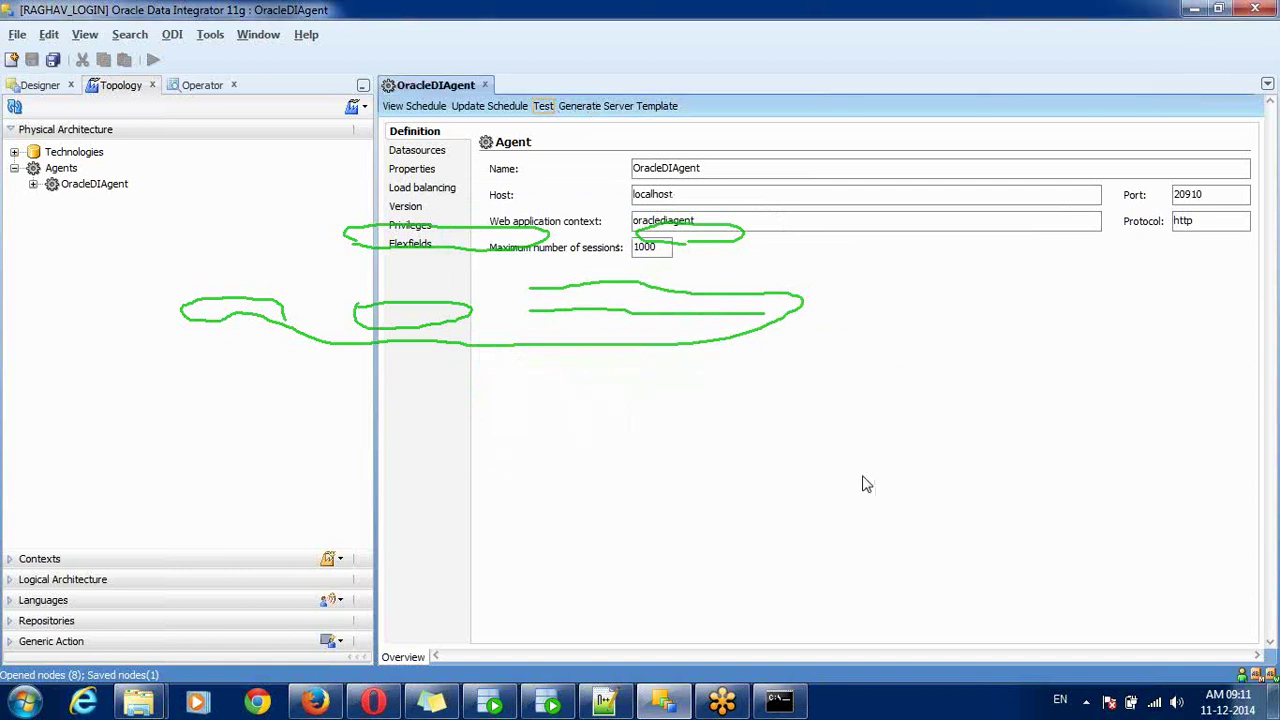
pyautogui.click(779, 702)
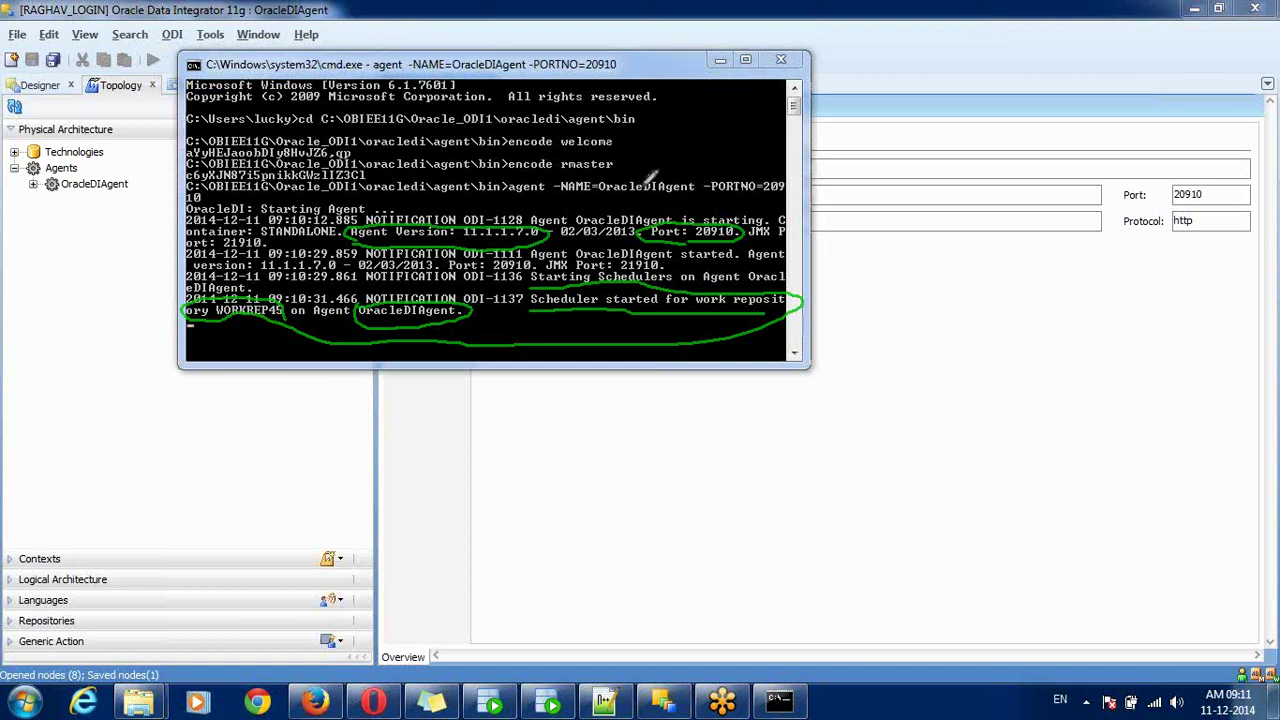
pyautogui.moveTo(508, 182)
pyautogui.mouseDown()
pyautogui.moveTo(655, 207)
pyautogui.moveTo(734, 200)
pyautogui.mouseUp()
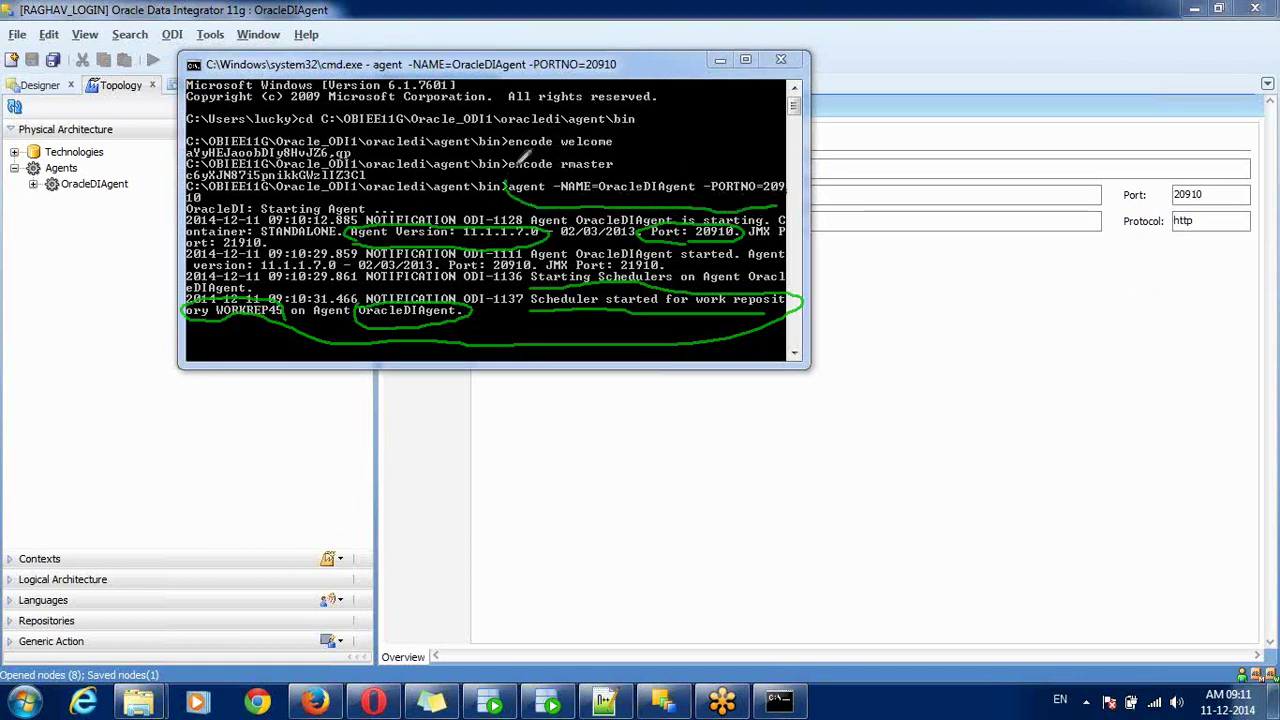
pyautogui.moveTo(510, 184)
pyautogui.mouseDown()
pyautogui.moveTo(650, 163)
pyautogui.moveTo(766, 168)
pyautogui.mouseUp()
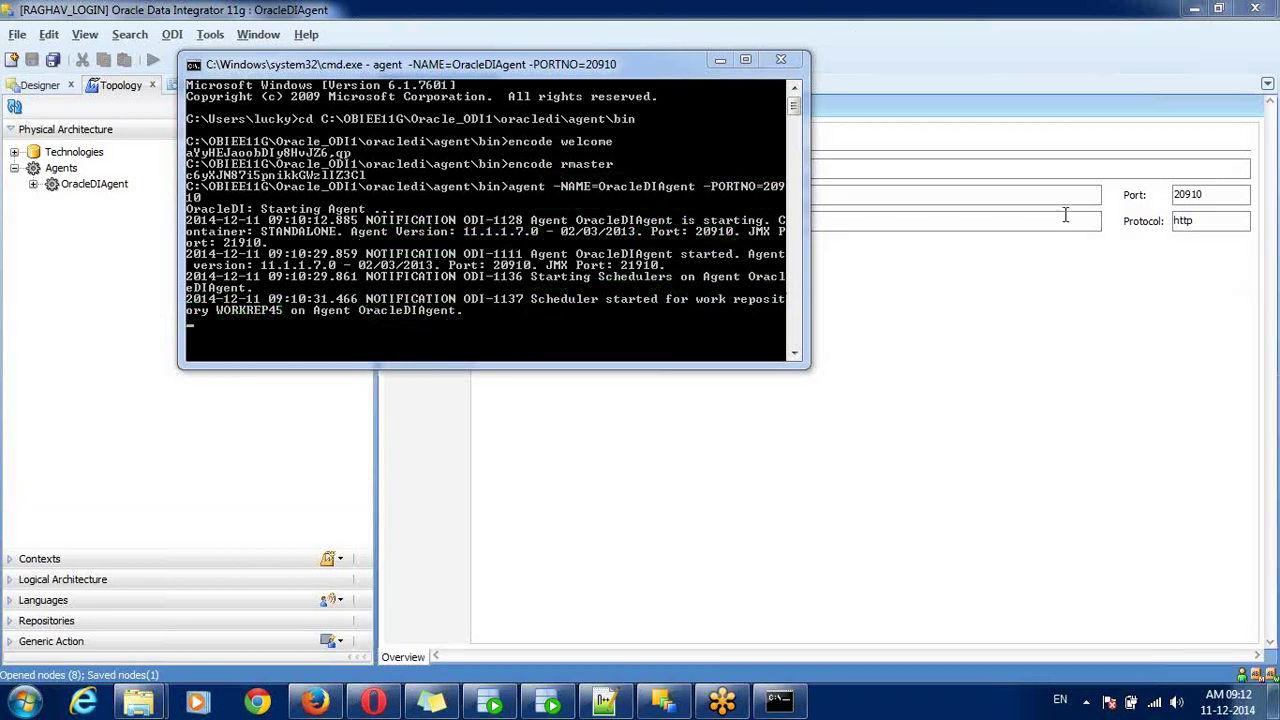
# - Test the OracleDIAgent physical agent again and acknowledge the success message
pyautogui.click(1043, 286)
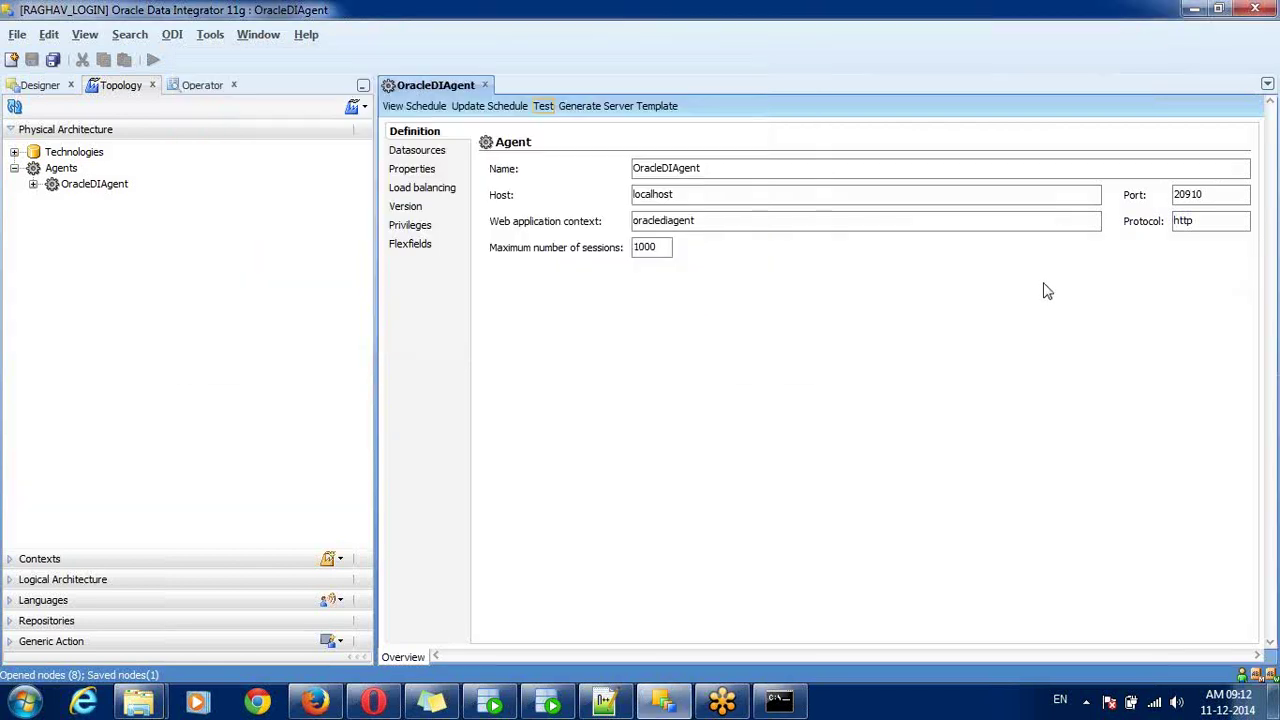
pyautogui.click(545, 107)
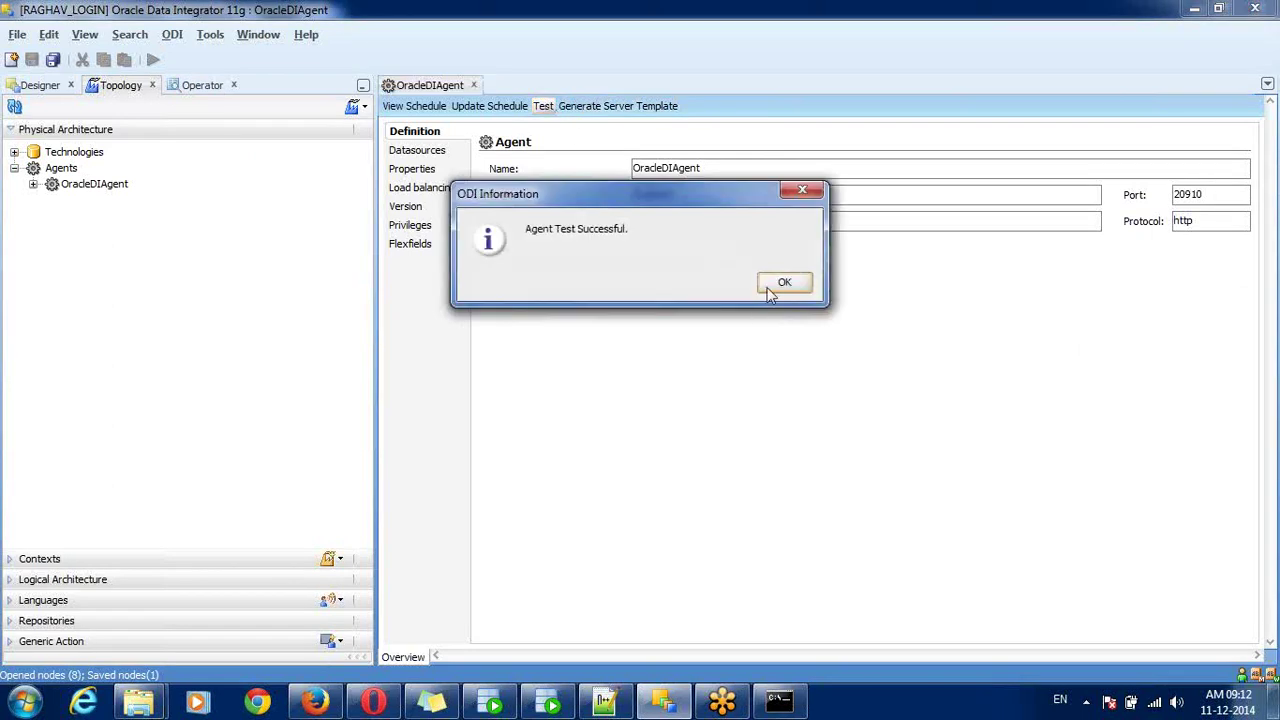
pyautogui.click(781, 282)
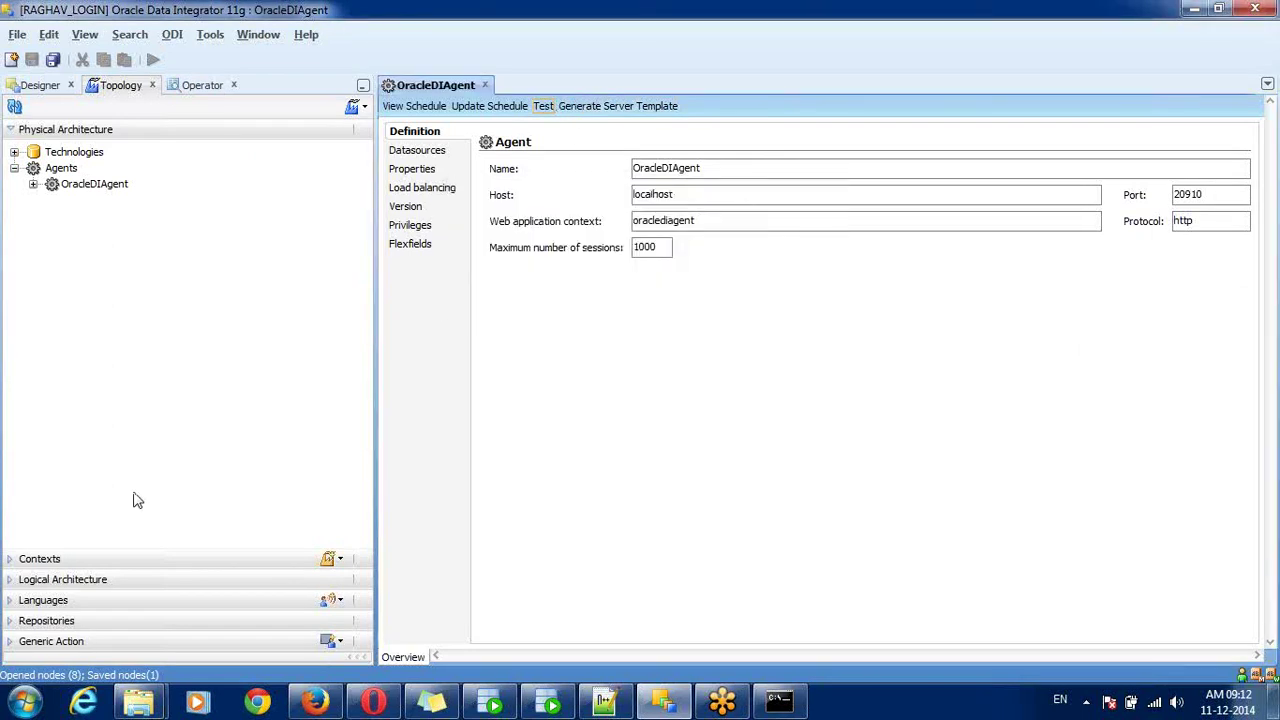
# - Create a new logical agent named Standalone_LA under Logical Architecture's Agents node
pyautogui.click(80, 580)
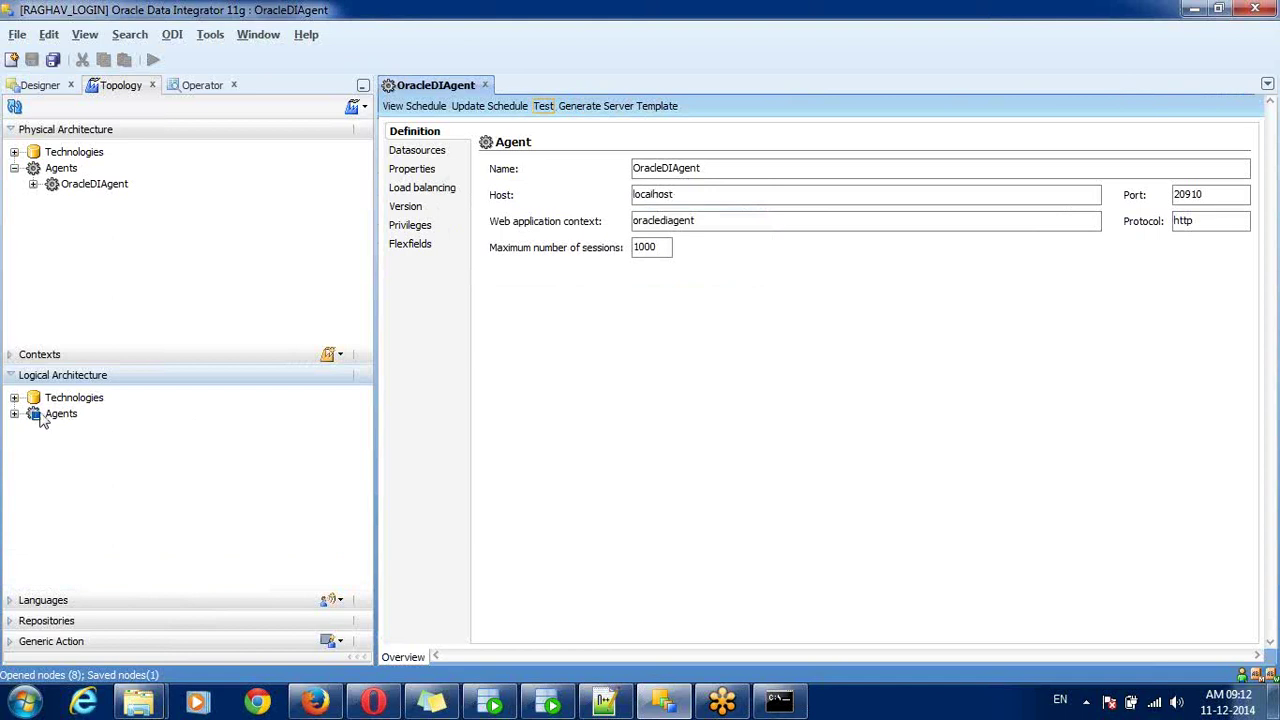
pyautogui.click(15, 413)
pyautogui.click(60, 414)
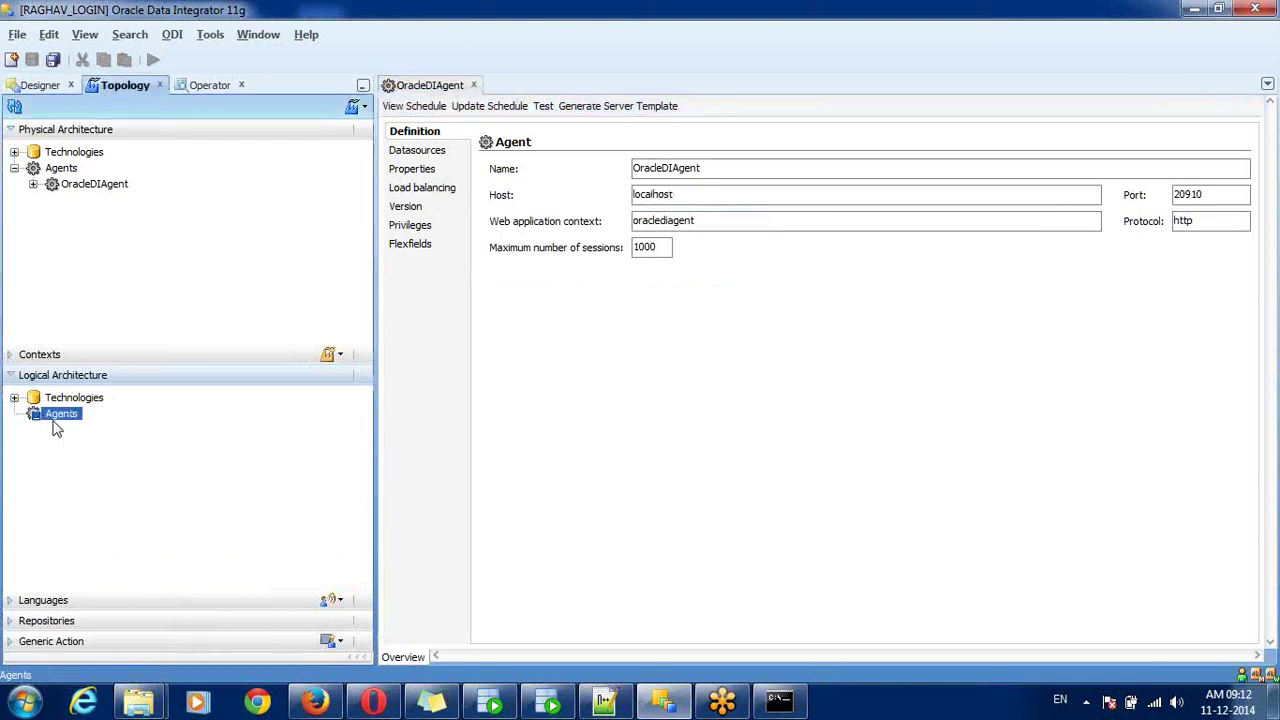
pyautogui.rightClick(58, 420)
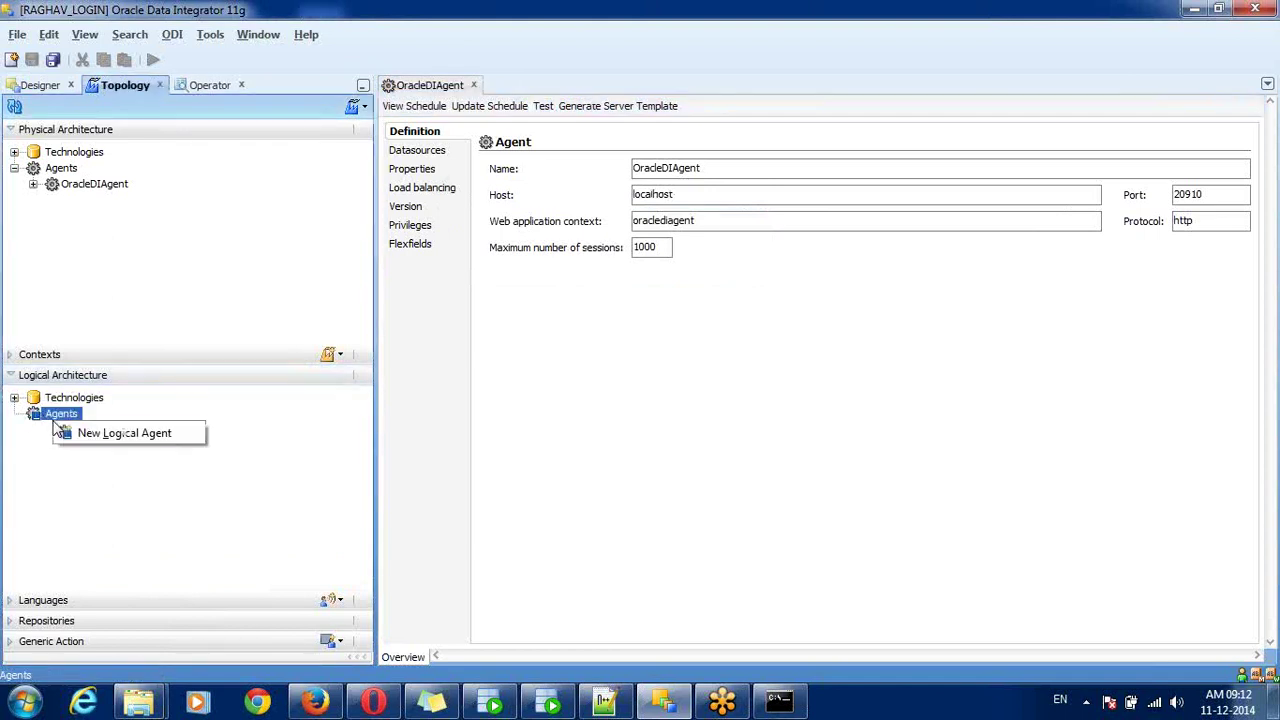
pyautogui.click(100, 433)
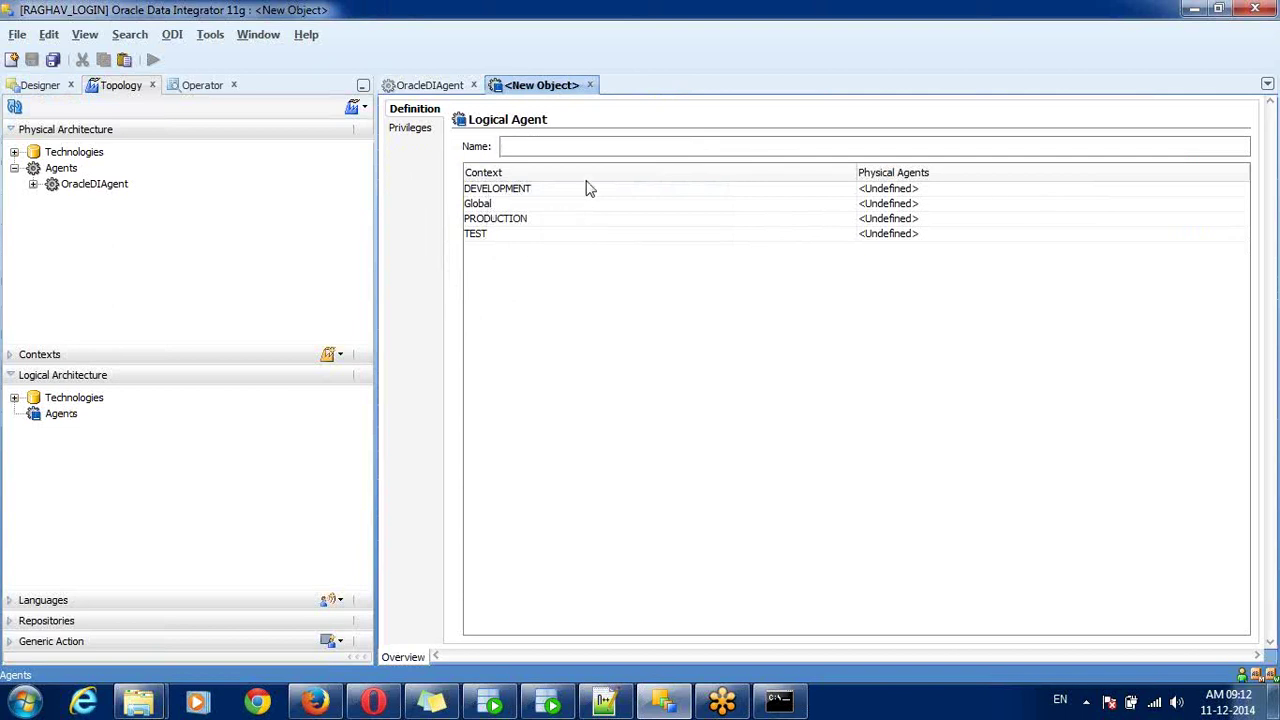
pyautogui.write('Stan')
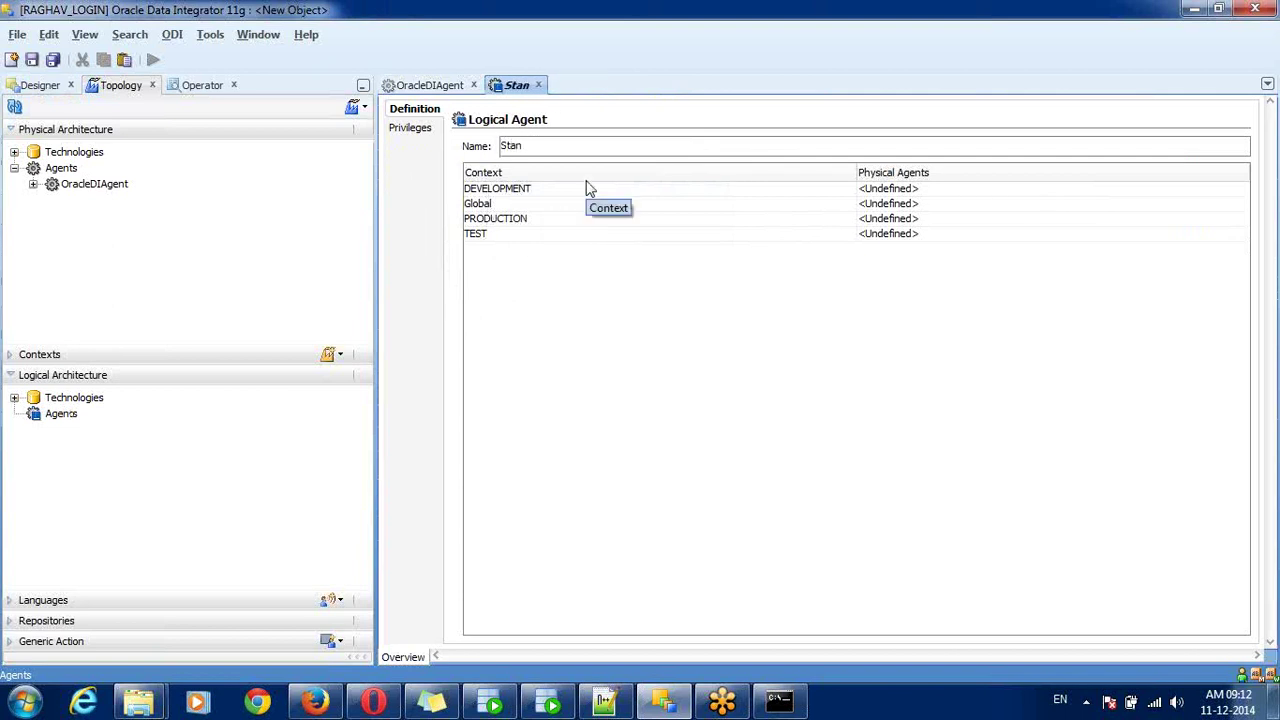
pyautogui.write('dalone_')
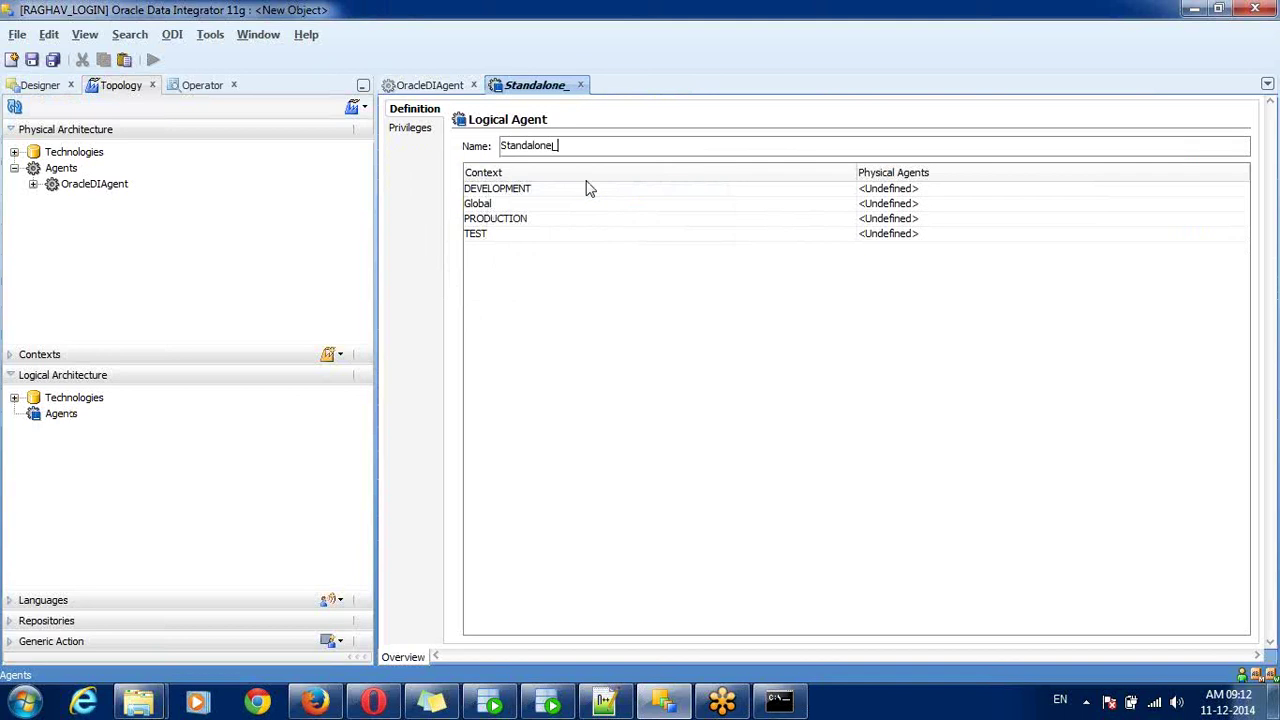
pyautogui.write('LA')
# - Map OracleDIAgent in the DEVELOPMENT, Global, PRODUCTION and TEST contexts, save, and close the editor
pyautogui.click(888, 190)
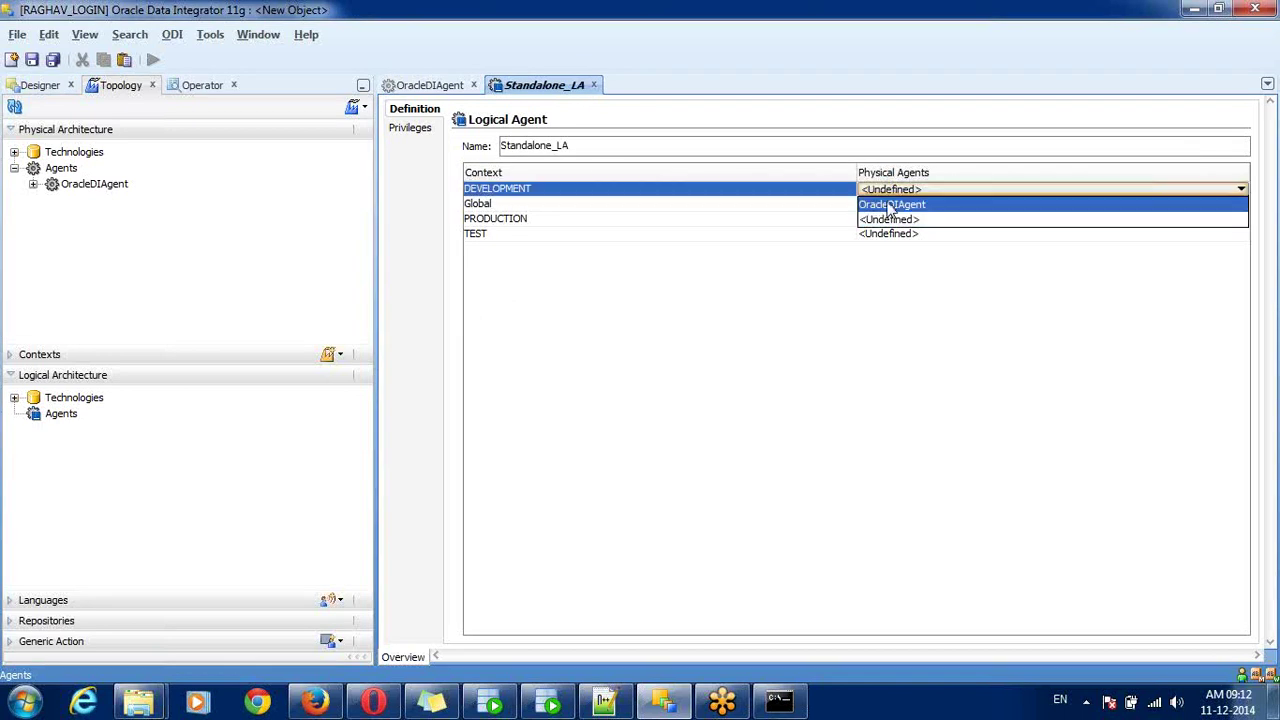
pyautogui.click(890, 205)
pyautogui.click(889, 204)
pyautogui.click(877, 219)
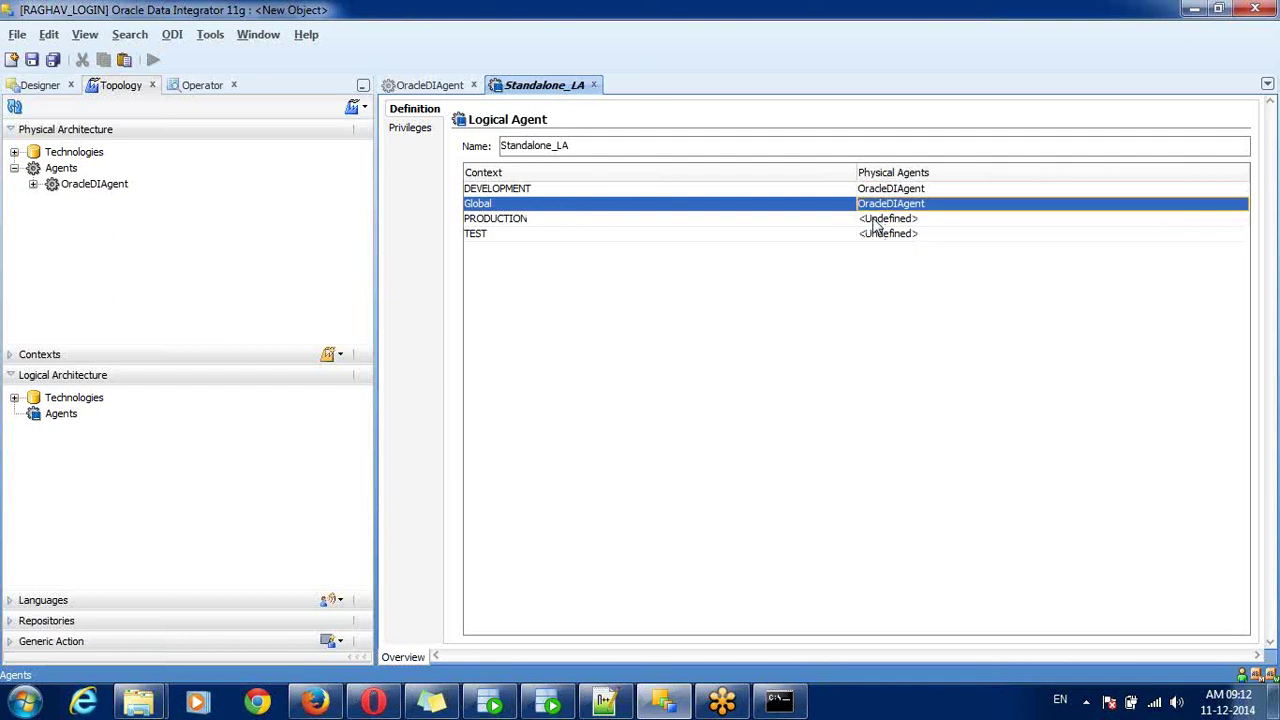
pyautogui.click(876, 219)
pyautogui.click(877, 236)
pyautogui.click(877, 237)
pyautogui.click(877, 239)
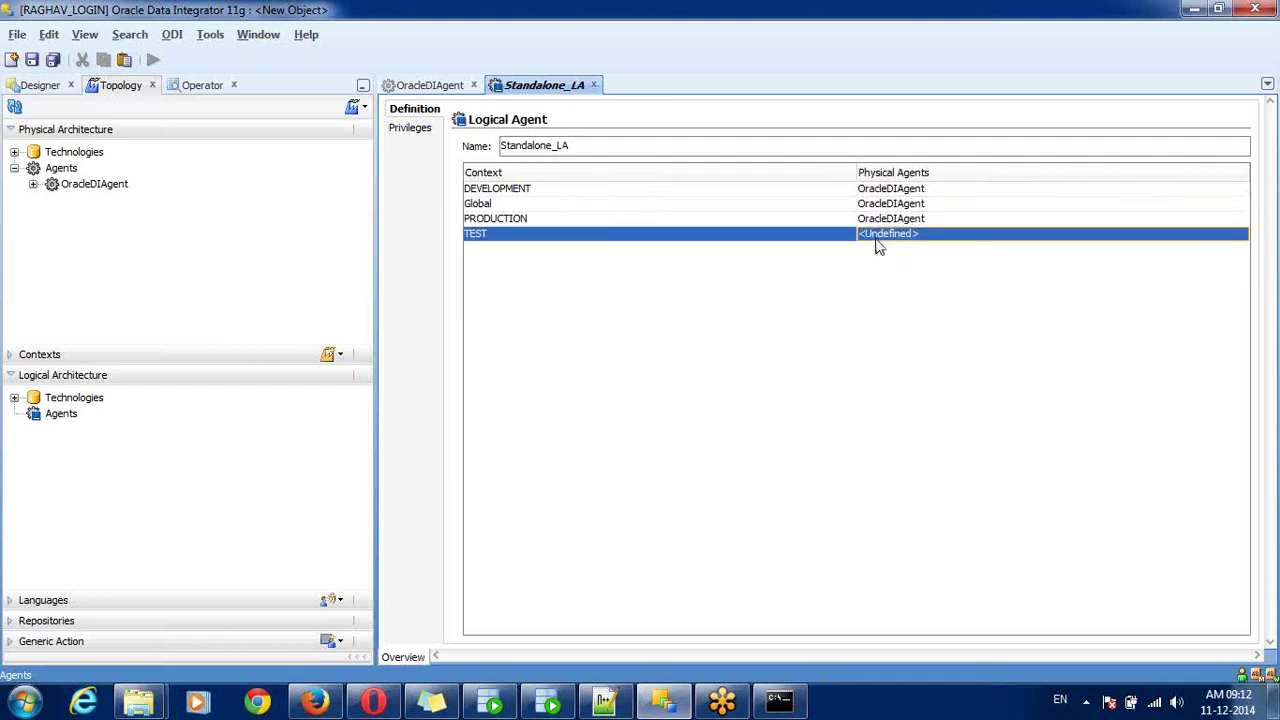
pyautogui.click(879, 238)
pyautogui.click(882, 250)
pyautogui.click(795, 195)
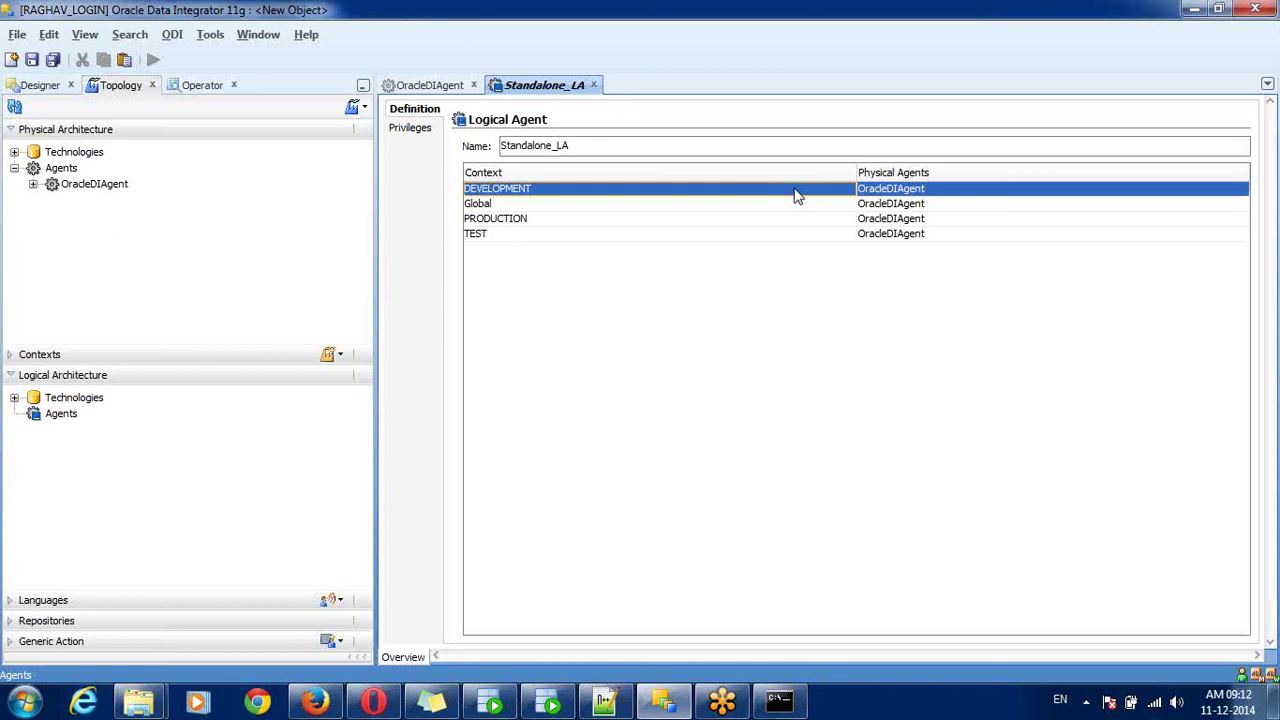
pyautogui.hotkey('ctrl', 's')
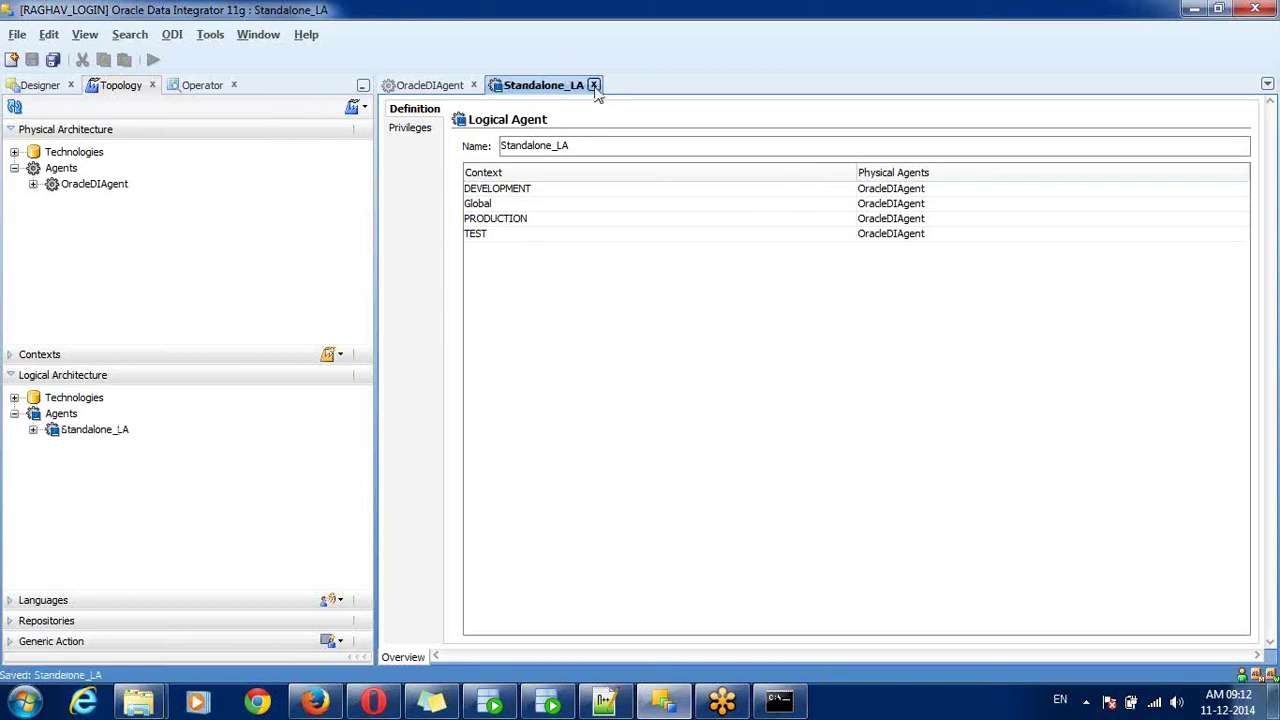
pyautogui.click(593, 85)
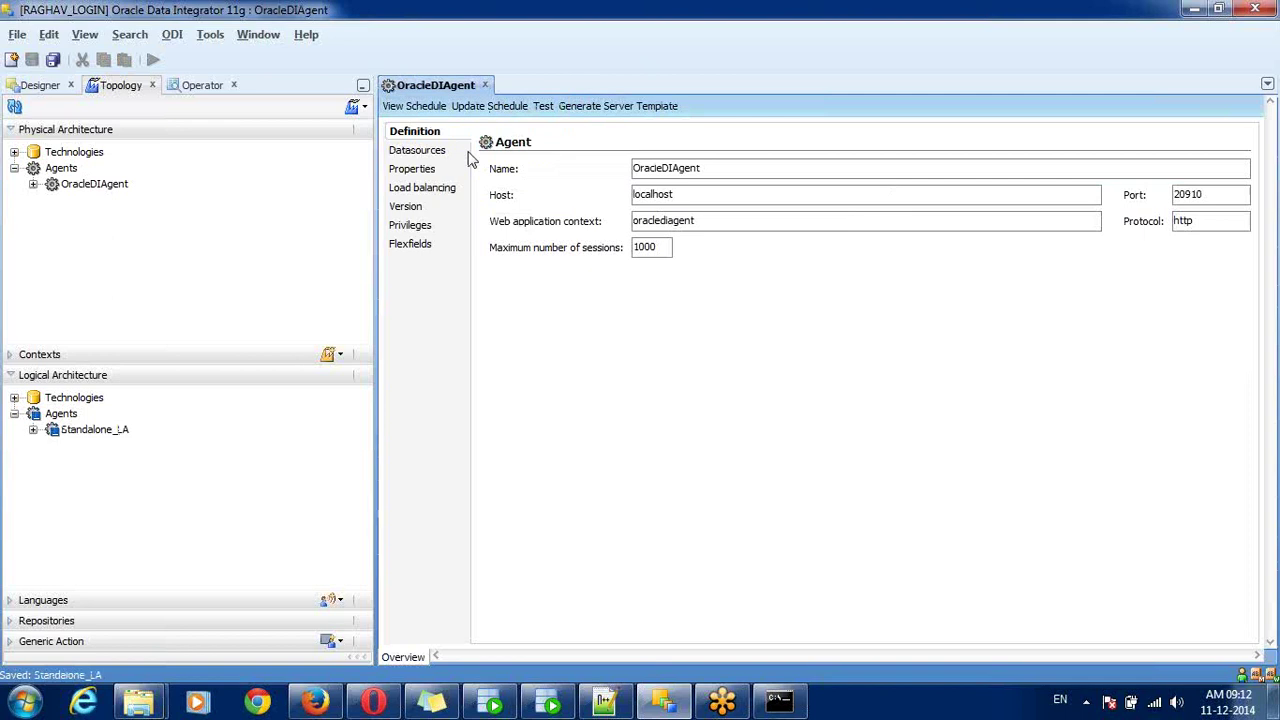
# - Point out OracleDIAgent's name, host localhost, protocol http and web context oraclediagent
pyautogui.doubleClick(666, 166)
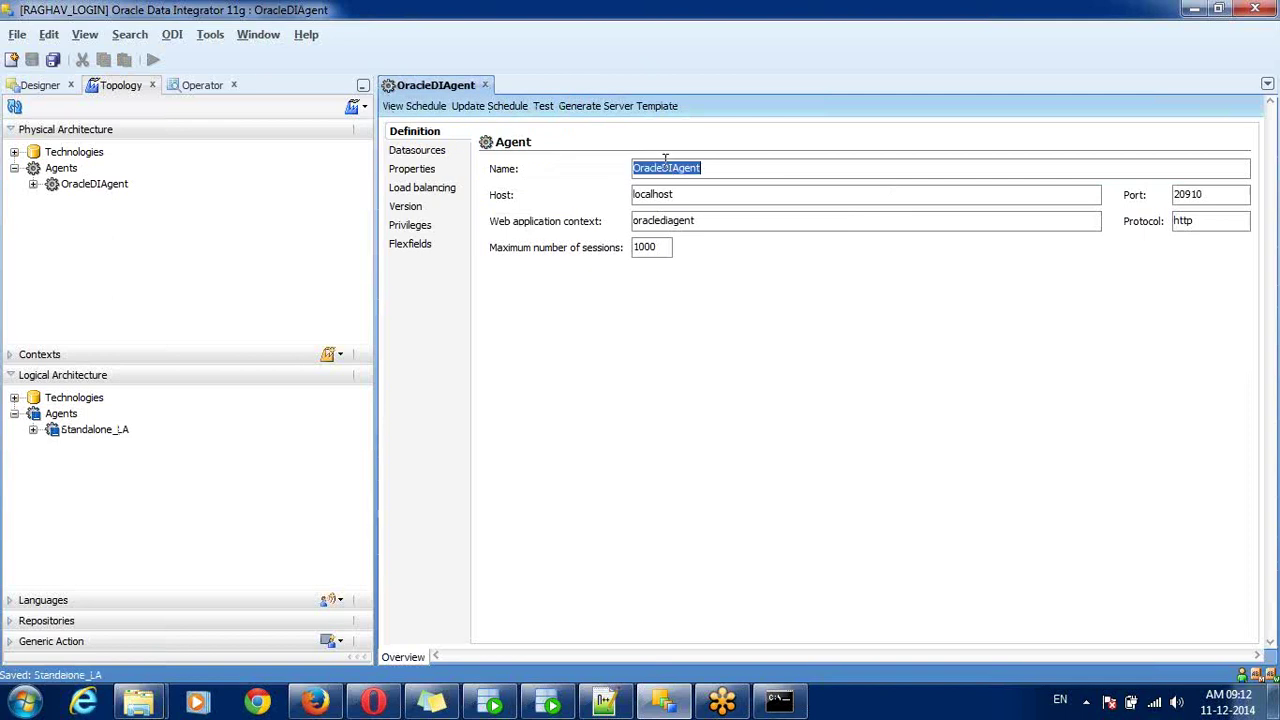
pyautogui.doubleClick(647, 196)
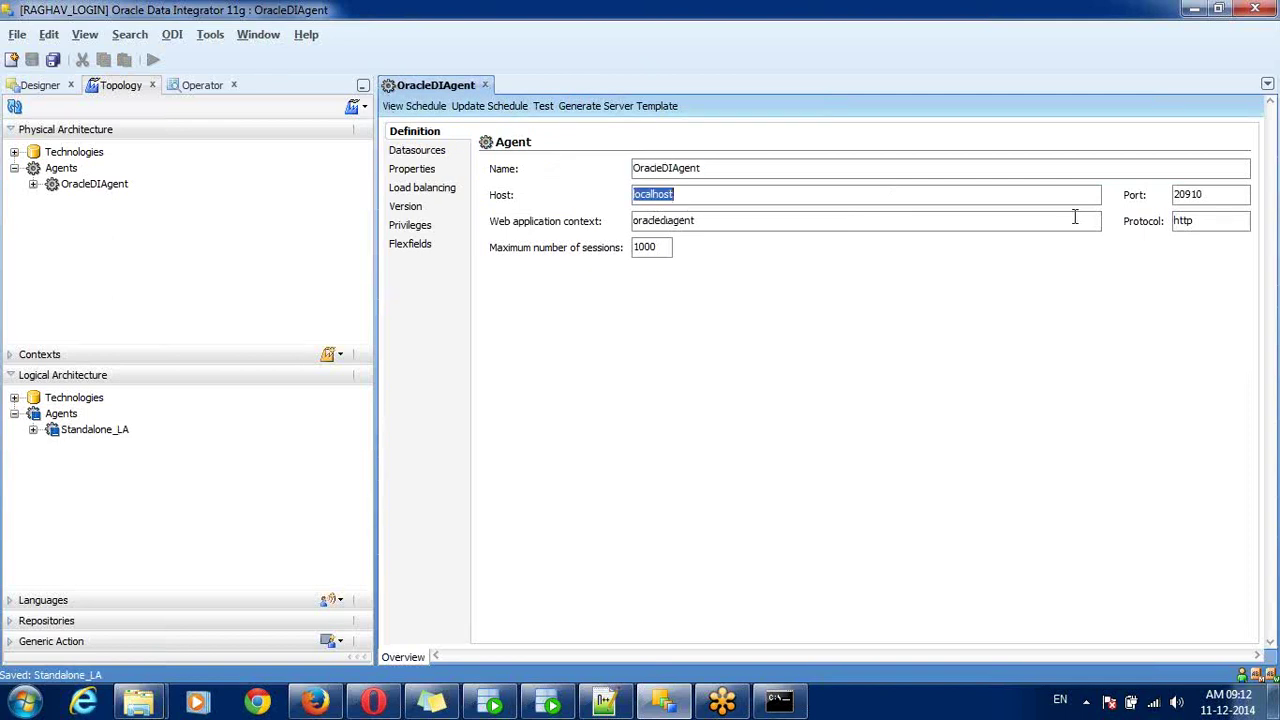
pyautogui.doubleClick(741, 166)
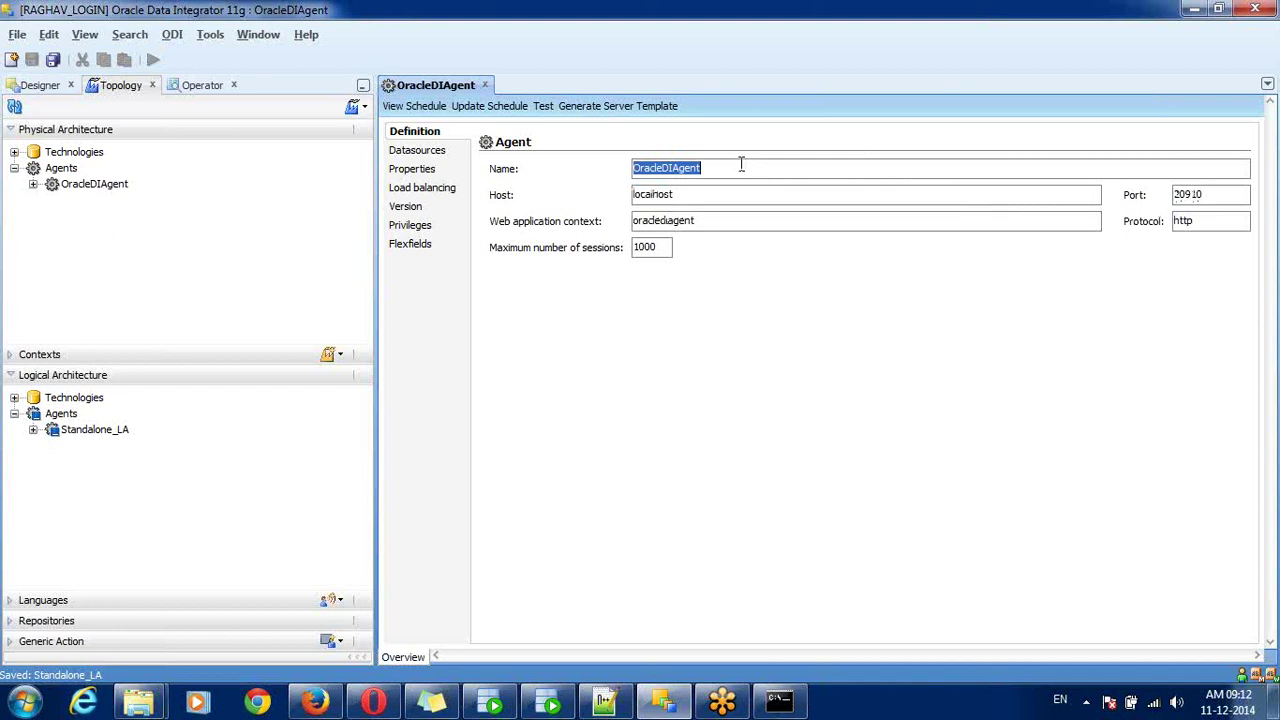
pyautogui.doubleClick(1197, 221)
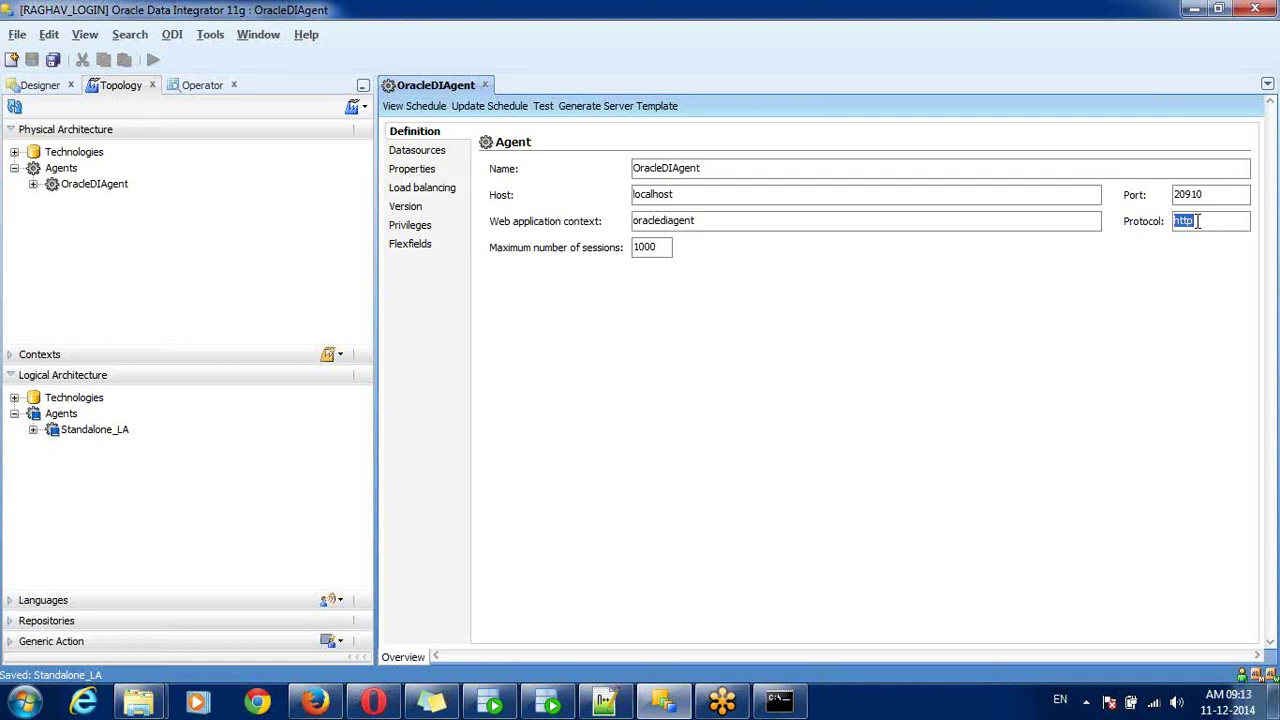
pyautogui.click(664, 224)
pyautogui.doubleClick(664, 228)
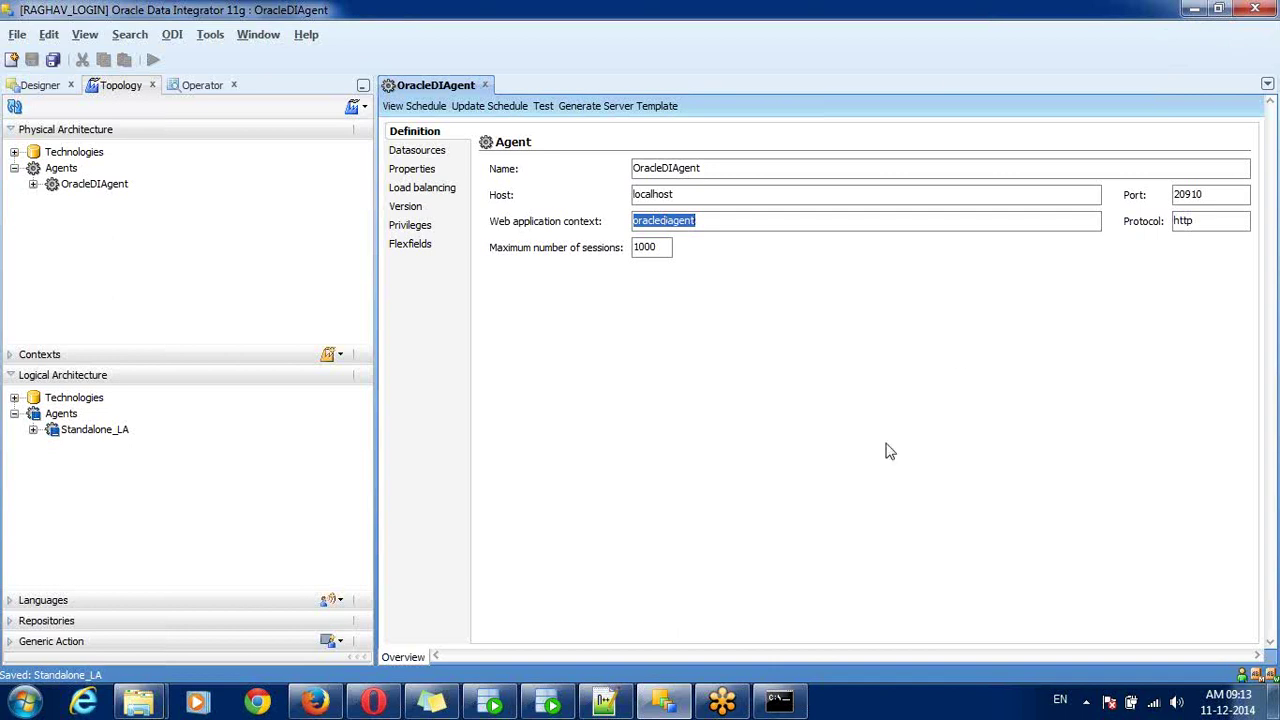
pyautogui.click(790, 703)
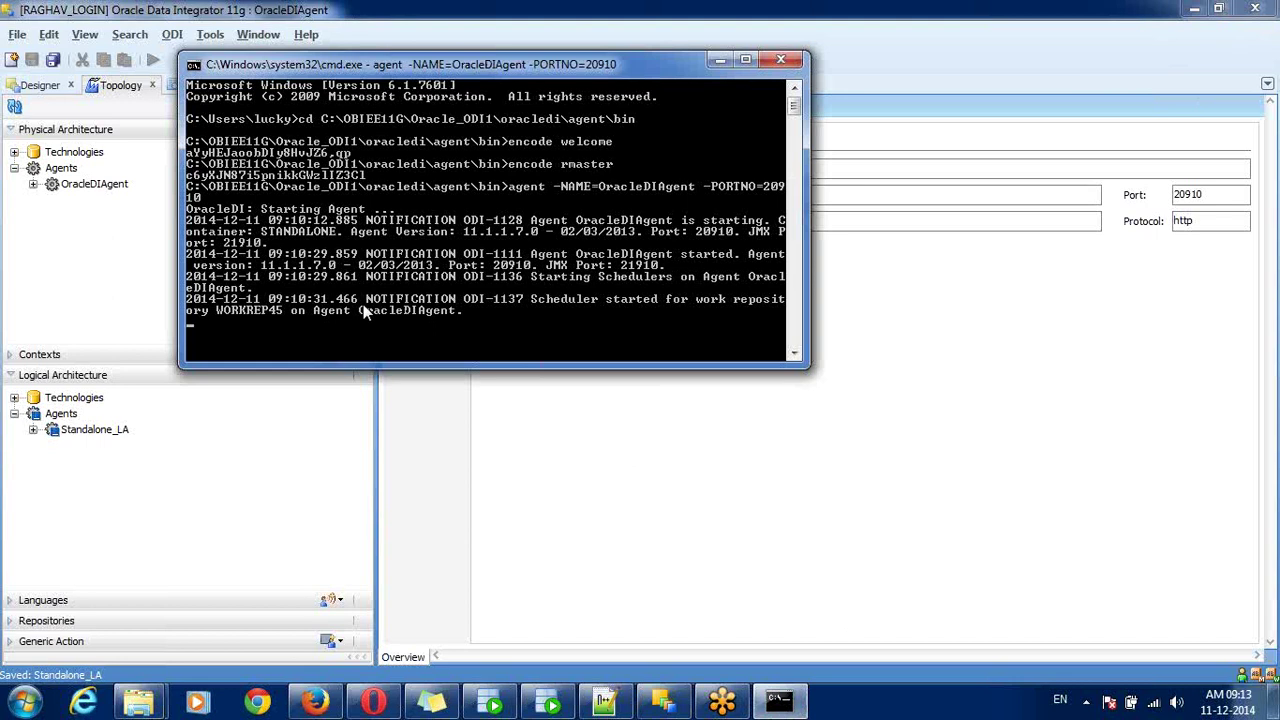
# - Switch to the agent bin folder in Explorer and run agent.bat
pyautogui.click(138, 703)
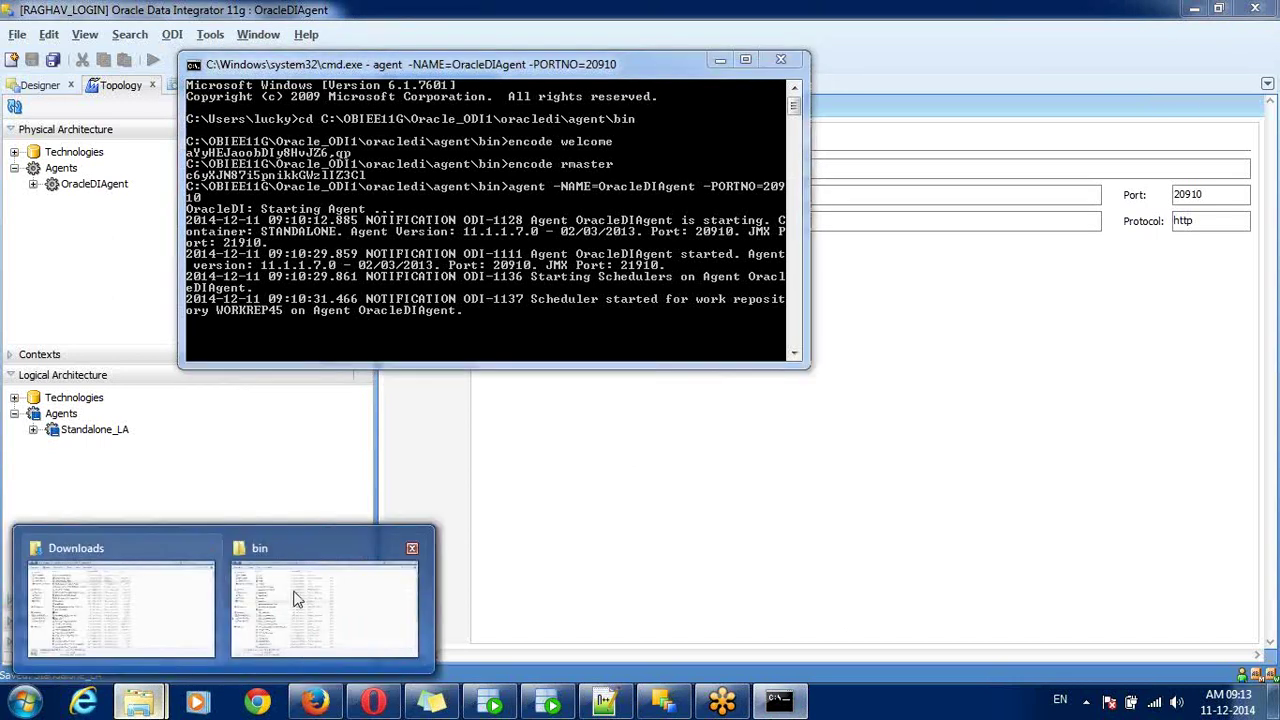
pyautogui.click(351, 600)
pyautogui.click(262, 205)
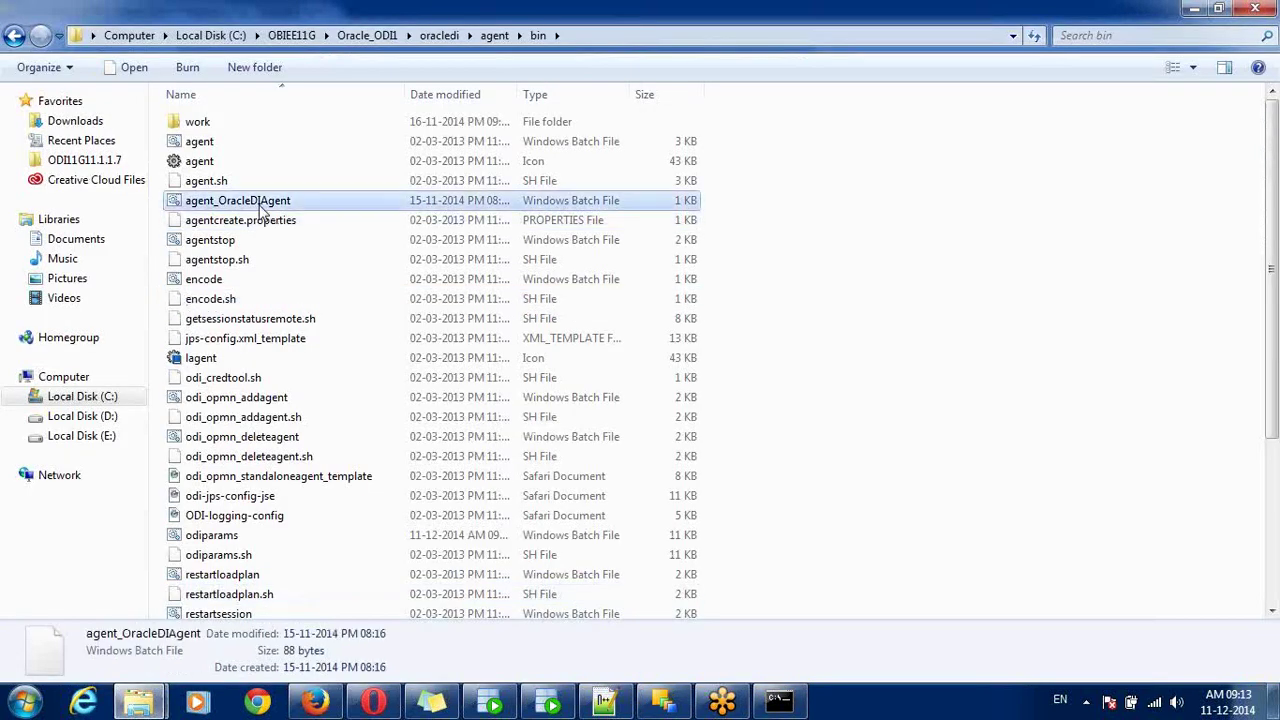
pyautogui.click(221, 147)
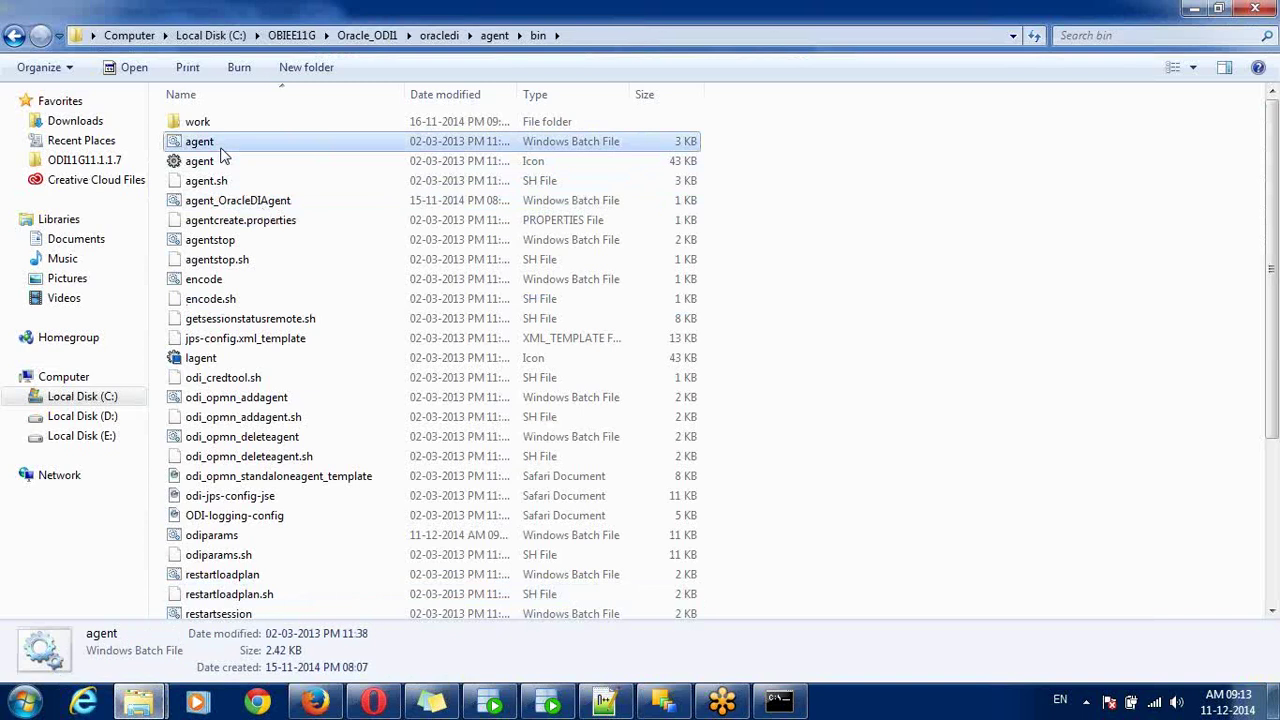
pyautogui.doubleClick(221, 148)
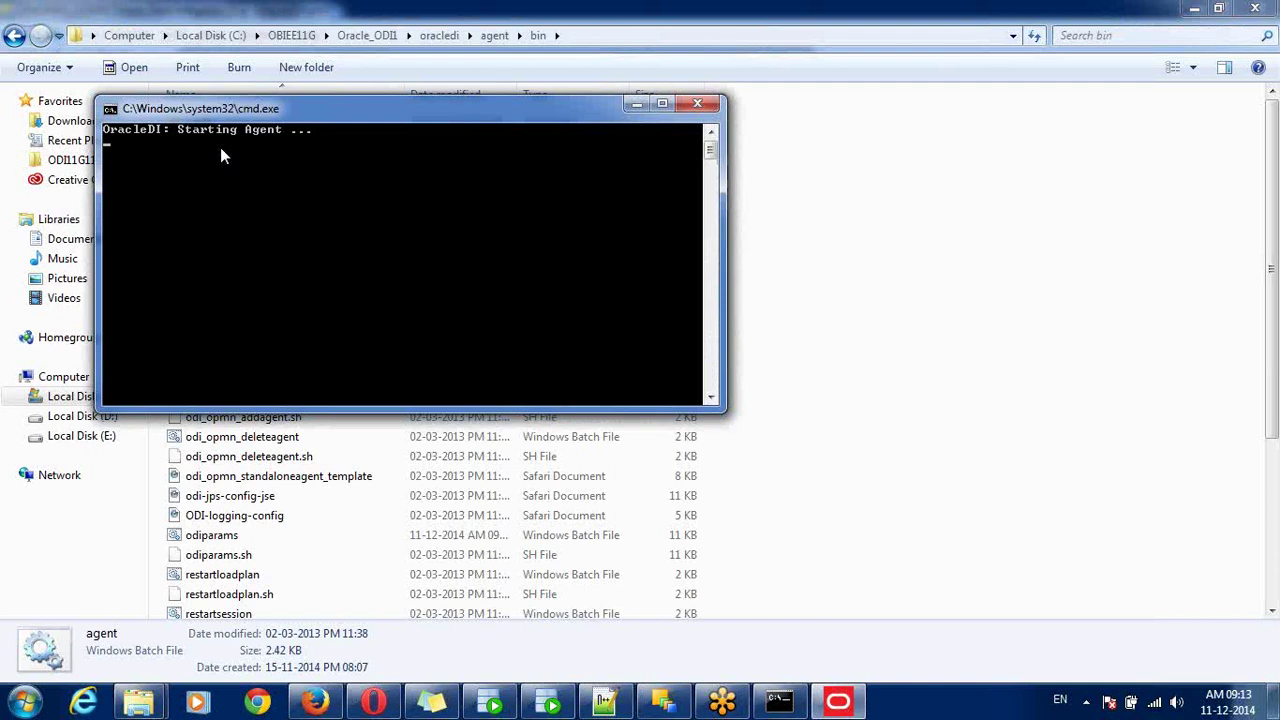
pyautogui.moveTo(213, 117)
pyautogui.mouseDown()
pyautogui.moveTo(235, 278)
pyautogui.moveTo(266, 347)
pyautogui.mouseUp()
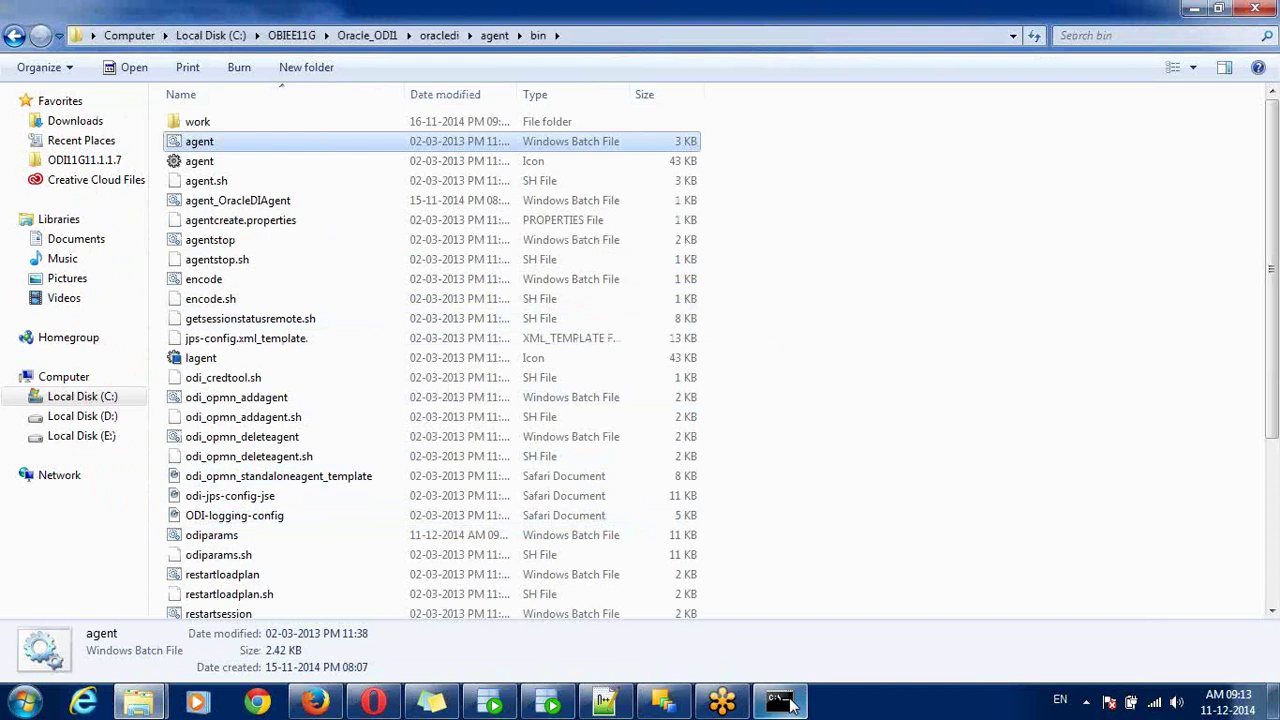
# - Bring back the running agent's console and move it aside to reveal the file list
pyautogui.click(790, 705)
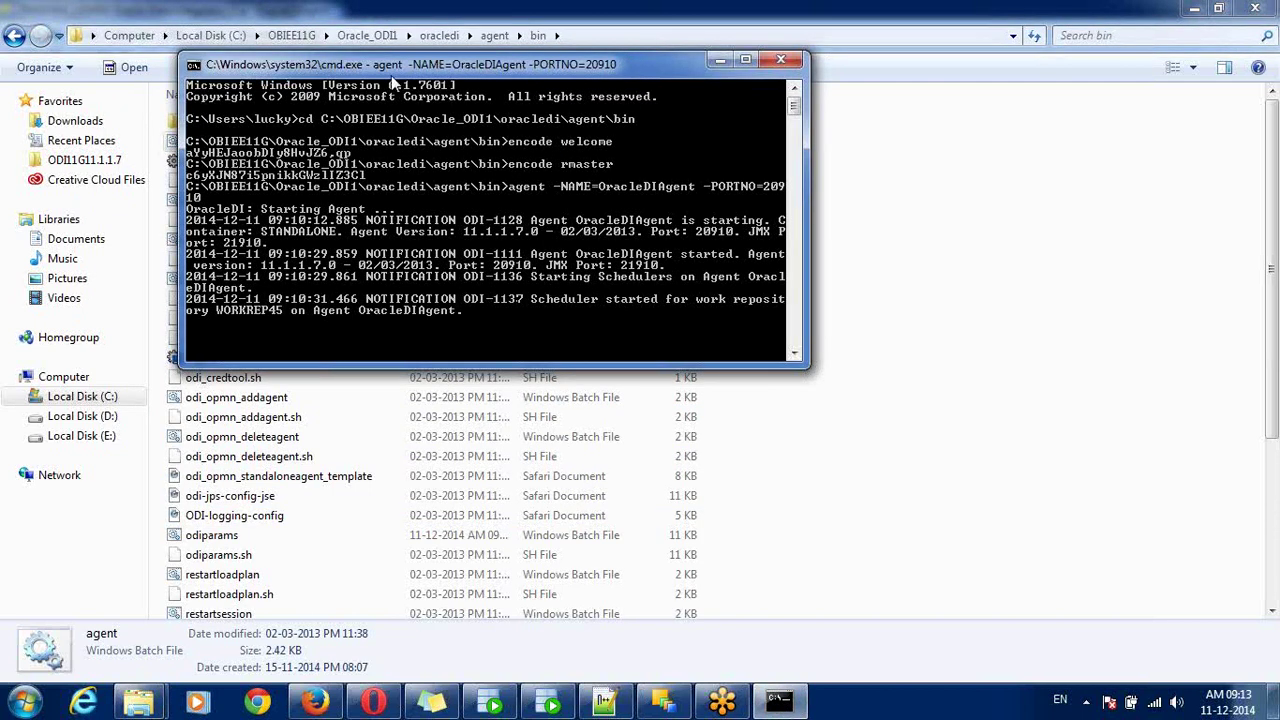
pyautogui.moveTo(390, 60); pyautogui.dragTo(432, 307)
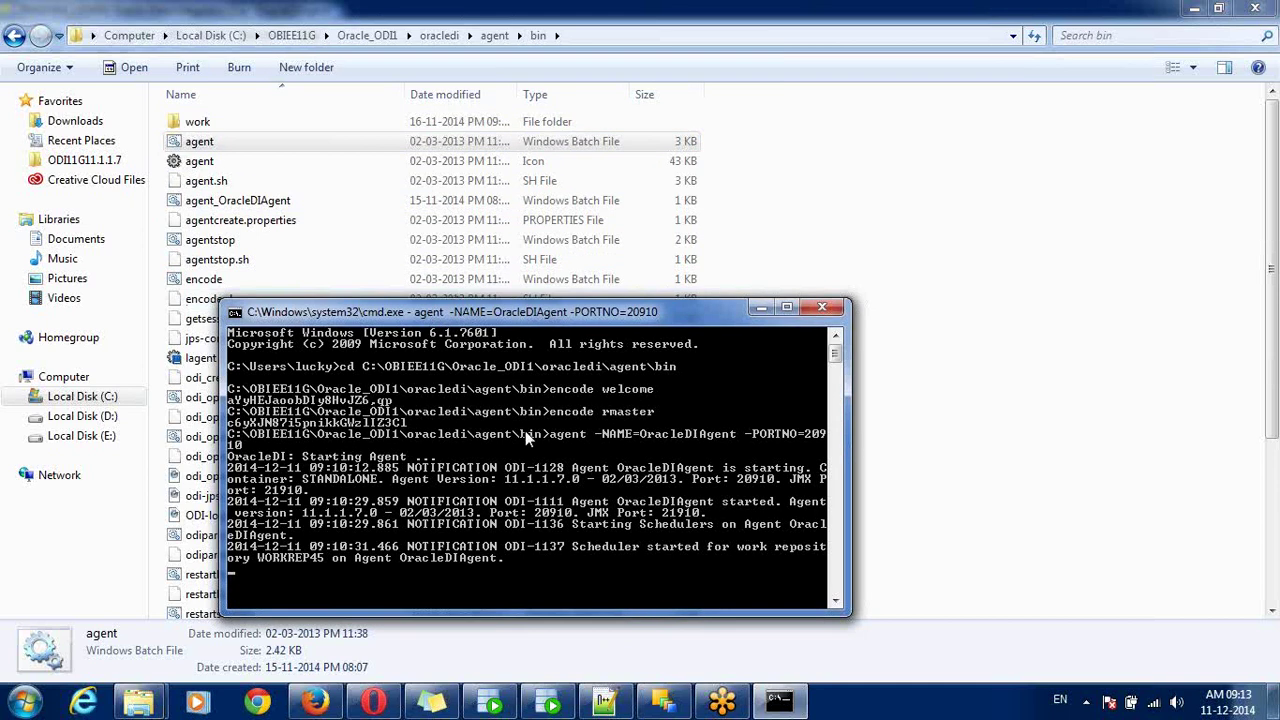
pyautogui.moveTo(316, 312); pyautogui.dragTo(508, 306)
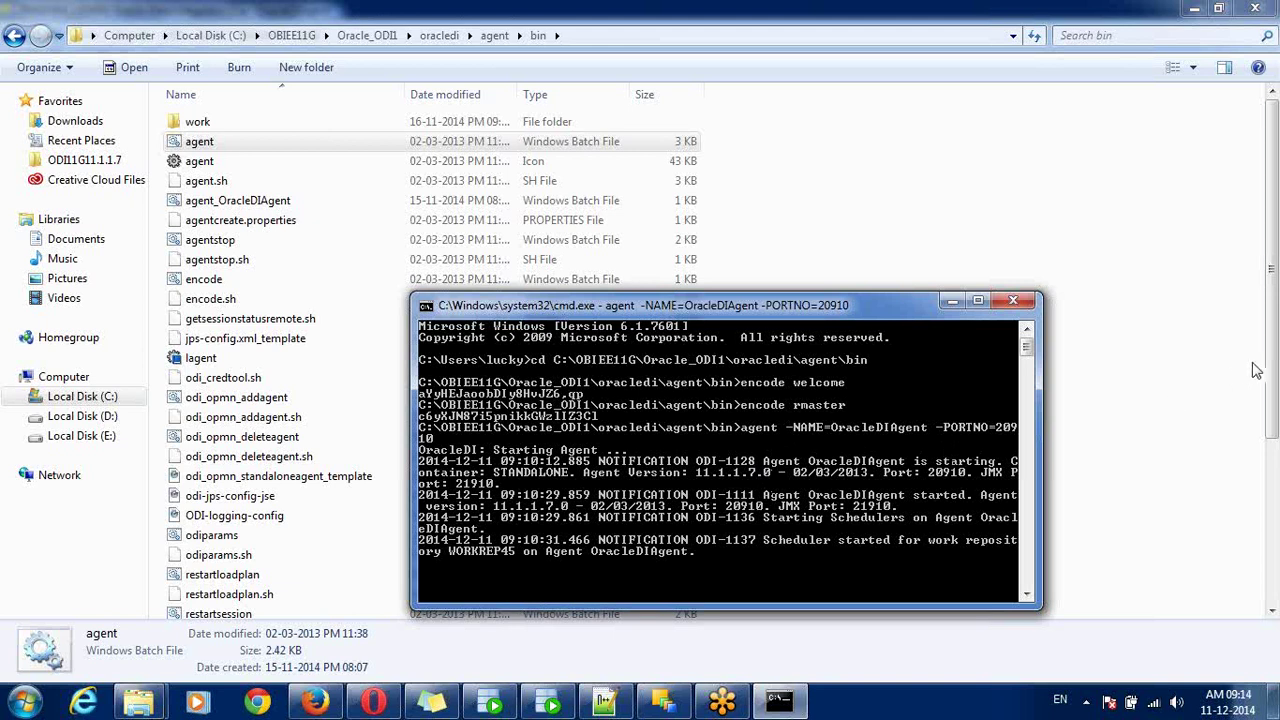
# - Review the agent bin folder files, including odiparams and the encode batch file, then minimize Explorer
pyautogui.moveTo(1273, 370); pyautogui.dragTo(1275, 567)
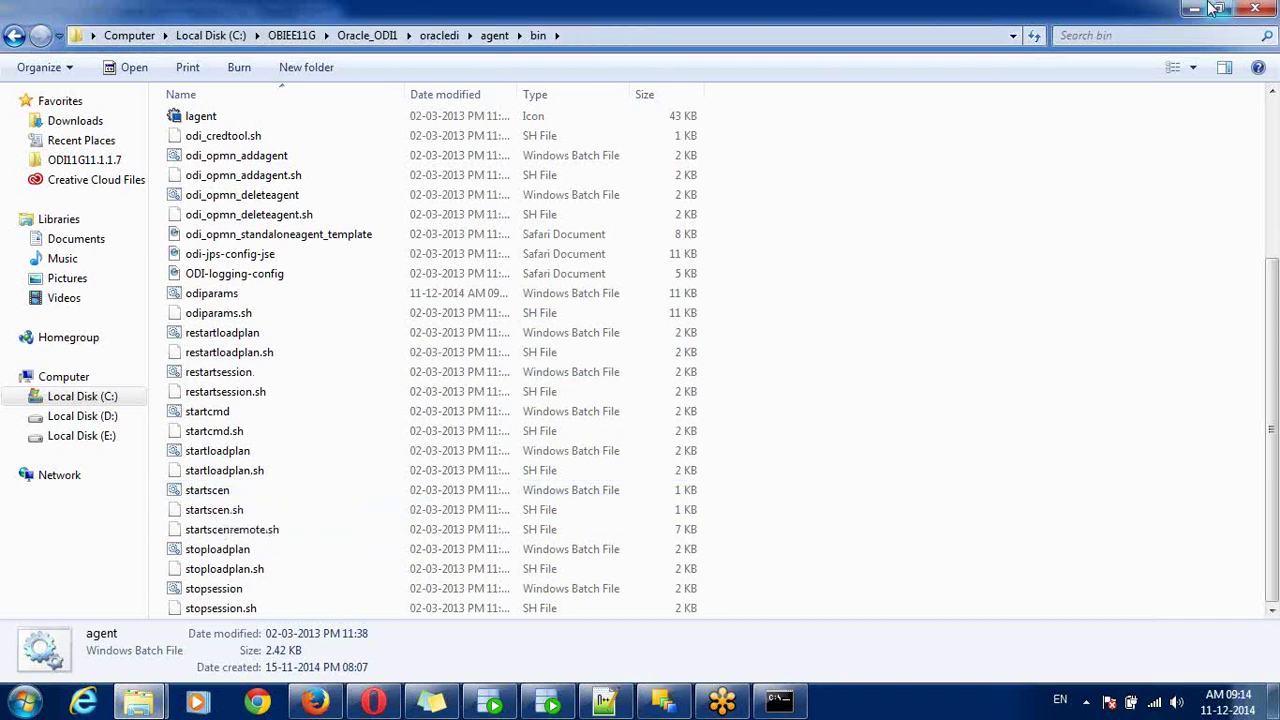
pyautogui.click(212, 293)
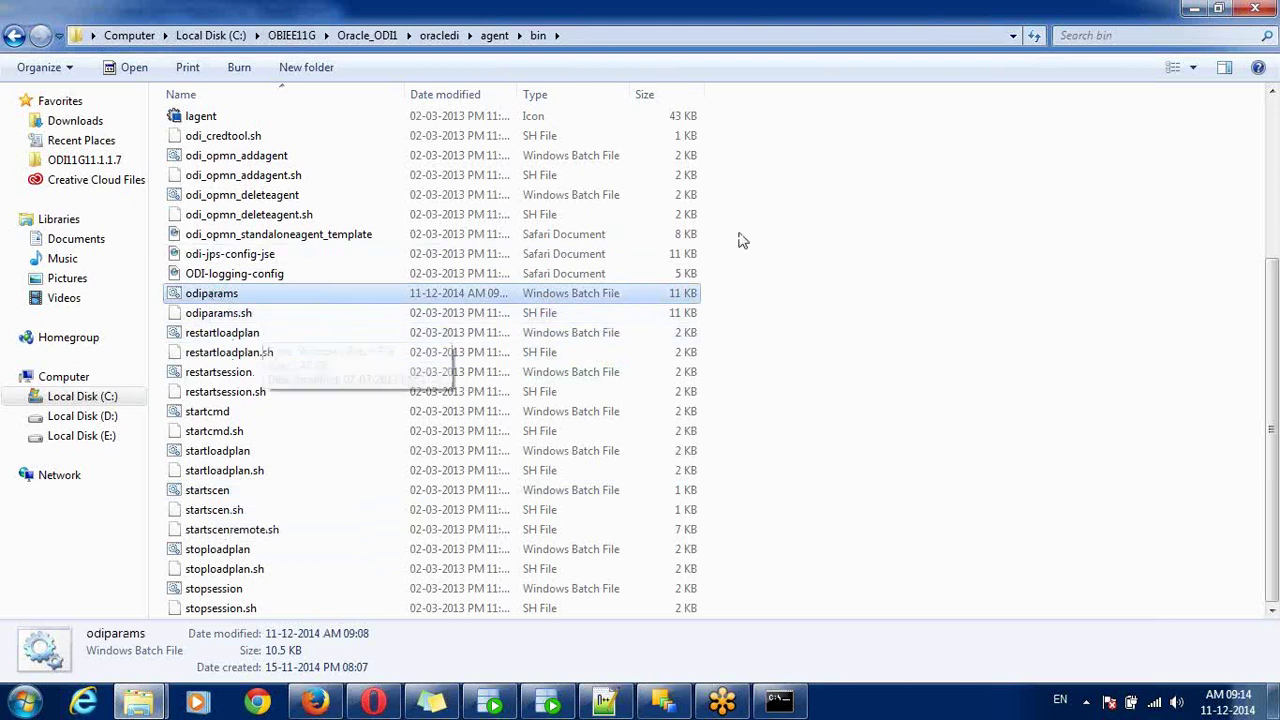
pyautogui.click(790, 226)
pyautogui.press('Up')
pyautogui.press('Up')
pyautogui.press('Up')
pyautogui.press('Up')
pyautogui.press('Up')
pyautogui.press('Up')
pyautogui.press('Up')
pyautogui.press('Up')
pyautogui.press('Up')
pyautogui.press('Up')
pyautogui.press('Up')
pyautogui.press('Up')
pyautogui.press('Up')
pyautogui.press('Up')
pyautogui.press('Up')
pyautogui.press('Up')
pyautogui.press('Up')
pyautogui.press('Up')
pyautogui.press('Up')
pyautogui.press('Up')
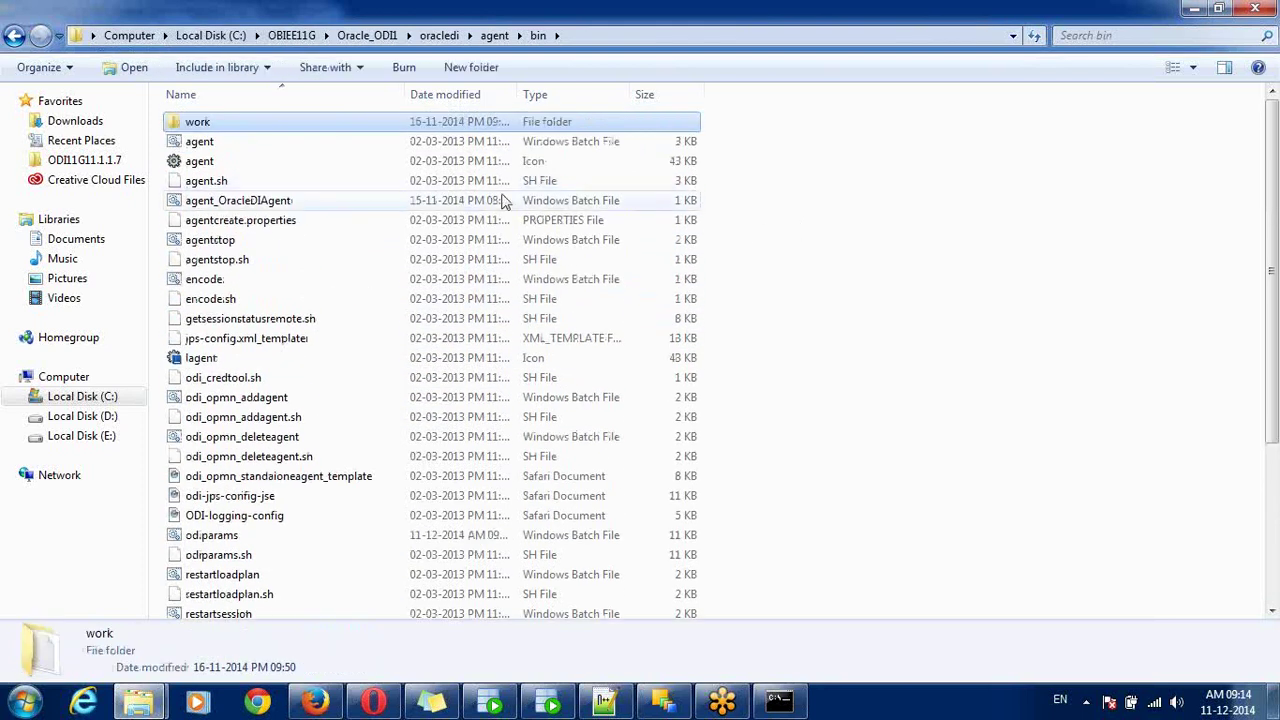
pyautogui.click(226, 285)
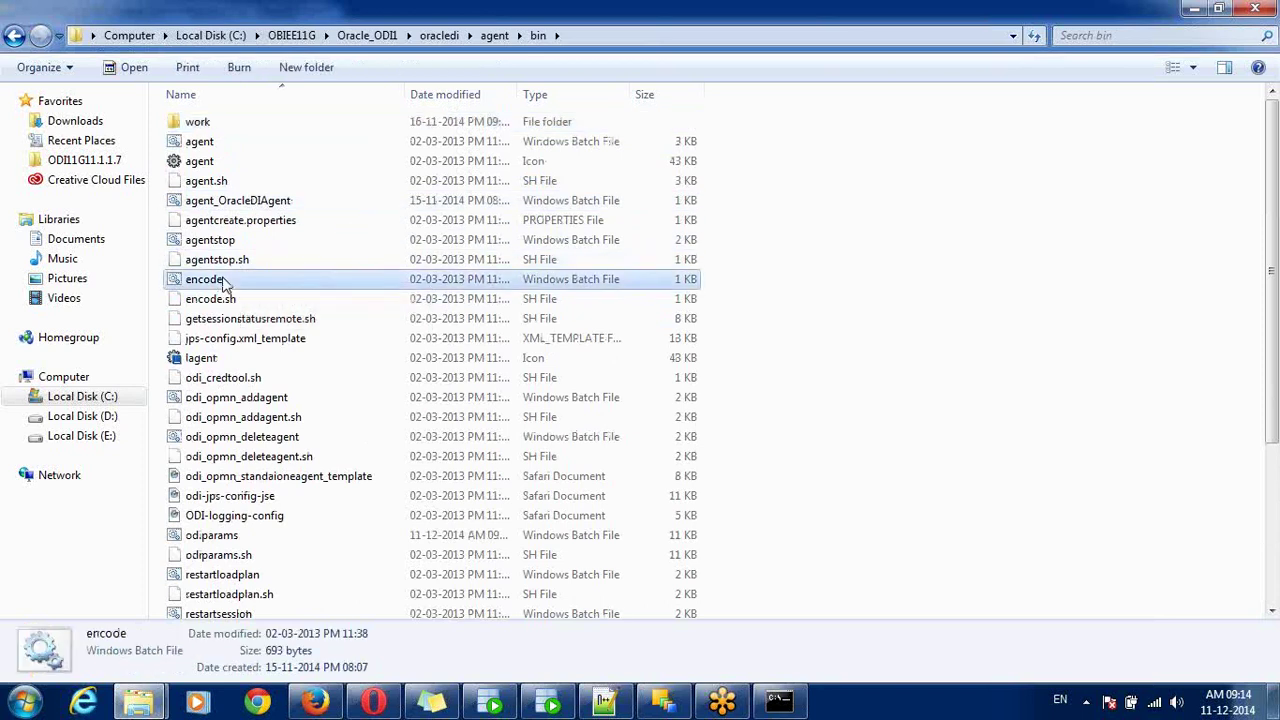
pyautogui.click(1191, 8)
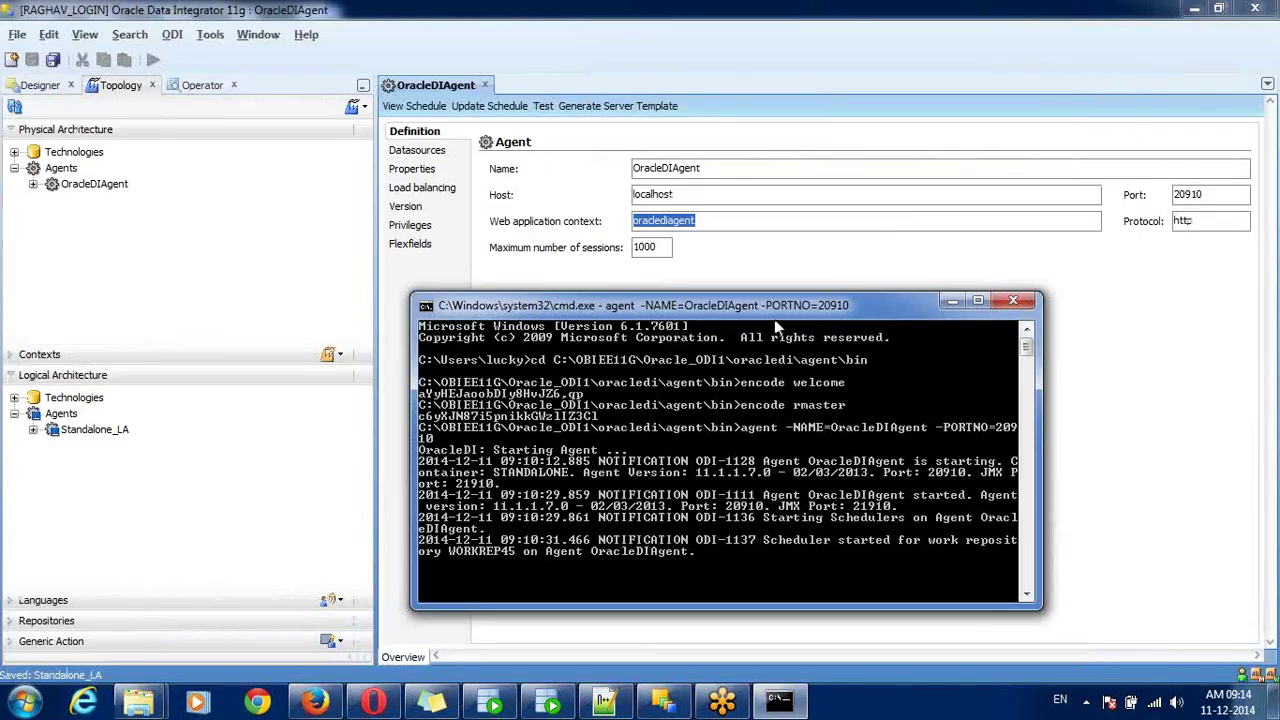
# - Test the OracleDIAgent connection and dismiss the 'Agent Test Successful.' message
pyautogui.moveTo(788, 308); pyautogui.dragTo(510, 179)
pyautogui.click(543, 105)
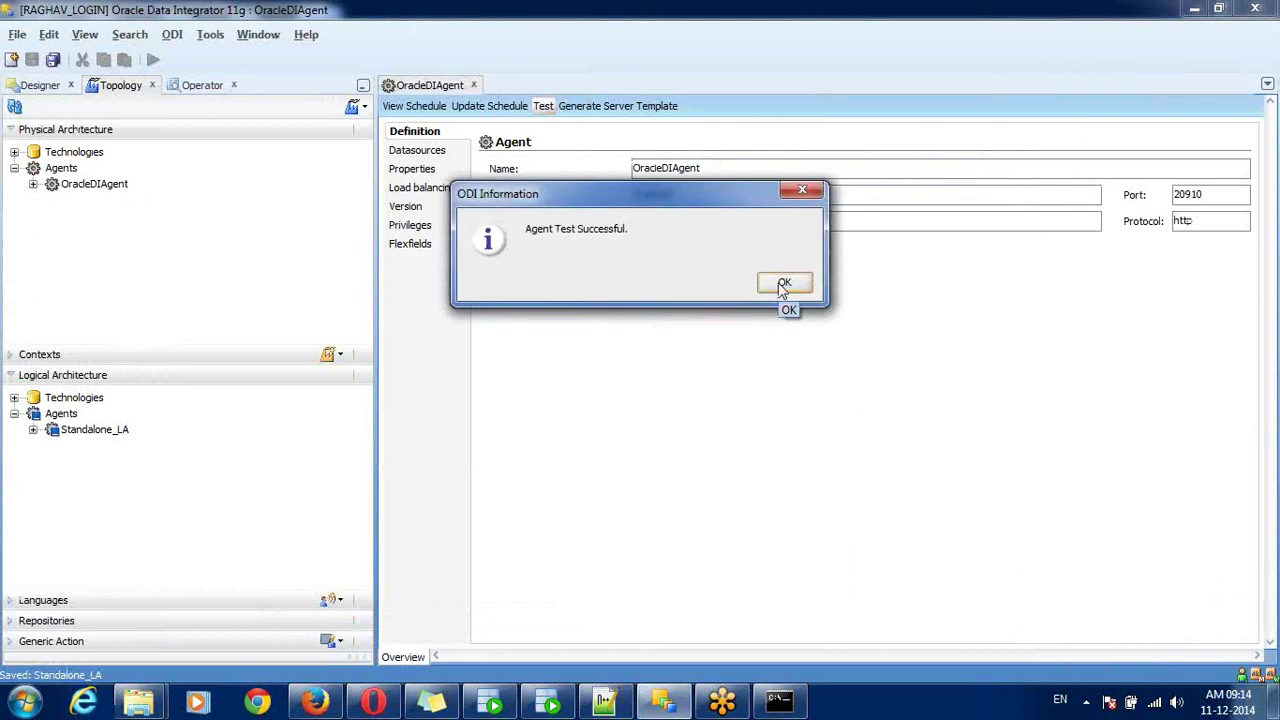
pyautogui.click(785, 289)
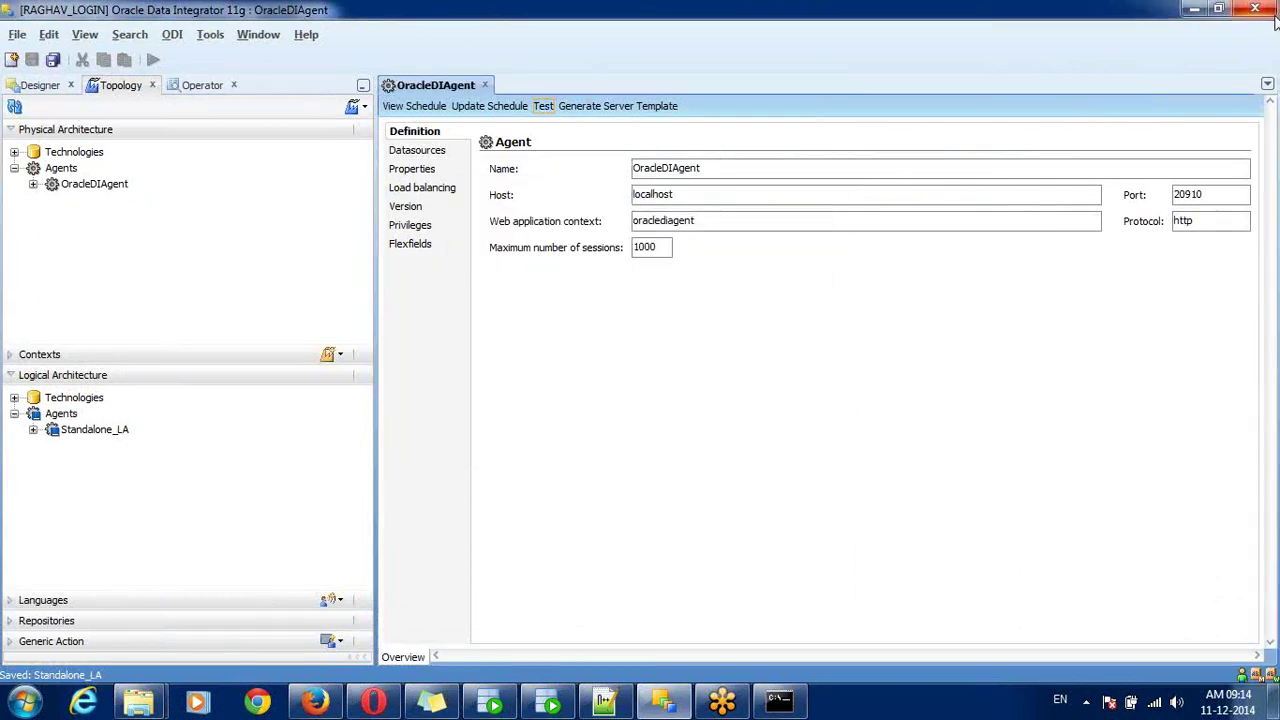